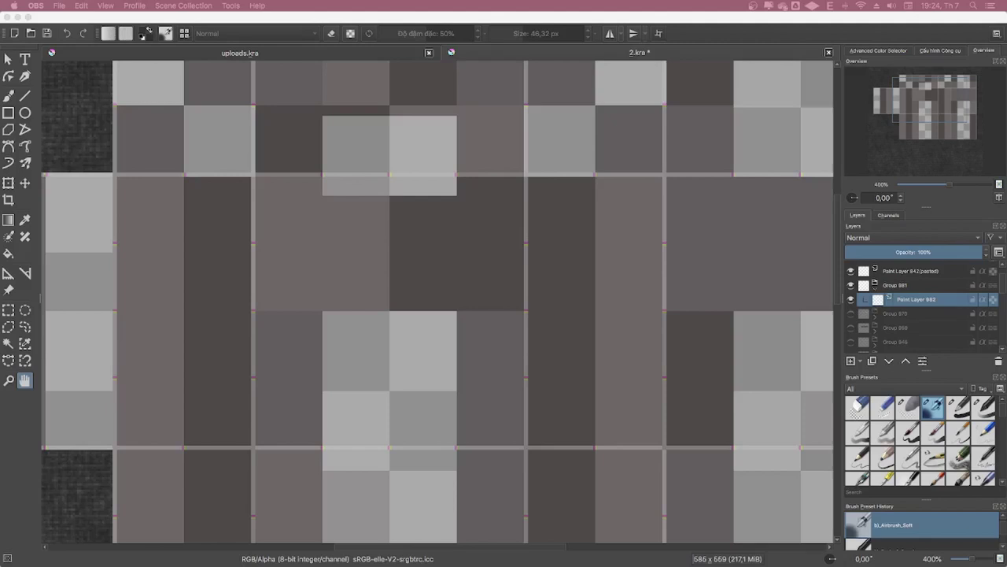
- Focus the Krita window that shows the grey template drawing
click(319, 350)
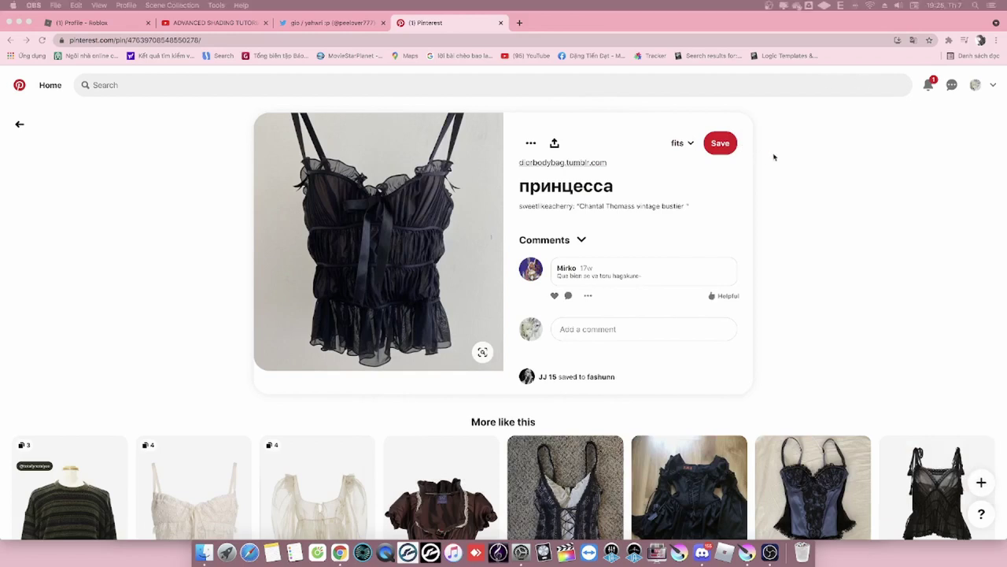
- Return to the Pinterest home feed and reopen the black bustier pin
click(836, 171)
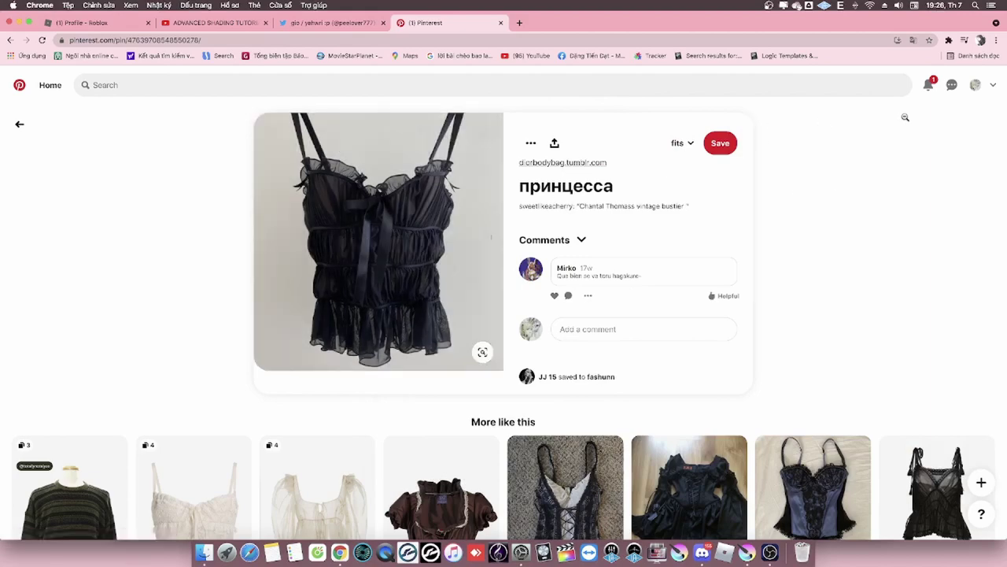
scroll(910, 152, down, 4)
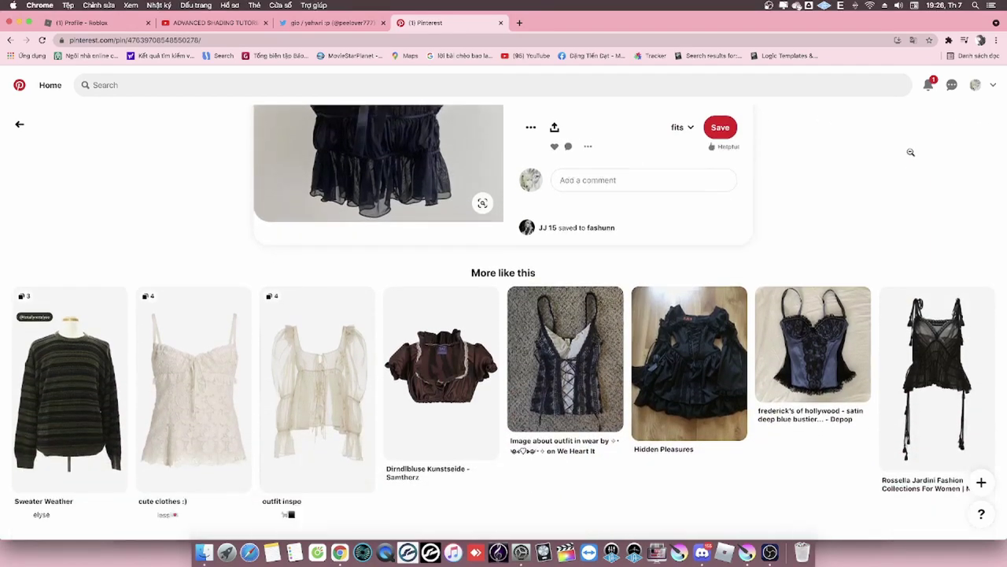
scroll(911, 152, down, 2)
click(50, 84)
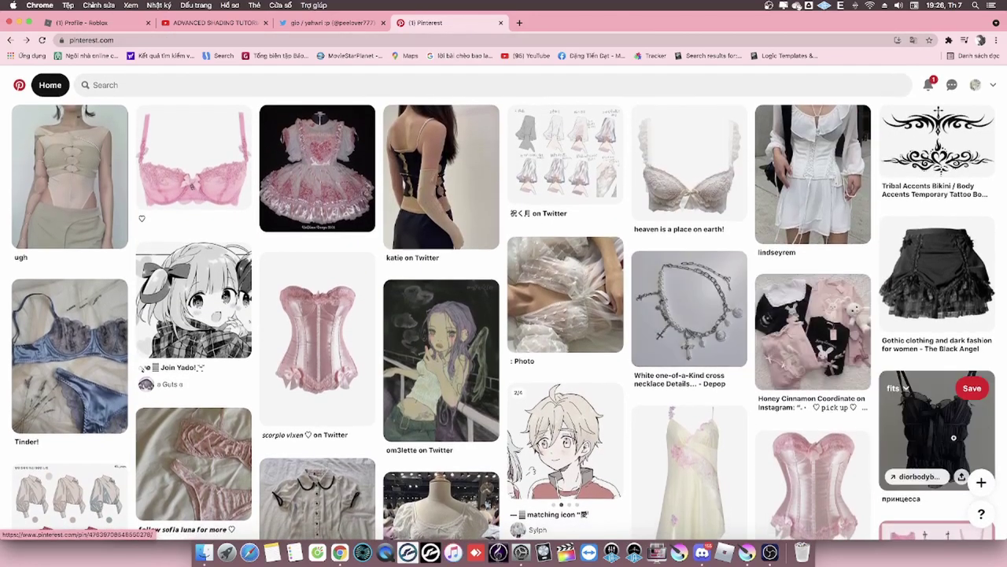
click(936, 429)
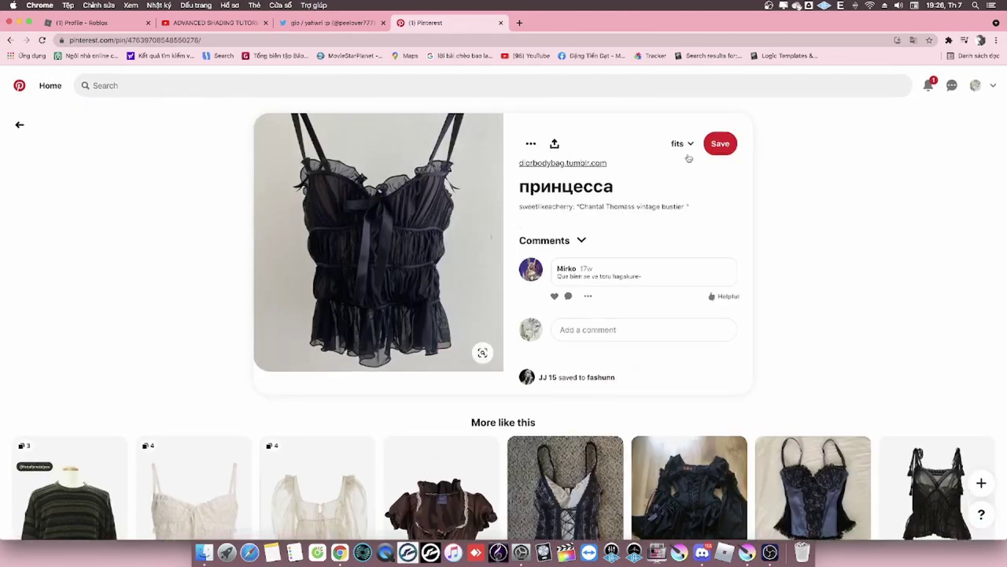
- Save the bustier pin to the tops board and scroll through the page
click(682, 143)
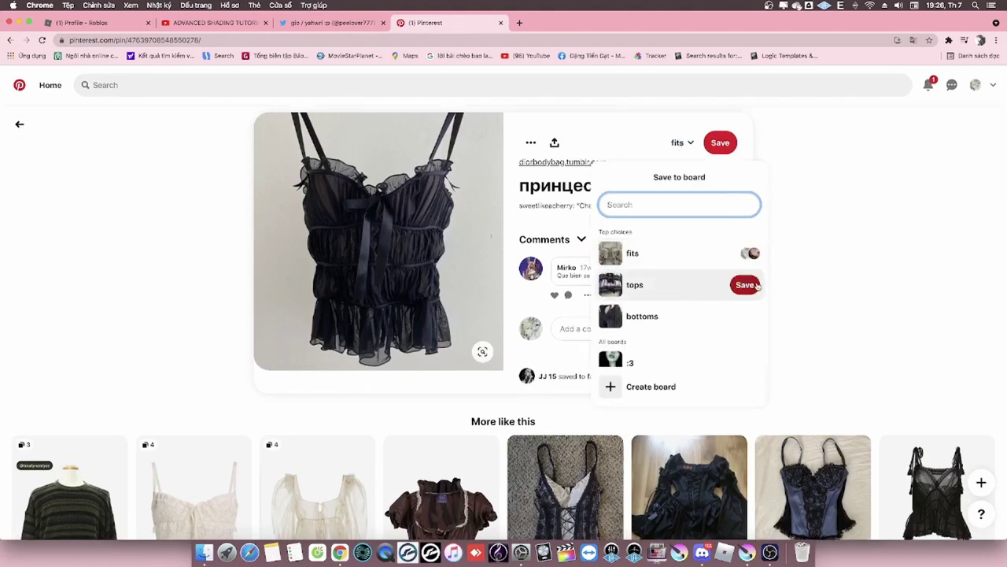
click(744, 284)
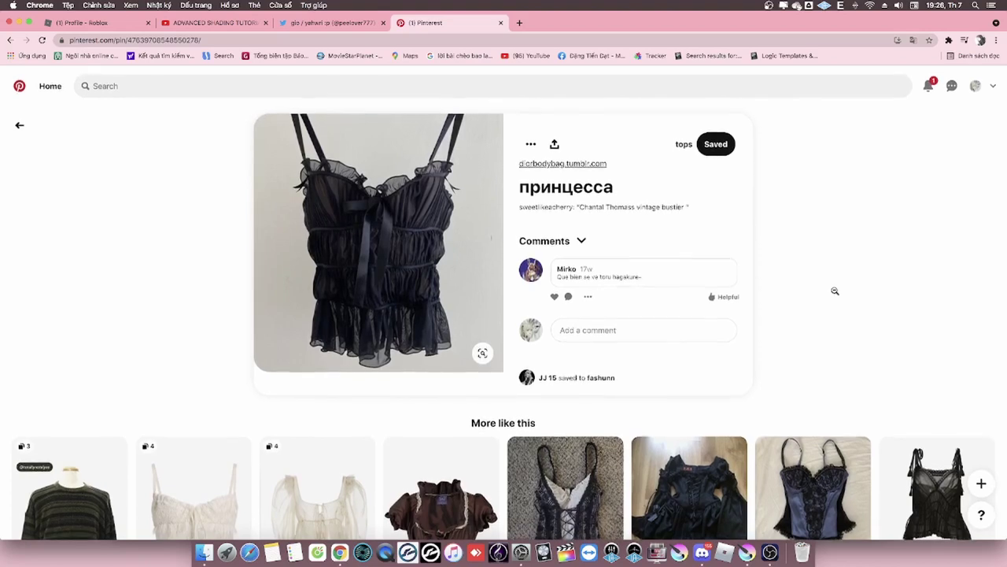
scroll(772, 269, down, 5)
scroll(771, 269, down, 4)
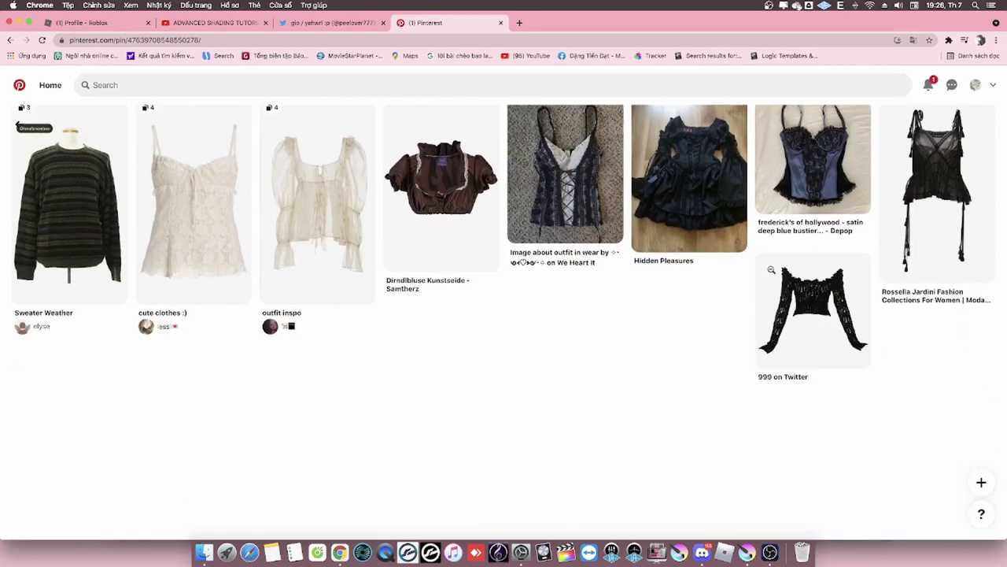
scroll(772, 273, up, 9)
scroll(772, 273, down, 1)
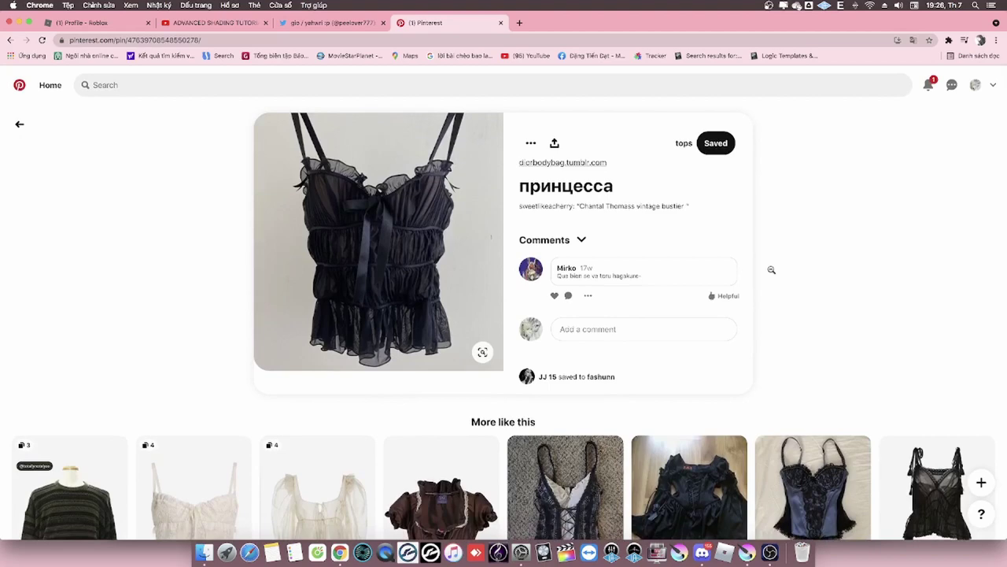
scroll(763, 279, down, 2)
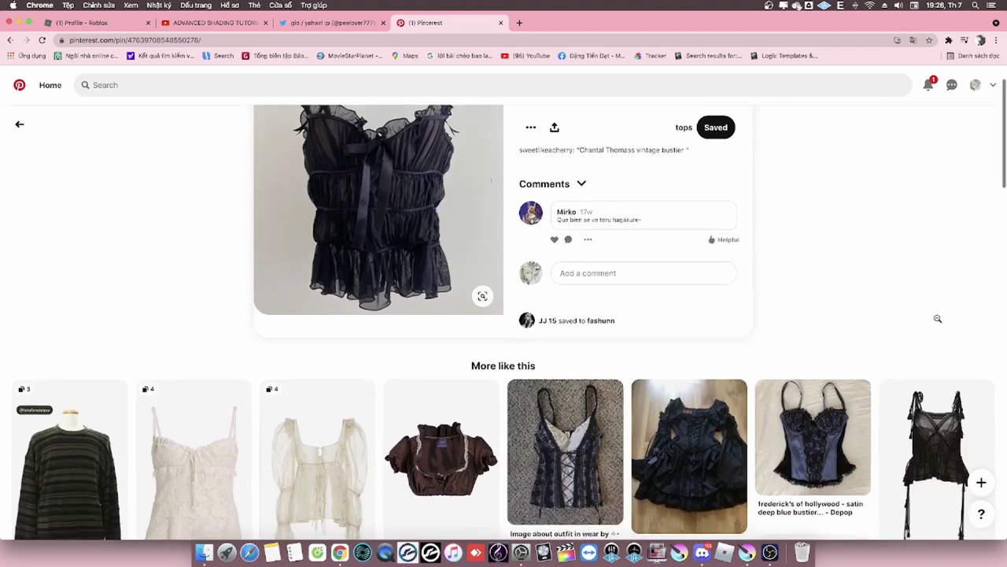
scroll(754, 298, up, 2)
scroll(753, 298, down, 1)
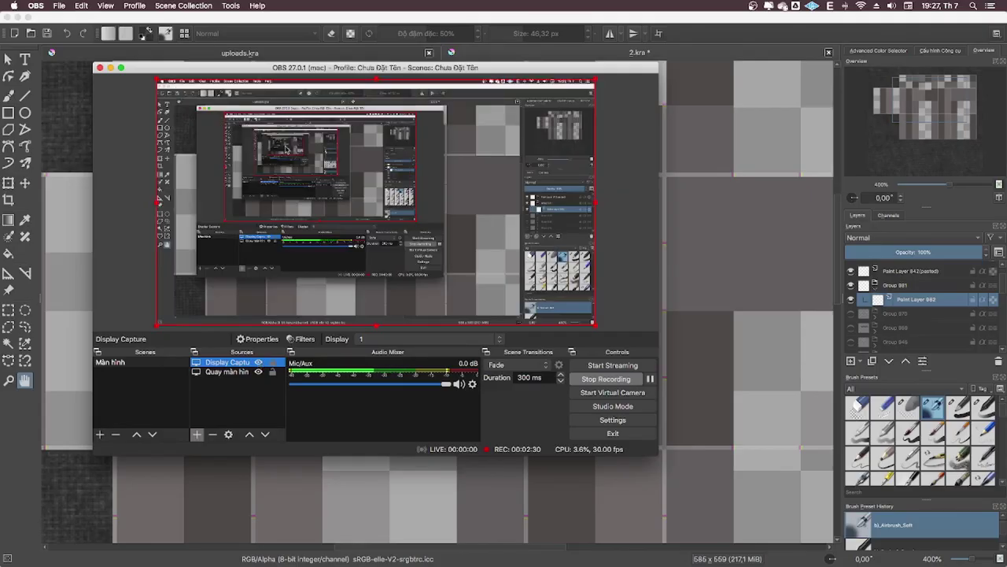
- Minimize the OBS Studio window so the Krita template canvas shows
double_click(443, 69)
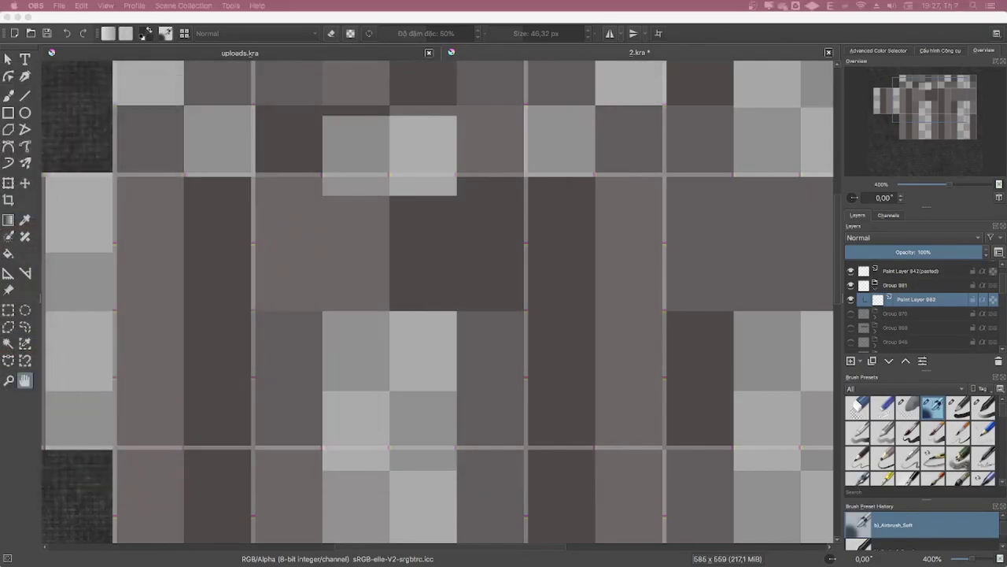
- Turn on Mirror X for left-right mirrored painting in Krita
drag(461, 194, 467, 194)
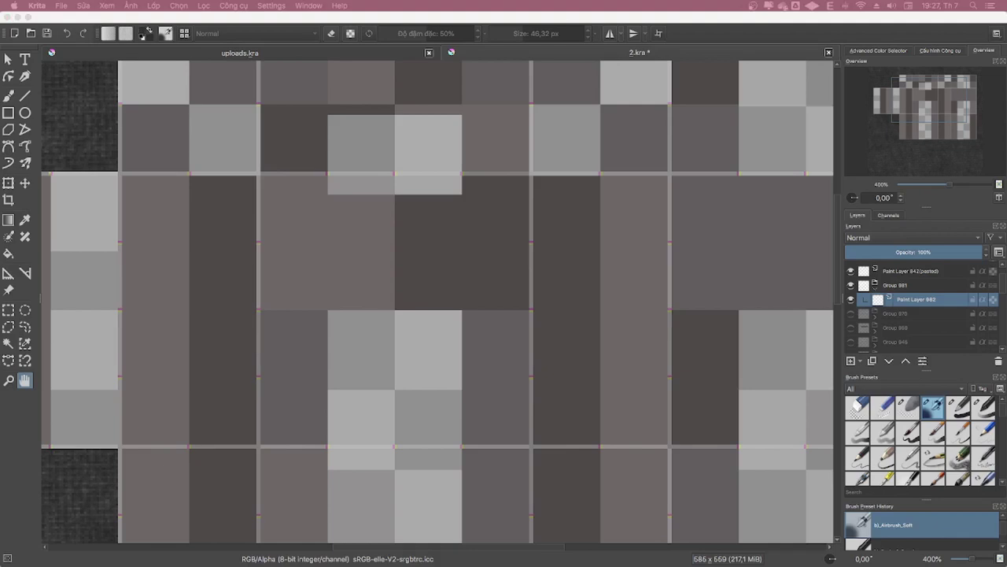
click(385, 240)
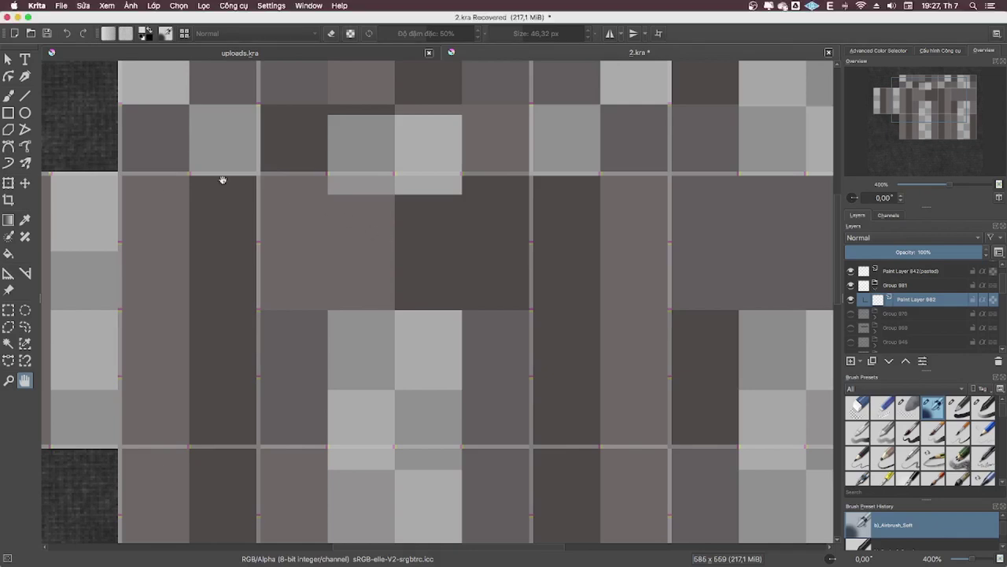
right_click(608, 37)
click(610, 34)
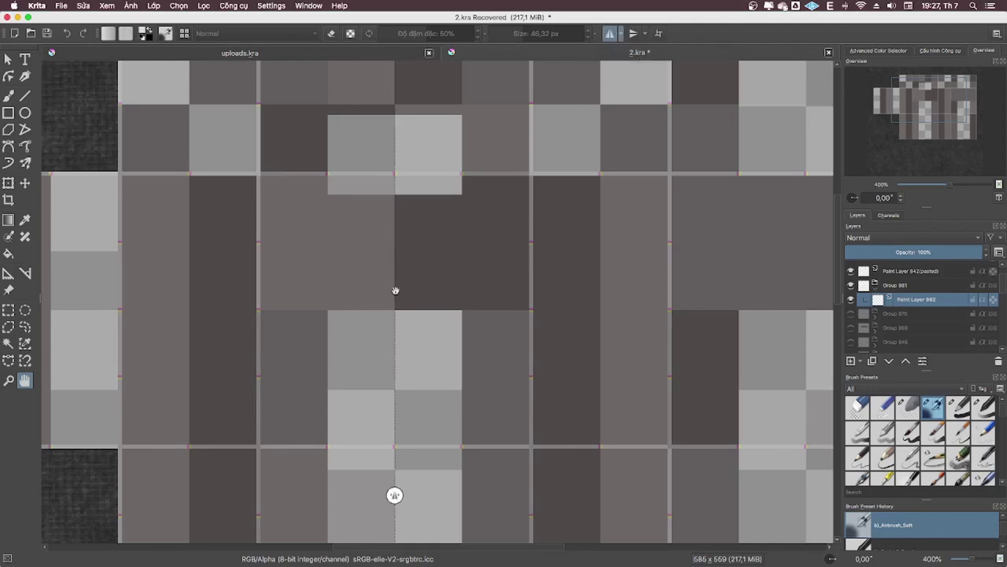
- Zoom in and centre the view on the bustier template, then select the brush tool
mouse_move(949, 187)
mouse_down()
mouse_move(958, 187)
mouse_move(948, 186)
mouse_up()
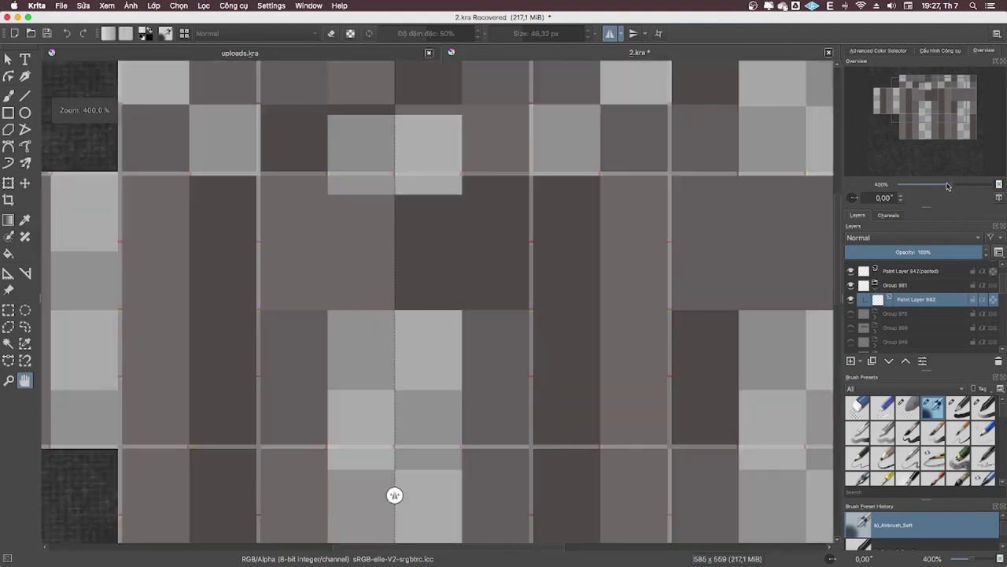
drag(329, 196, 401, 192)
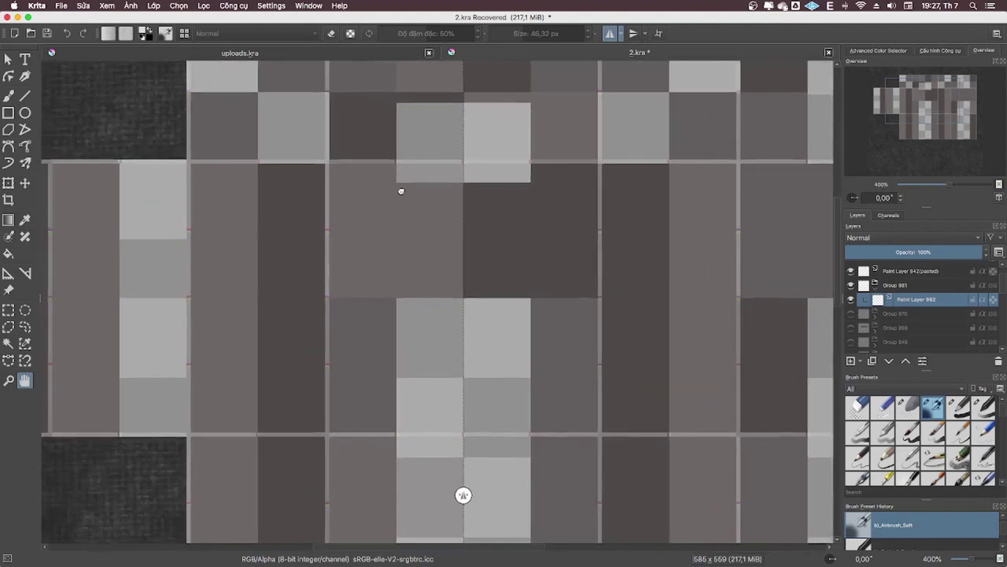
drag(673, 196, 658, 197)
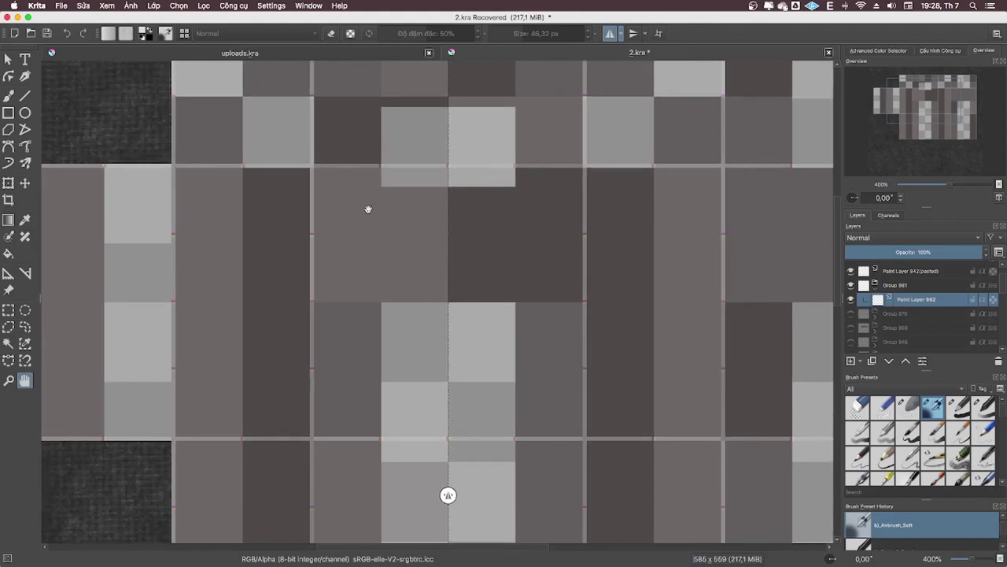
click(8, 147)
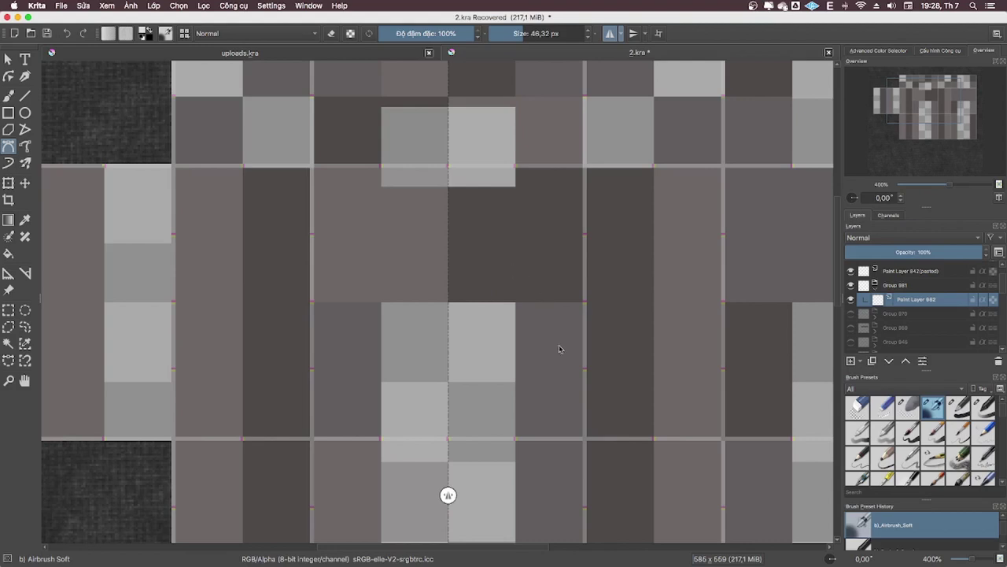
- Switch to the freehand brush and pick the Basic-1 preset at 19.85 px from the pop-up palette
drag(558, 349, 520, 318)
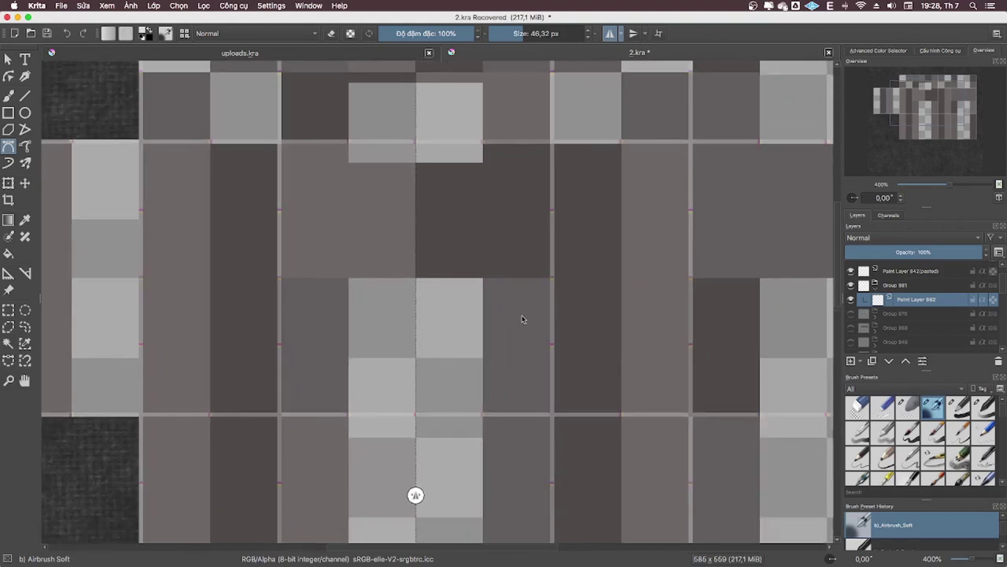
key(b)
right_click(268, 201)
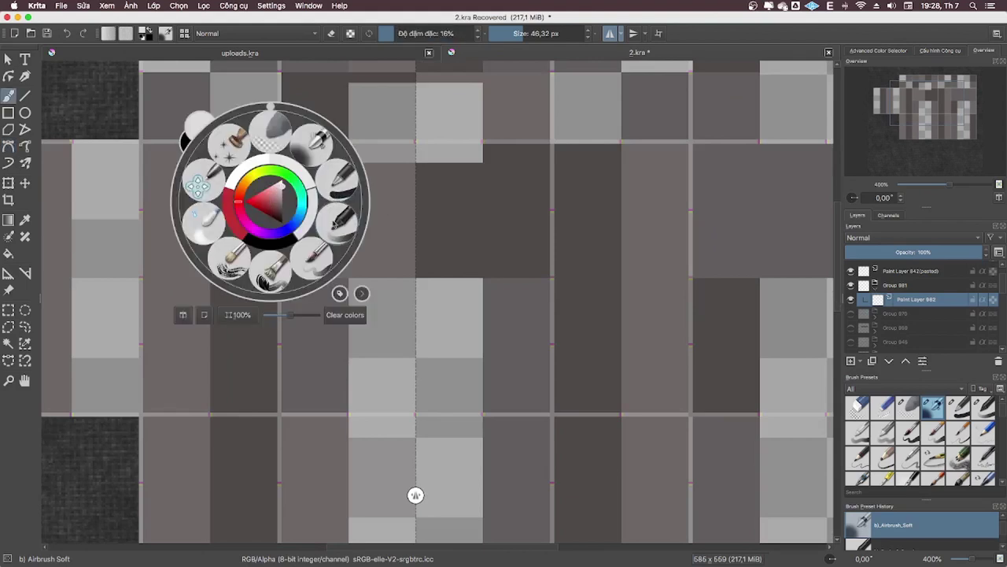
click(334, 231)
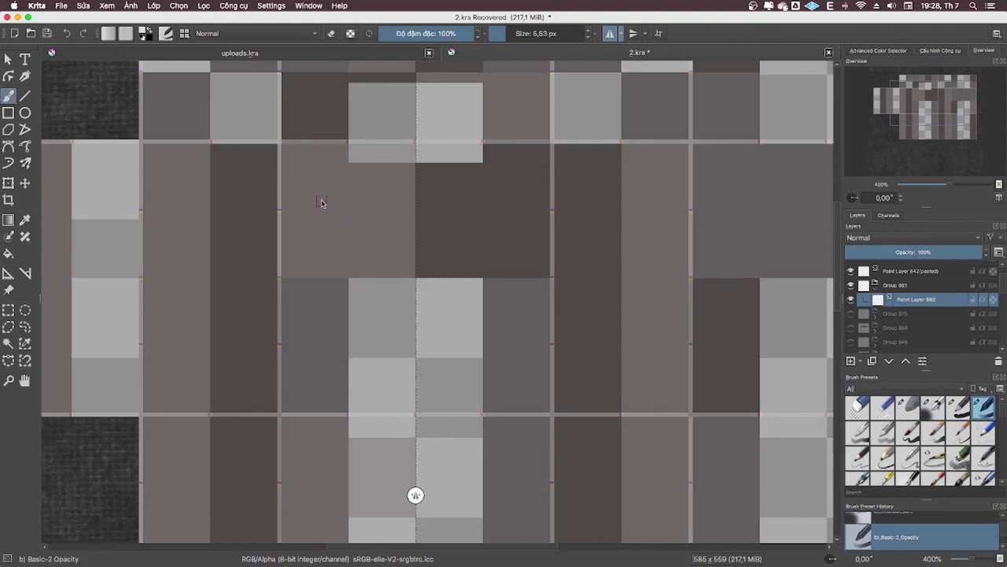
right_click(313, 313)
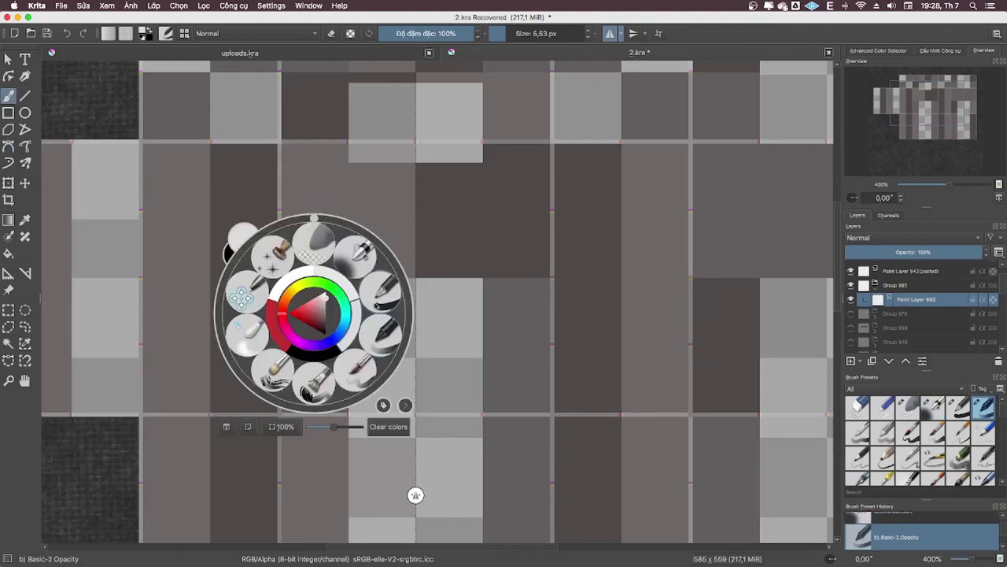
click(387, 288)
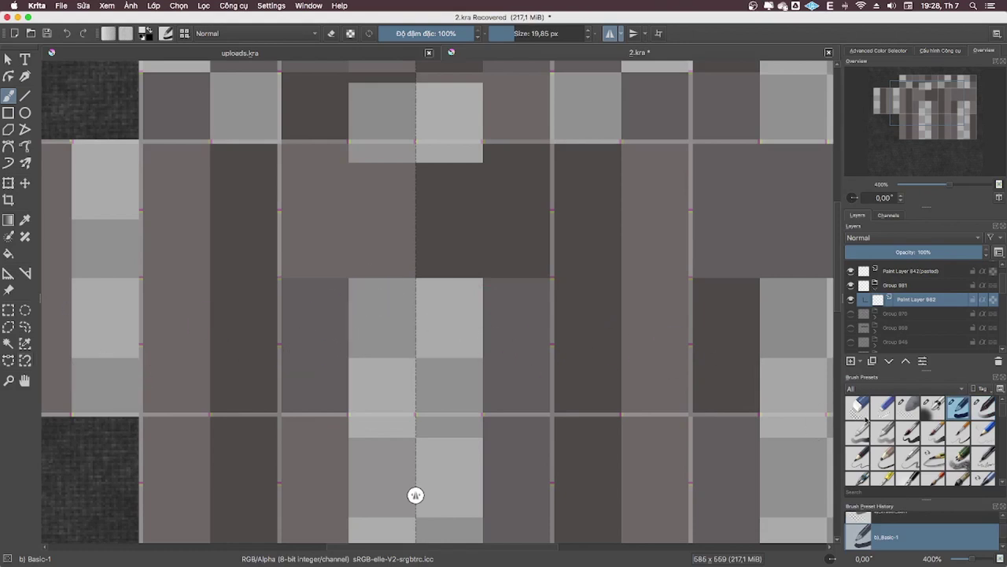
scroll(1004, 414, down, 2)
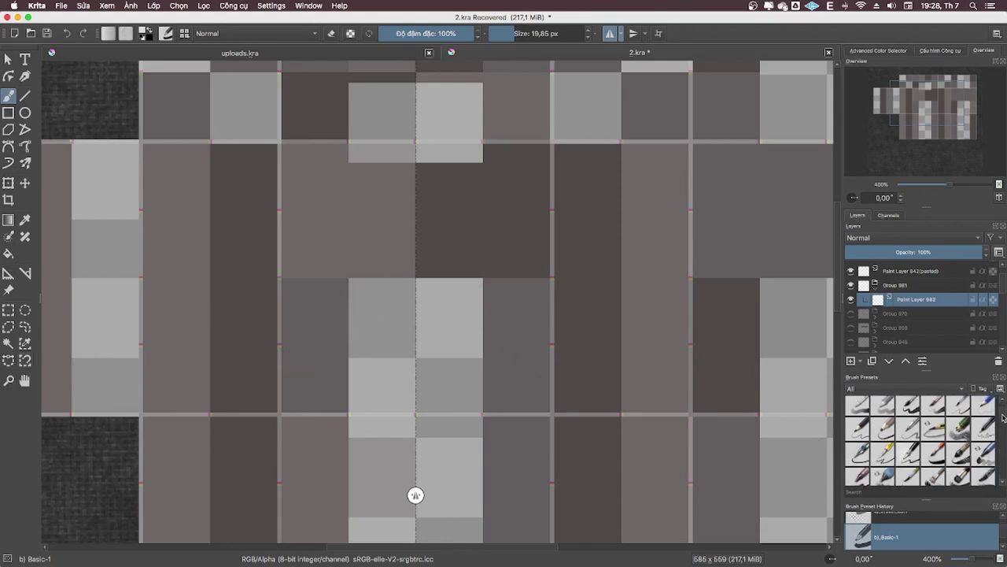
scroll(1004, 414, up, 2)
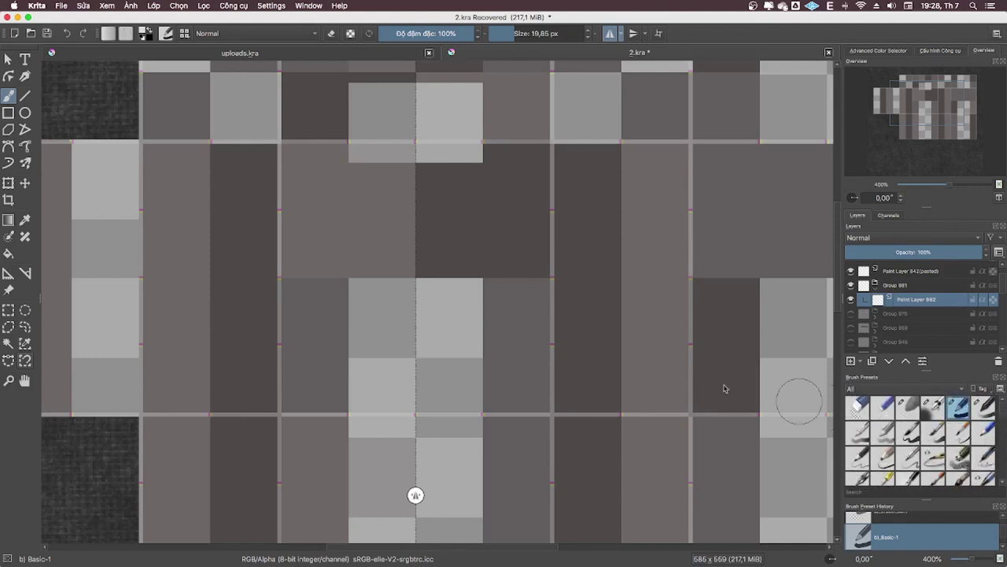
- Paint and undo mirrored test strokes, then drop the brush size to 0.01 px
drag(304, 262, 324, 261)
mouse_move(311, 296)
mouse_down()
mouse_move(333, 371)
mouse_move(225, 278)
mouse_move(262, 365)
mouse_up()
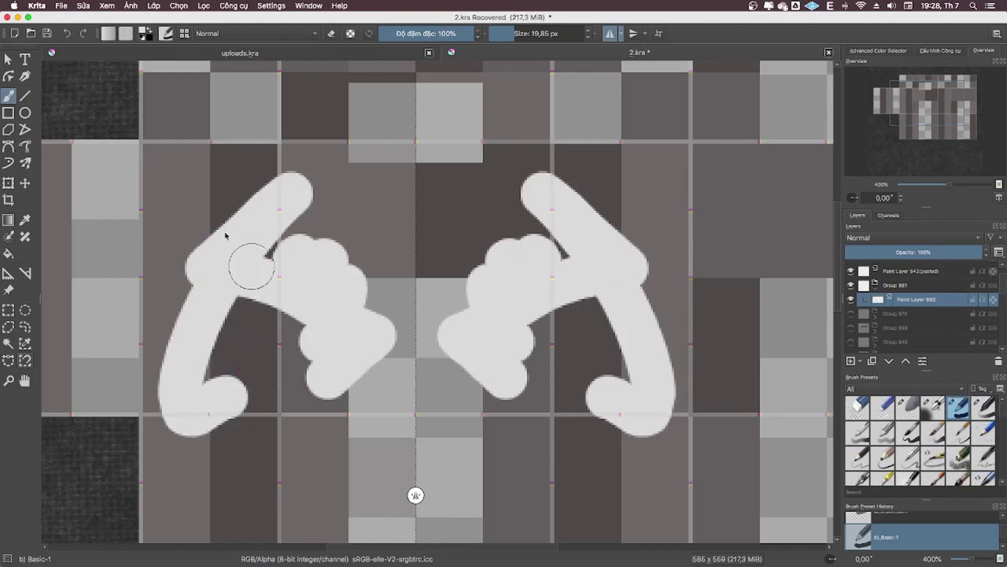
key(Delete)
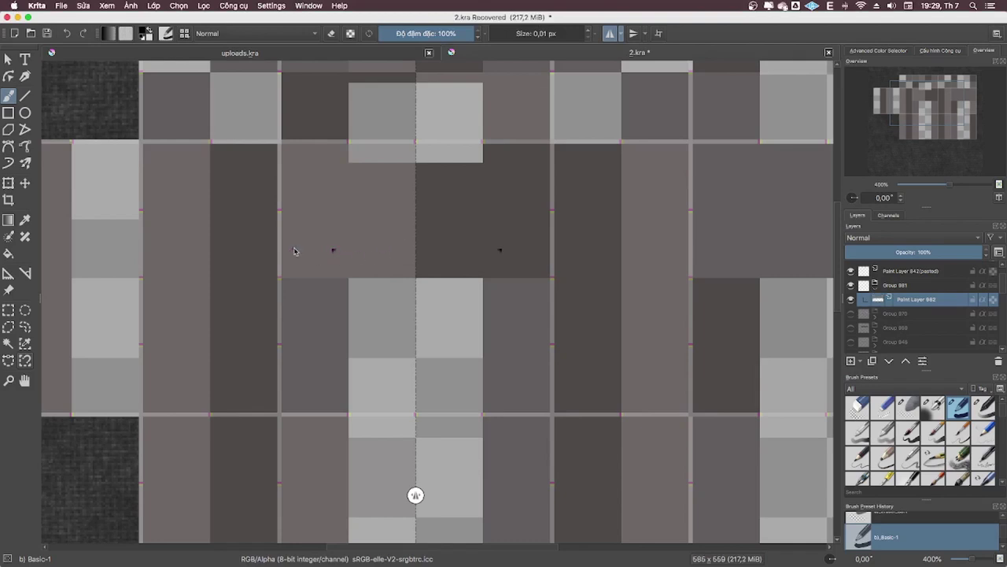
key(ctrl+z)
drag(252, 256, 317, 284)
key(ctrl+z)
click(503, 38)
drag(504, 38, 486, 38)
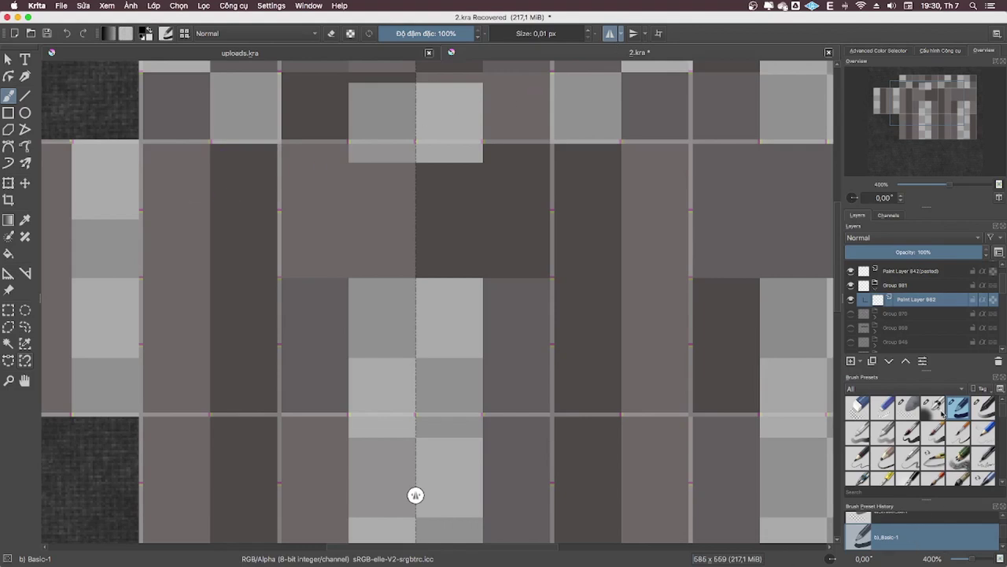
- Pick the Basic-2 Opacity preset and set the brush size to 1 px
click(983, 409)
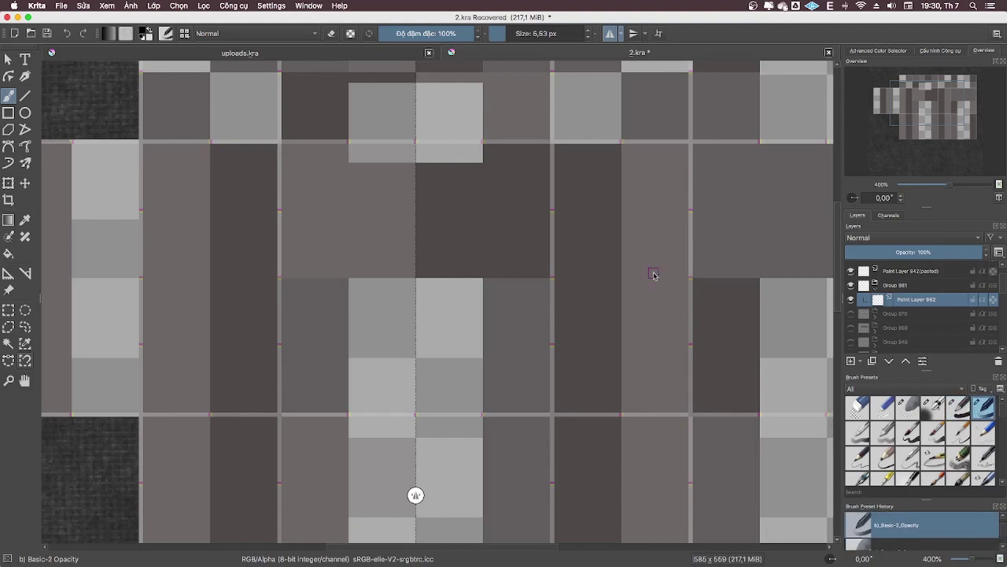
click(501, 36)
drag(500, 36, 498, 34)
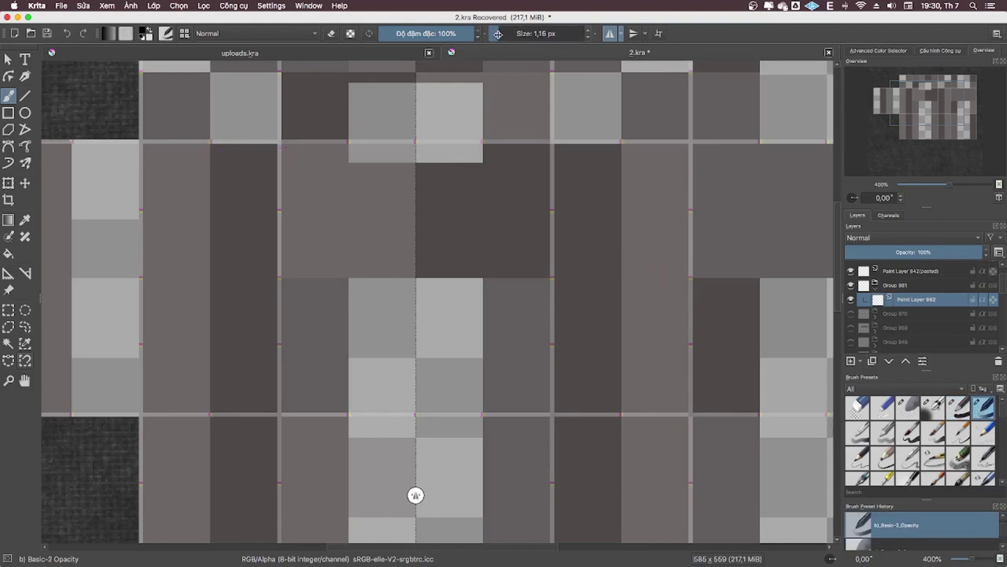
click(498, 34)
text(2.00)
text(00)
key(Return)
- Try and undo several mirrored freehand strokes, then choose the Basic-1 preset and Bezier Curve tool
mouse_move(166, 247)
mouse_down()
mouse_move(195, 285)
mouse_move(275, 298)
mouse_up()
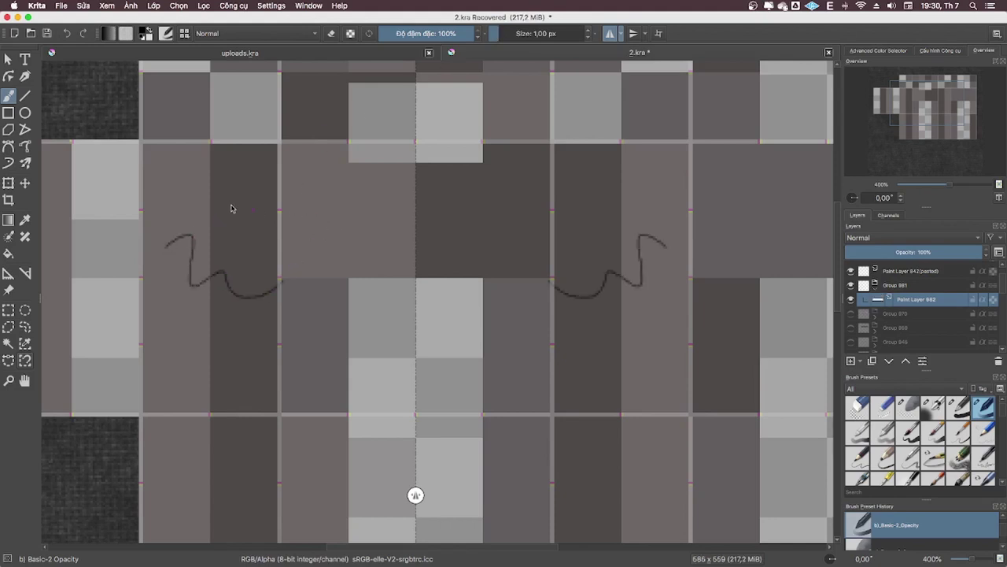
key(ctrl+z)
mouse_move(161, 282)
mouse_down()
mouse_move(400, 362)
mouse_move(433, 347)
mouse_up()
key(ctrl+z)
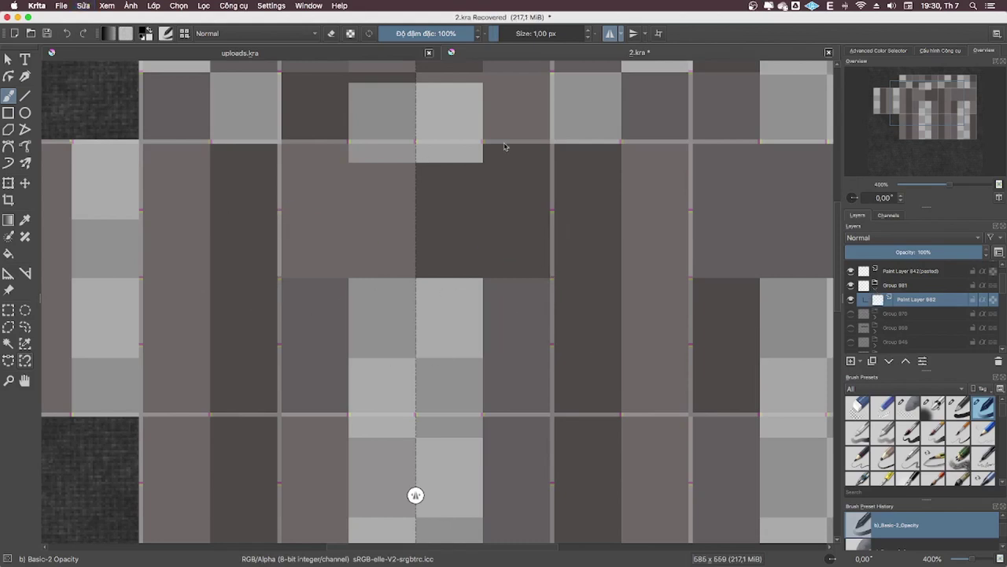
mouse_move(216, 261)
mouse_down()
mouse_move(214, 310)
mouse_move(267, 340)
mouse_up()
key(ctrl+z)
key(ctrl+z)
click(905, 50)
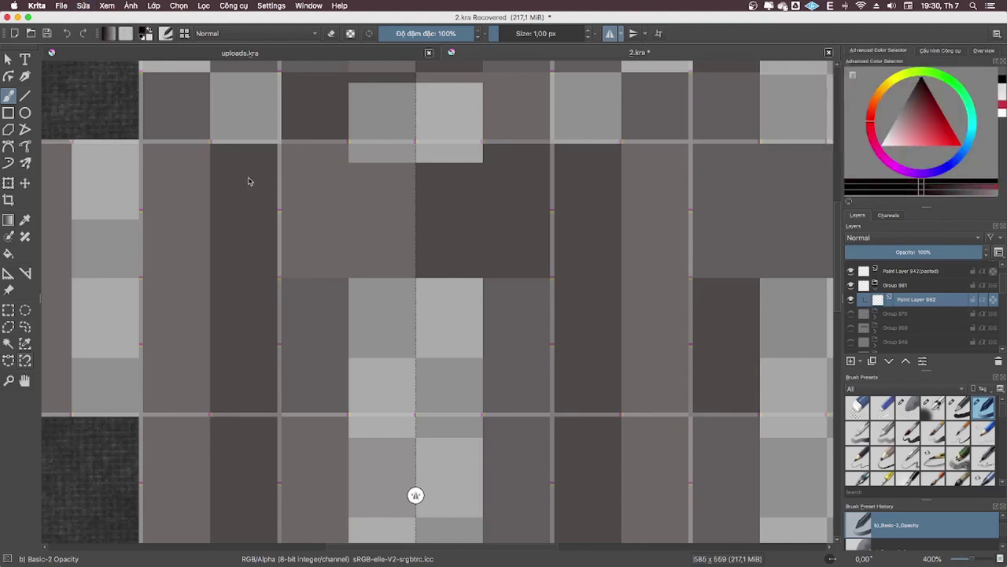
drag(191, 240, 259, 220)
key(ctrl+z)
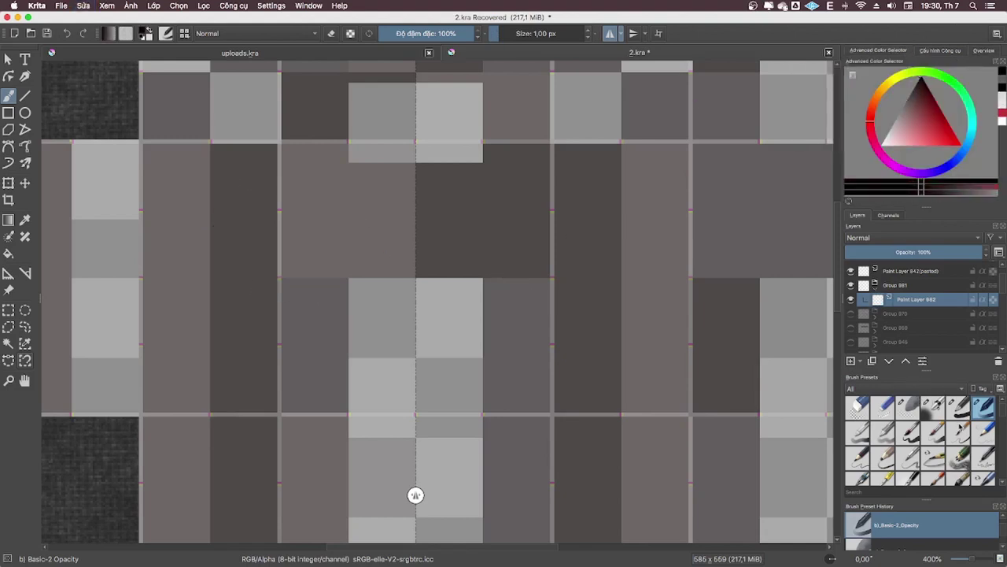
click(959, 409)
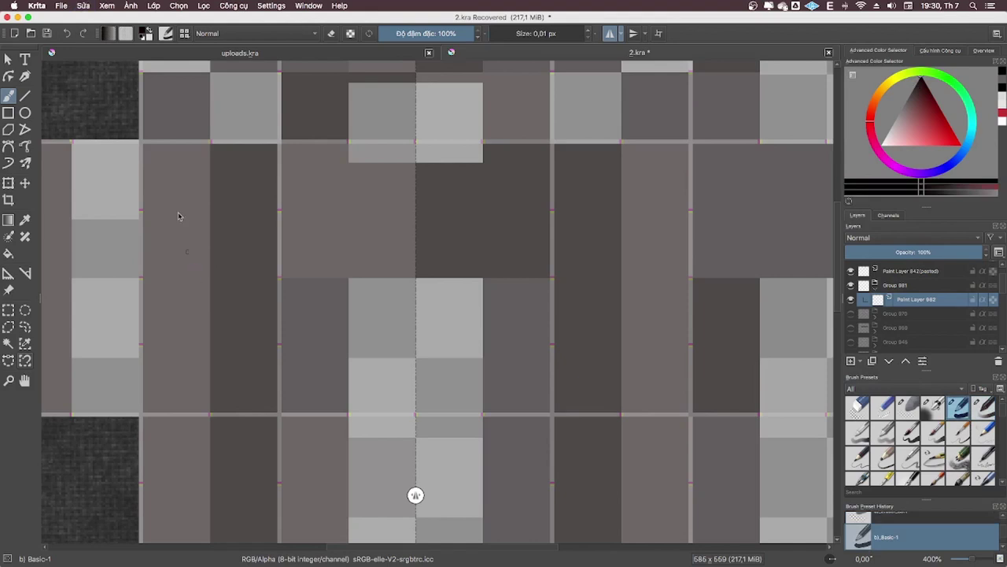
click(8, 145)
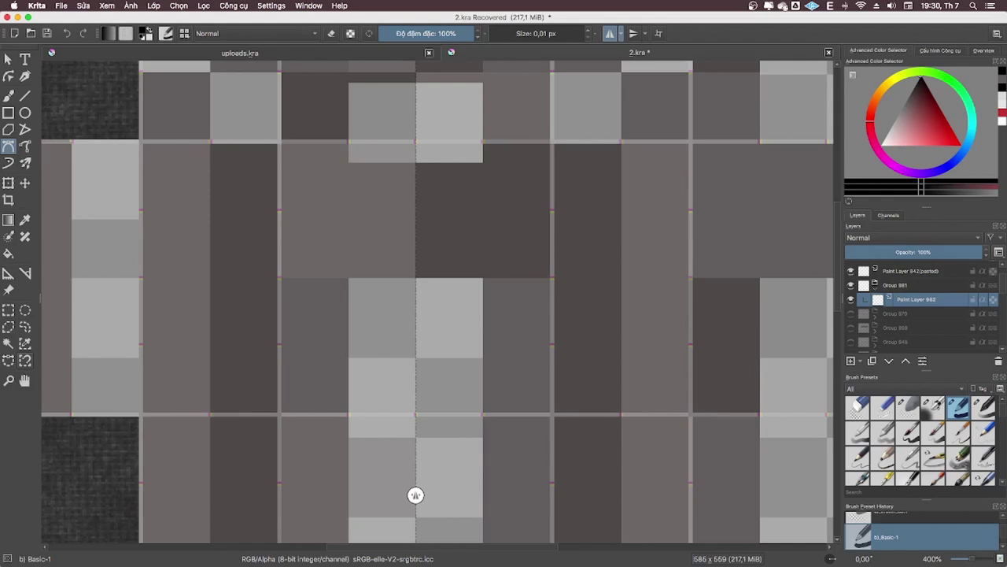
- Show the colour wheel and the curve tool settings
scroll(416, 496, up, 1)
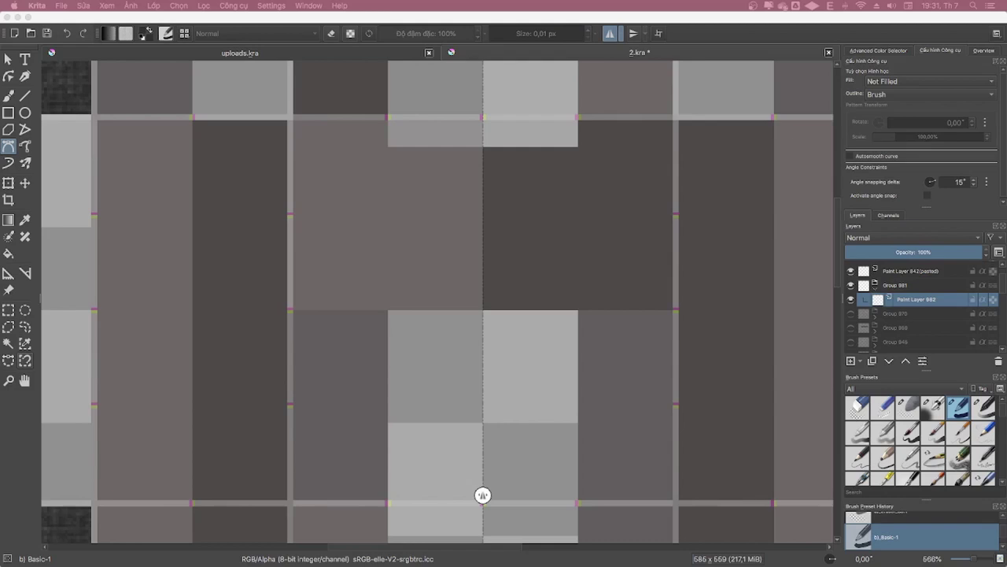
click(923, 50)
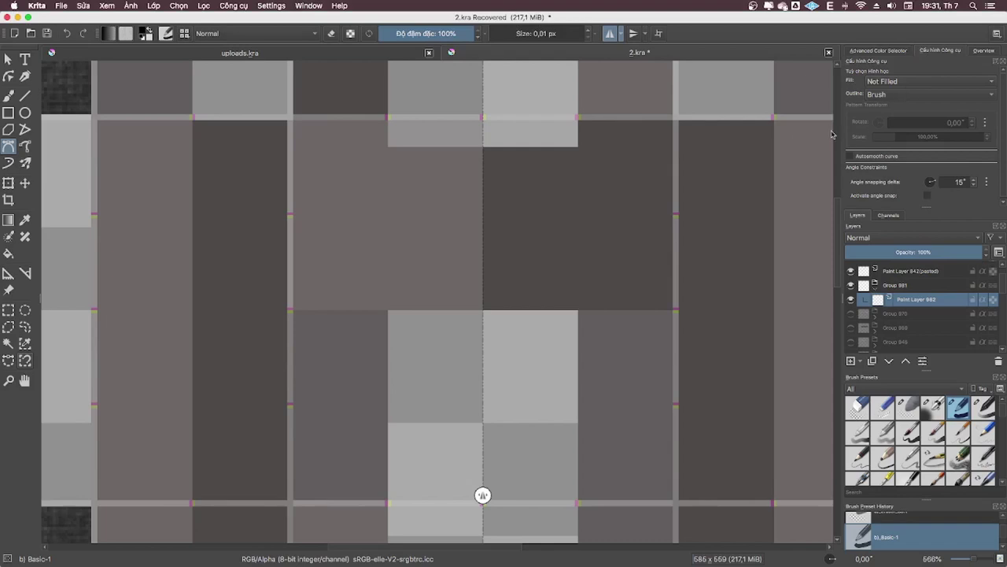
click(883, 50)
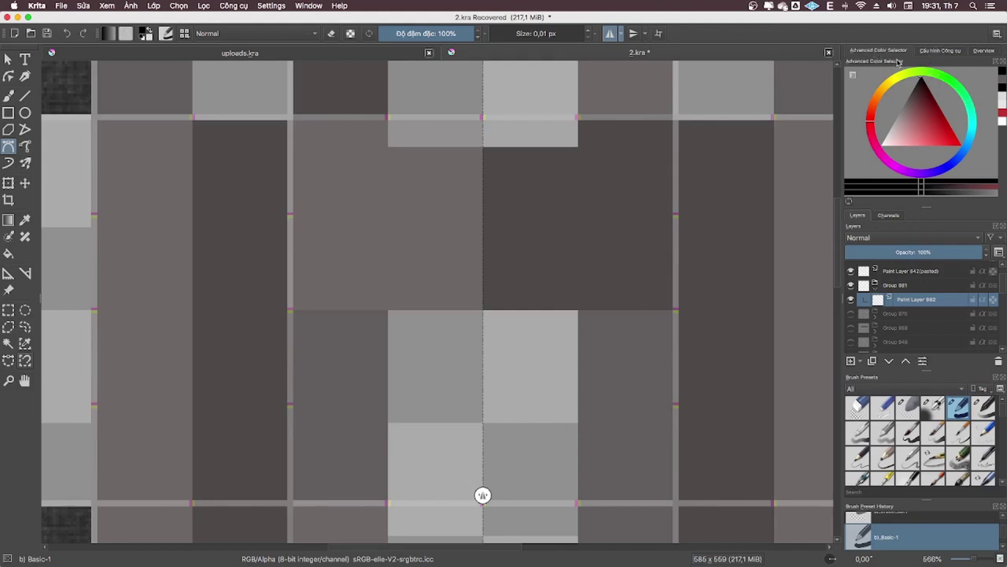
click(944, 52)
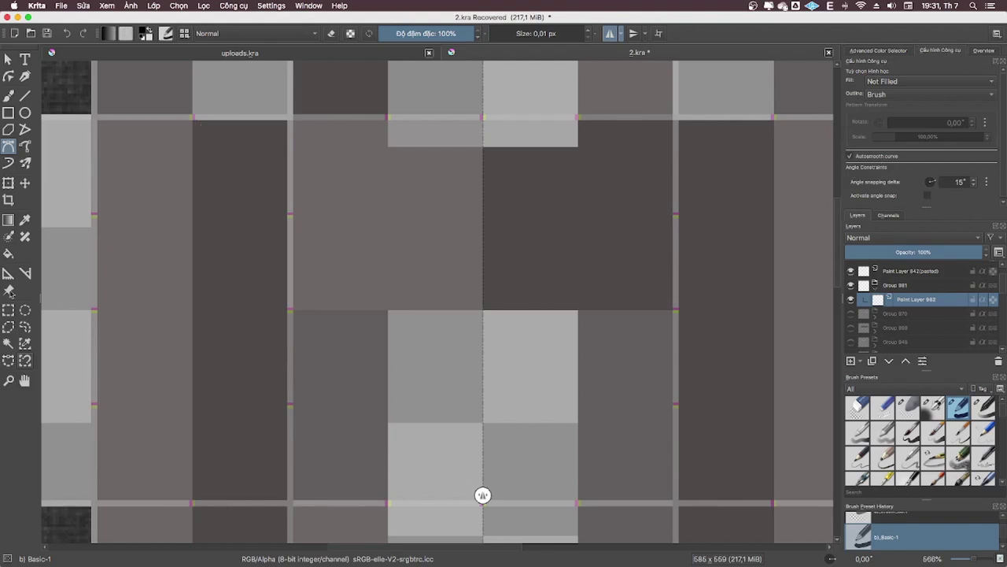
- Draw trial oval and polygon outlines, then undo them
drag(135, 227, 241, 184)
click(135, 228)
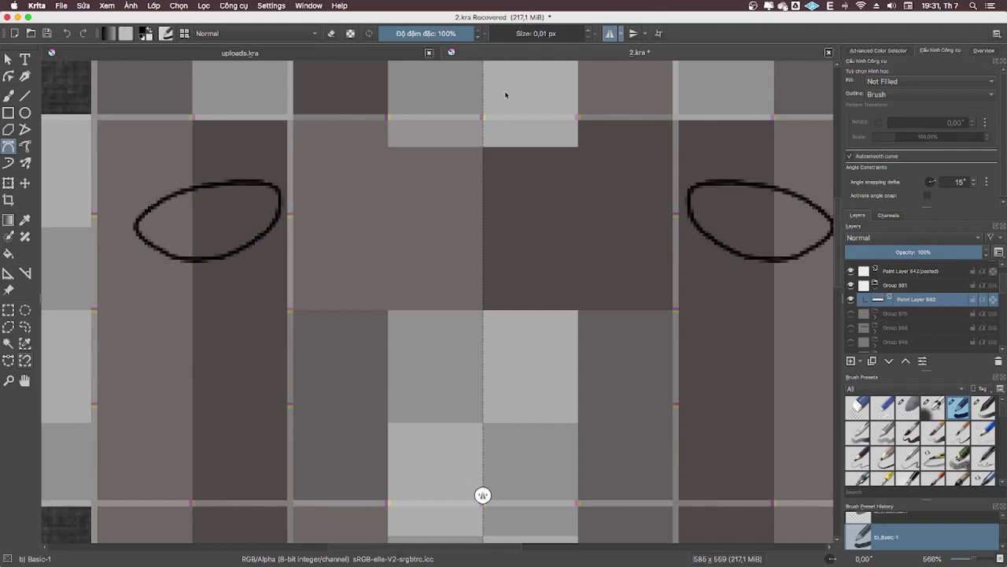
click(308, 270)
click(349, 237)
click(406, 230)
click(420, 271)
click(404, 290)
click(374, 298)
click(309, 270)
key(ctrl+z)
key(ctrl+z)
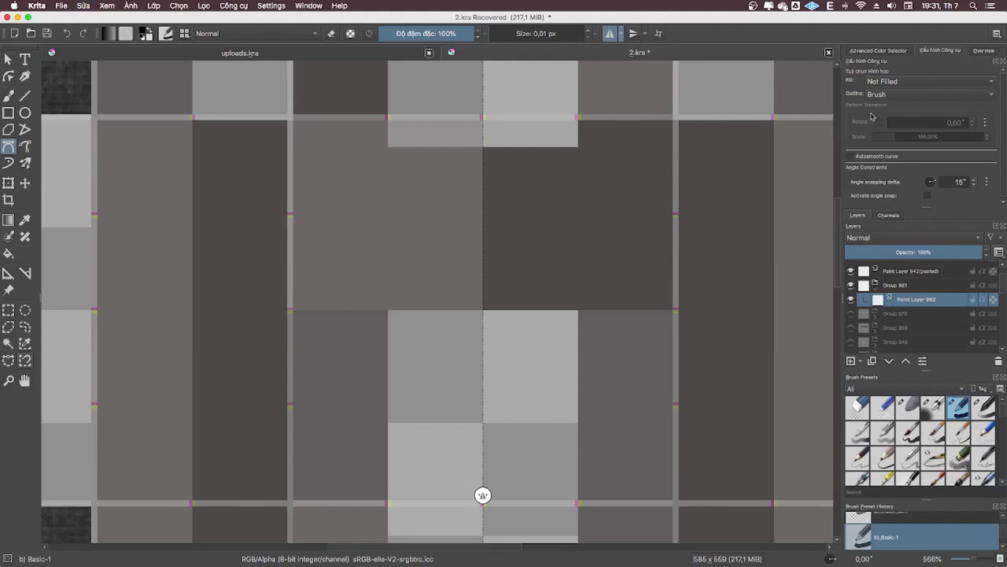
- Enable Autosmooth and draw the mirrored neckline curve, side edge, hook and strap
click(856, 157)
click(883, 55)
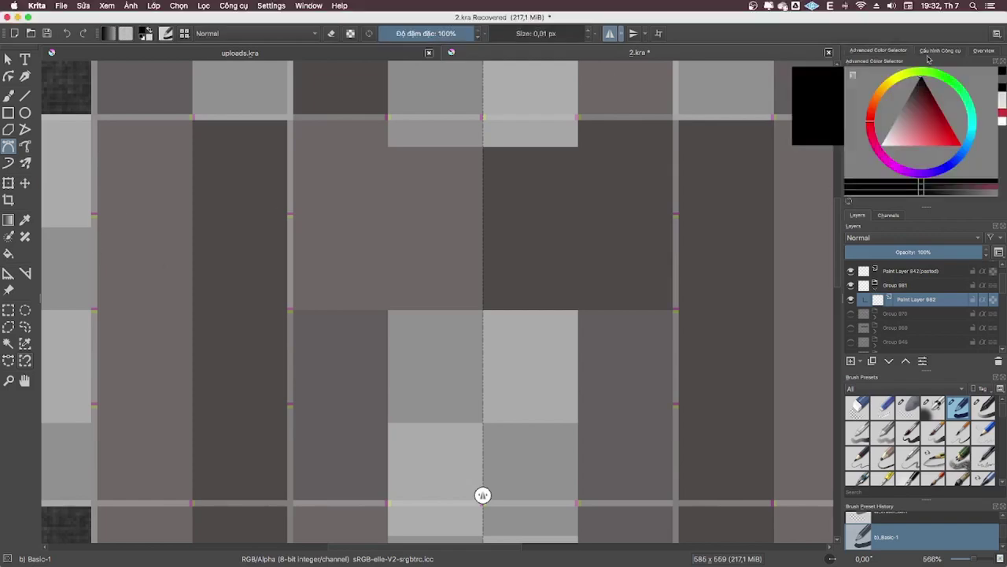
click(328, 150)
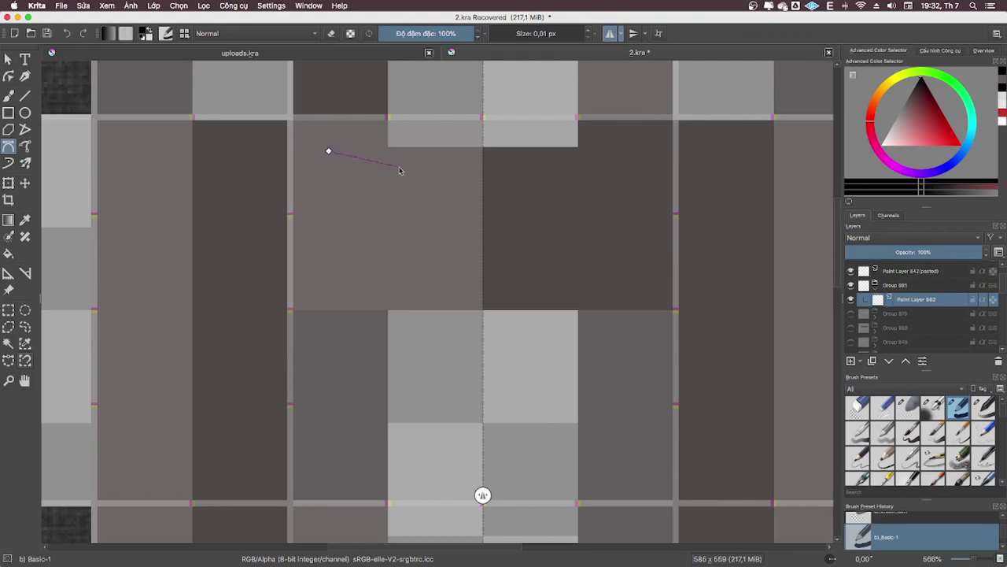
double_click(456, 211)
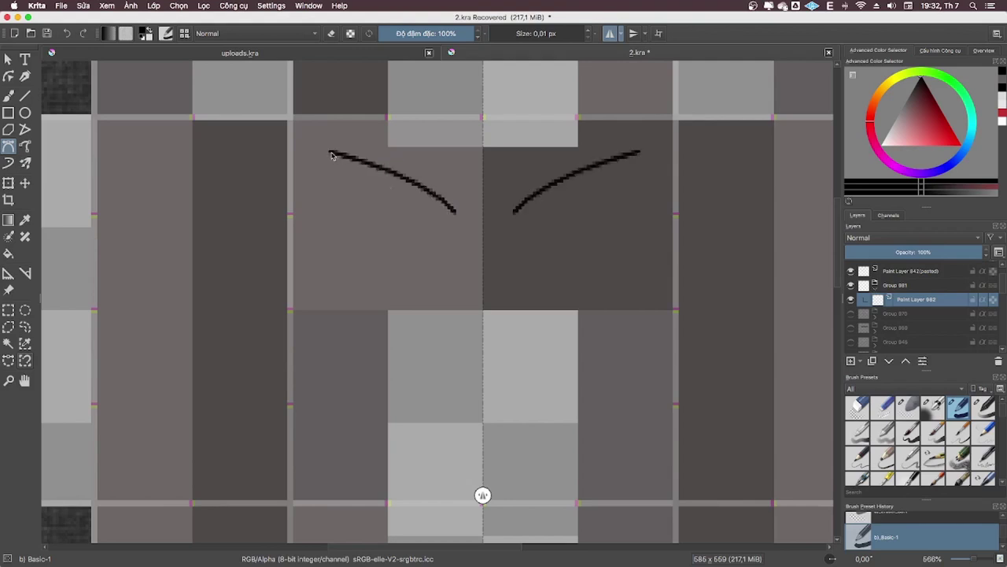
click(329, 153)
double_click(306, 226)
click(305, 225)
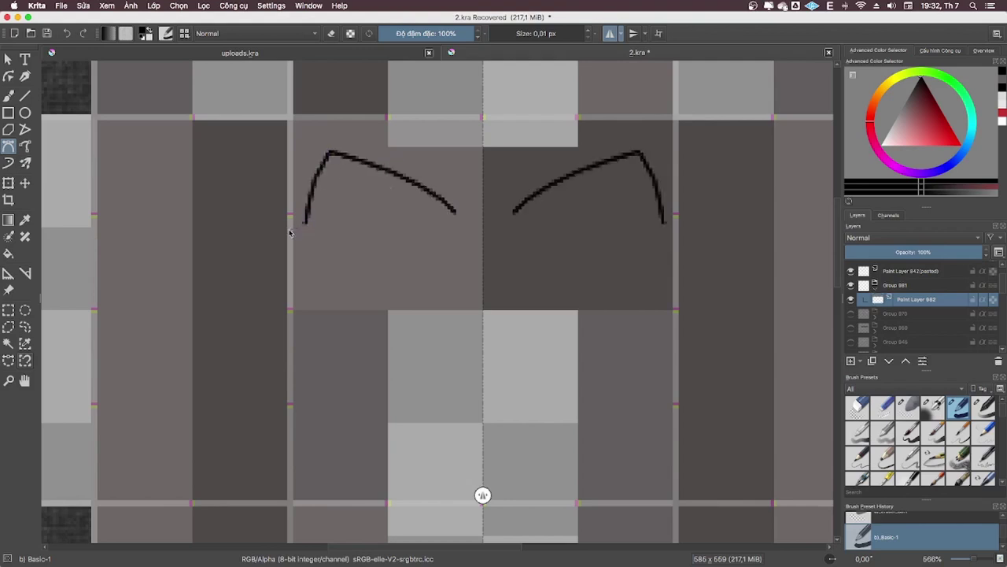
double_click(292, 229)
click(329, 153)
double_click(329, 116)
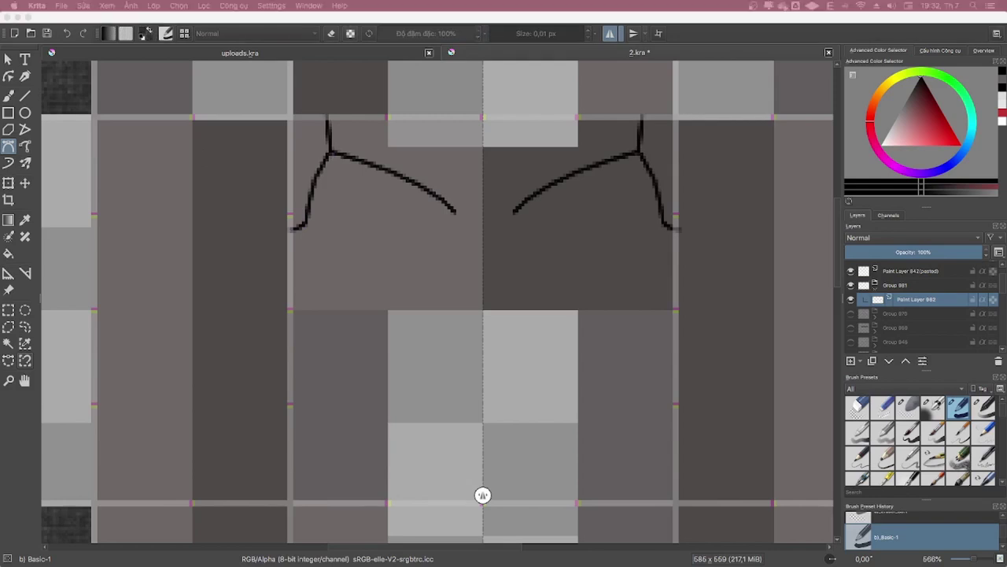
- Join the neckline halves across the centre and attempt a second neckline line
click(455, 212)
double_click(483, 215)
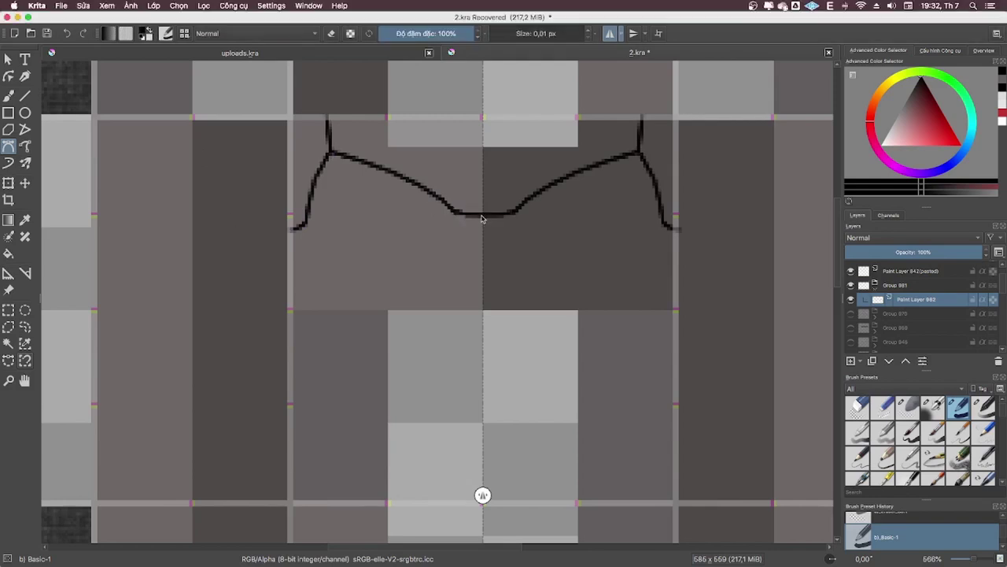
click(290, 239)
click(331, 156)
double_click(485, 226)
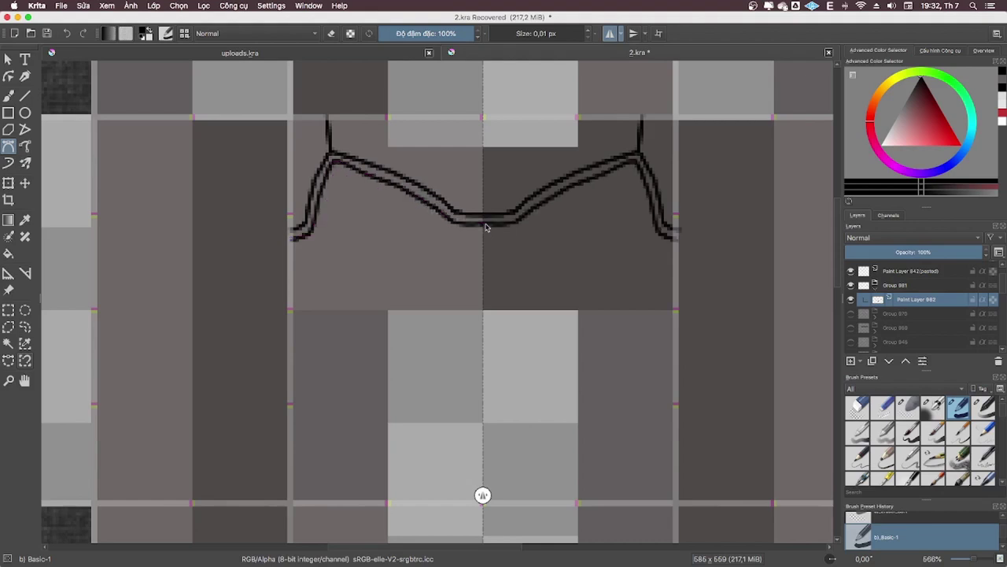
key(ctrl+z)
click(291, 238)
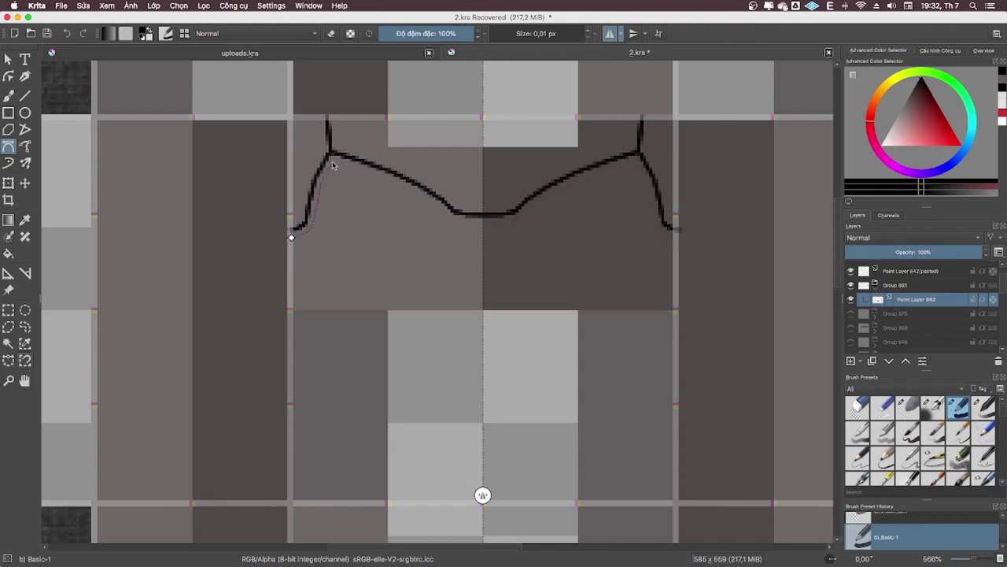
double_click(484, 226)
- Redraw and commit the parallel second neckline line from the centre
key(ctrl+z)
click(334, 163)
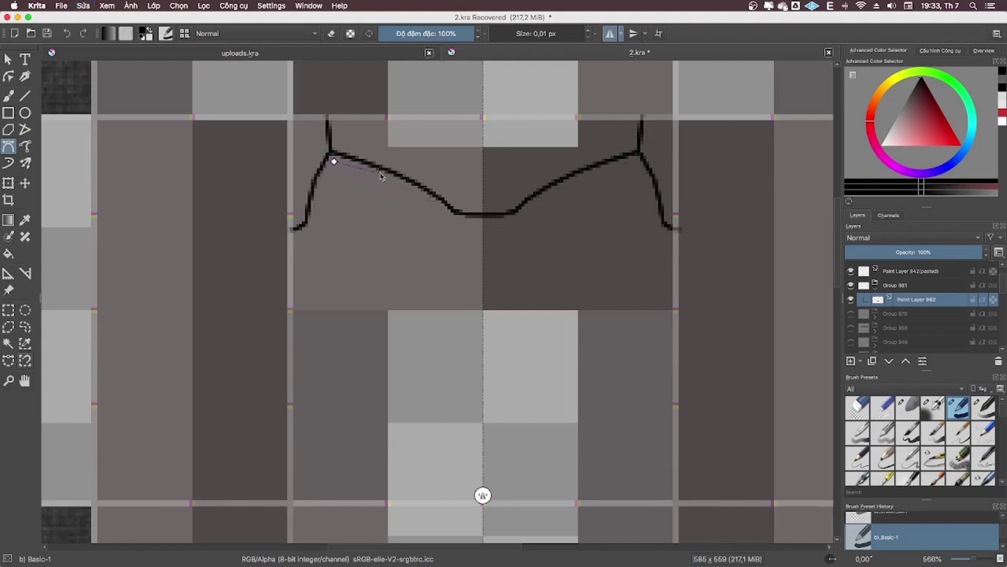
double_click(481, 226)
key(ctrl+z)
click(334, 160)
double_click(481, 226)
- Erase the overlap in the doubled neckline's middle and double the left side edge
key(b)
key(e)
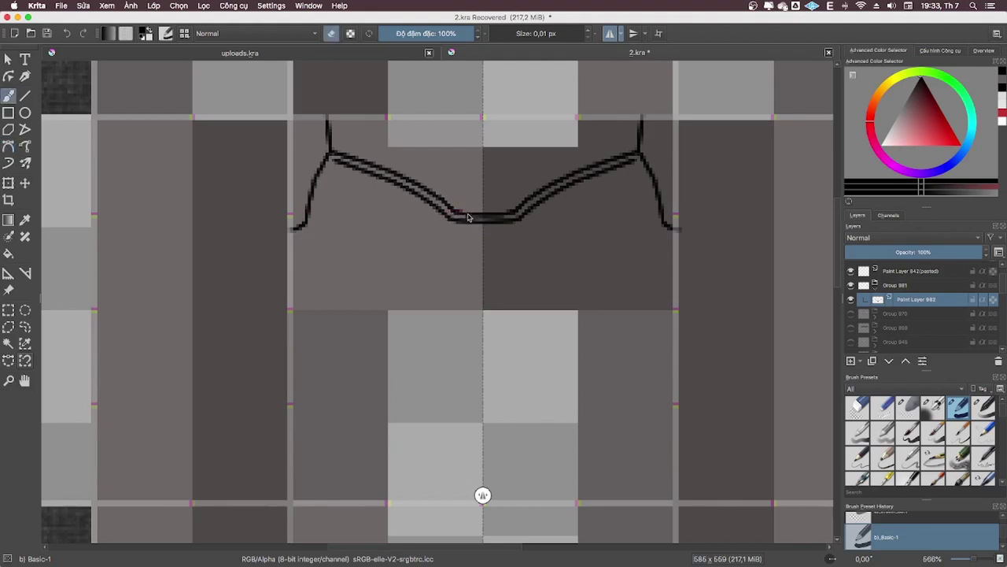
drag(460, 221, 502, 221)
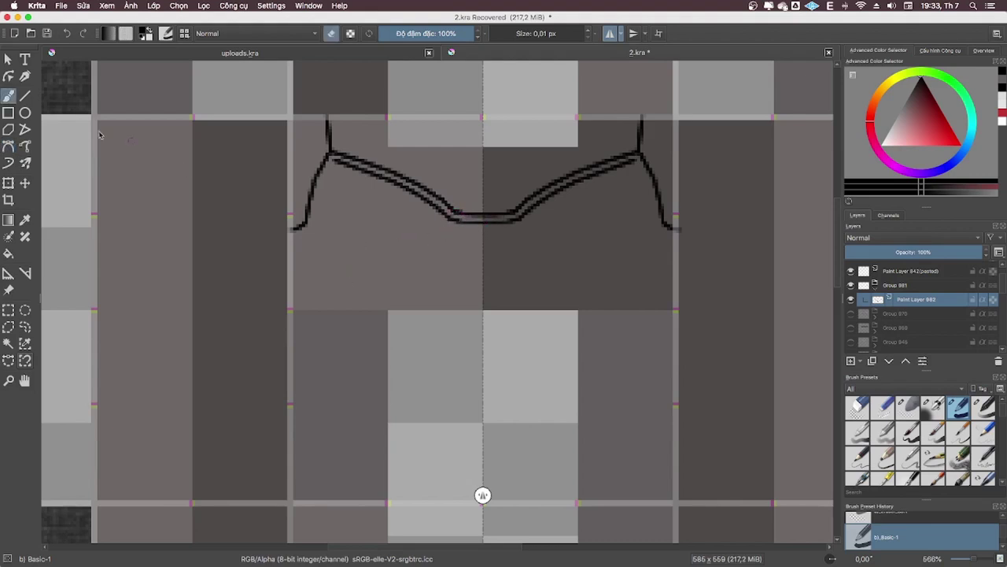
click(8, 146)
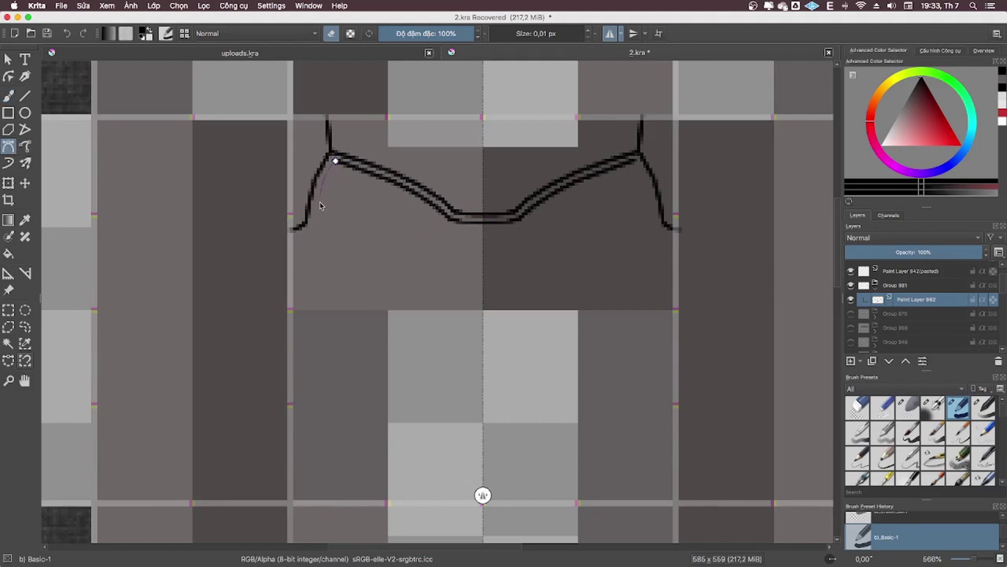
key(Escape)
key(e)
click(333, 163)
double_click(315, 225)
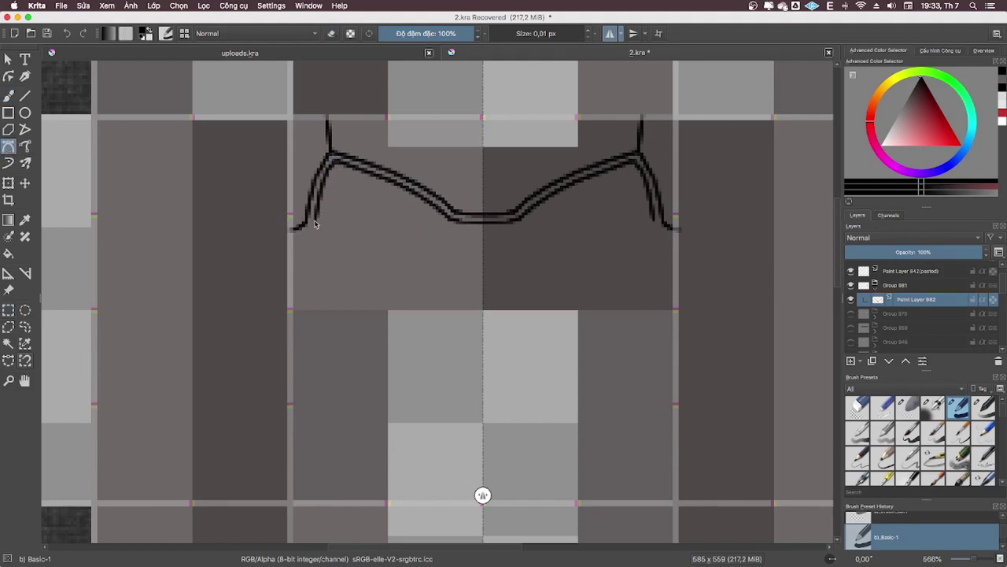
double_click(293, 236)
mouse_move(387, 113)
mouse_down()
mouse_move(336, 126)
mouse_move(327, 146)
mouse_up()
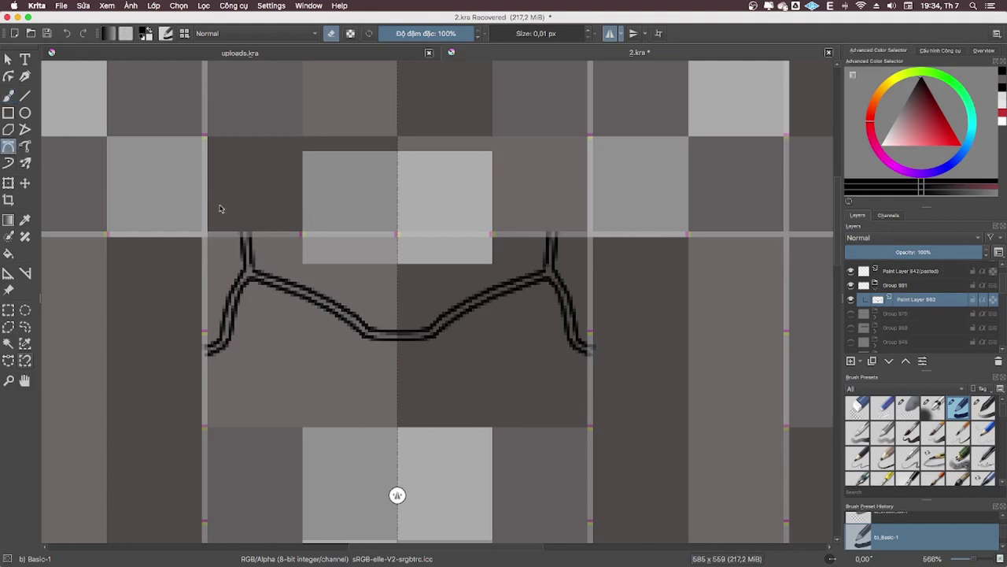
- Draw the strap line straight up from the neckline to the top
drag(221, 209, 228, 288)
click(257, 312)
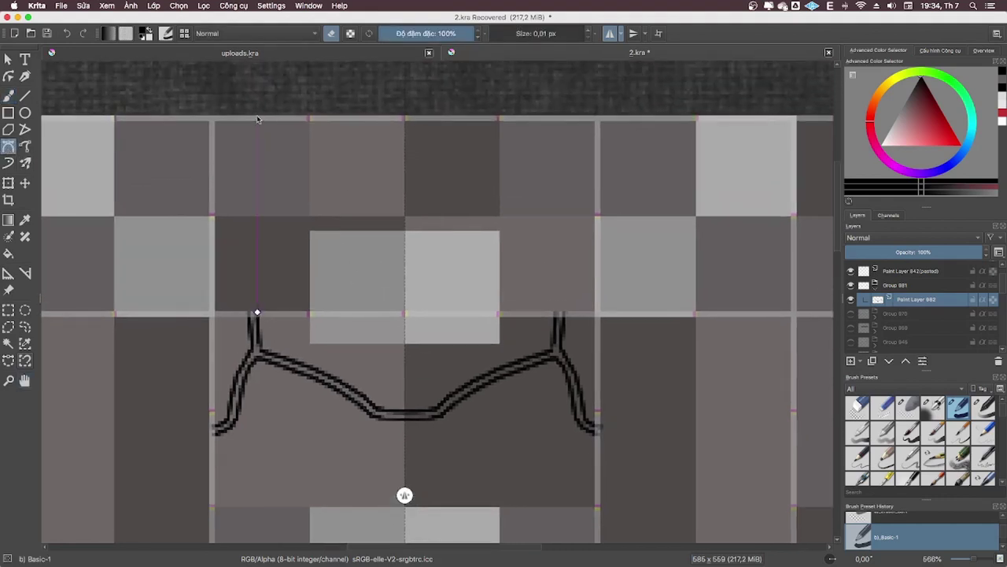
double_click(257, 118)
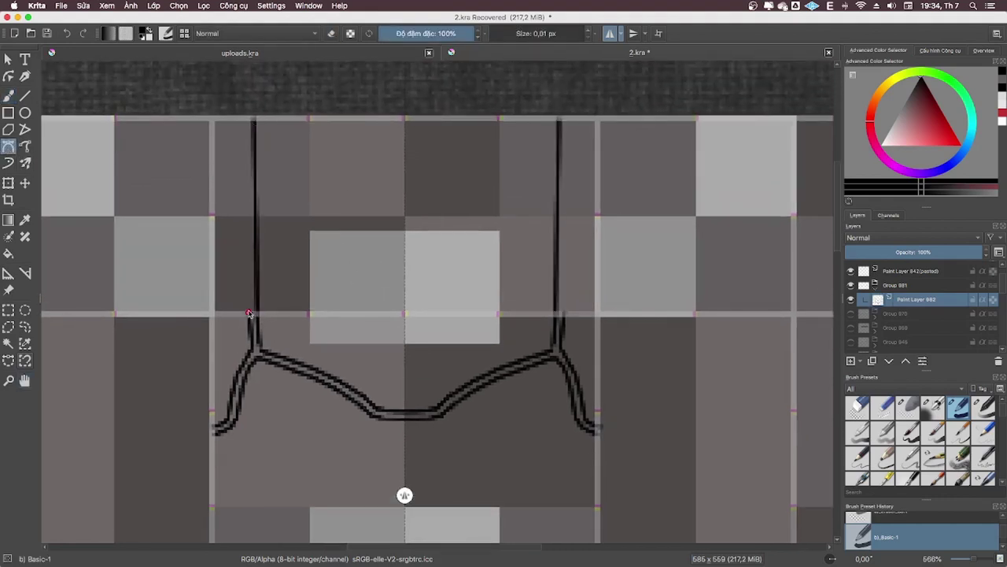
scroll(270, 221, down, 5)
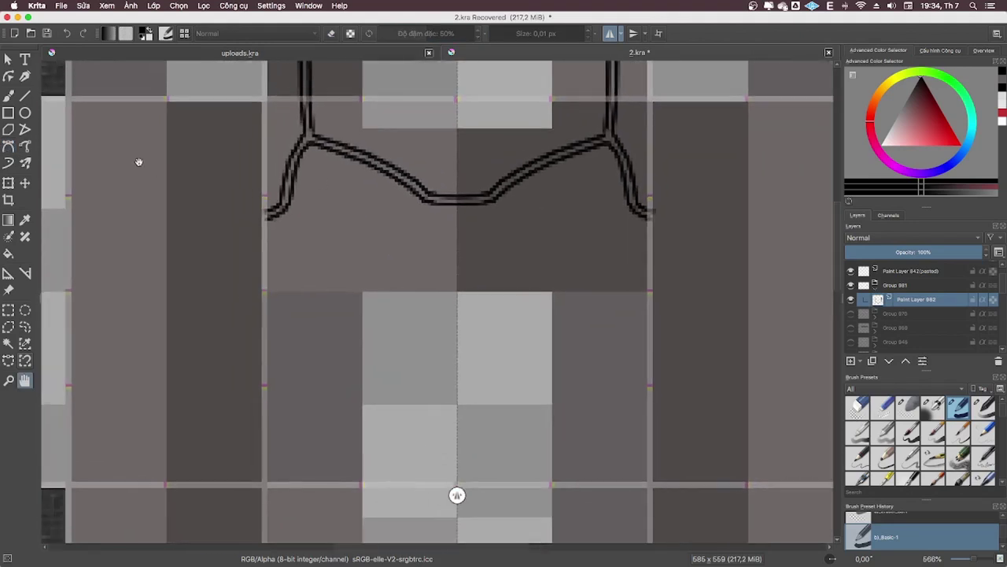
- Draw the mirrored double seam line across the top under the neckline
click(8, 146)
click(265, 219)
double_click(69, 211)
click(265, 219)
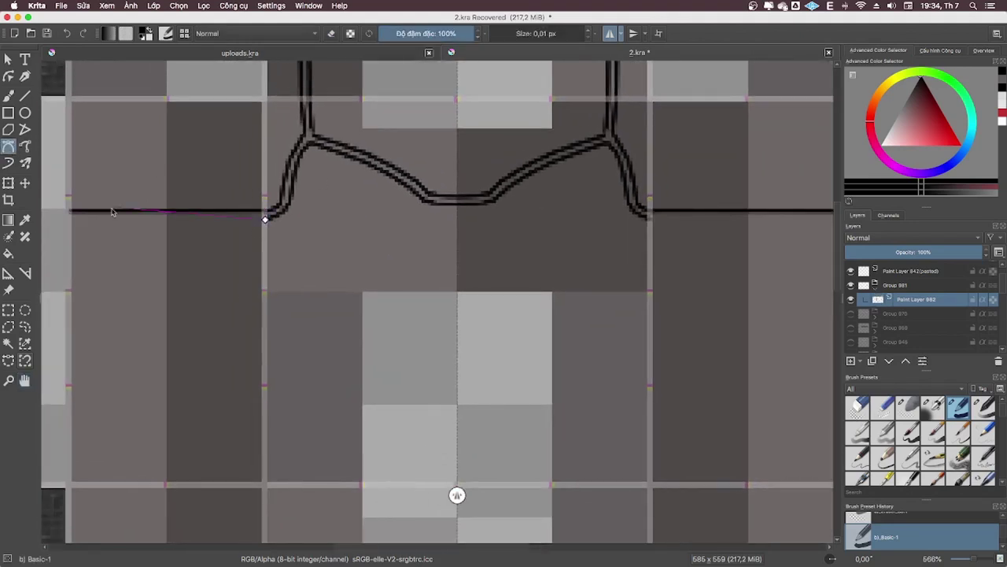
double_click(71, 220)
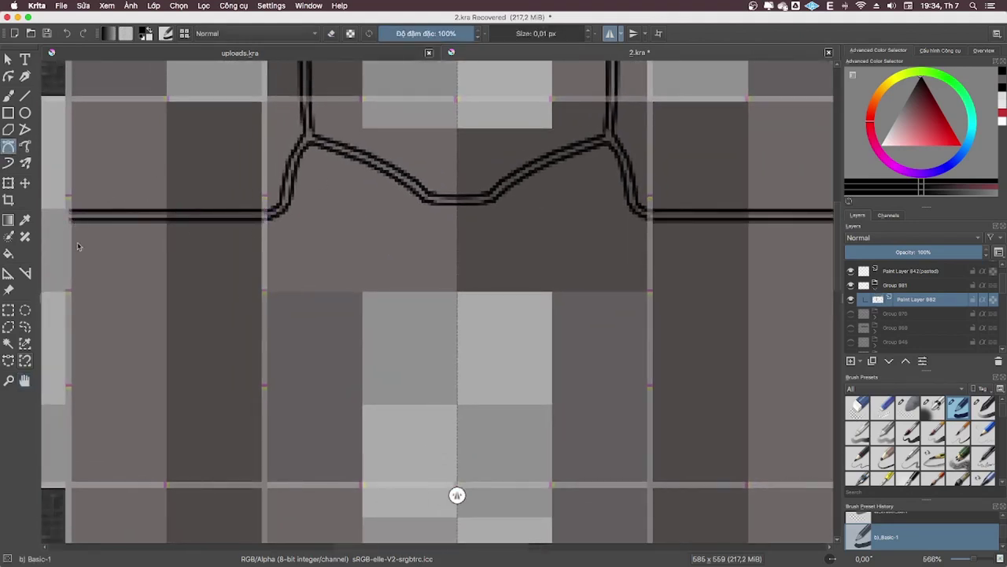
- Add a single wavy rib line spanning the whole top beneath the seam
click(70, 257)
double_click(266, 258)
click(266, 255)
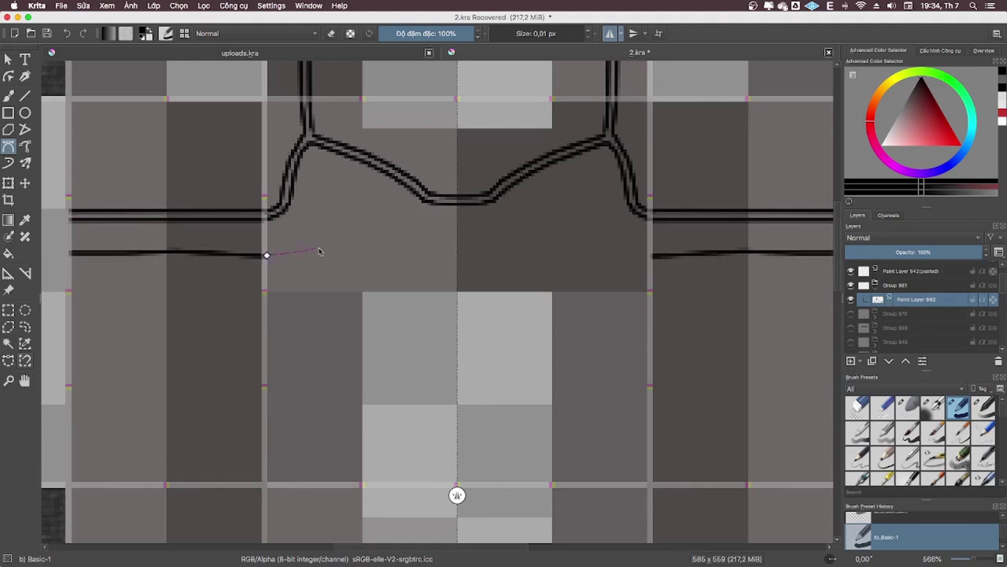
double_click(456, 248)
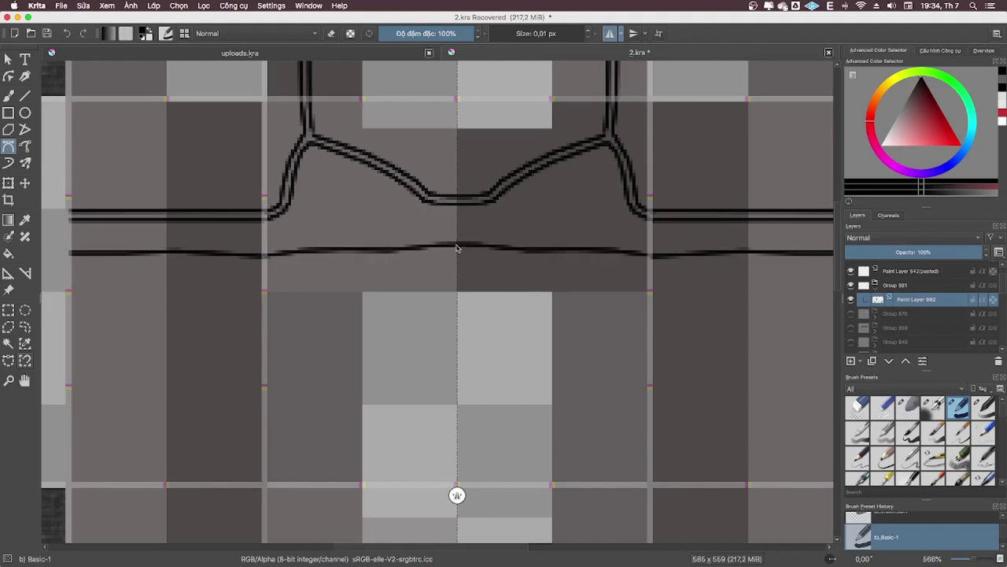
scroll(467, 188, right, 3)
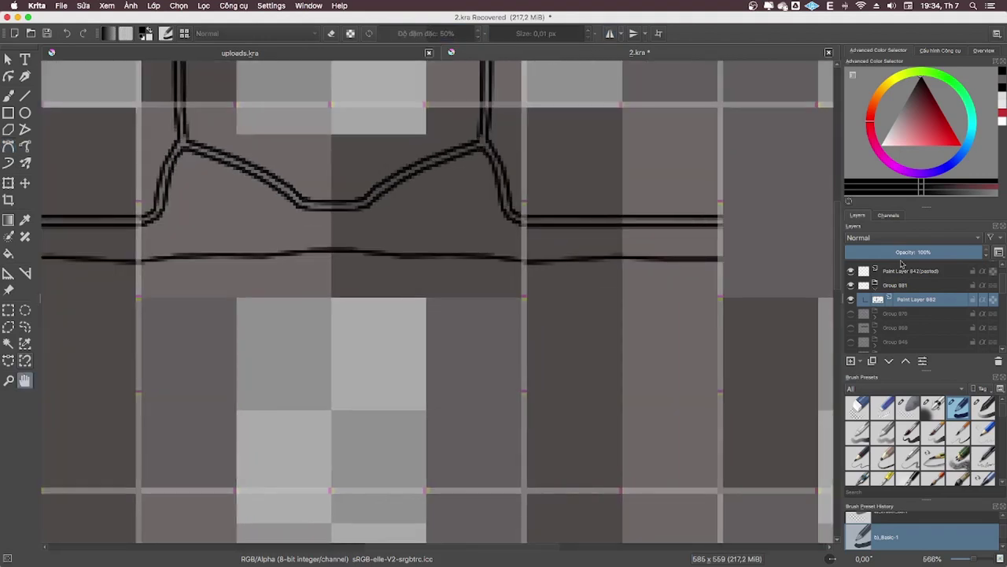
click(984, 51)
key(minus)
- Double the wavy rib line by pasting a slightly offset copy and merging it down
key(ctrl+r)
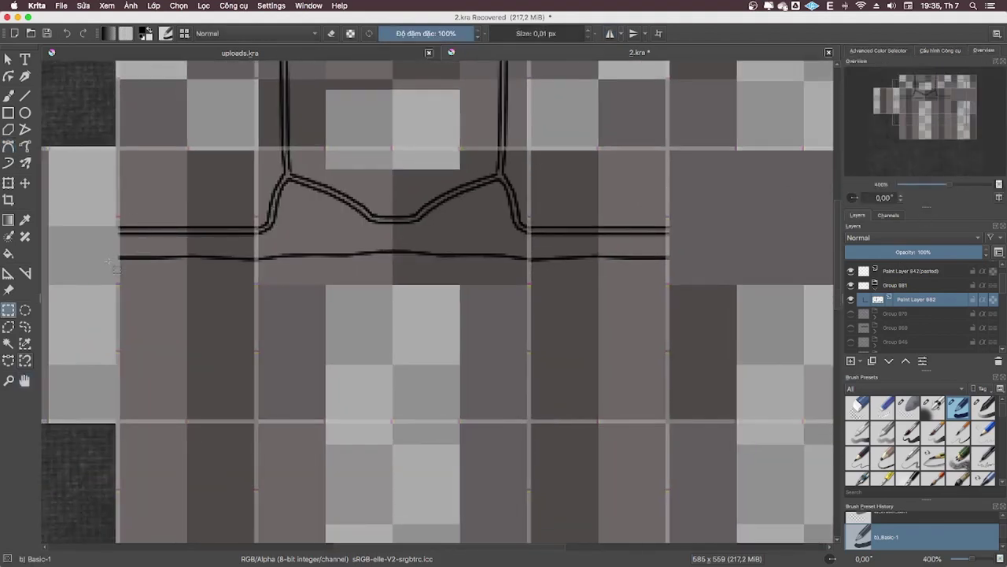
drag(110, 245, 685, 291)
key(ctrl+c)
key(ctrl+v)
key(t)
drag(558, 252, 558, 261)
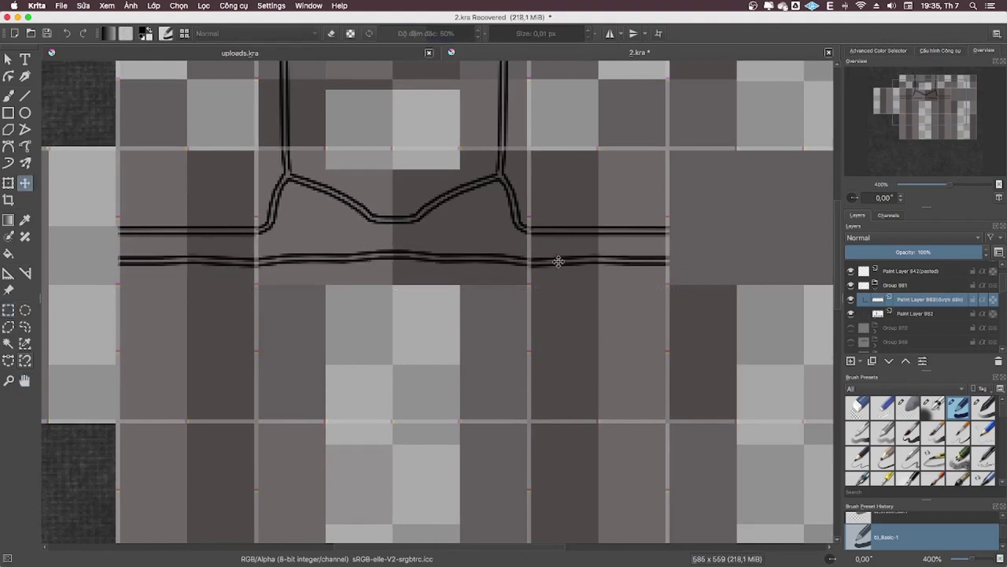
key(ctrl+r)
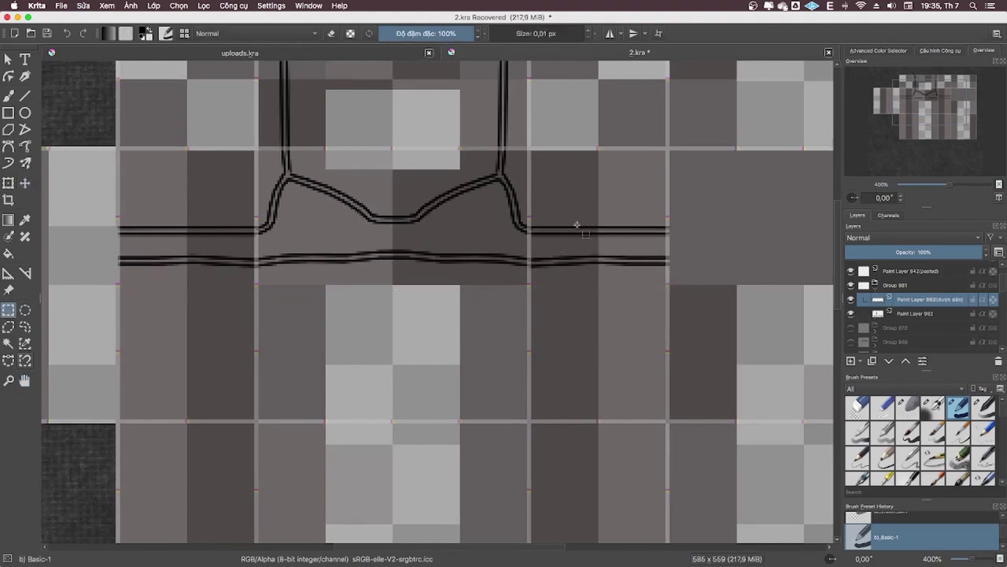
key(ctrl+e)
- Repeat the double rib line twice further down the bustier and merge the copies
key(ctrl+c)
key(ctrl+v)
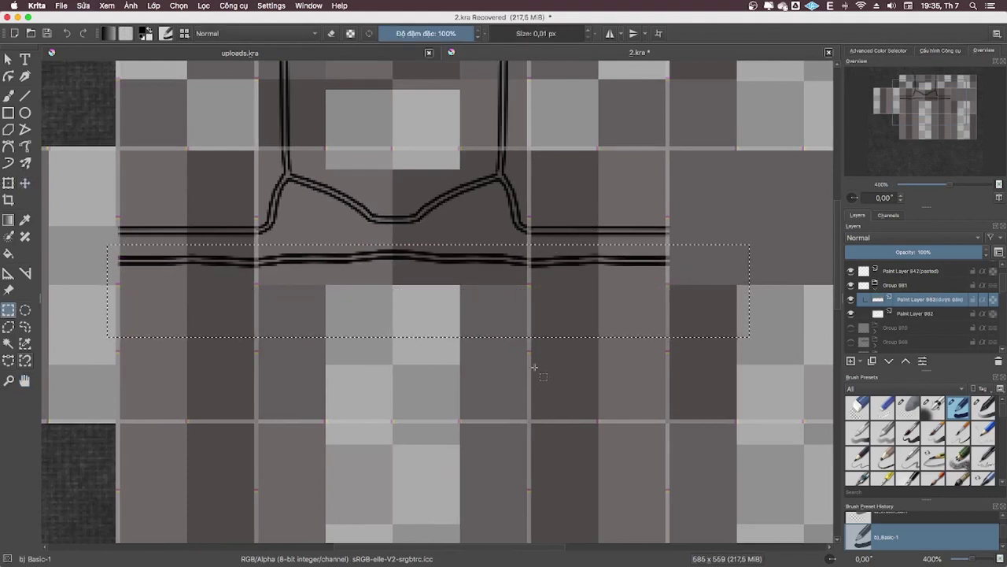
key(t)
drag(449, 259, 446, 310)
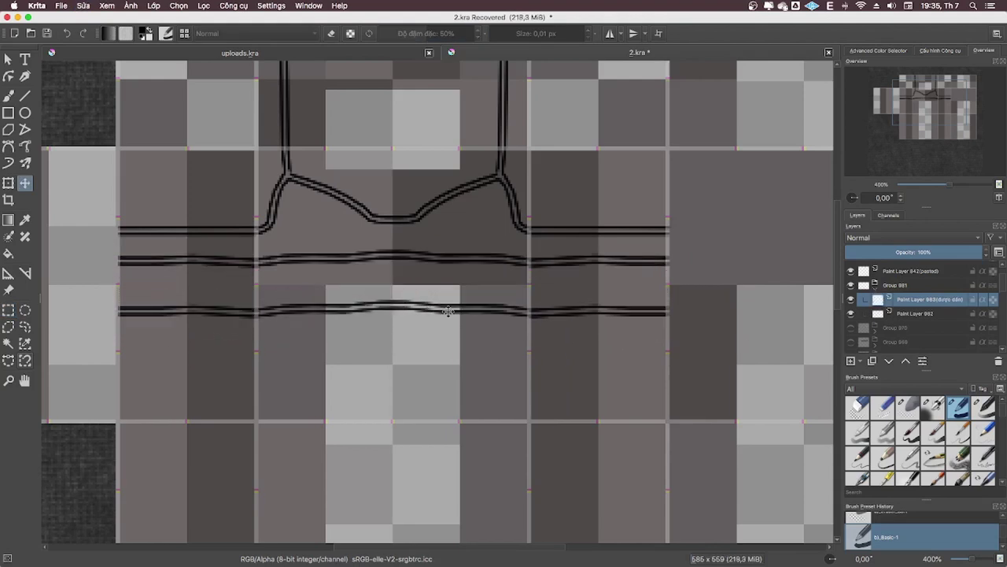
key(ctrl+j)
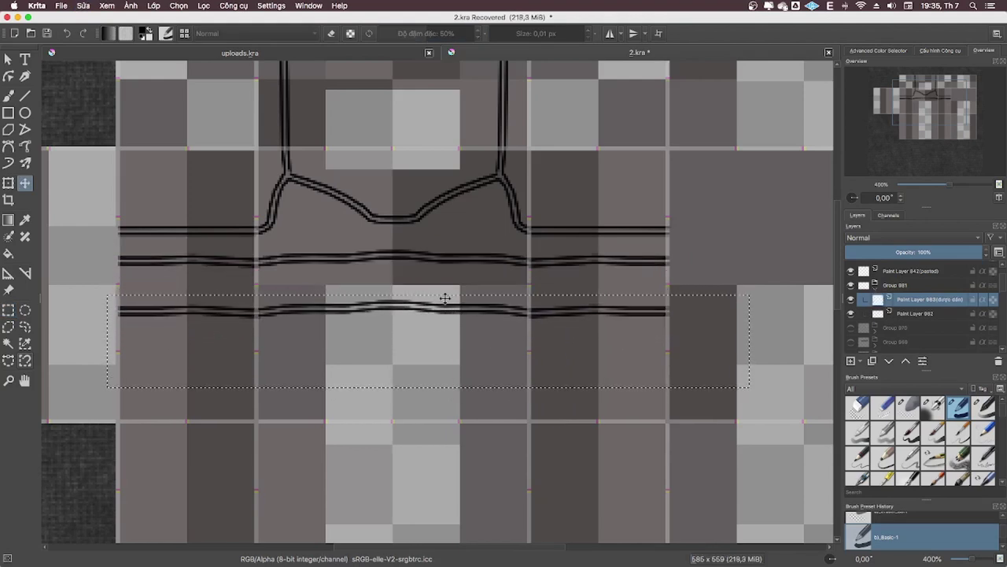
drag(446, 310, 446, 368)
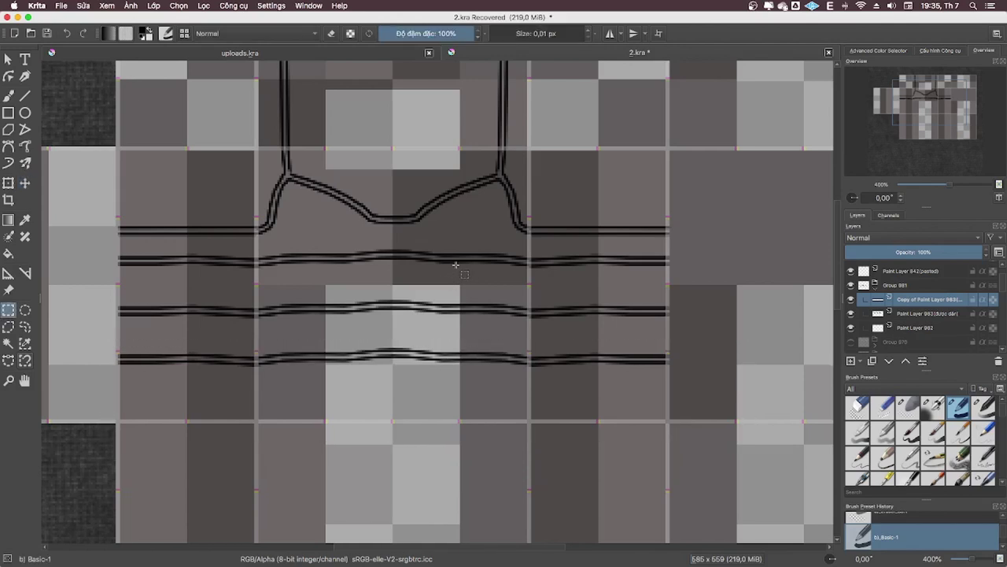
key(ctrl+e)
key(ctrl+e)
- Copy the rib lines across onto the right panel and merge them down
drag(522, 279, 307, 284)
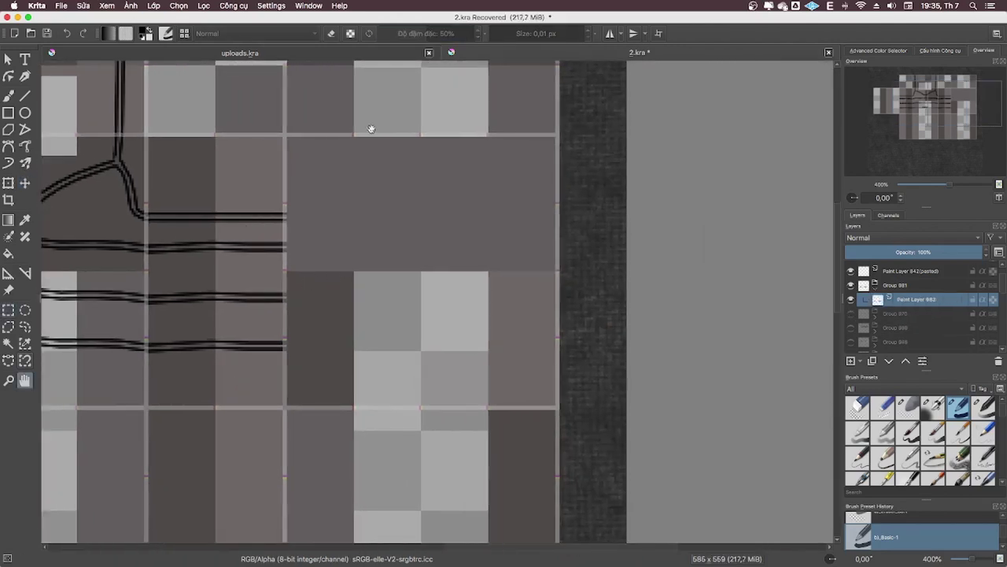
key(ctrl+r)
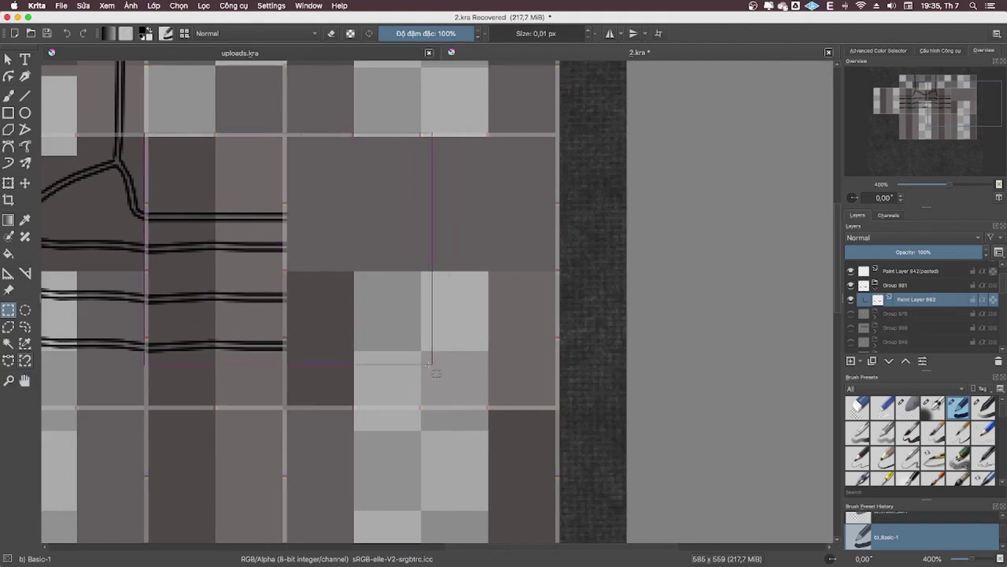
drag(168, 169, 421, 369)
key(ctrl+alt+j)
click(155, 4)
mouse_move(171, 110)
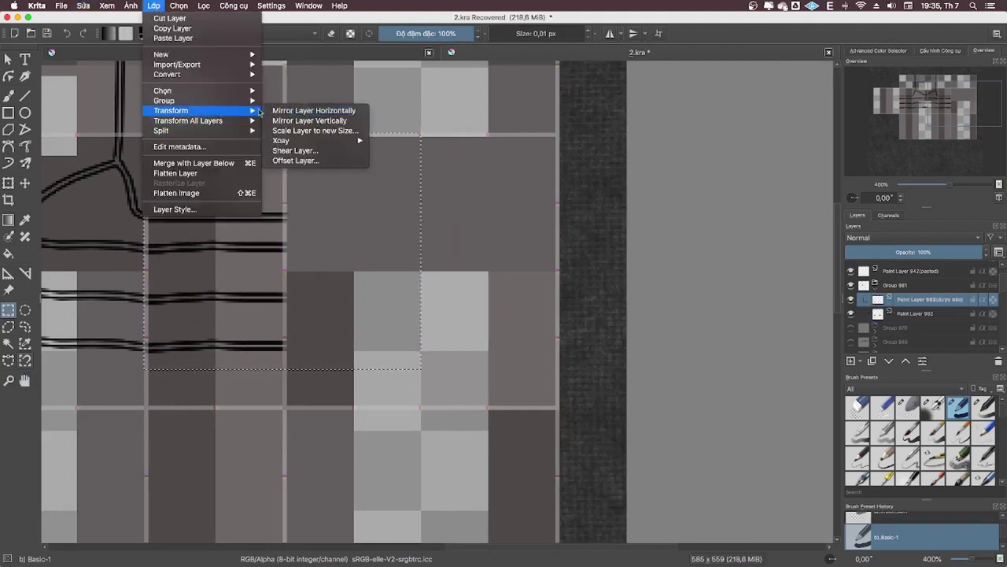
click(301, 103)
drag(284, 133, 559, 385)
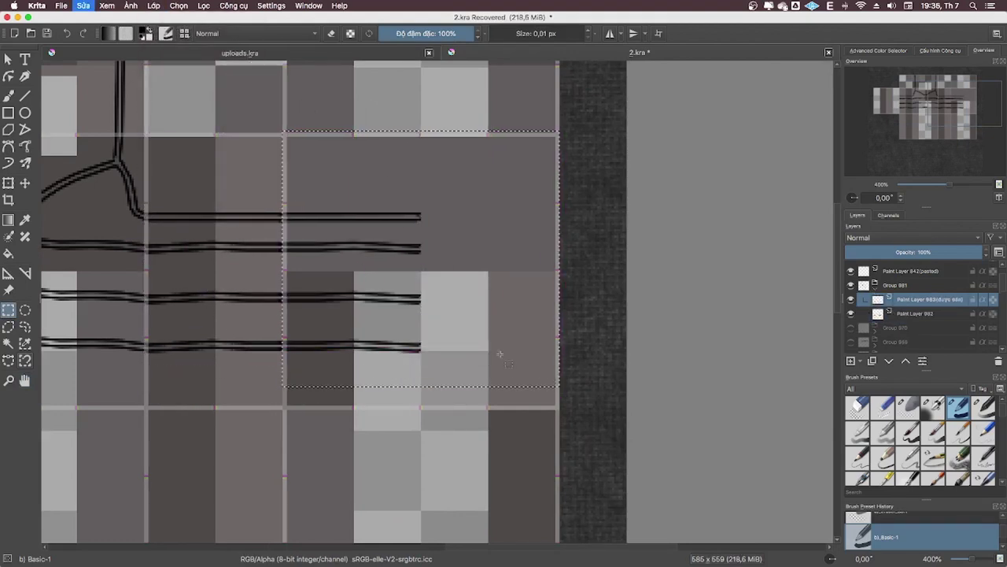
key(ctrl+alt+j)
click(154, 5)
click(276, 110)
key(ctrl+e)
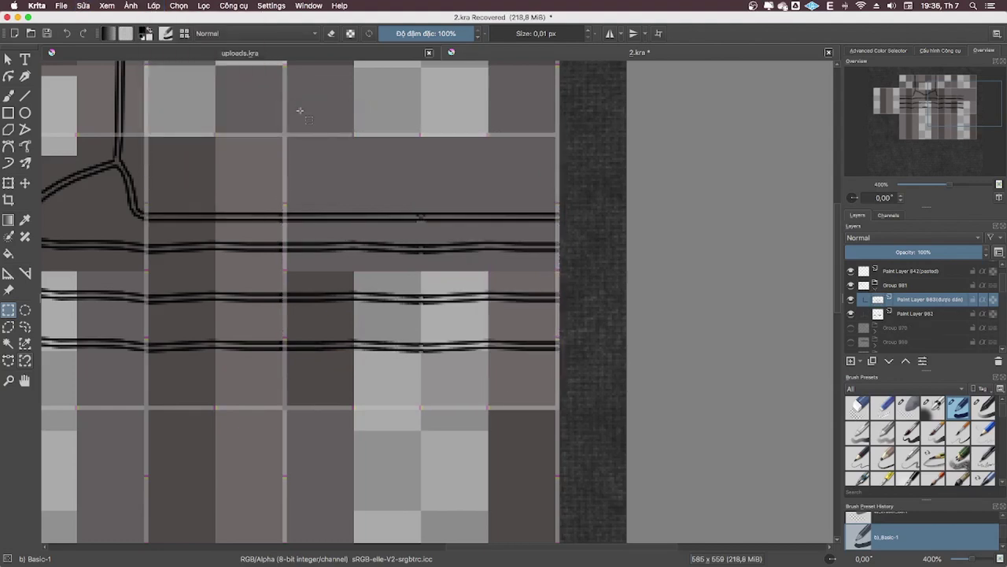
- Erase excess rib pixels while zoomed in, then merge the pasted layer down at 400%
click(951, 187)
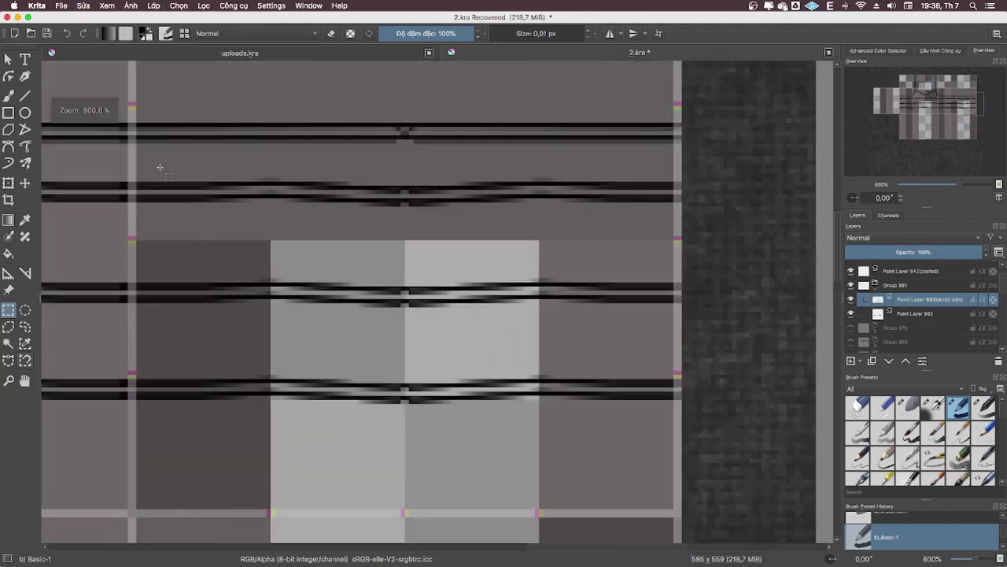
key(b)
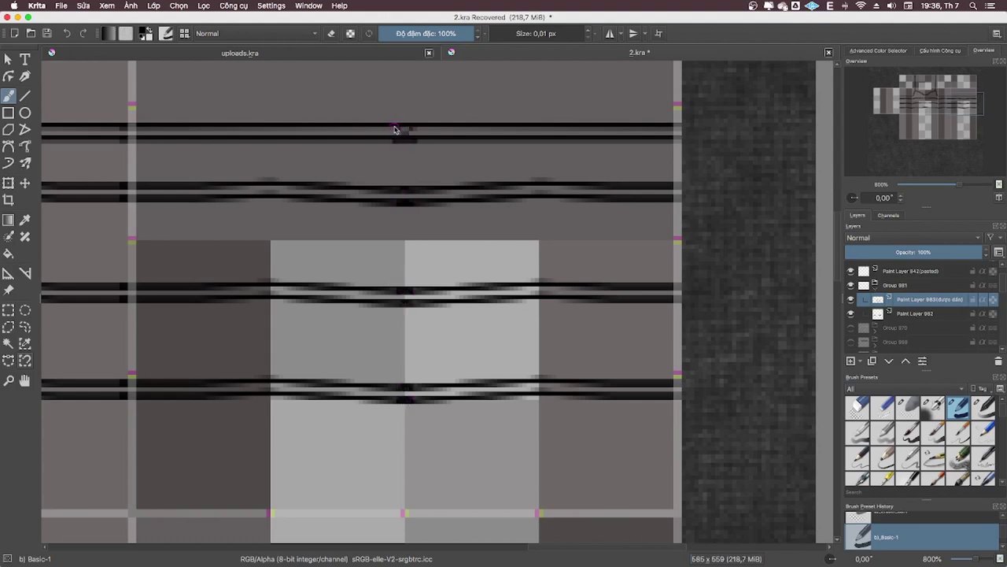
key(e)
key(h)
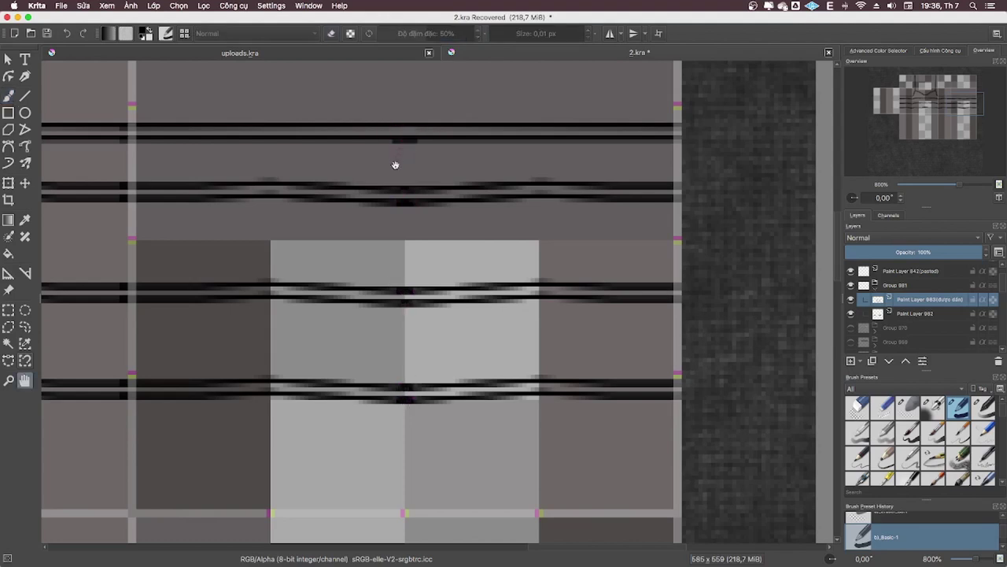
drag(396, 165, 627, 175)
click(950, 187)
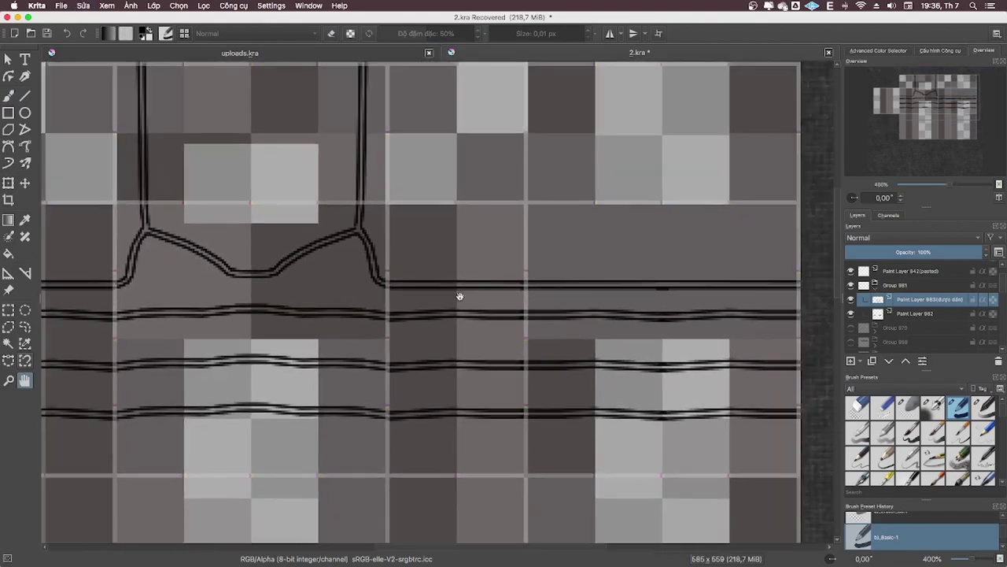
key(ctrl+e)
- Paste the strap lines onto the right panel and delete their parts above the seam
key(ctrl+r)
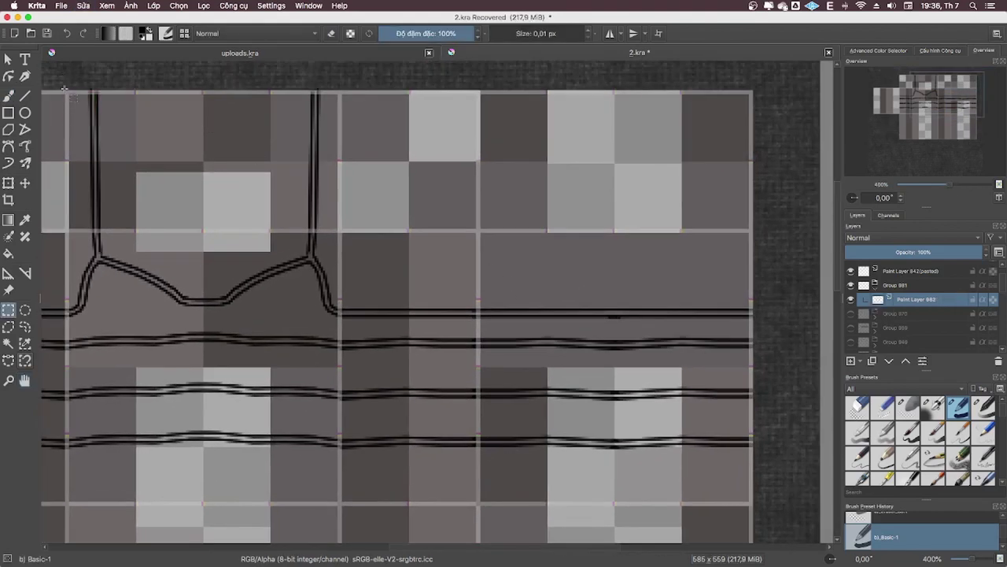
key(ctrl+c)
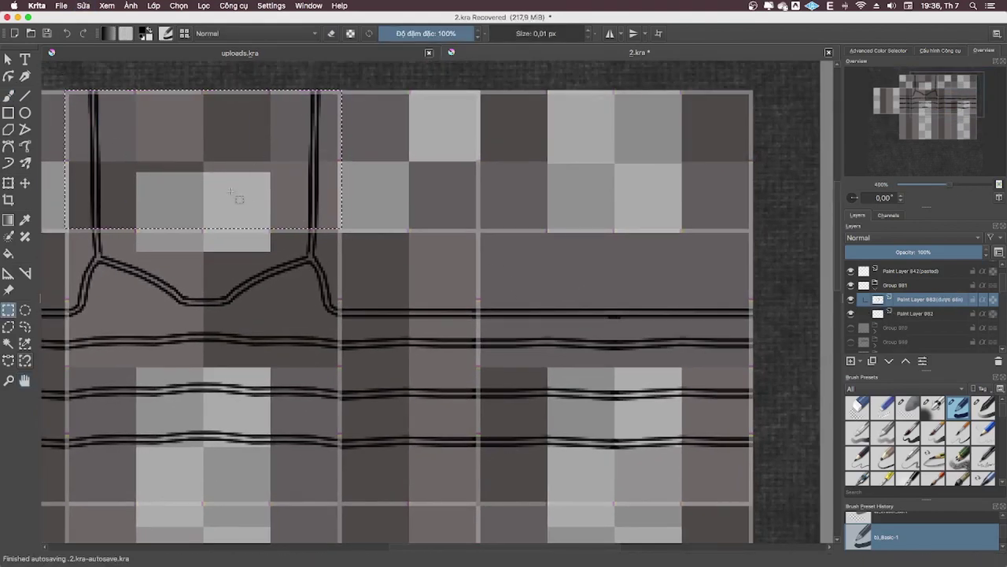
key(t)
key(ctrl+v)
drag(660, 214, 598, 223)
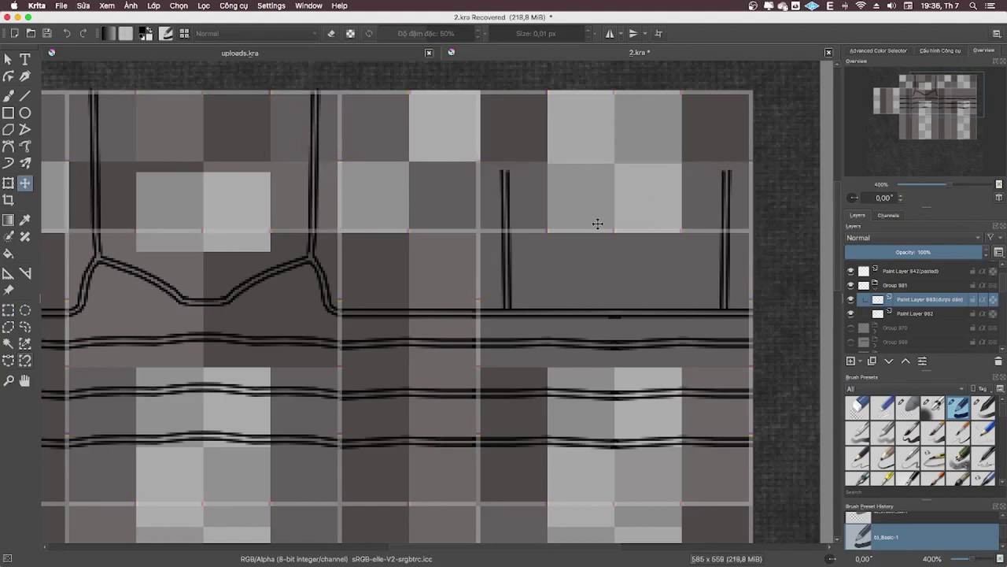
key(ctrl+r)
drag(472, 158, 795, 230)
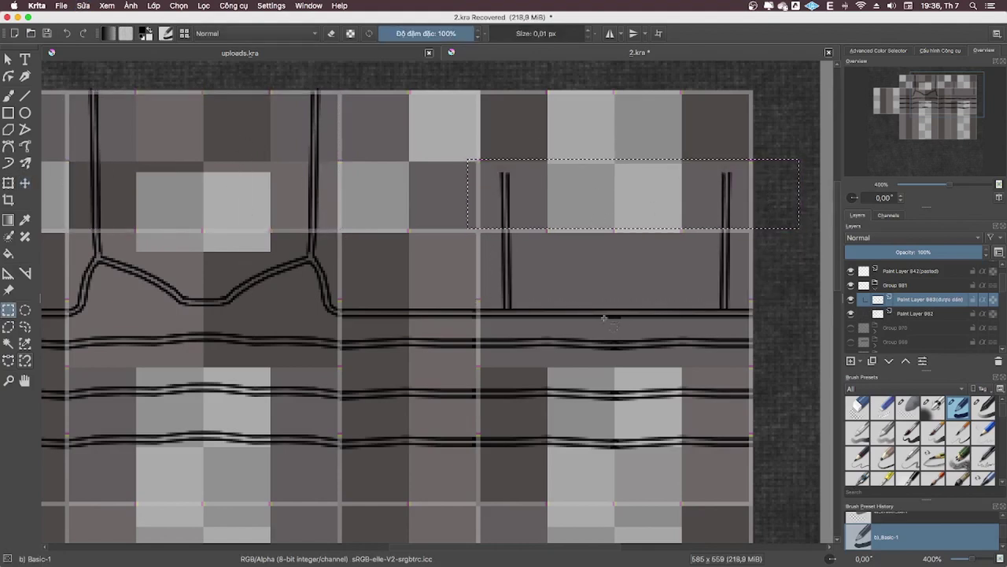
key(Delete)
drag(619, 282, 653, 274)
mouse_move(596, 301)
mouse_down()
mouse_move(607, 308)
mouse_move(635, 249)
mouse_move(574, 274)
mouse_move(569, 383)
mouse_up()
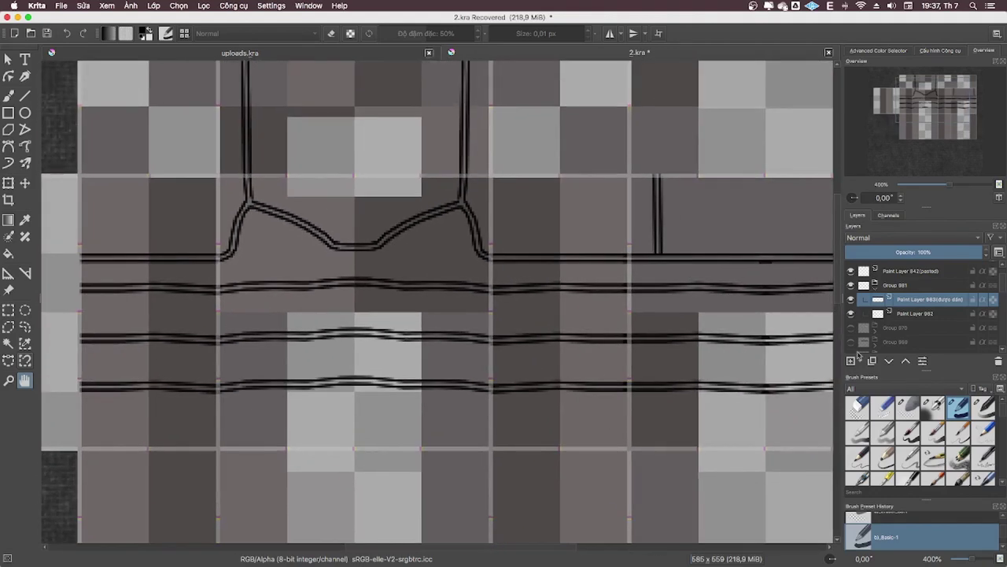
- Turn on horizontal mirror painting and test wavy hem strokes, undoing them
scroll(632, 341, up, 3)
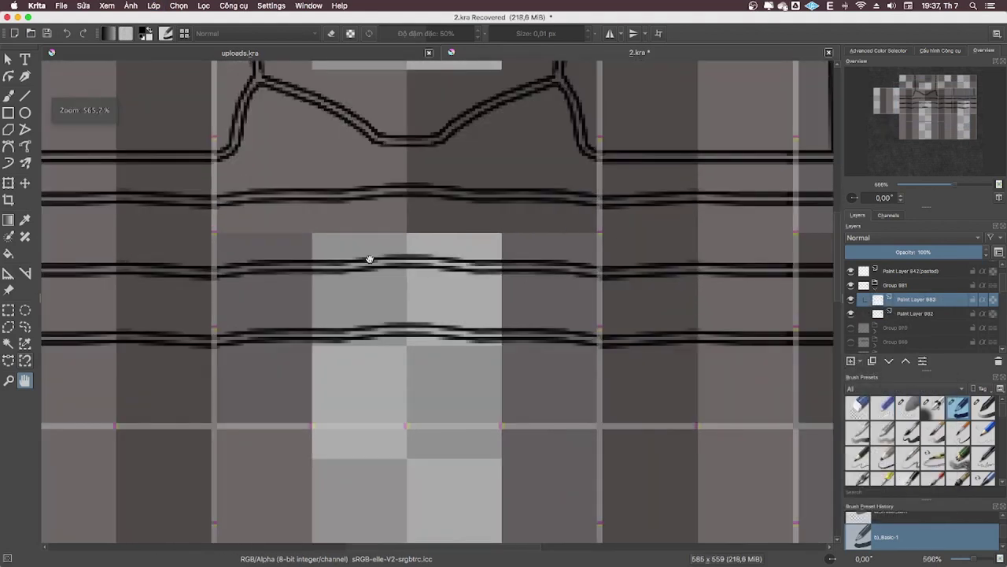
click(618, 33)
click(664, 74)
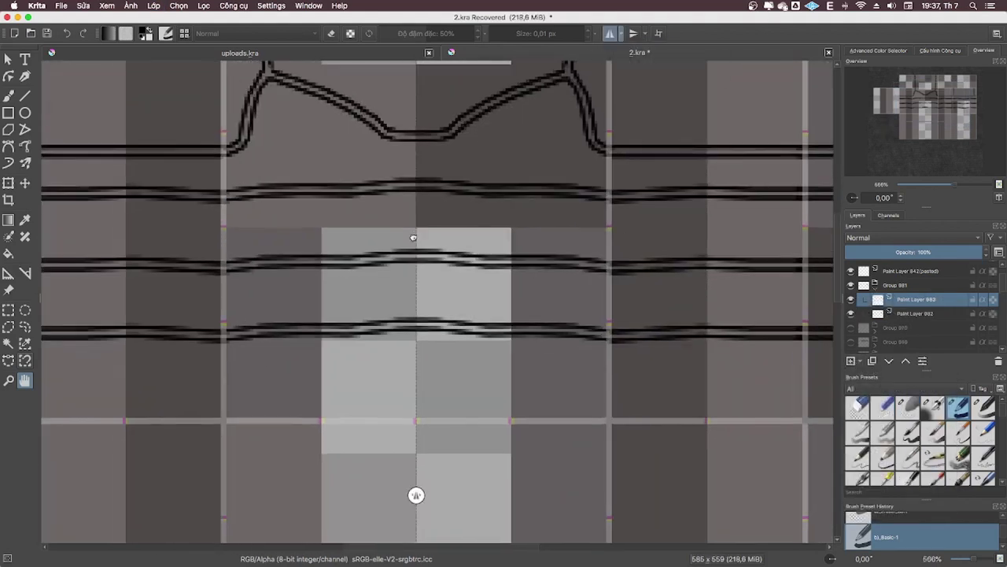
key(b)
drag(62, 355, 233, 368)
key(ctrl+z)
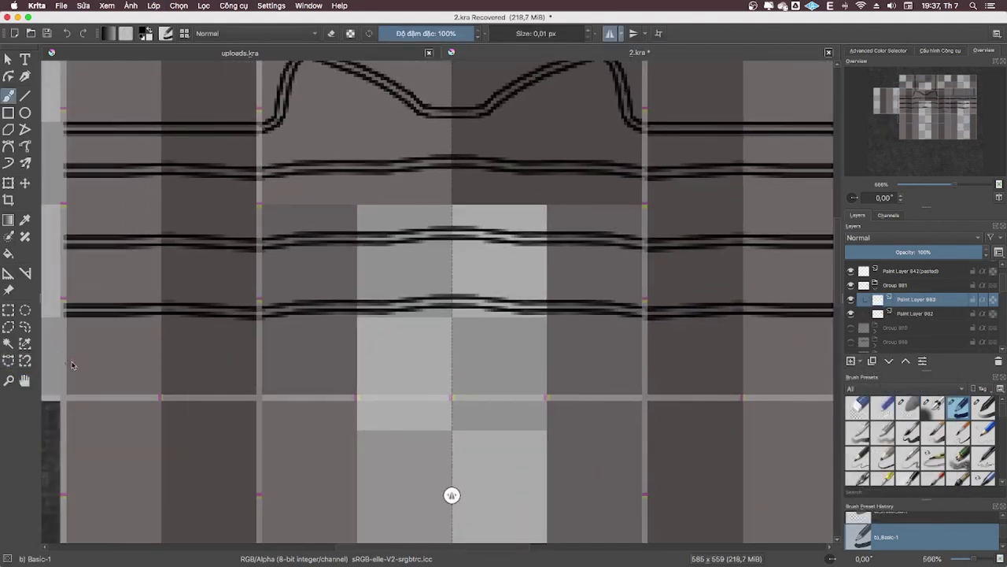
drag(63, 374, 452, 377)
key(ctrl+z)
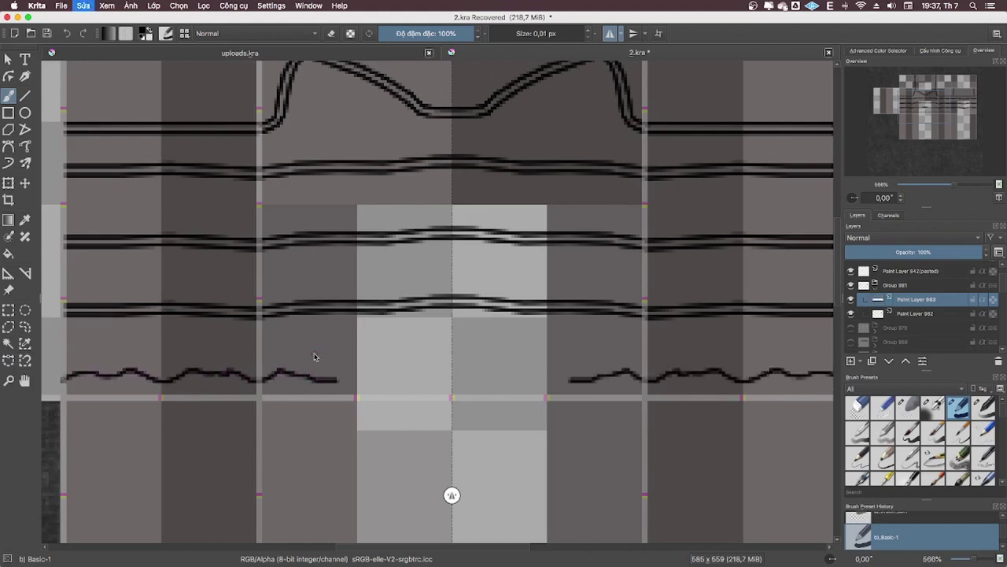
key(ctrl+z)
key(ctrl+z)
key(ctrl+z)
- With the Basic-2 Opacity preset, draw the mirrored wavy hem with a hook, peak and ticks
right_click(295, 354)
click(328, 337)
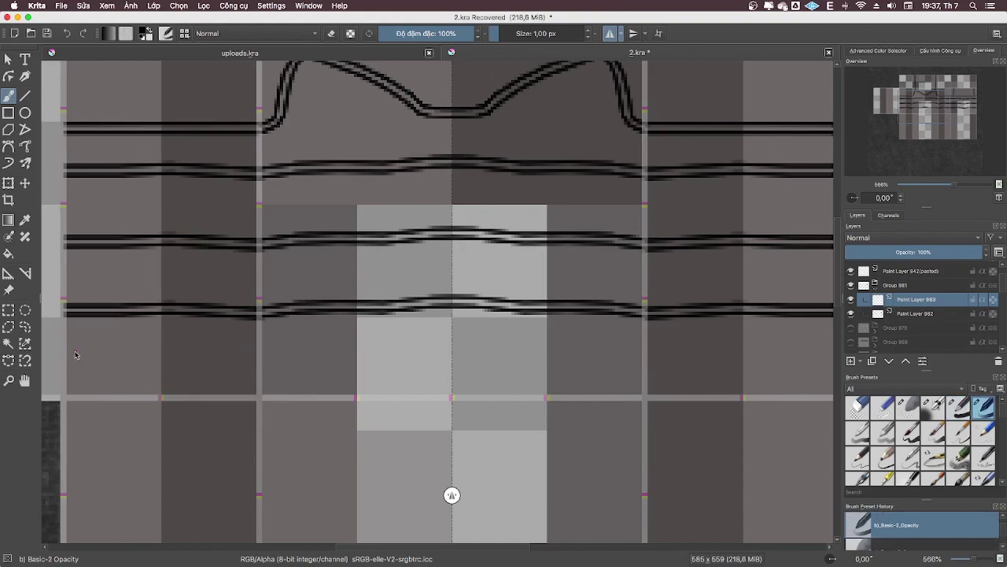
drag(62, 375, 453, 370)
key(ctrl+z)
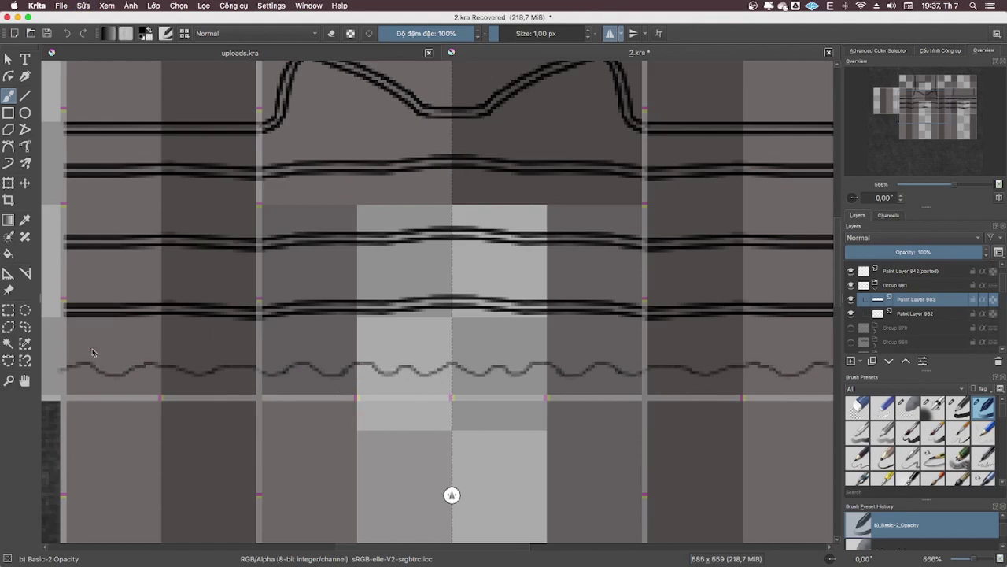
key(ctrl+z)
mouse_move(91, 348)
mouse_down()
mouse_move(94, 368)
mouse_move(139, 365)
mouse_up()
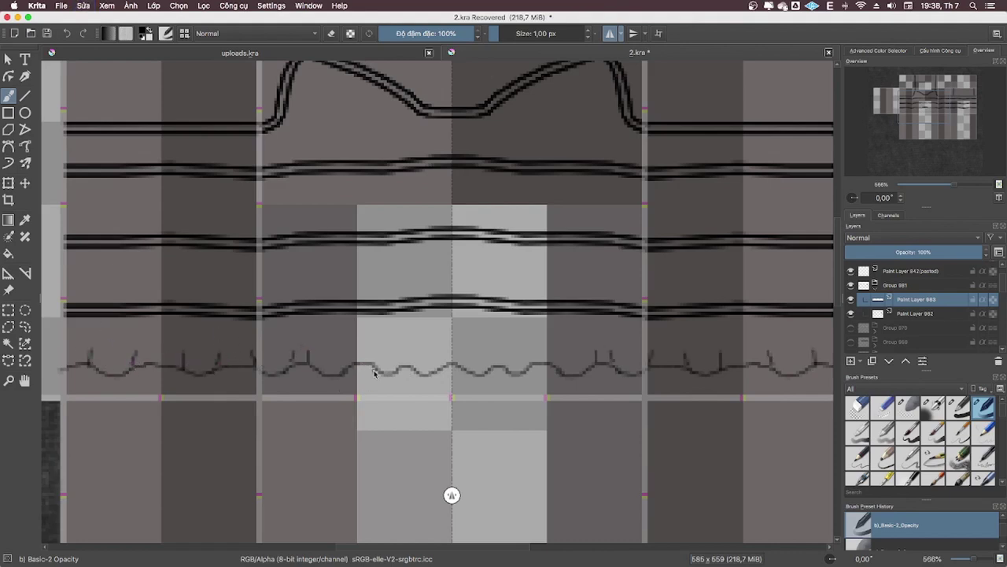
drag(291, 357, 316, 367)
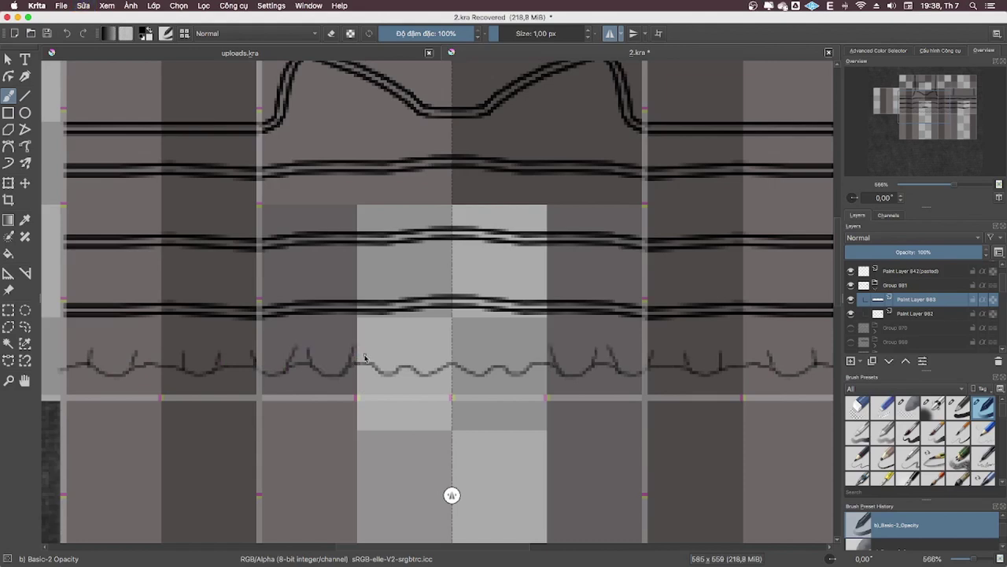
mouse_move(401, 351)
mouse_down()
mouse_move(406, 362)
mouse_move(450, 348)
mouse_up()
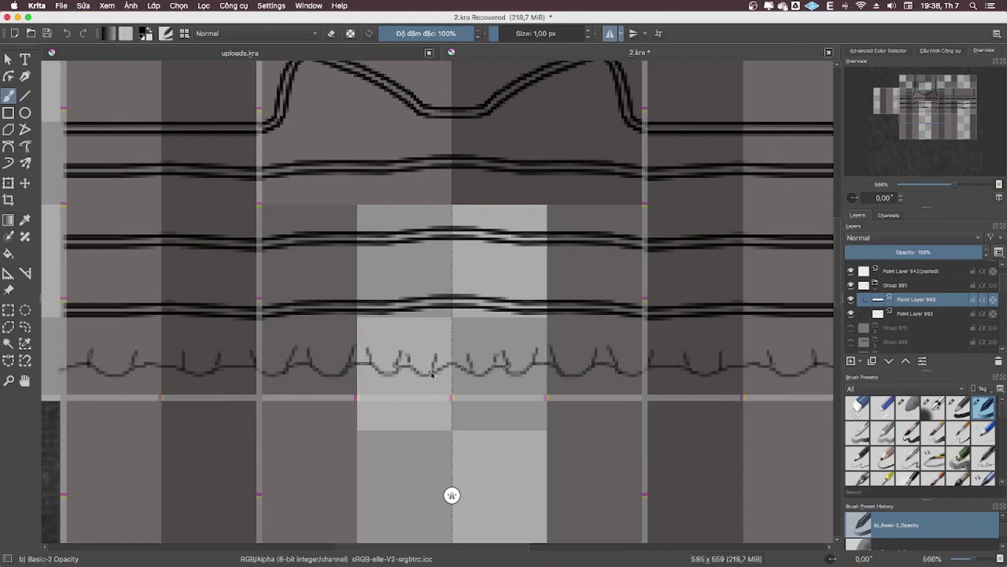
- Redraw the last hem tick slightly further right
key(ctrl+z)
key(ctrl+z)
drag(413, 352, 418, 376)
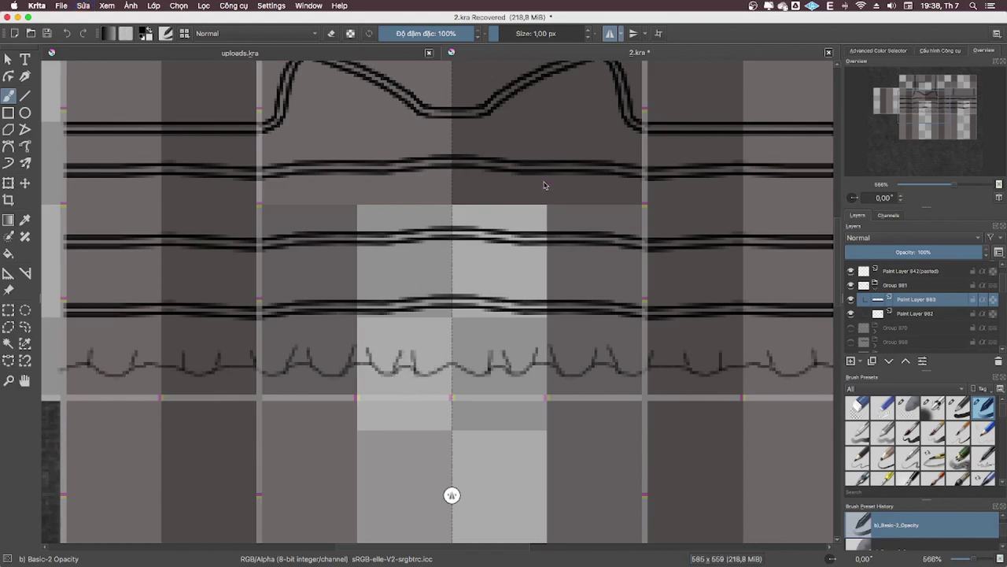
drag(543, 185, 474, 351)
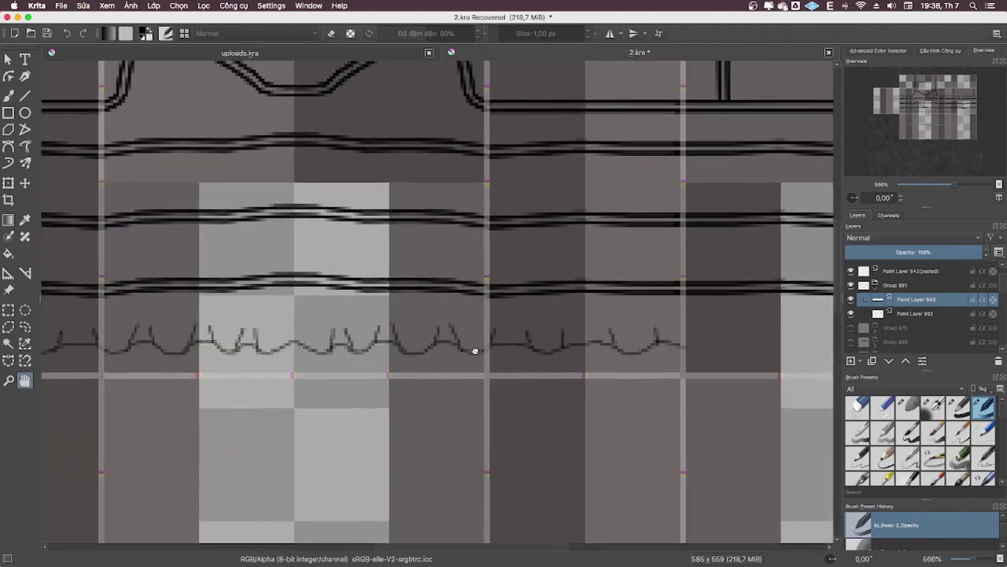
- Copy the zigzag hem row sideways over the next panels, merge it down, and zoom out
click(8, 309)
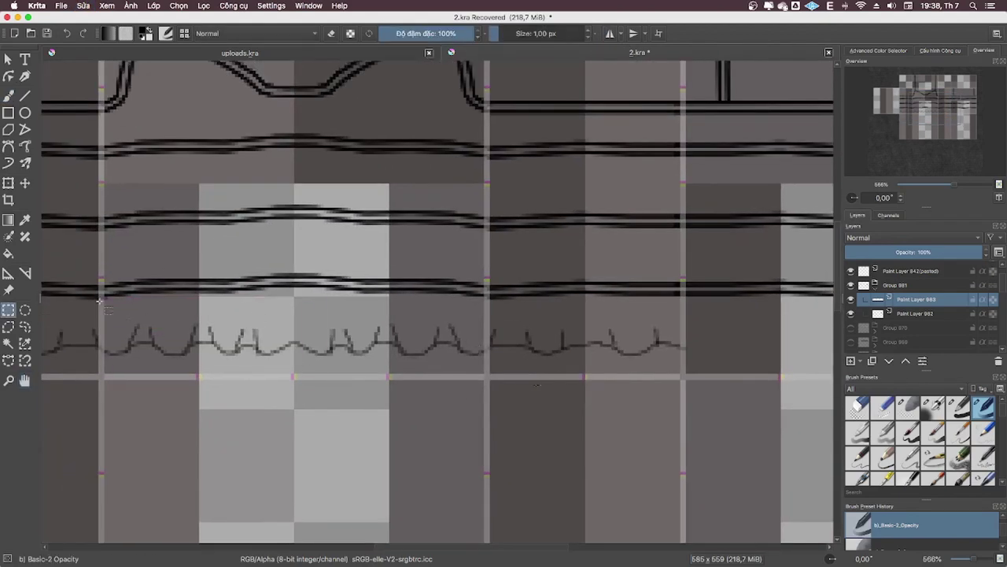
drag(99, 300, 489, 375)
key(ctrl+c)
key(ctrl+v)
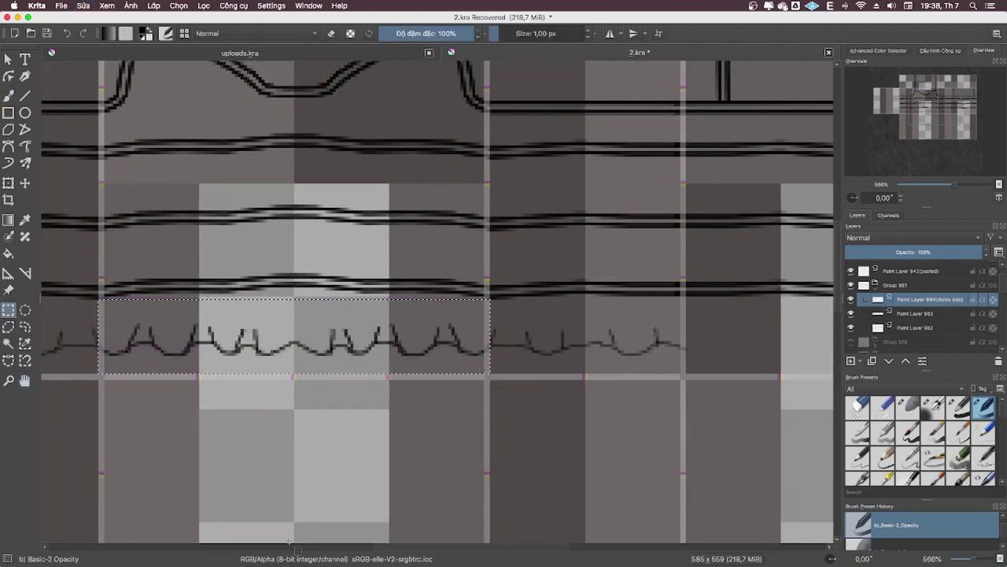
key(t)
drag(313, 343, 441, 343)
mouse_move(357, 345)
mouse_down()
mouse_move(522, 342)
mouse_move(443, 333)
mouse_up()
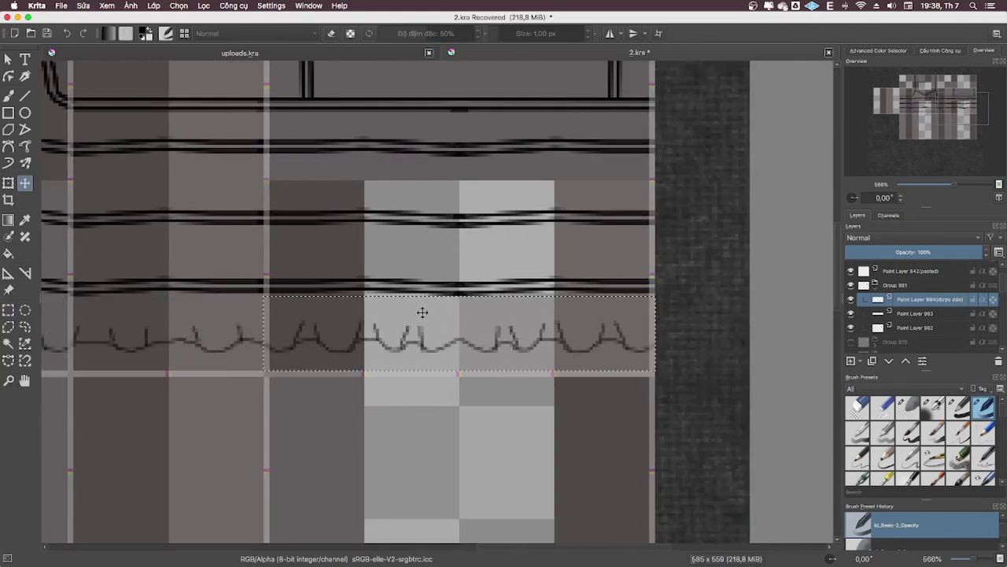
key(ctrl+r)
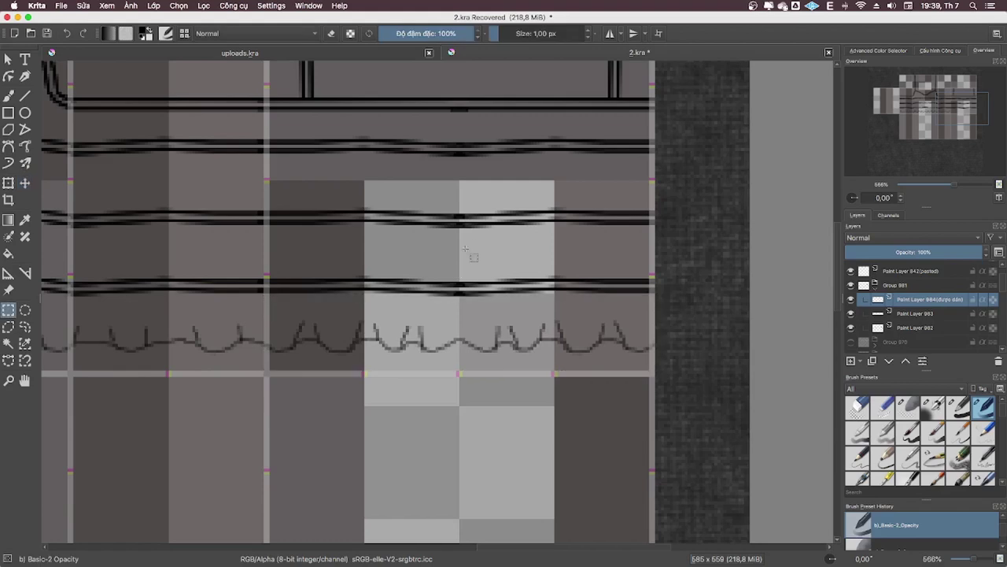
key(ctrl+e)
key(h)
scroll(407, 275, down, 1)
mouse_move(406, 275)
mouse_down()
mouse_move(548, 209)
mouse_move(588, 203)
mouse_up()
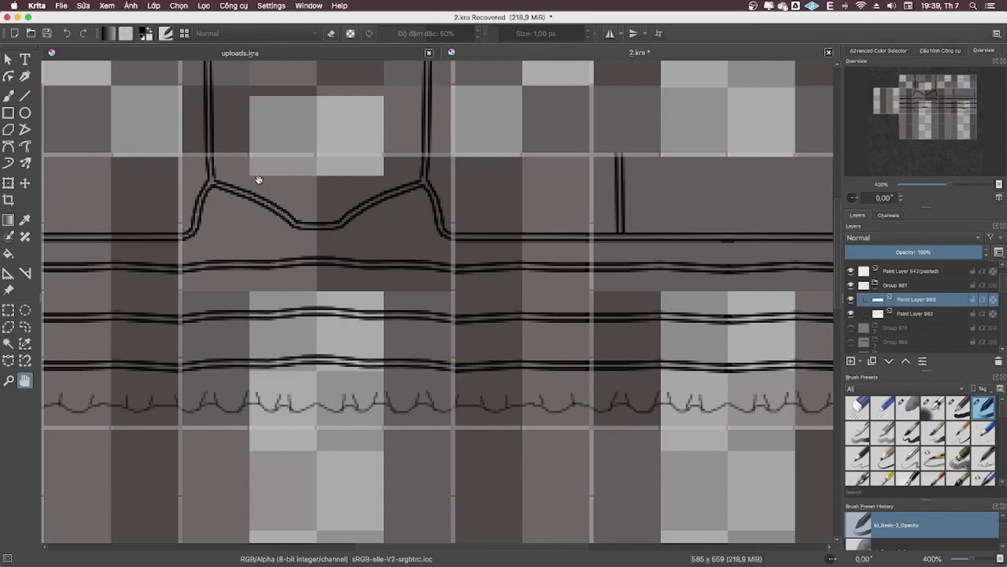
- Move Paint Layer 983 below Paint Layer 982
drag(260, 180, 286, 194)
click(879, 50)
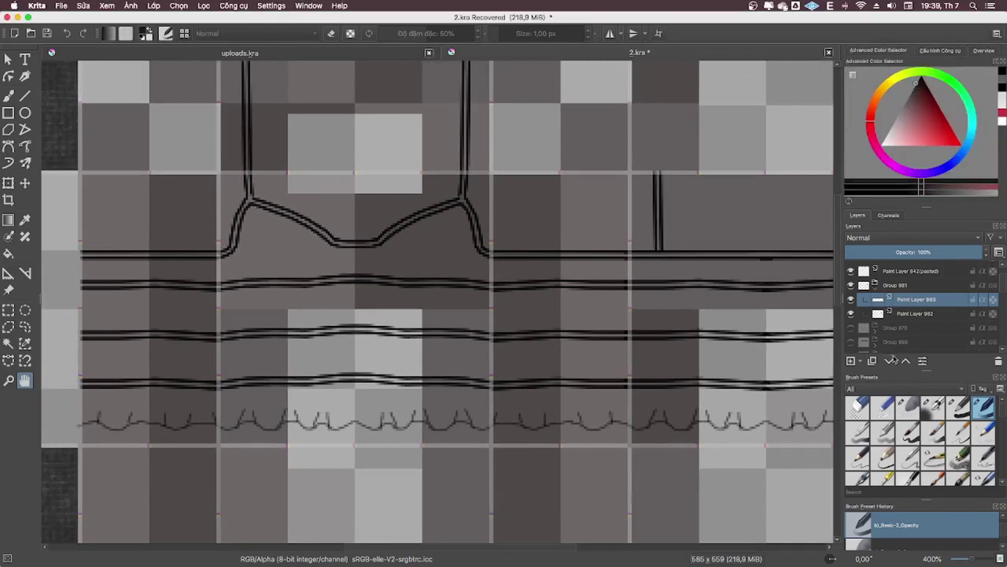
click(889, 360)
- Trace the left front panel down to the scalloped hem and fill it black
click(941, 51)
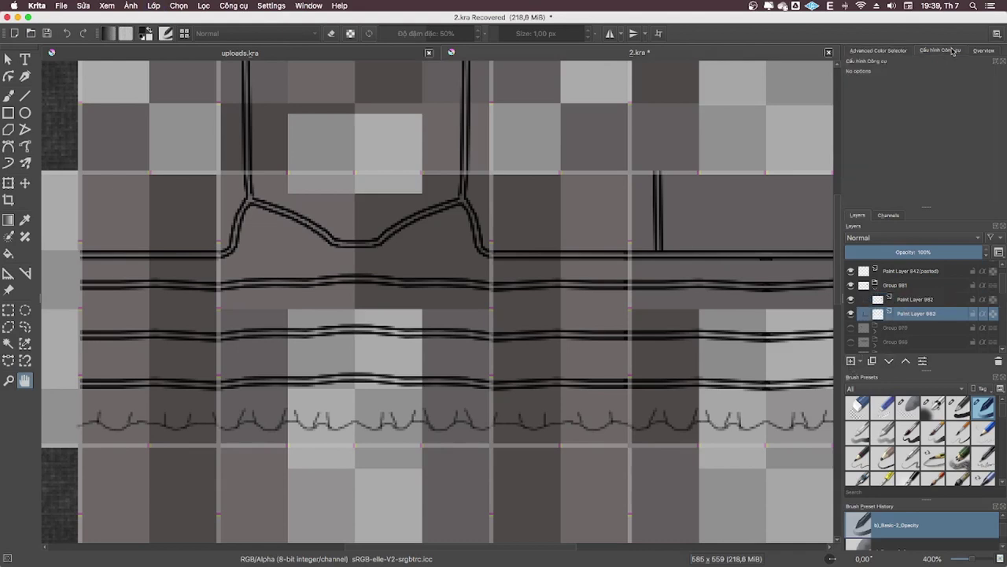
click(8, 360)
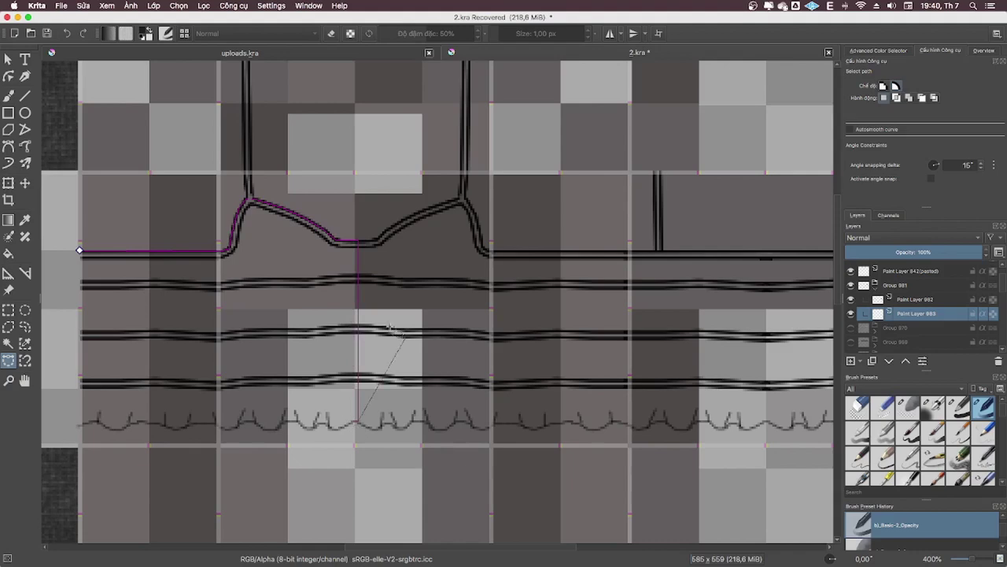
click(984, 50)
drag(933, 184, 954, 184)
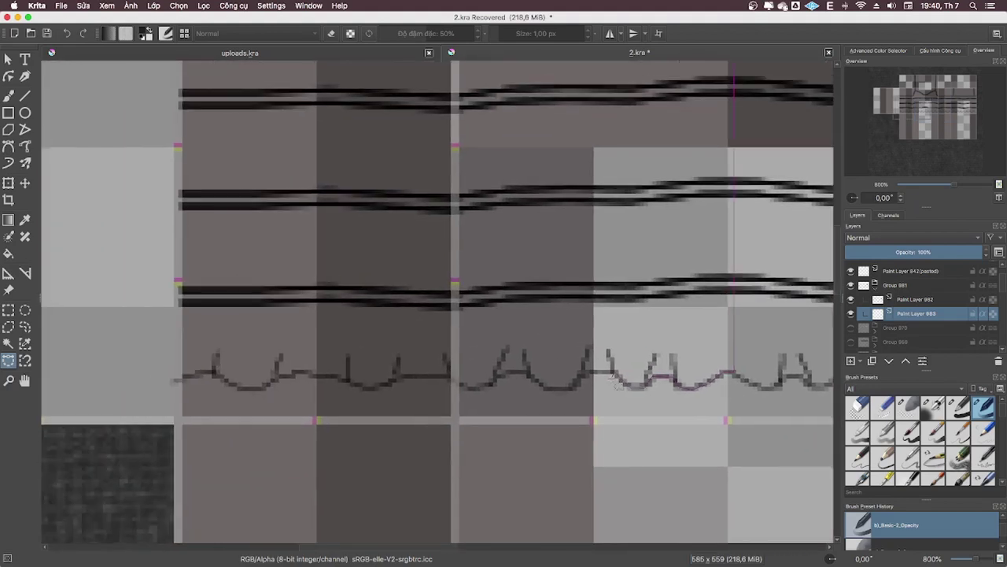
drag(936, 102, 924, 101)
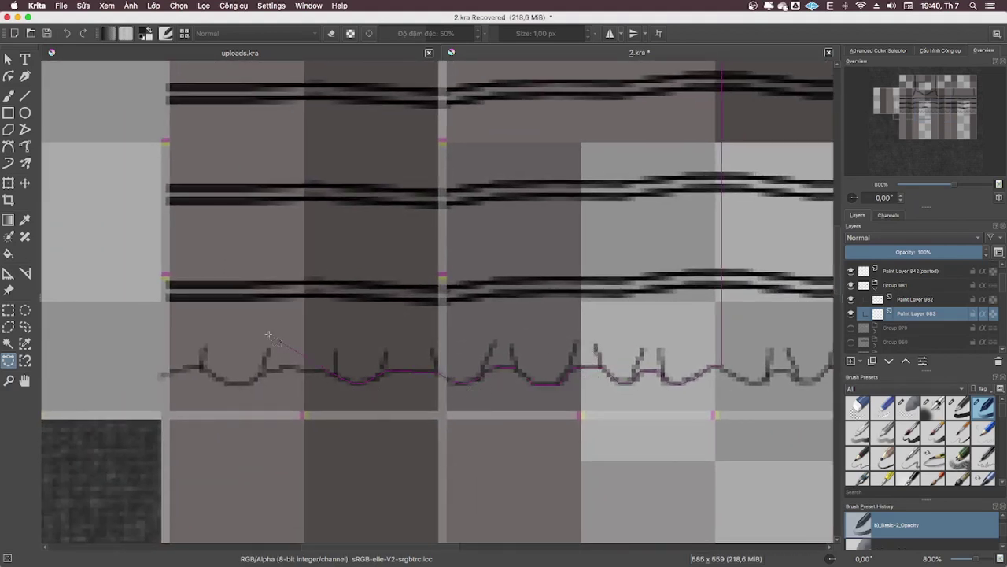
double_click(245, 383)
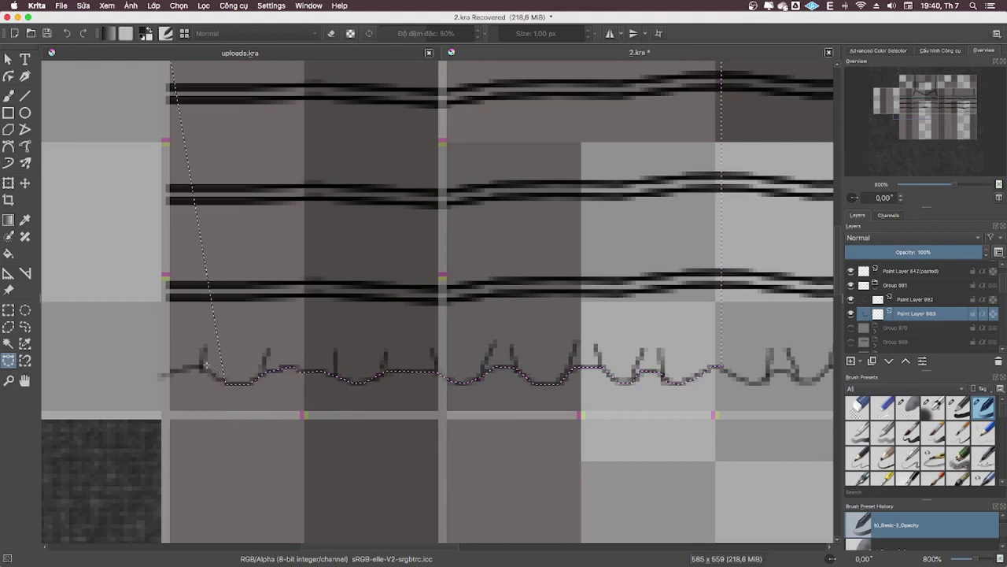
key(shift+BackSpace)
- Outline the narrow left edge strip and fill it black
click(8, 310)
click(7, 359)
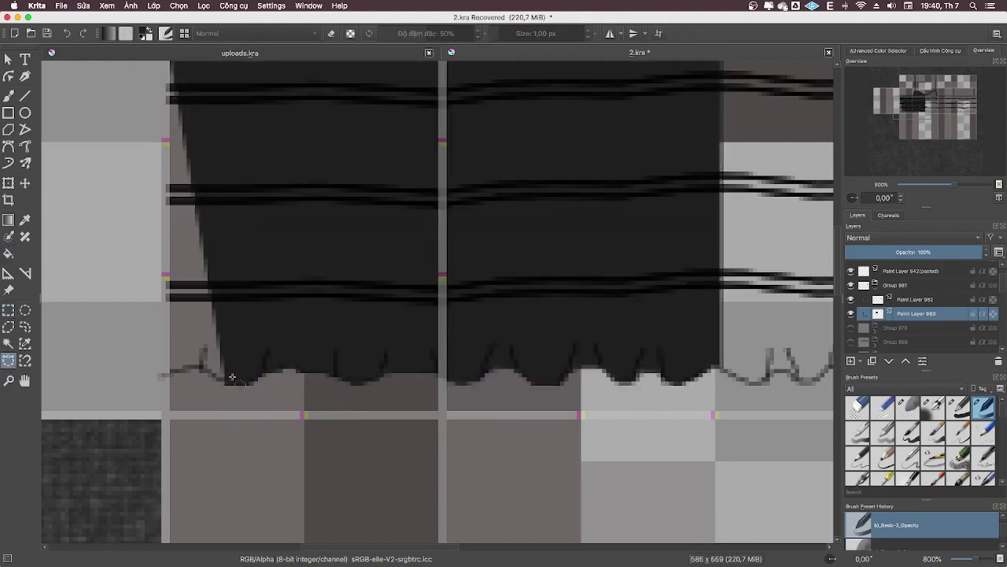
scroll(708, 263, up, 3)
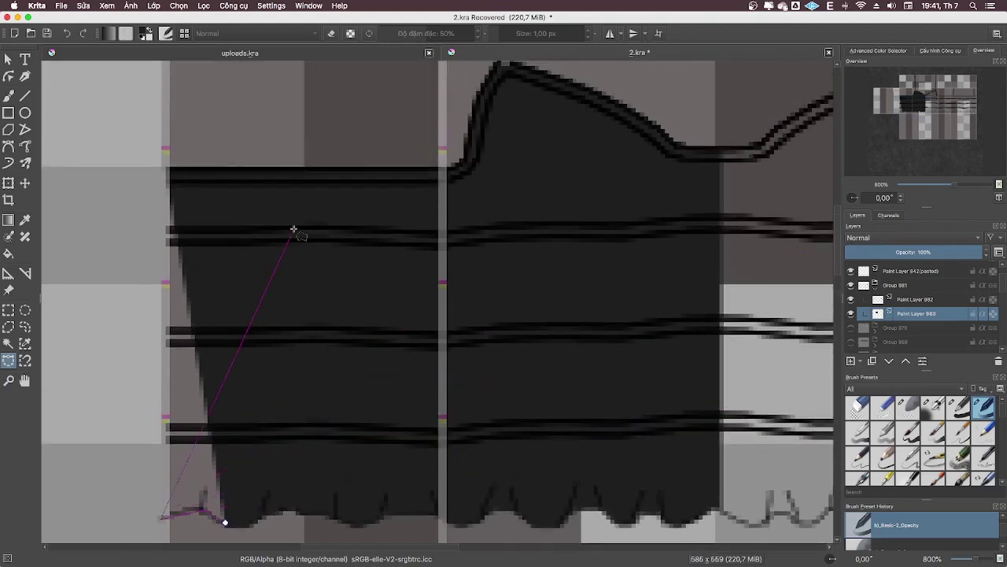
click(165, 171)
double_click(224, 521)
key(b)
key(shift+BackSpace)
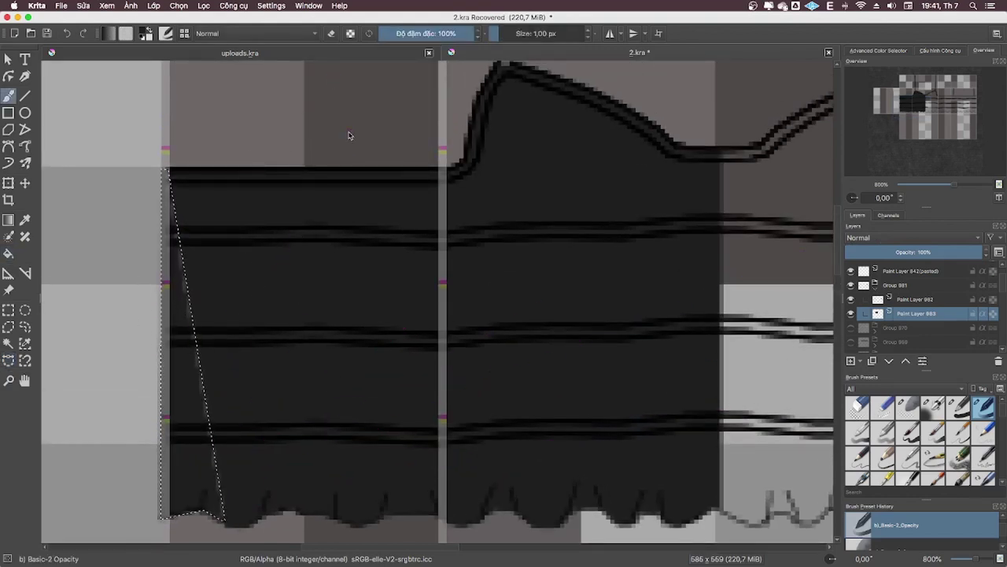
- With the Basic-1 preset and no selection, draw a curved strap line up from the neckline
key(slash)
key(ctrl+r)
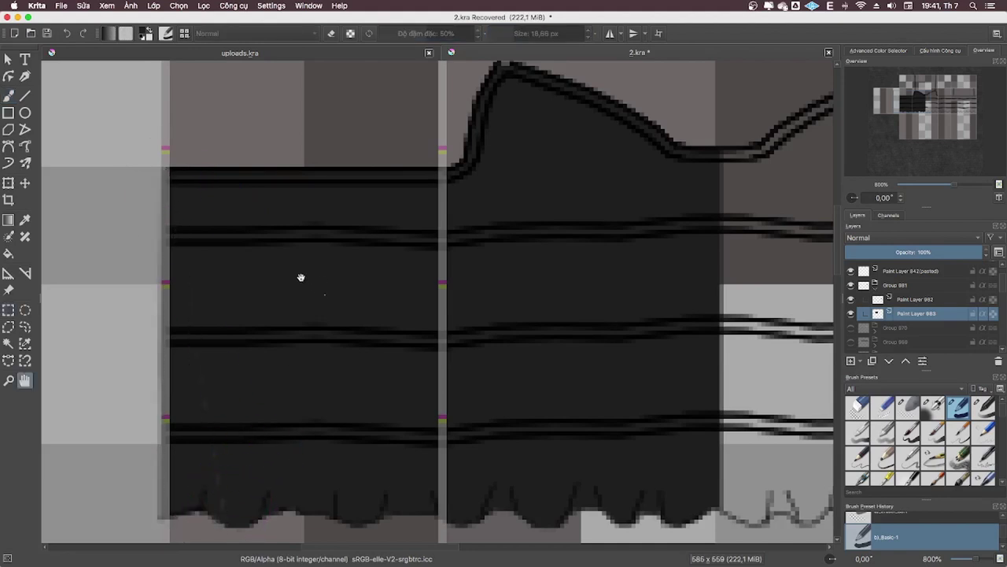
key(ctrl+shift+a)
key(b)
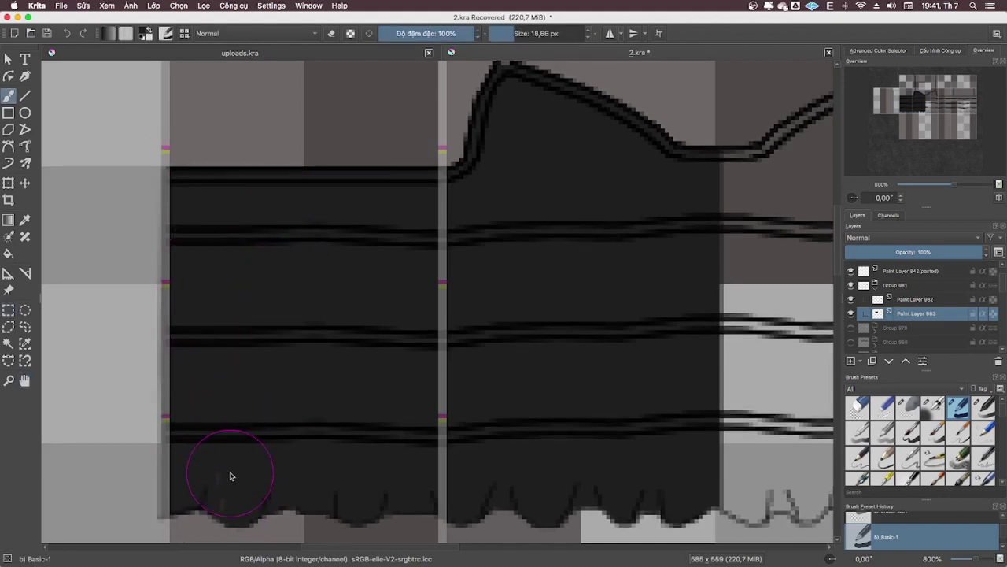
mouse_move(596, 168)
mouse_down()
mouse_move(430, 385)
mouse_move(431, 435)
mouse_up()
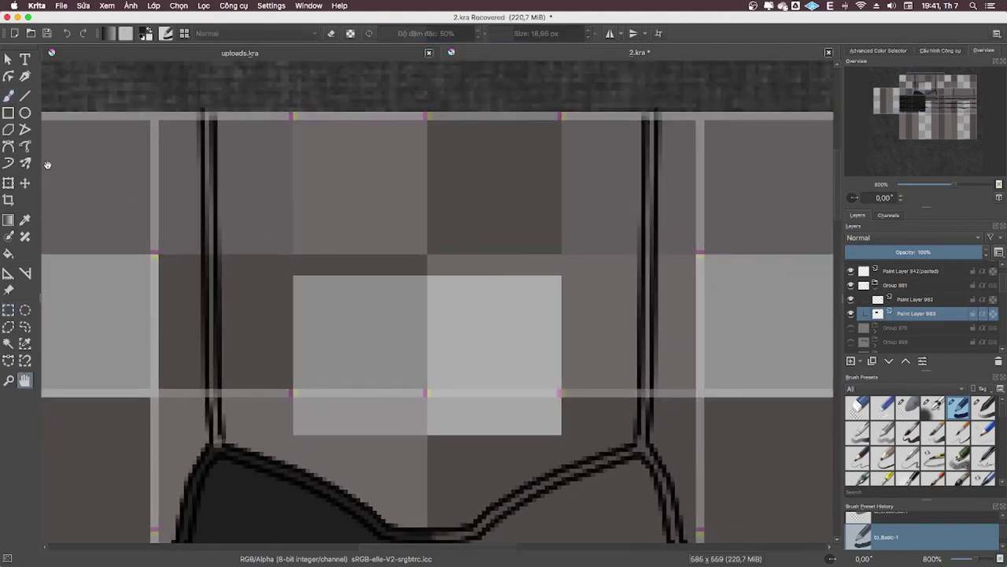
click(8, 146)
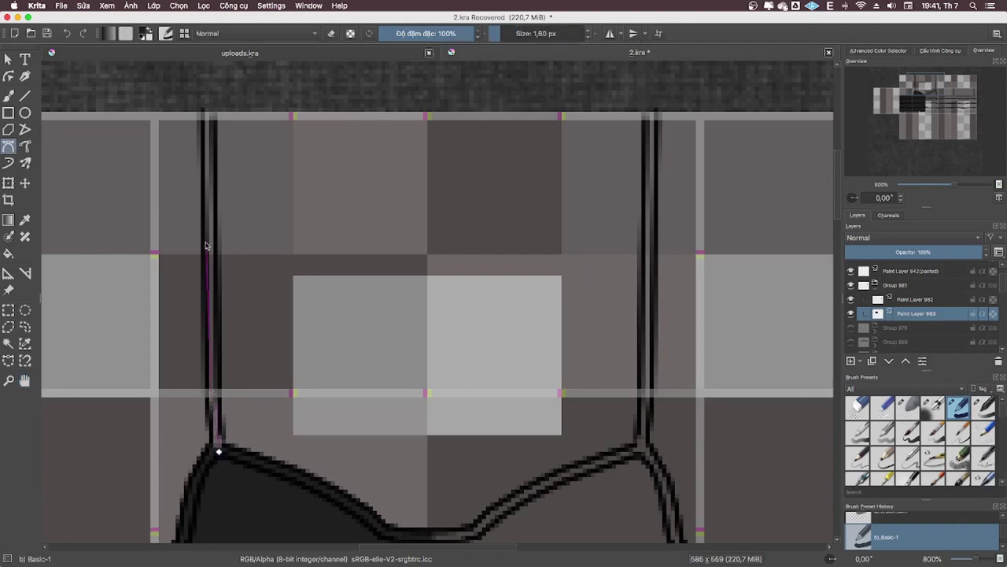
double_click(209, 118)
key(minus)
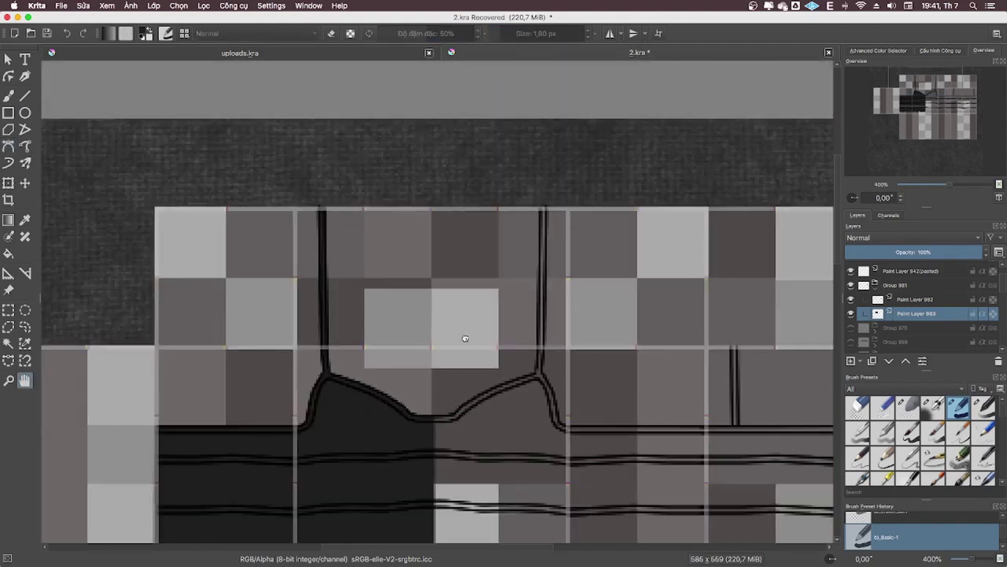
scroll(462, 336, down, 5)
- Copy the left half with strap and panel, paste it, and mirror it horizontally
key(ctrl+r)
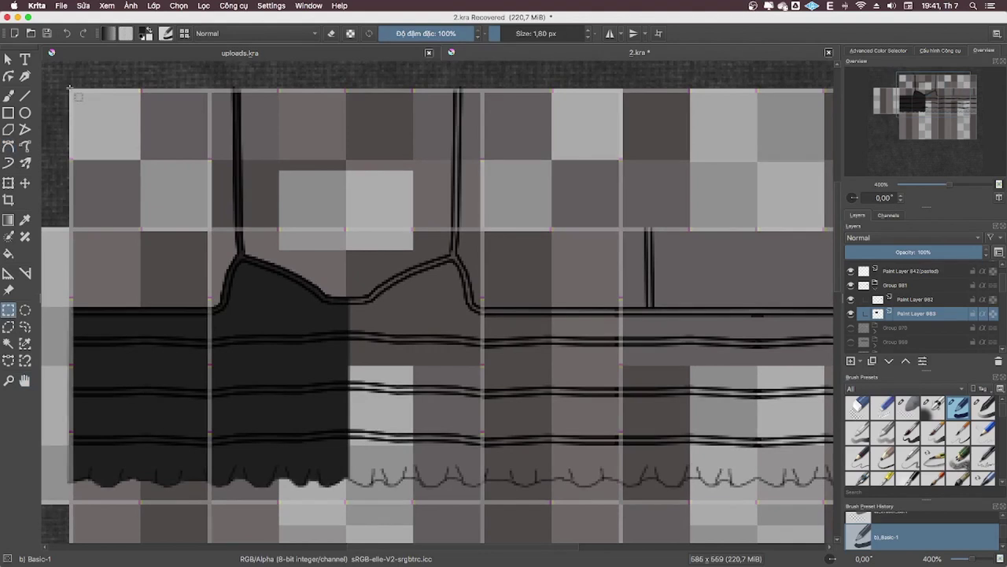
drag(69, 86, 349, 507)
key(ctrl+c)
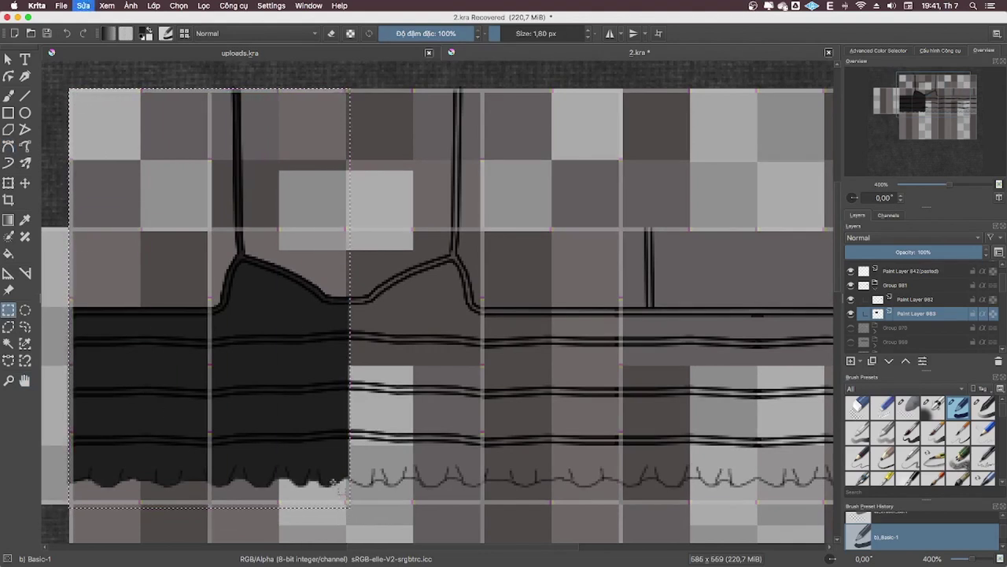
key(ctrl+v)
click(153, 5)
click(307, 111)
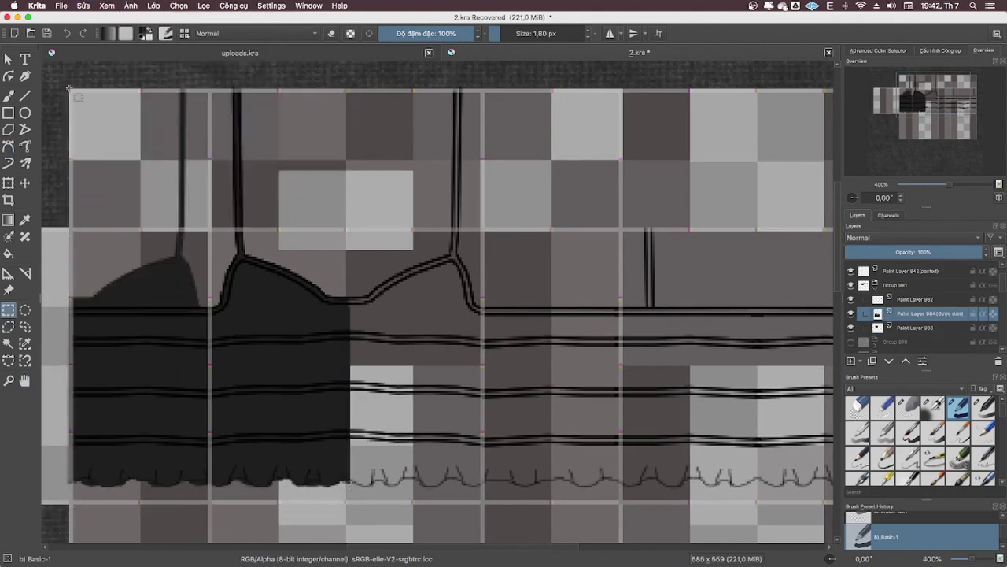
key(ctrl+z)
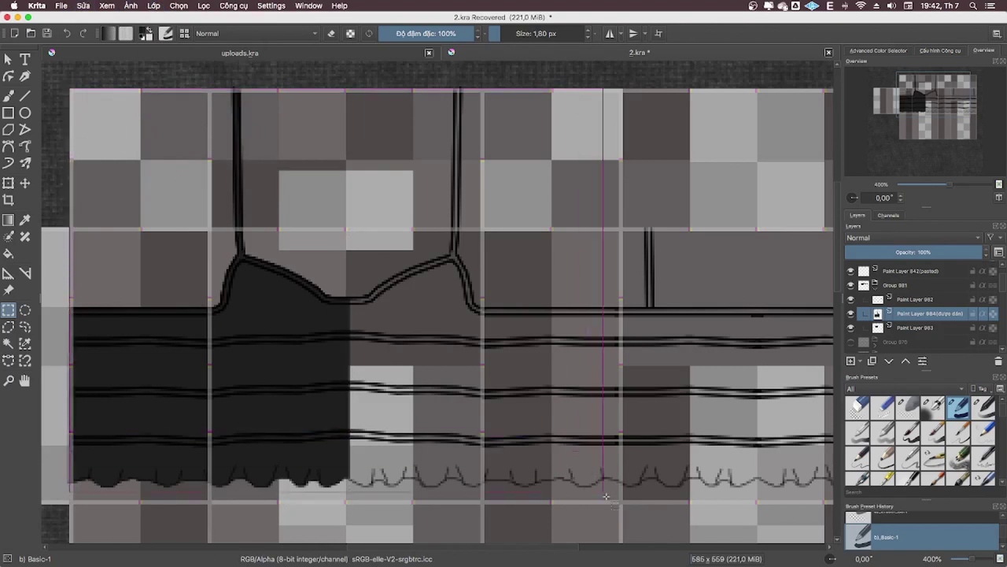
click(153, 6)
click(307, 111)
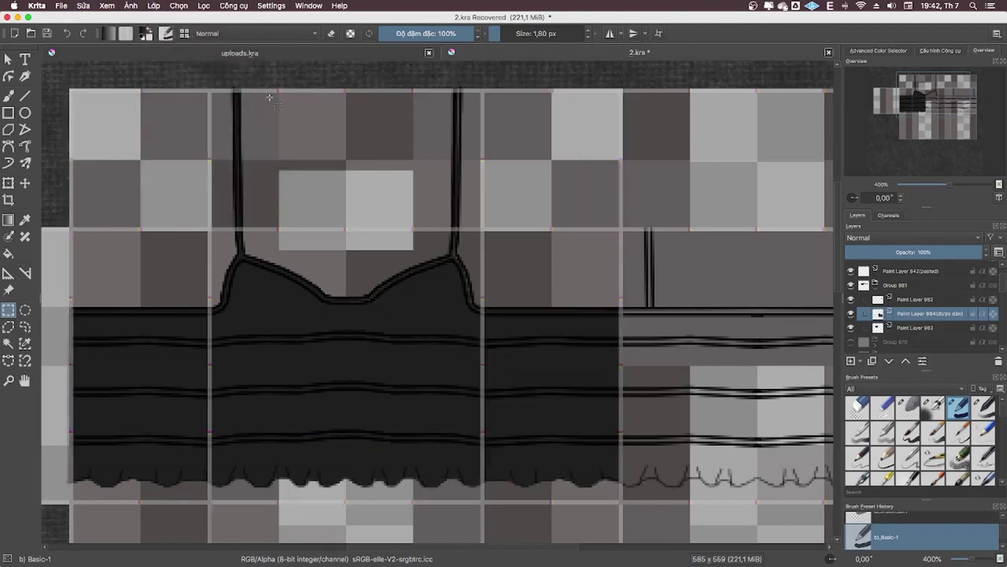
- Fill the right back panel body solid black, then deselect
key(t)
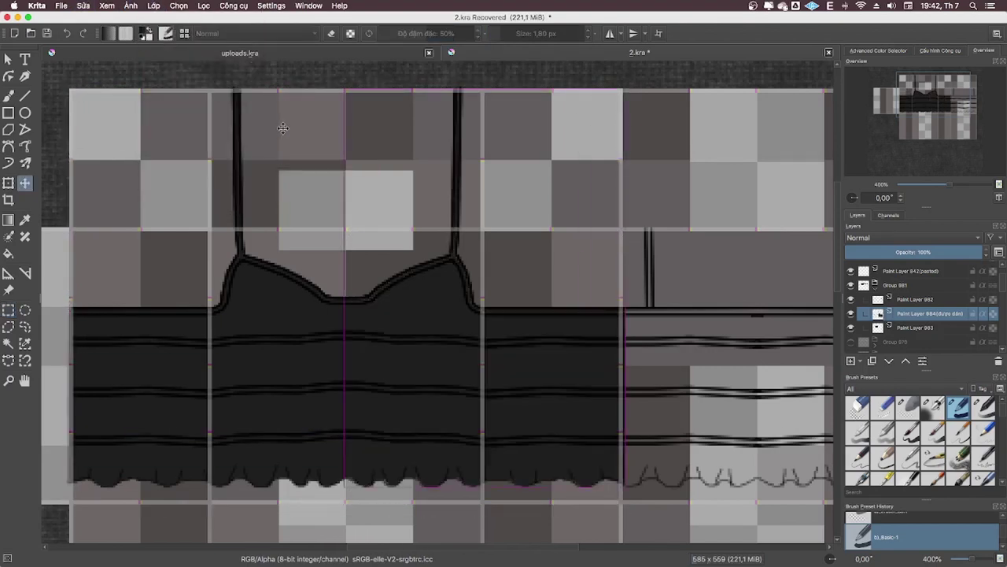
scroll(282, 128, right, 5)
scroll(283, 127, right, 3)
scroll(393, 218, up, 2)
key(ctrl+r)
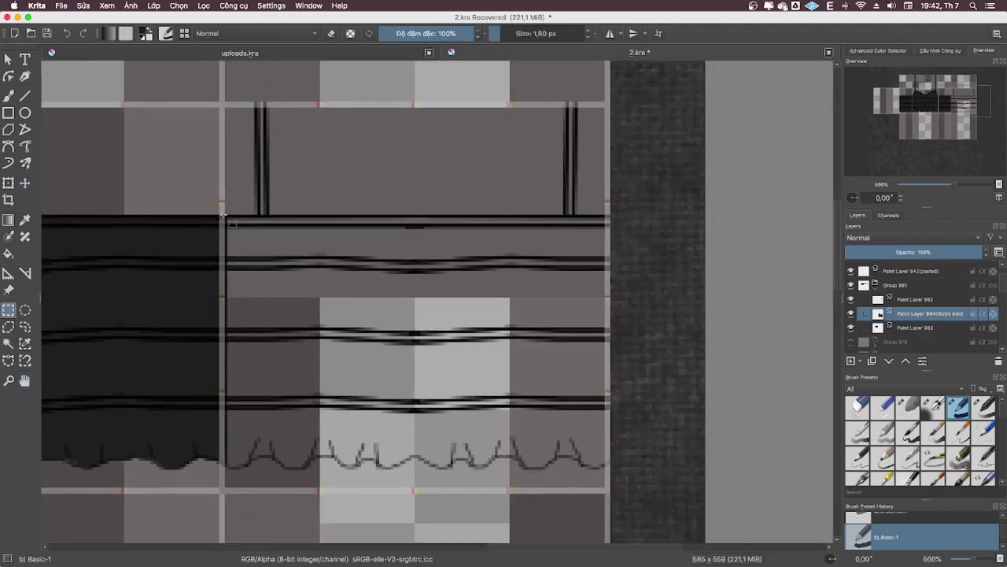
drag(226, 213, 610, 459)
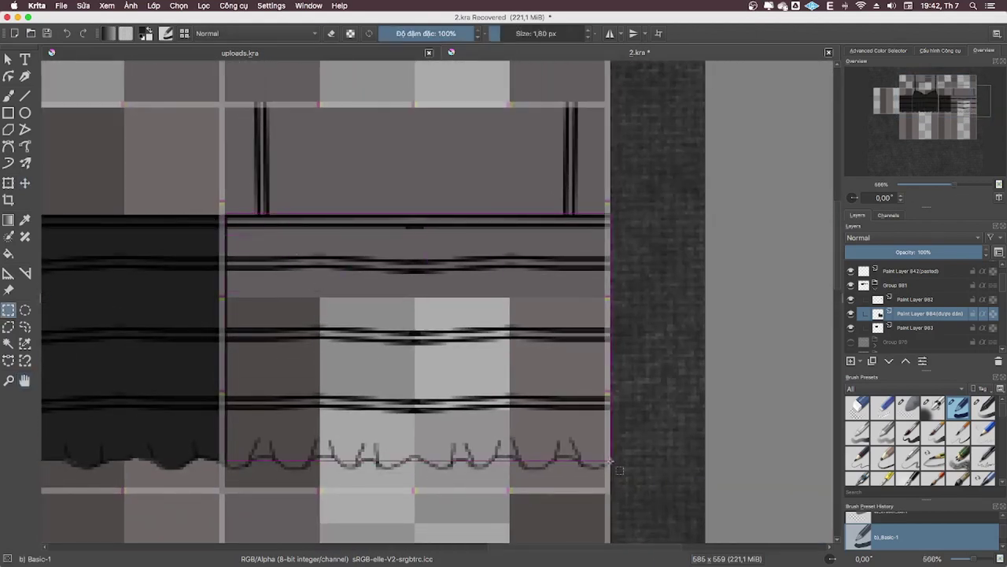
key(b)
key(shift+BackSpace)
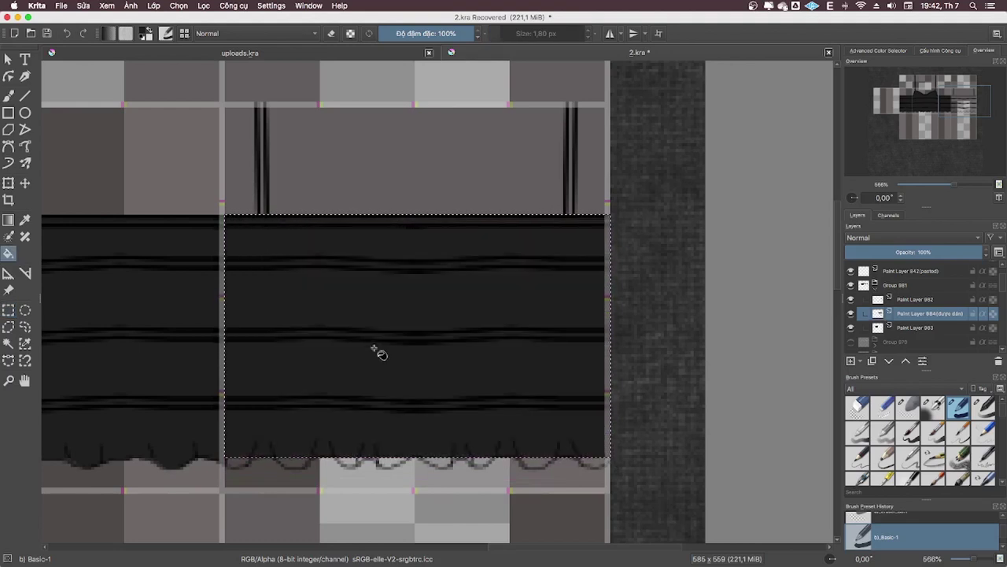
key(ctrl+shift+a)
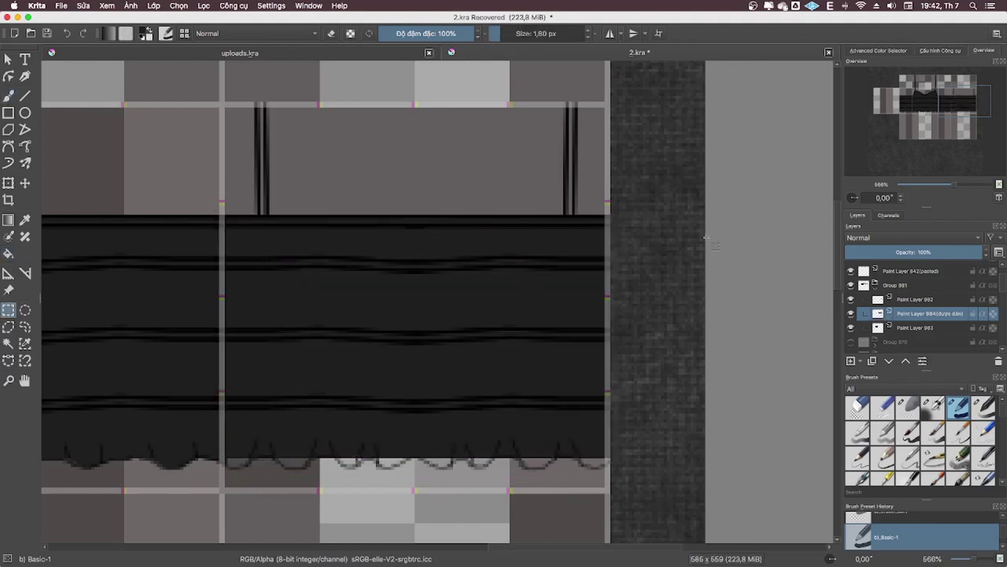
- Darken the scalloped hem edge with brush strokes
scroll(439, 225, up, 1)
scroll(483, 296, down, 2)
drag(408, 398, 384, 292)
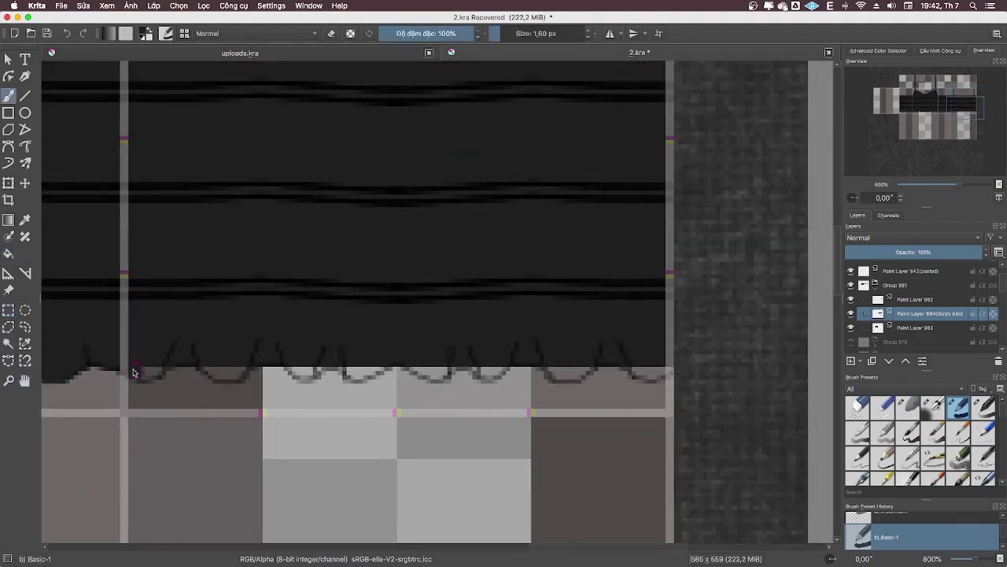
mouse_move(212, 376)
mouse_down()
mouse_move(311, 367)
mouse_move(661, 375)
mouse_move(556, 418)
mouse_move(572, 437)
mouse_up()
key(e)
- Draw the left and right vertical straps as 2.64 px Bezier strokes, then zoom out
click(10, 141)
key(e)
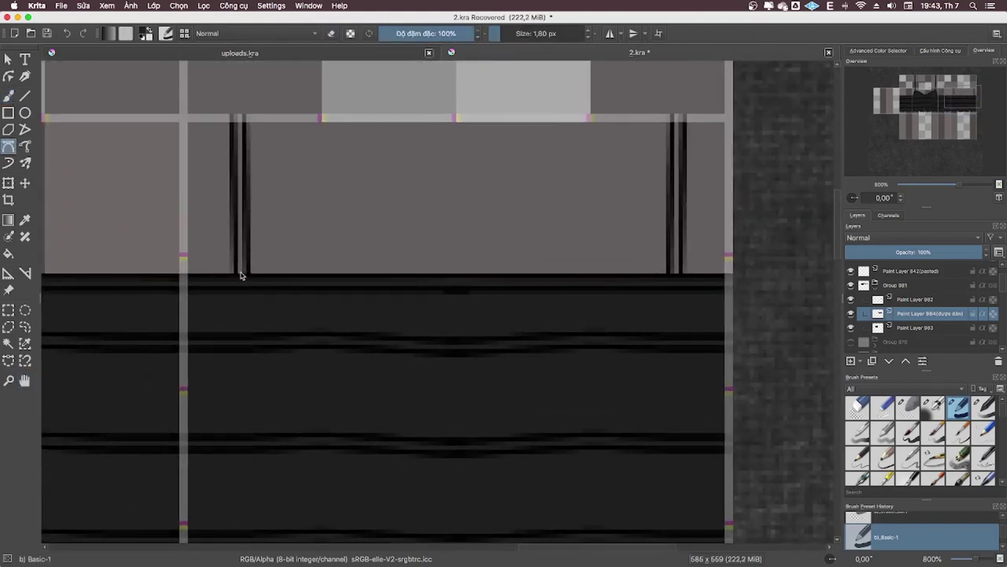
click(242, 275)
key(ctrl+z)
click(502, 33)
key(Return)
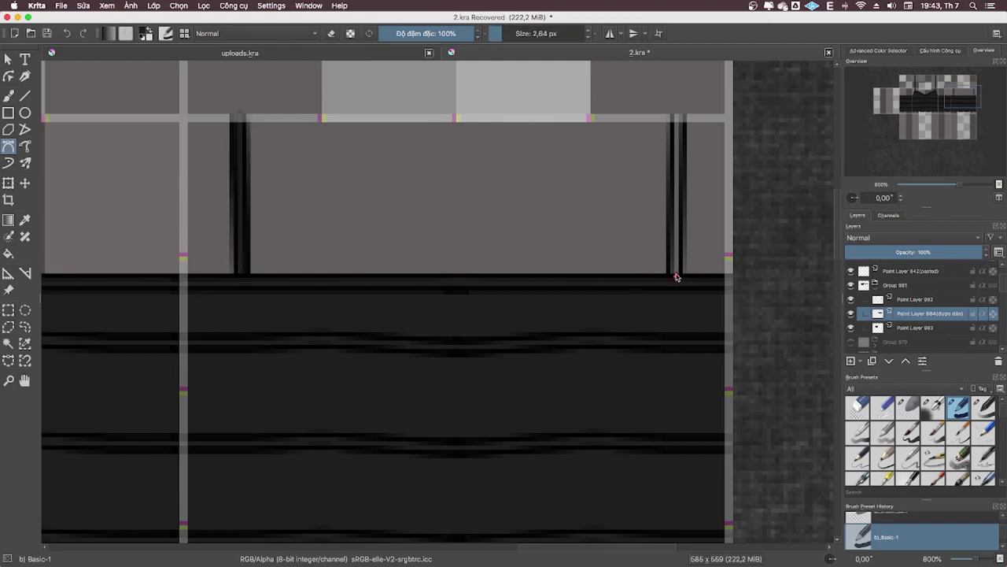
key(Return)
mouse_move(676, 277)
mouse_down()
mouse_move(533, 354)
mouse_move(402, 236)
mouse_up()
key(minus)
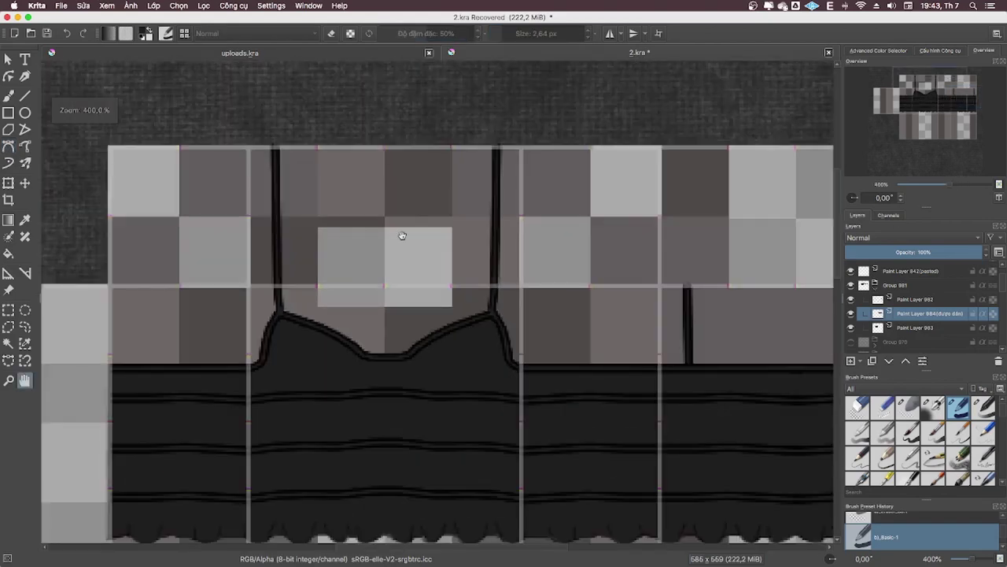
scroll(401, 235, down, 5)
scroll(349, 176, right, 3)
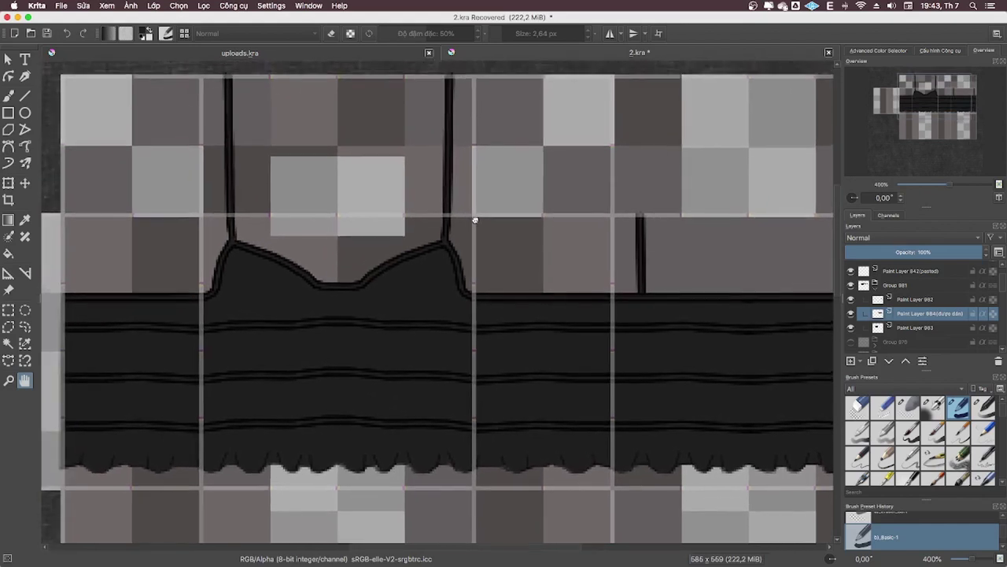
scroll(474, 219, down, 1)
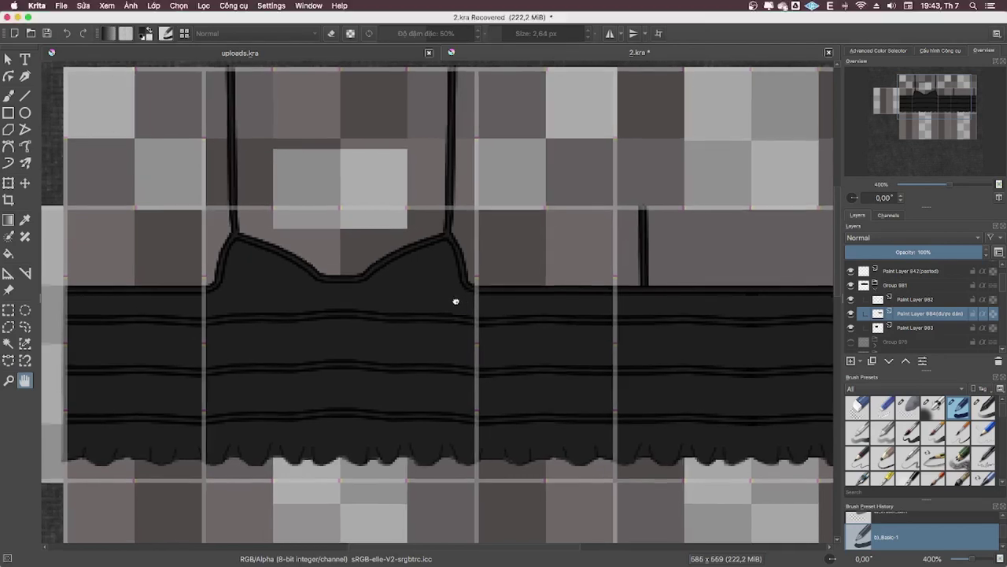
mouse_move(454, 299)
mouse_down()
mouse_move(460, 316)
mouse_move(450, 312)
mouse_up()
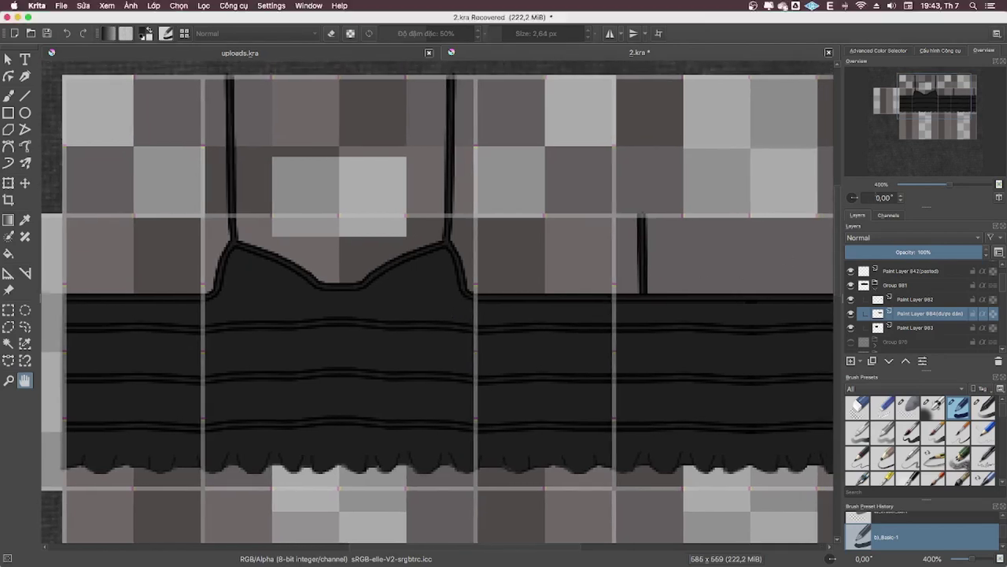
drag(949, 189, 945, 188)
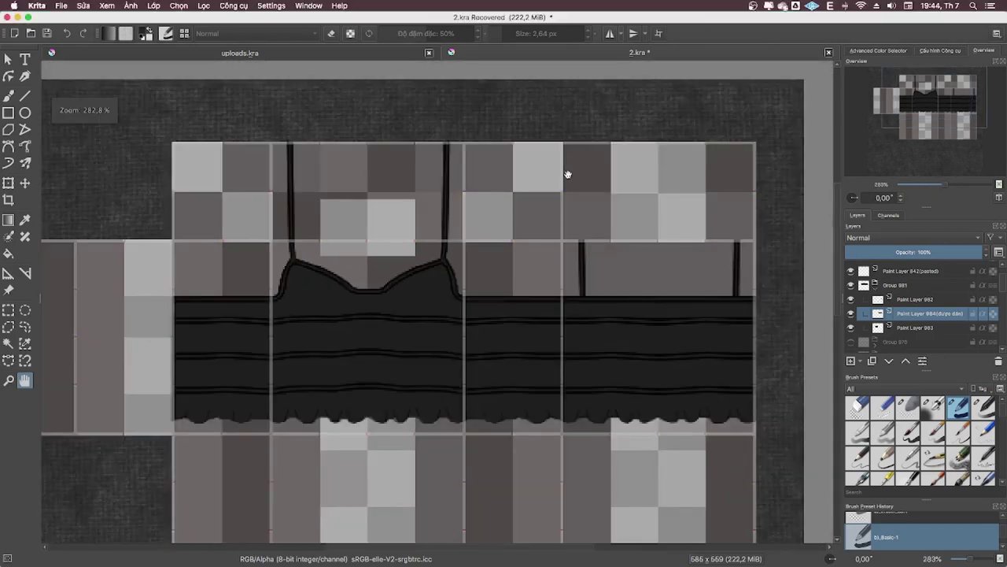
drag(568, 174, 512, 164)
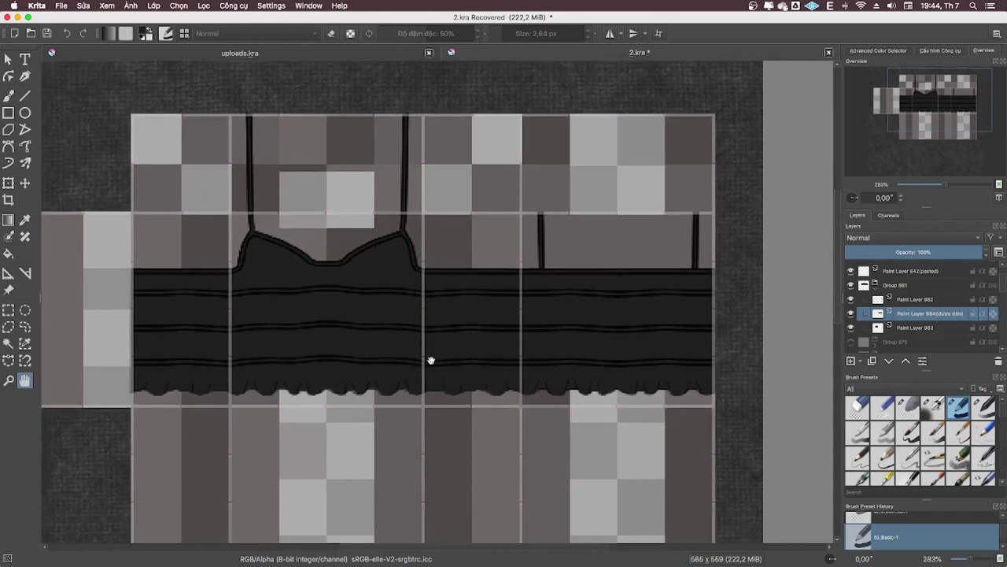
mouse_move(568, 191)
mouse_down()
mouse_move(486, 145)
mouse_move(387, 144)
mouse_move(578, 243)
mouse_move(509, 225)
mouse_up()
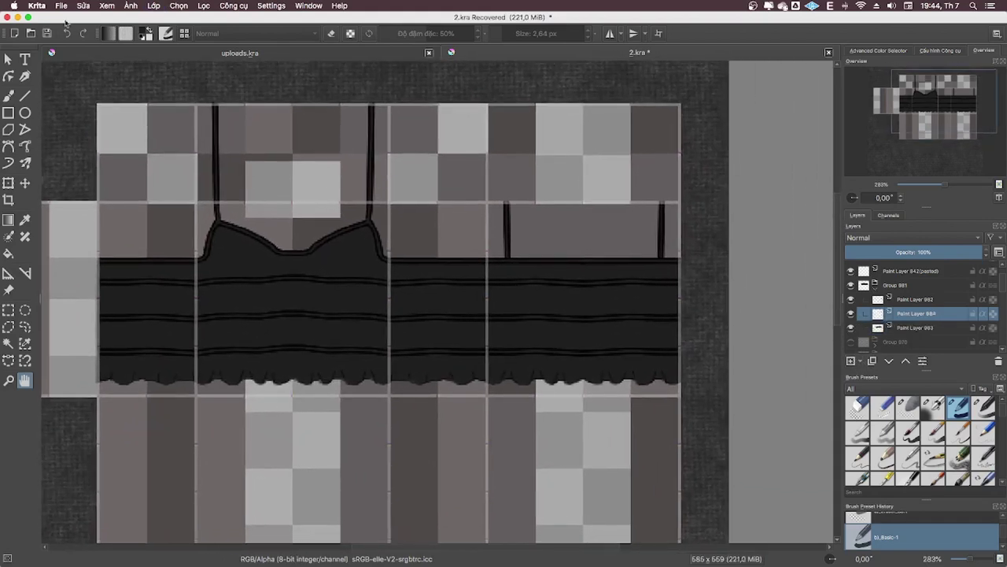
- Fill the layer with the striped rib pattern, clipped to the top, in Overlay at 18% opacity
click(127, 35)
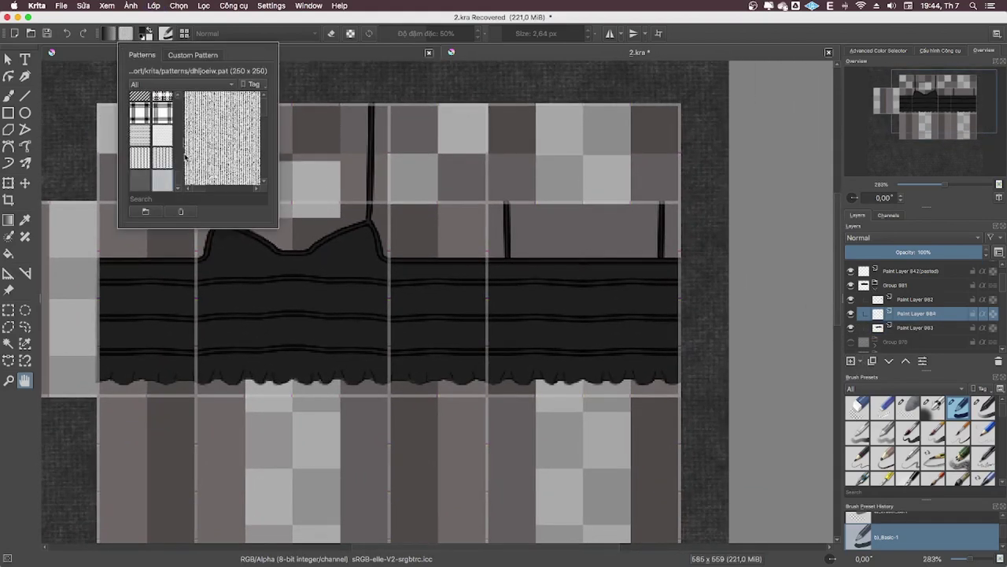
click(84, 6)
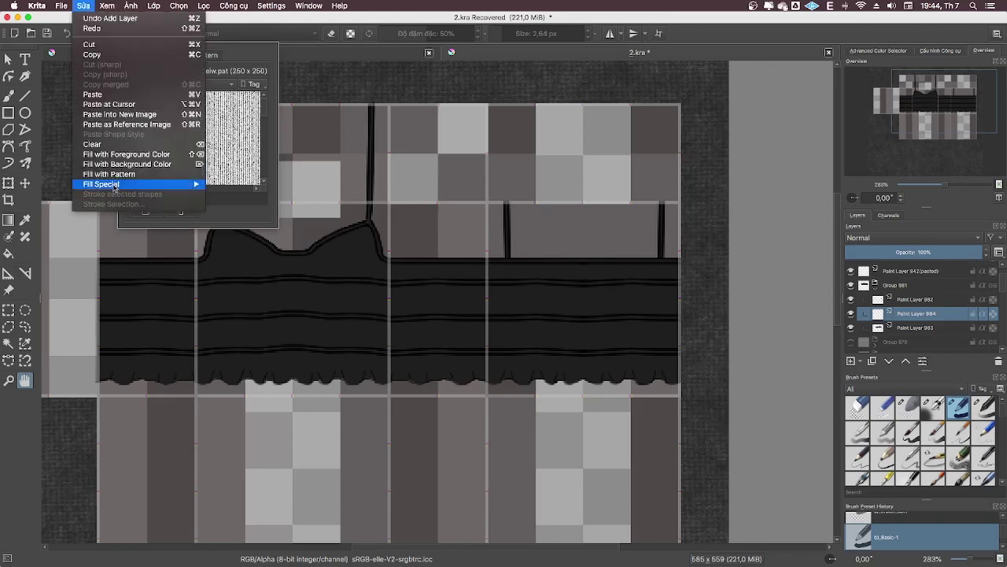
click(98, 171)
click(982, 314)
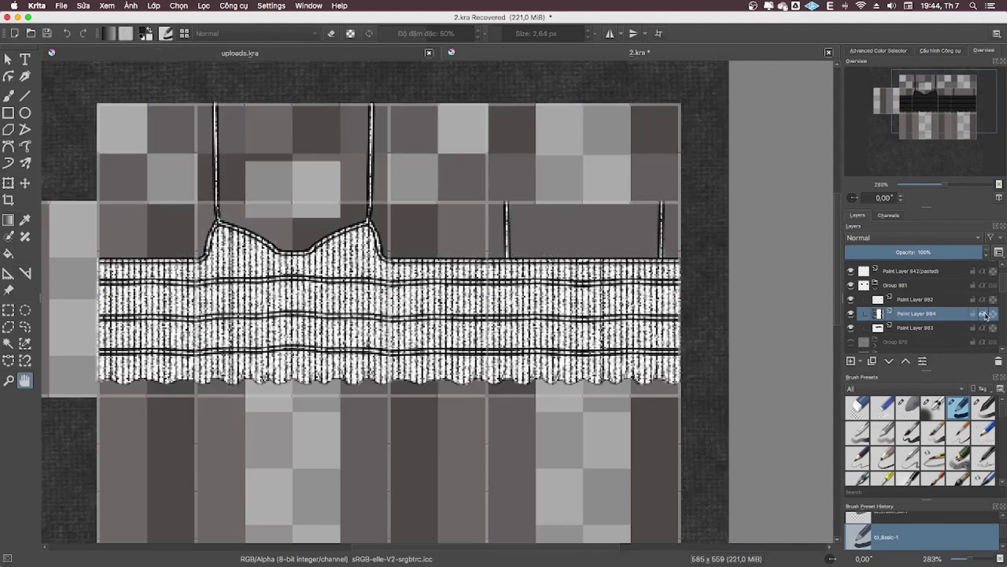
click(931, 237)
click(897, 242)
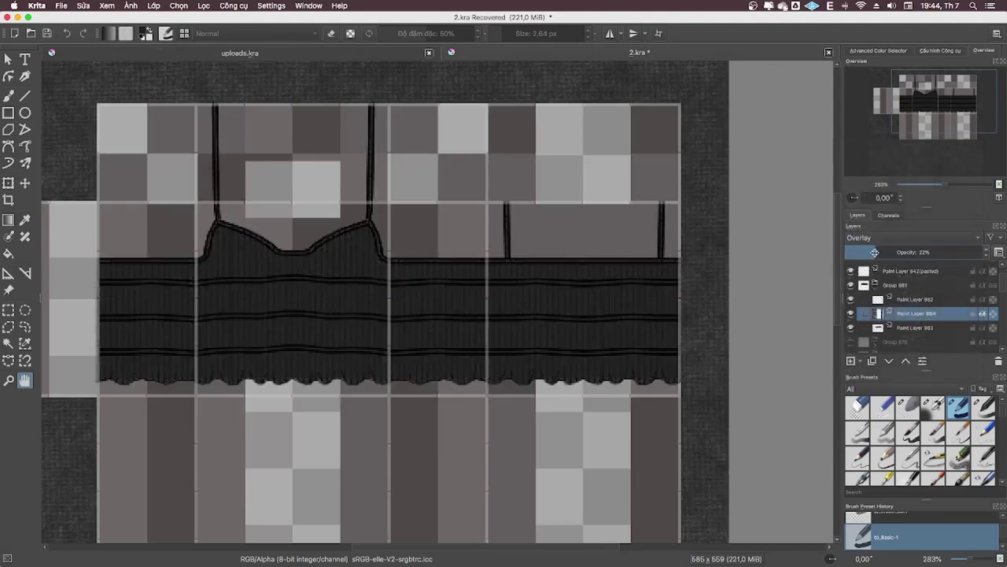
drag(875, 252, 869, 251)
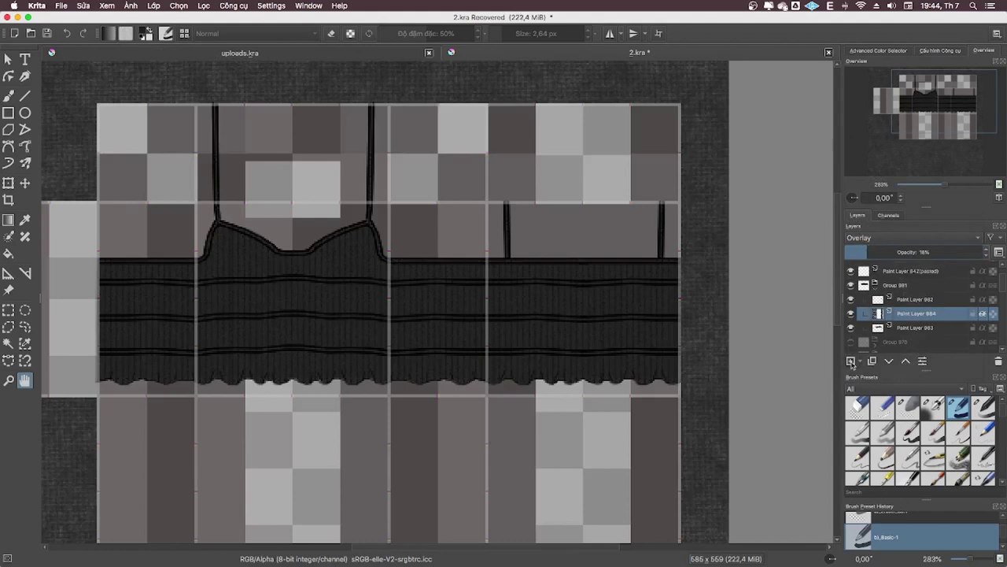
- Add a new paint layer and fill it with the paper grain pattern
click(851, 361)
click(125, 33)
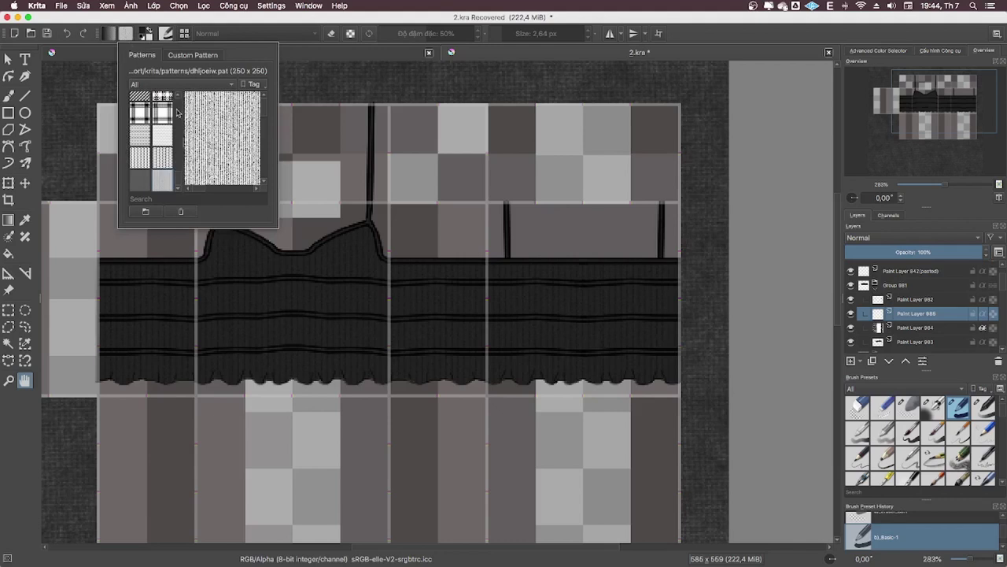
drag(178, 184, 170, 84)
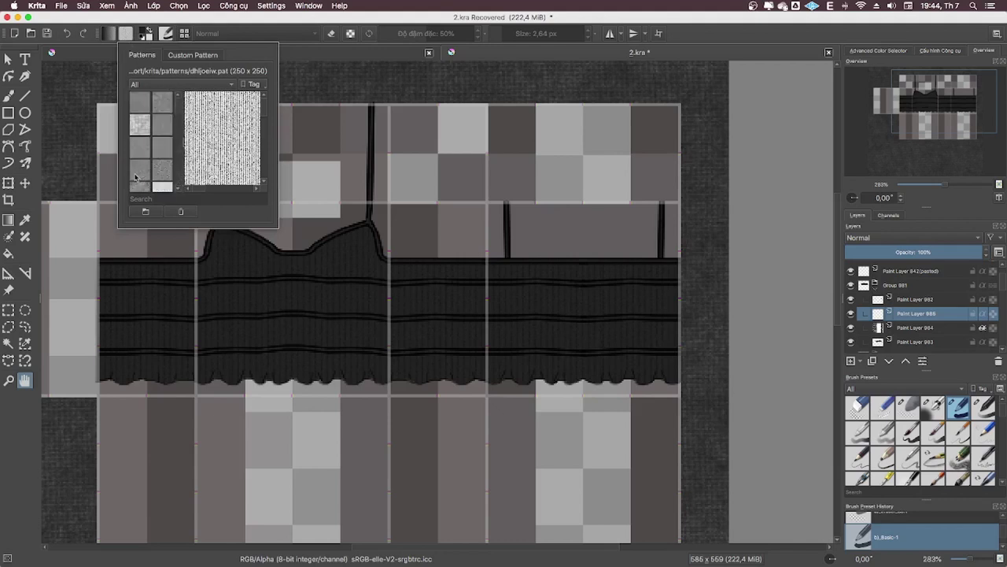
click(135, 177)
click(146, 153)
click(83, 5)
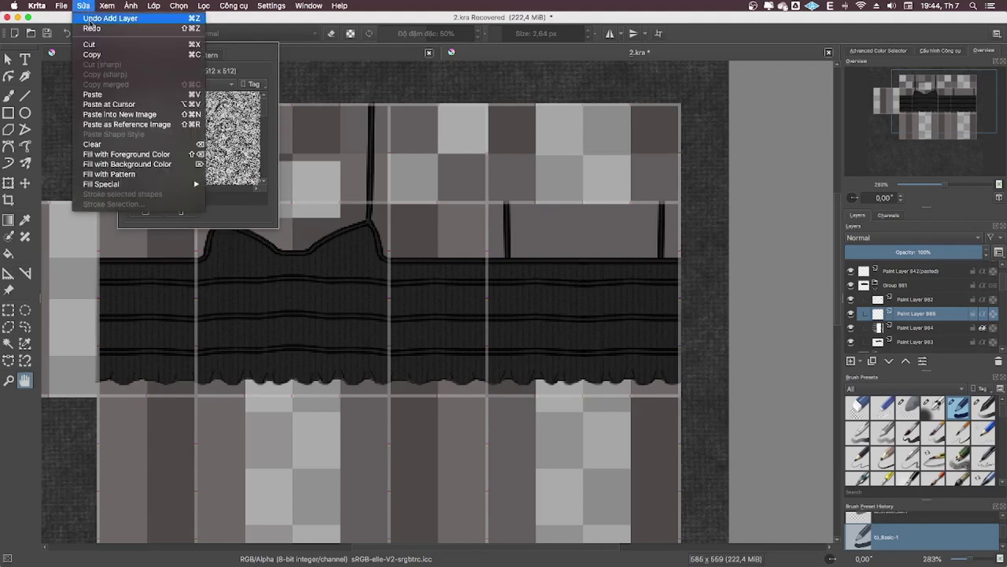
click(110, 178)
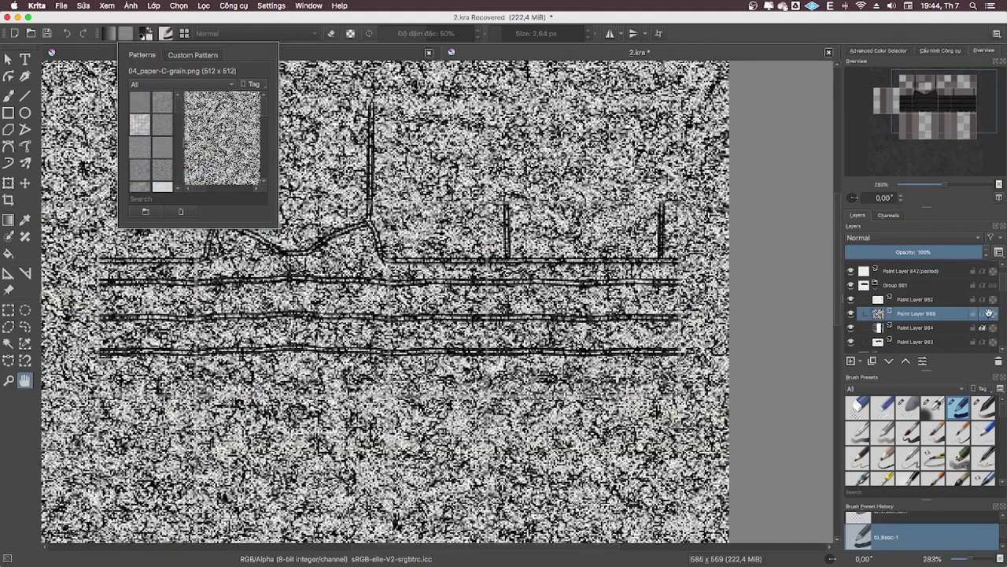
- Clip the grain layer to the top, set it to Overlay at 17%, and move it below Paint Layer 984
click(992, 313)
click(944, 237)
drag(892, 252, 864, 254)
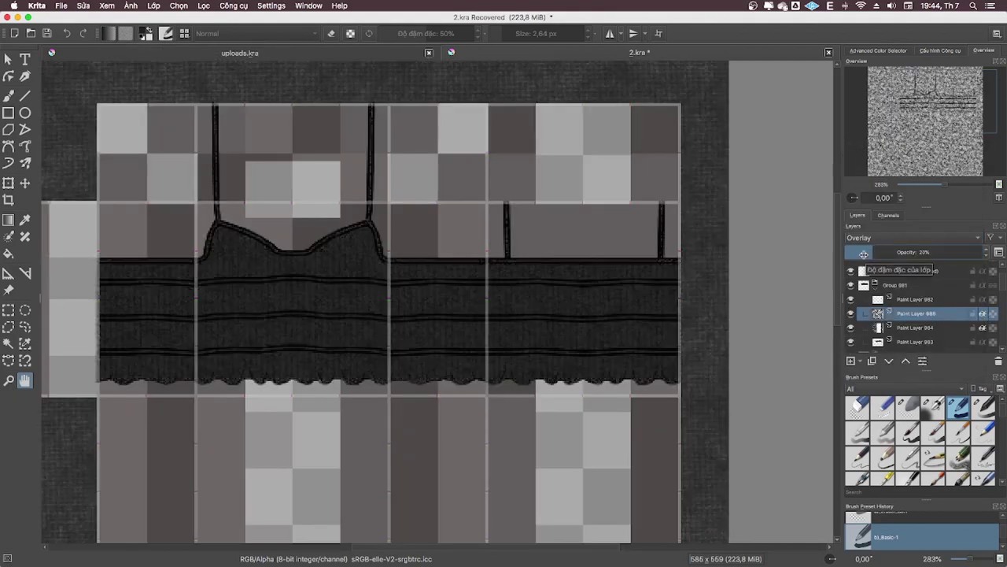
click(872, 256)
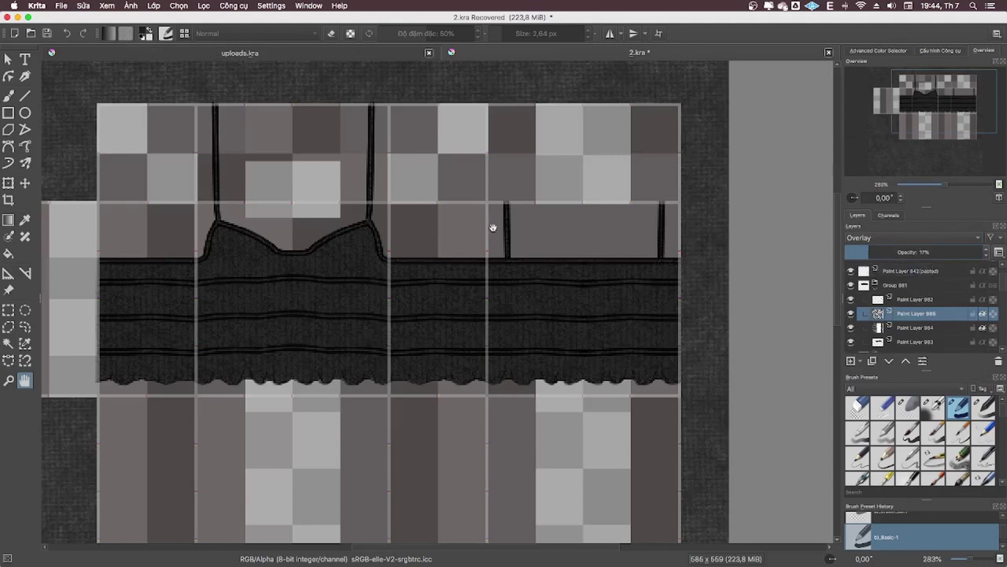
scroll(428, 225, up, 1)
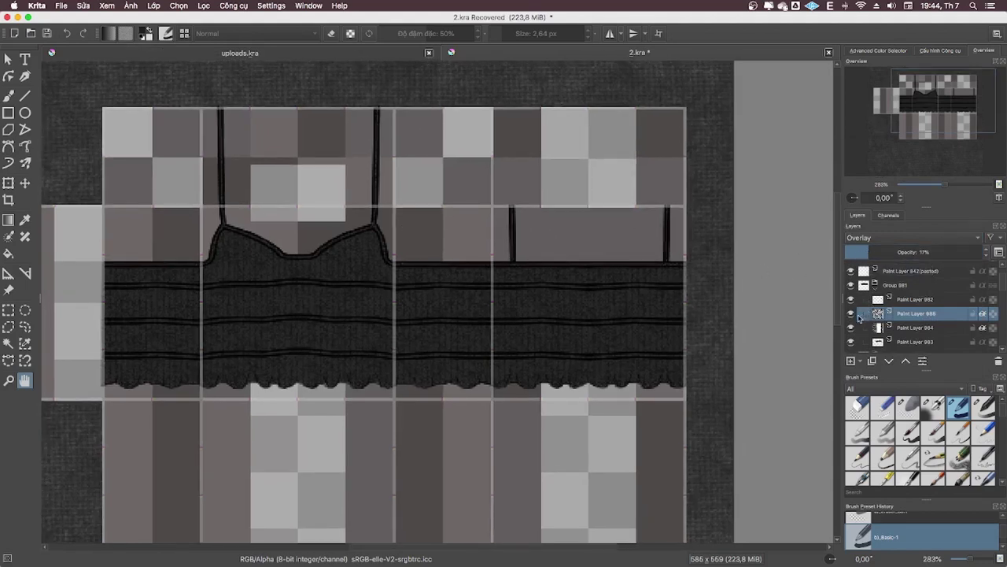
click(892, 361)
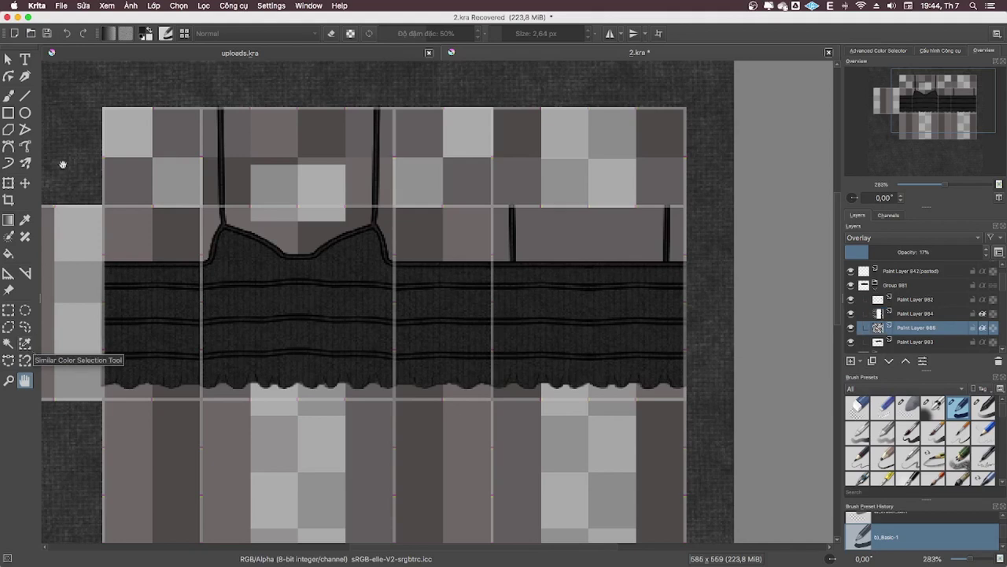
- Browse the pattern list, keep 04_paper-C-grain.png, and close the picker
click(126, 34)
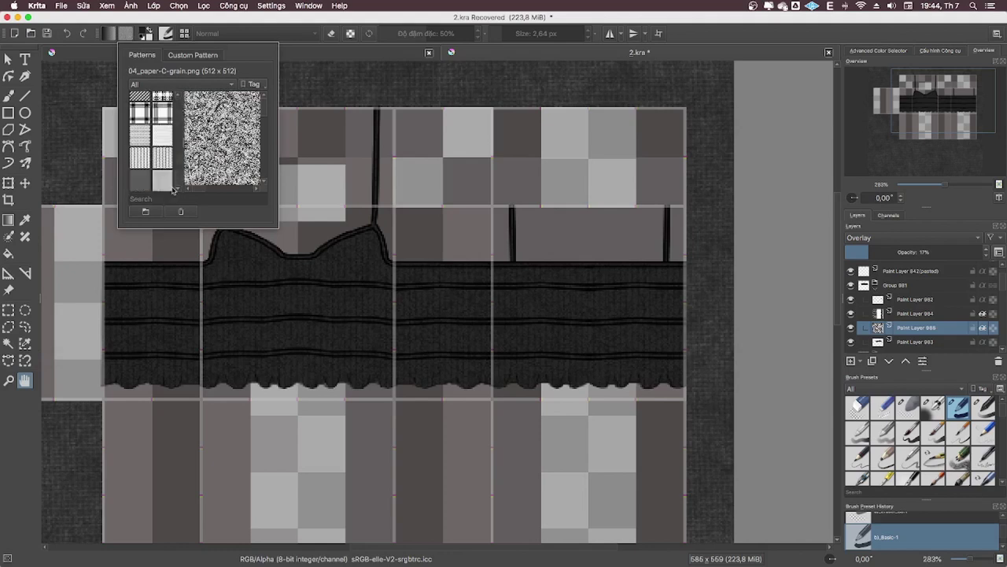
scroll(181, 109, down, 3)
scroll(181, 107, up, 3)
scroll(181, 108, down, 2)
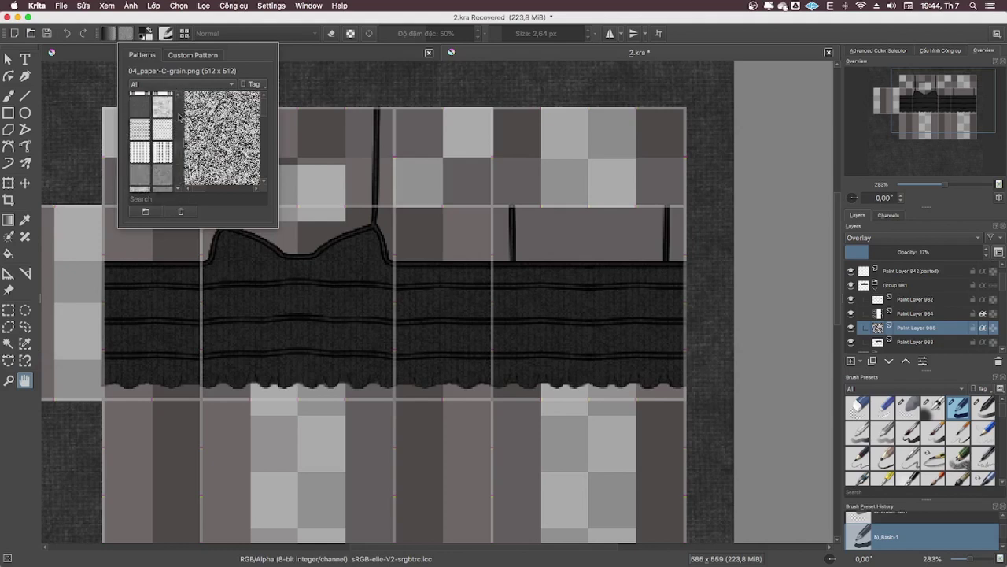
scroll(181, 108, up, 2)
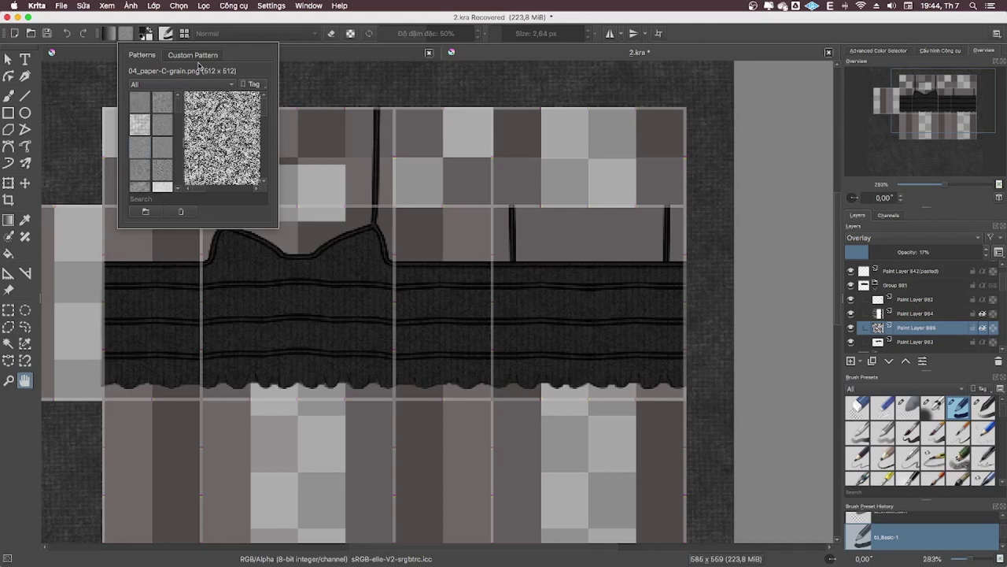
scroll(183, 110, down, 2)
scroll(186, 181, up, 2)
click(288, 110)
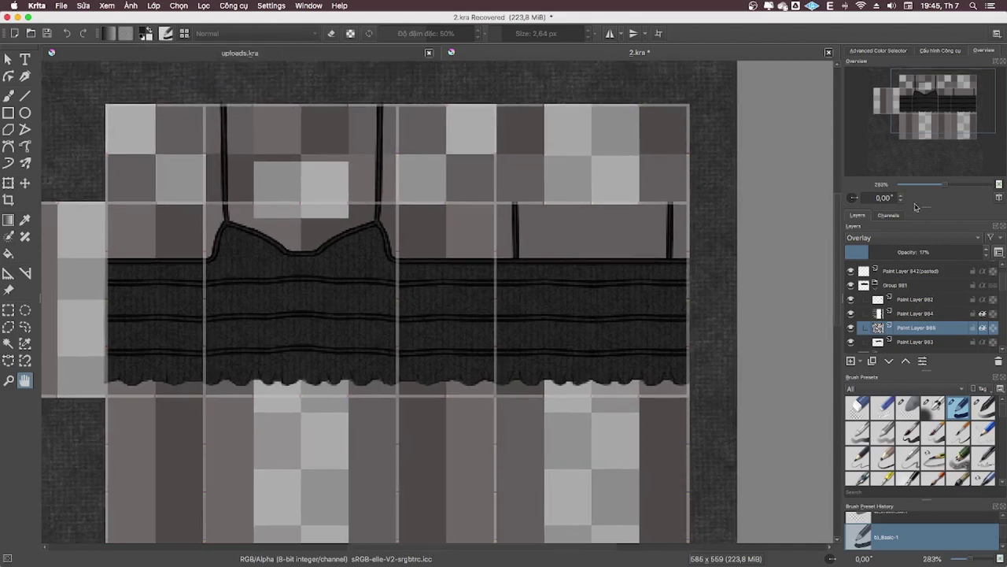
- Zoom out to 400% to see the whole top and lower Paint Layer 985's opacity to 14%
drag(949, 186, 959, 189)
mouse_move(553, 341)
mouse_down()
mouse_move(704, 225)
mouse_move(719, 227)
mouse_up()
key(b)
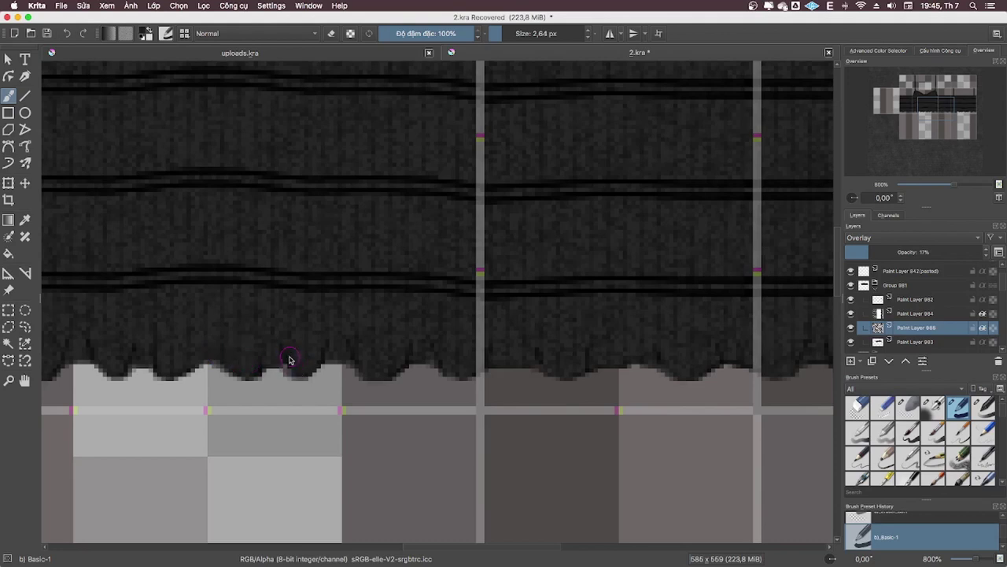
click(932, 340)
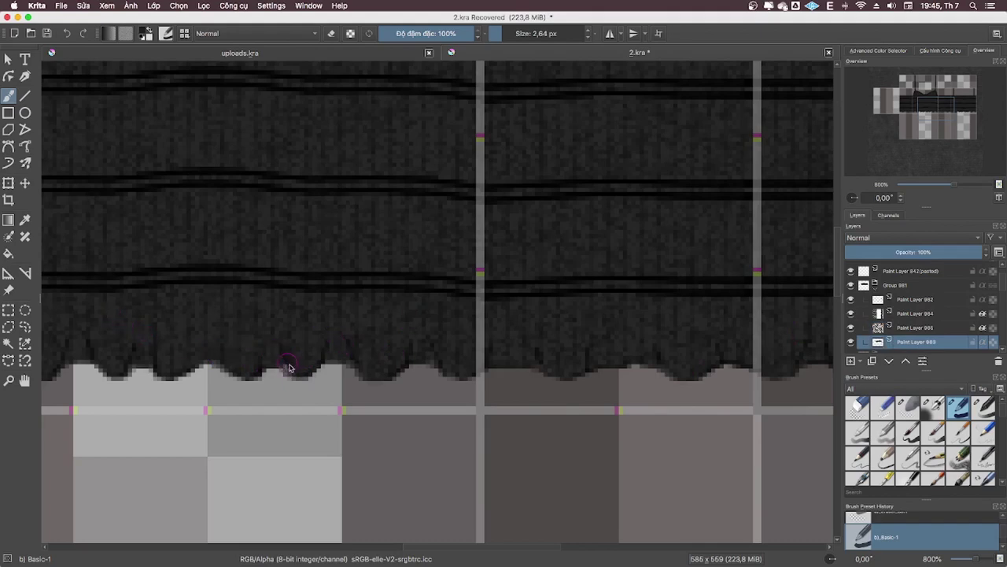
drag(279, 292, 298, 326)
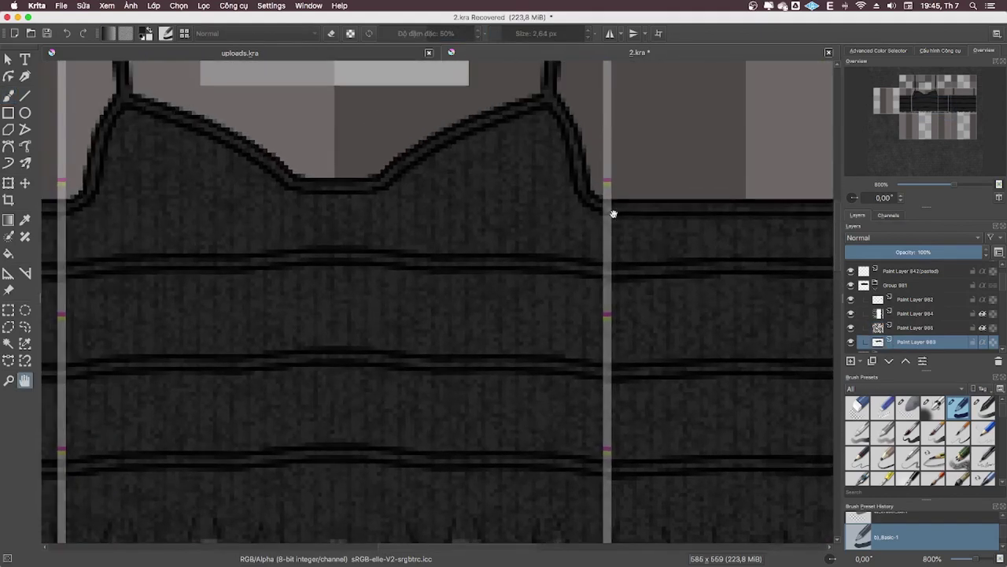
drag(952, 187, 947, 187)
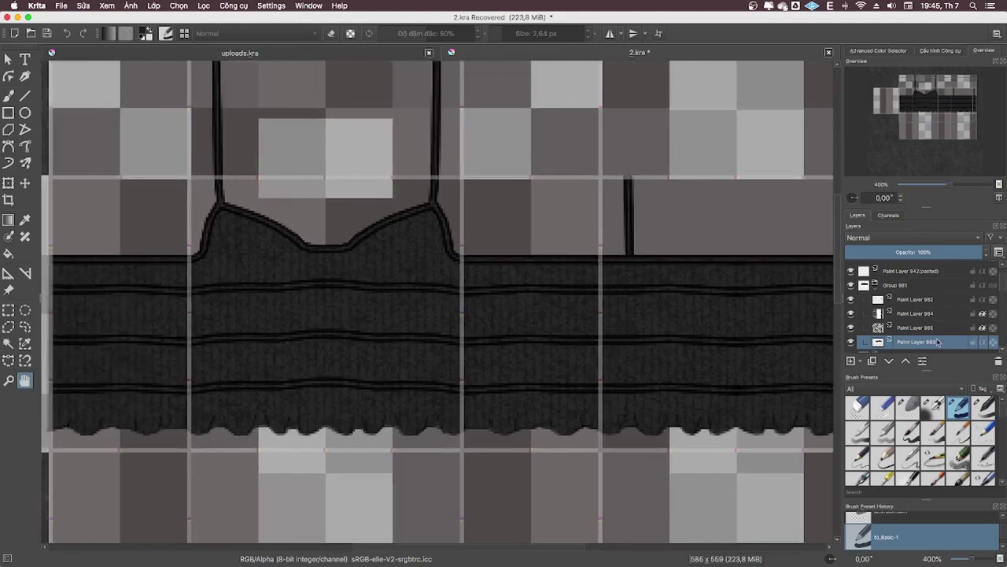
click(939, 327)
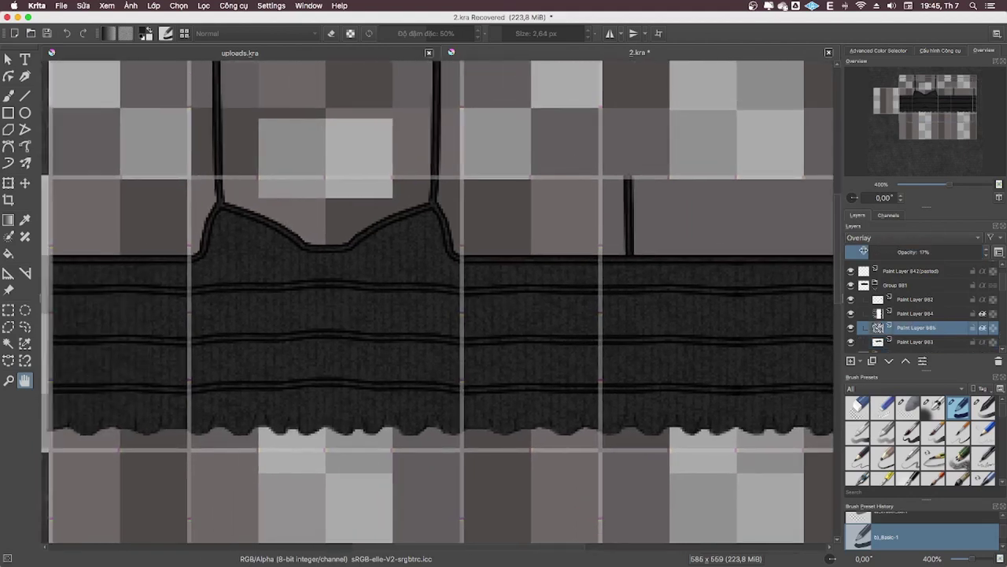
click(864, 251)
- Set Paint Layer 984 to about 20% and the line layer to about 40%, then add an empty paint layer
click(926, 313)
click(872, 252)
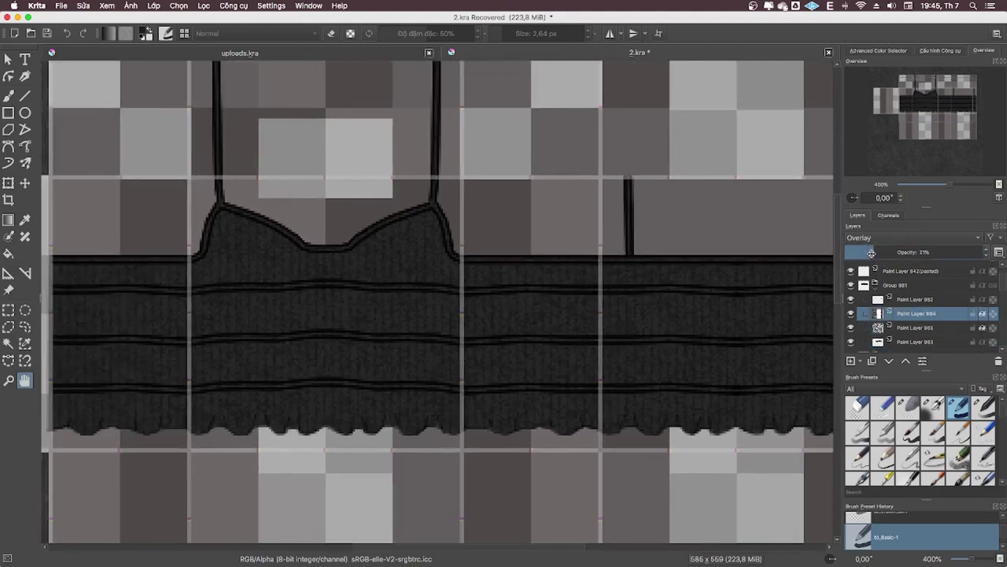
click(917, 300)
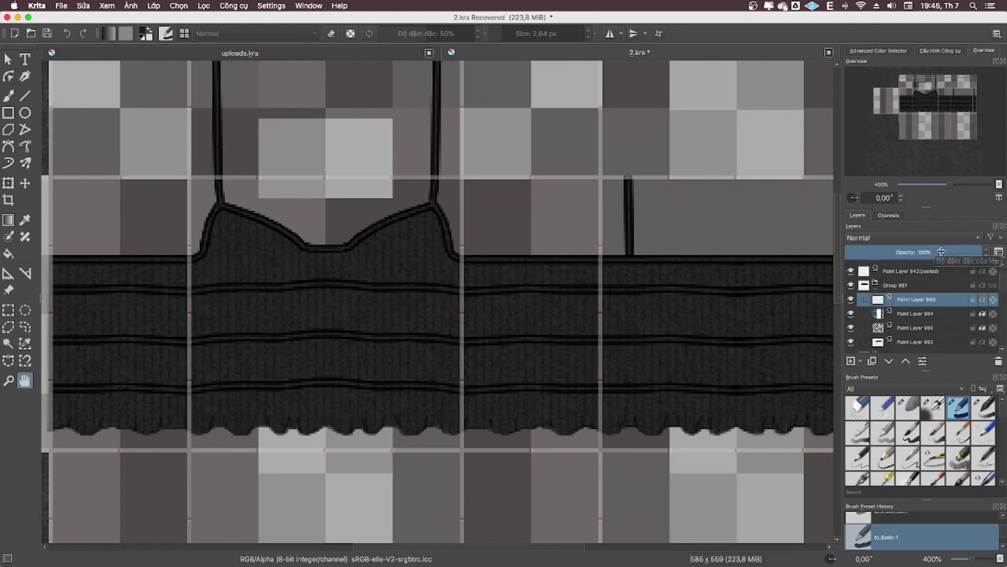
drag(933, 246, 897, 255)
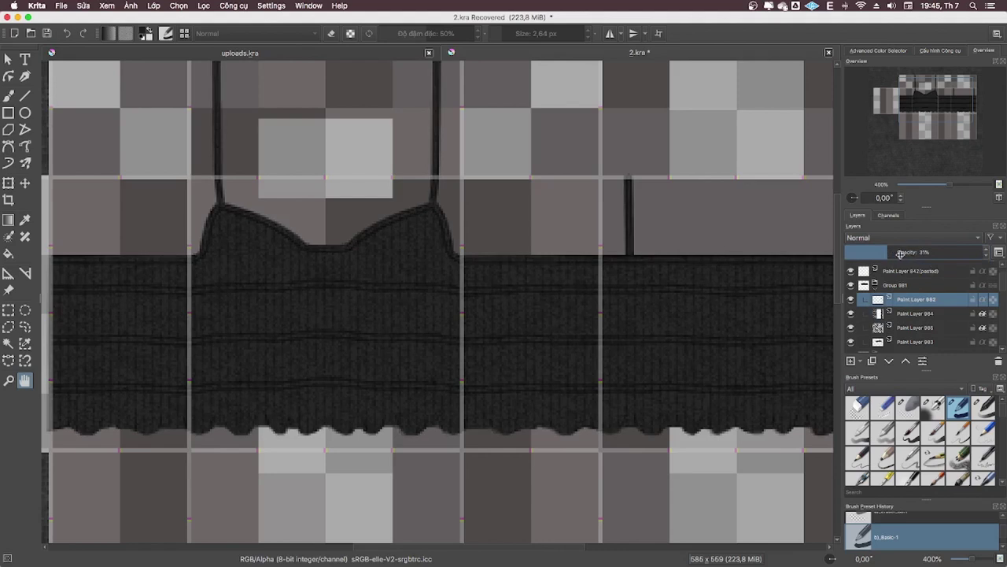
mouse_move(401, 274)
mouse_down()
mouse_move(348, 346)
mouse_move(464, 337)
mouse_move(489, 304)
mouse_up()
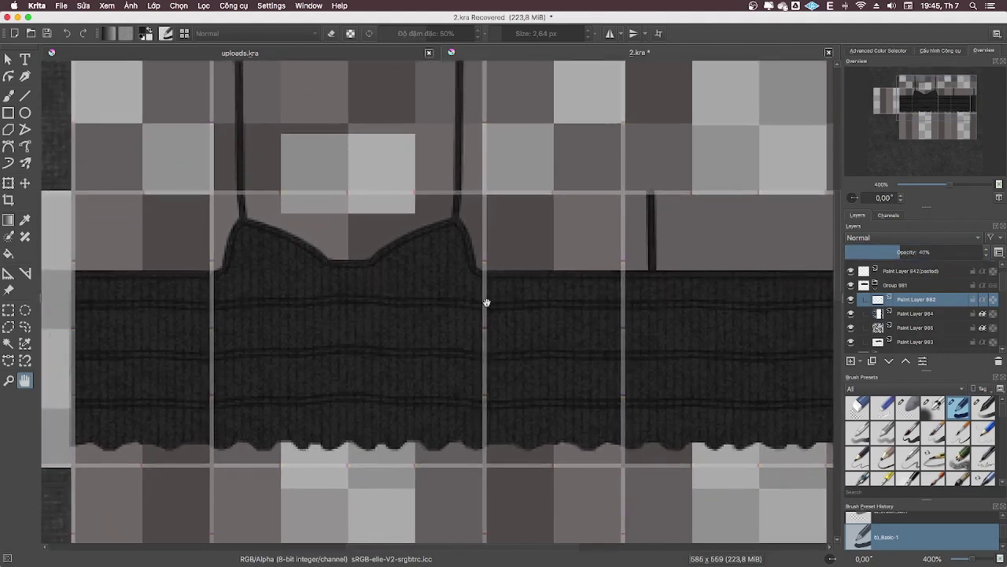
click(909, 314)
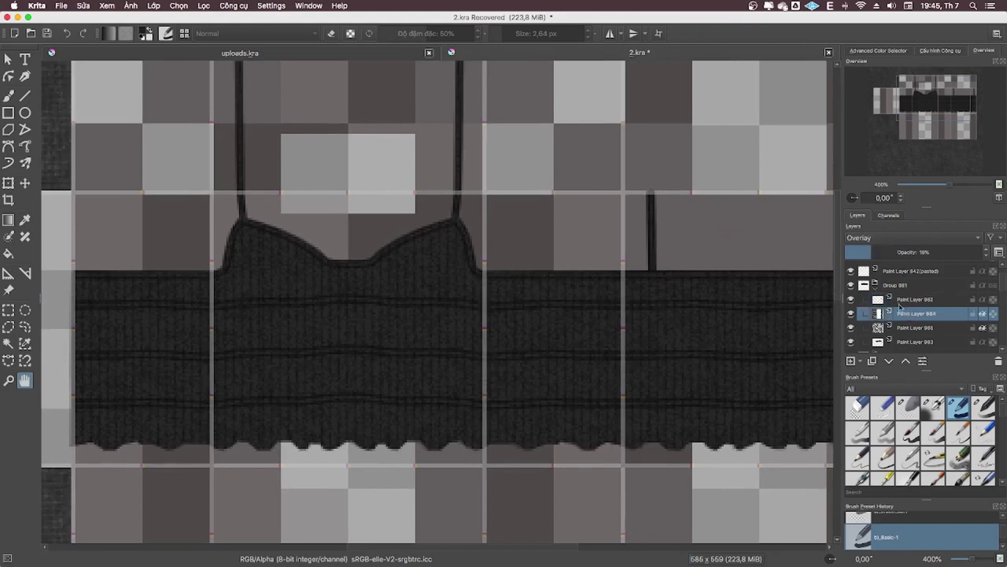
click(888, 328)
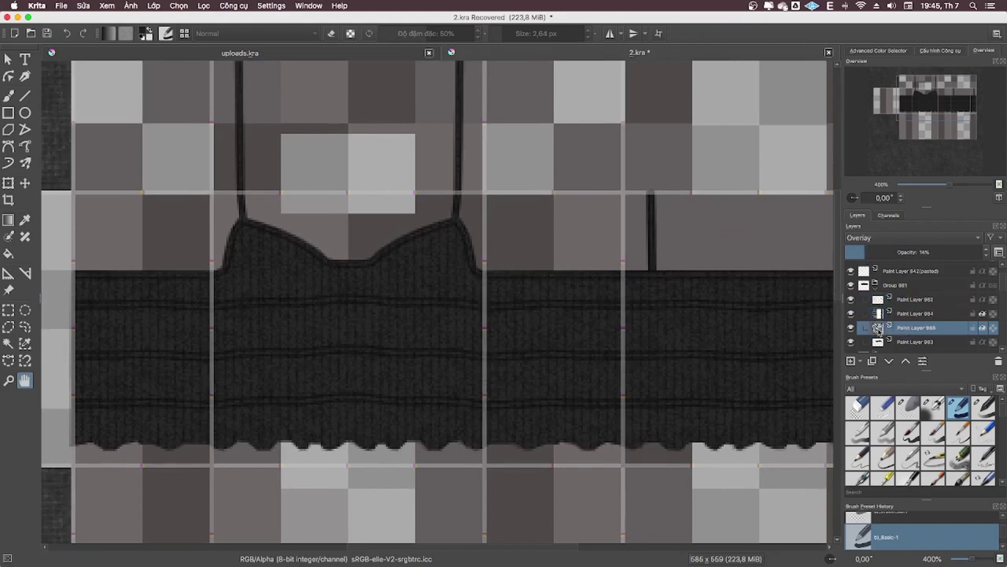
click(851, 362)
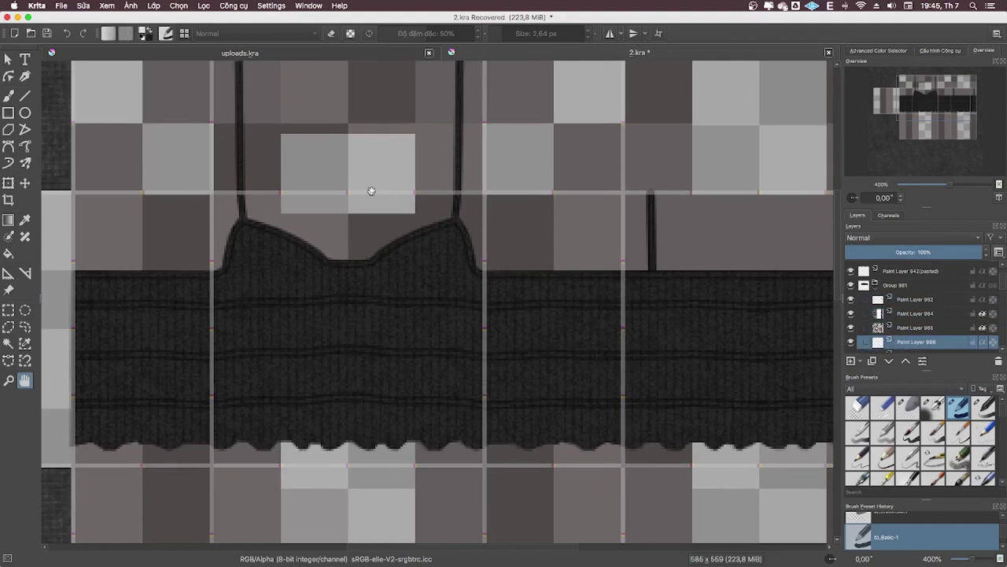
- With the Bézier Curve tool and horizontal mirror on, zoom to 800% and draw a white highlight along the first rib
click(8, 148)
click(610, 33)
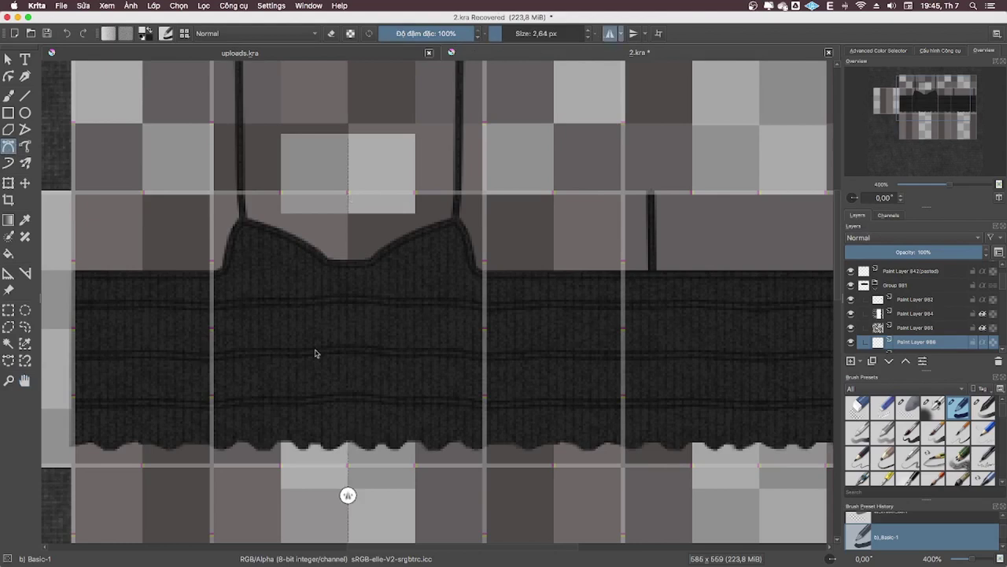
click(955, 186)
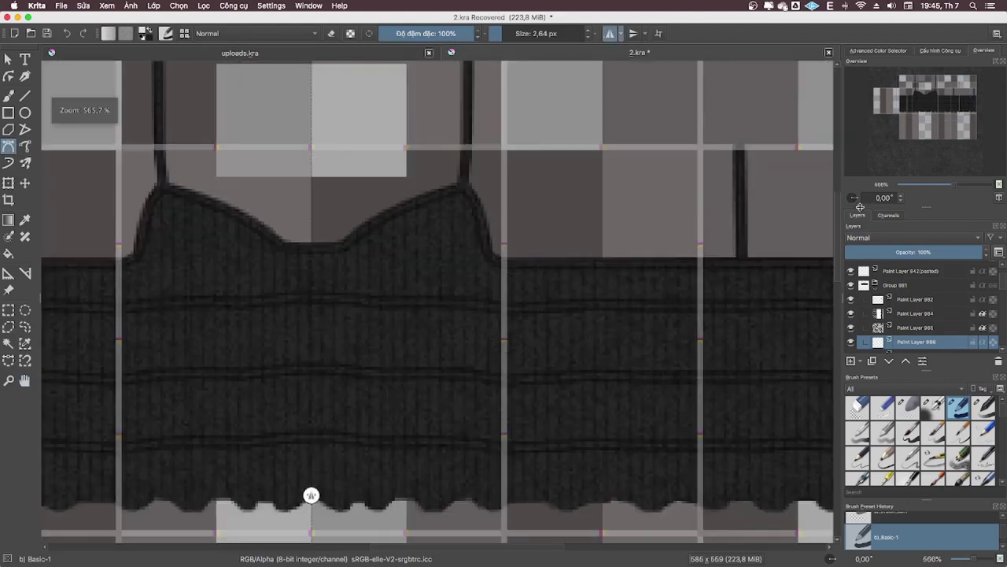
click(955, 187)
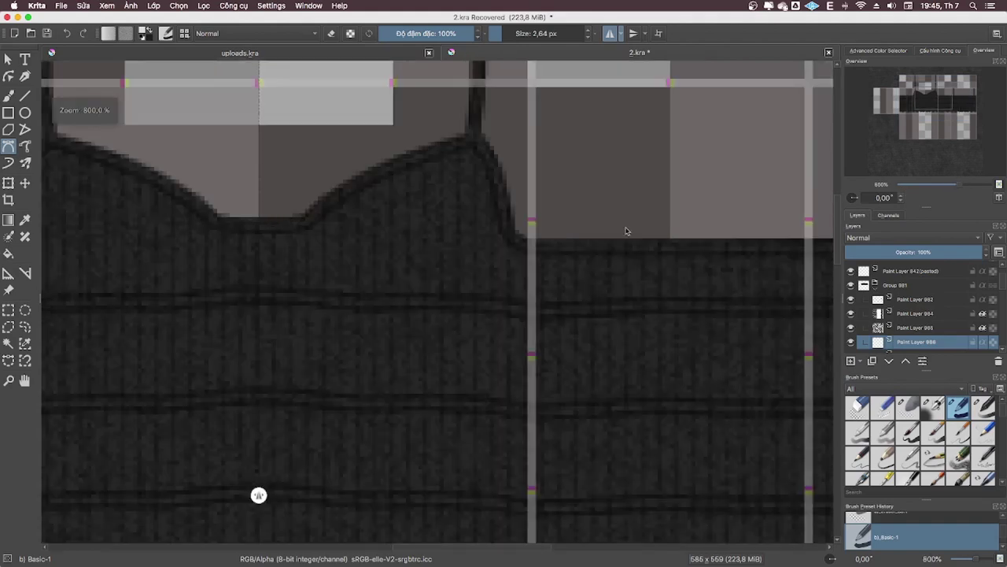
mouse_move(346, 336)
mouse_down()
mouse_move(461, 259)
mouse_move(480, 304)
mouse_up()
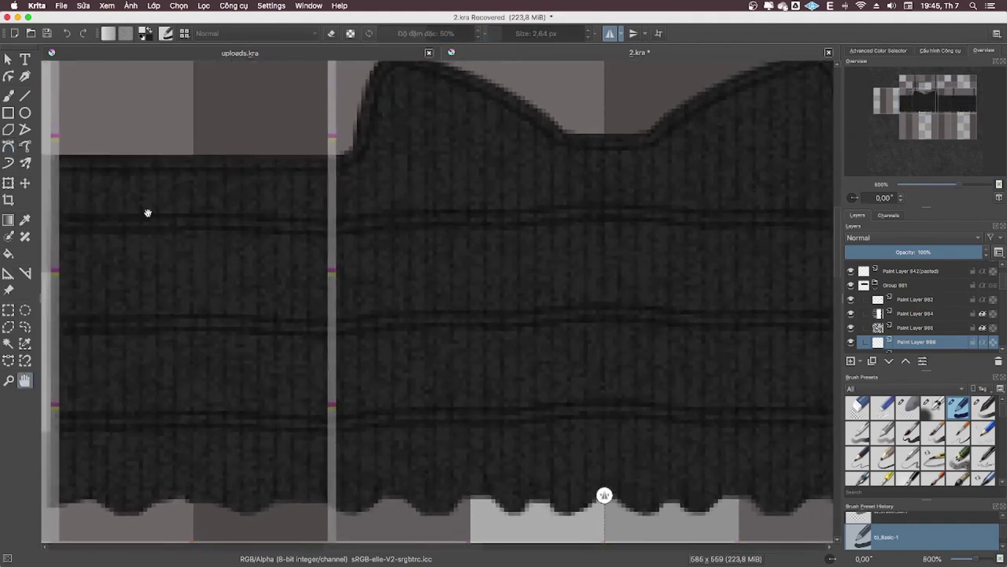
click(8, 146)
click(56, 224)
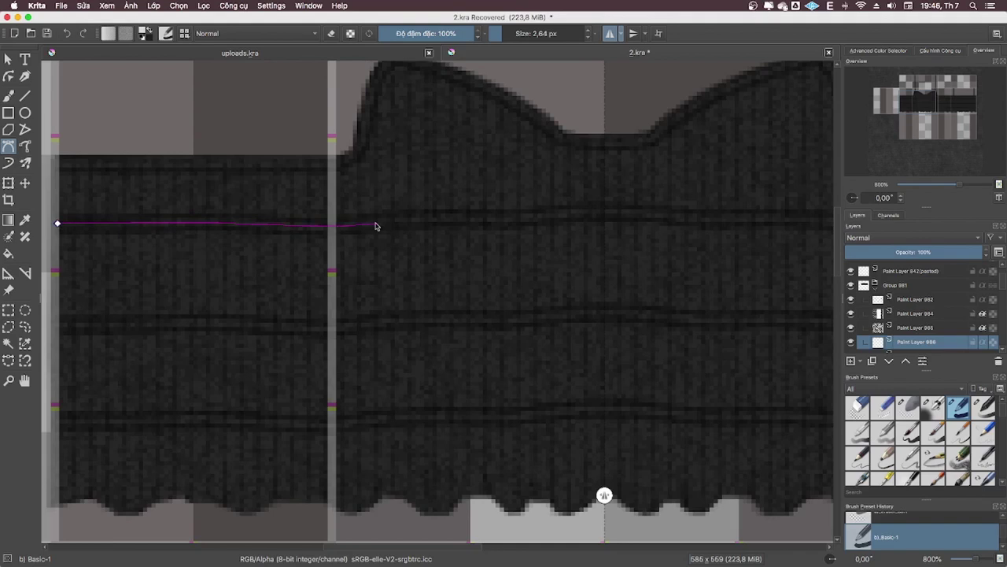
double_click(607, 212)
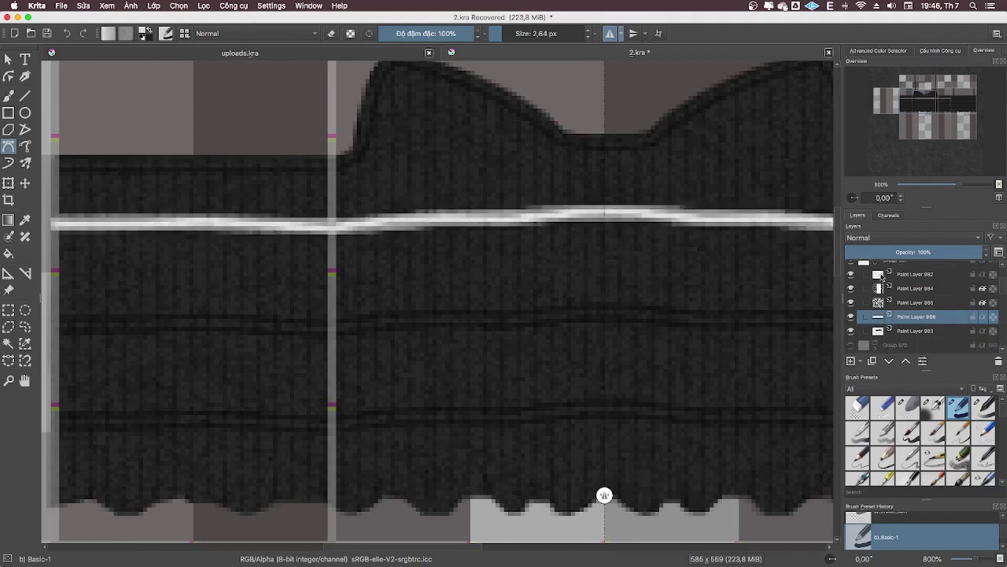
- Move Paint Layer 984 to the top, delete the too-thick highlight, and set brush size to 1,80 px
mouse_move(913, 288)
mouse_down()
mouse_move(906, 274)
mouse_move(905, 330)
mouse_up()
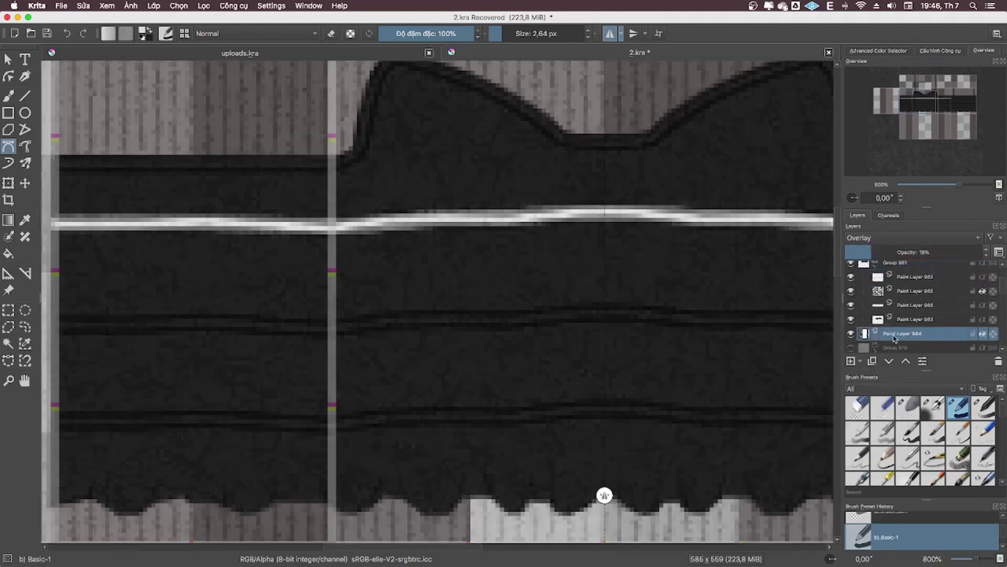
click(906, 361)
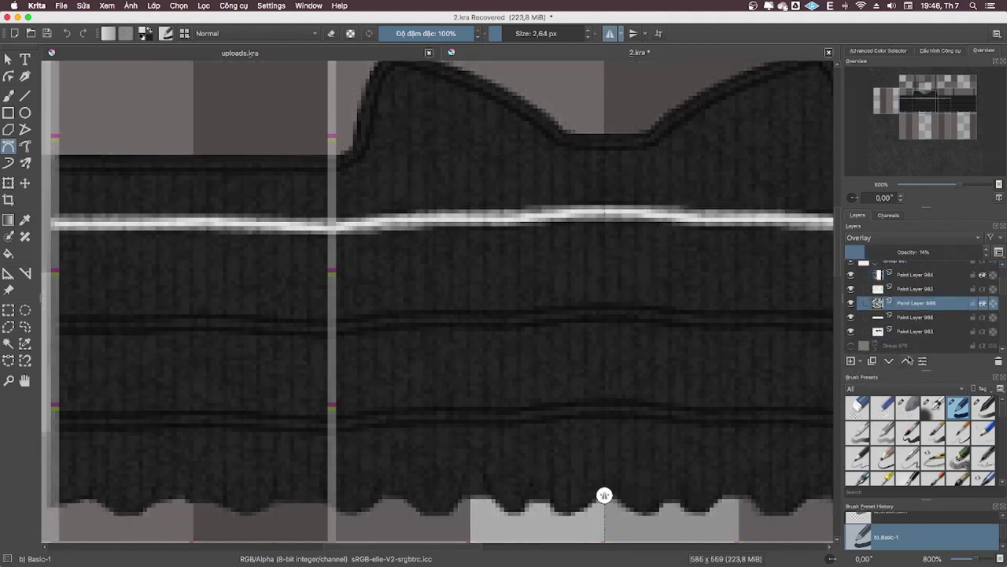
click(906, 361)
click(915, 317)
key(Delete)
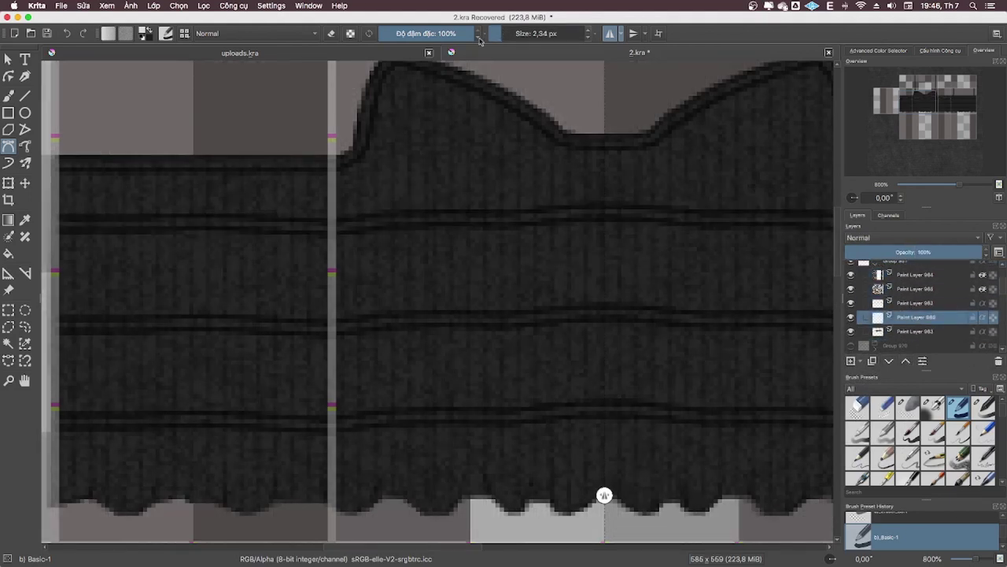
drag(543, 33, 497, 32)
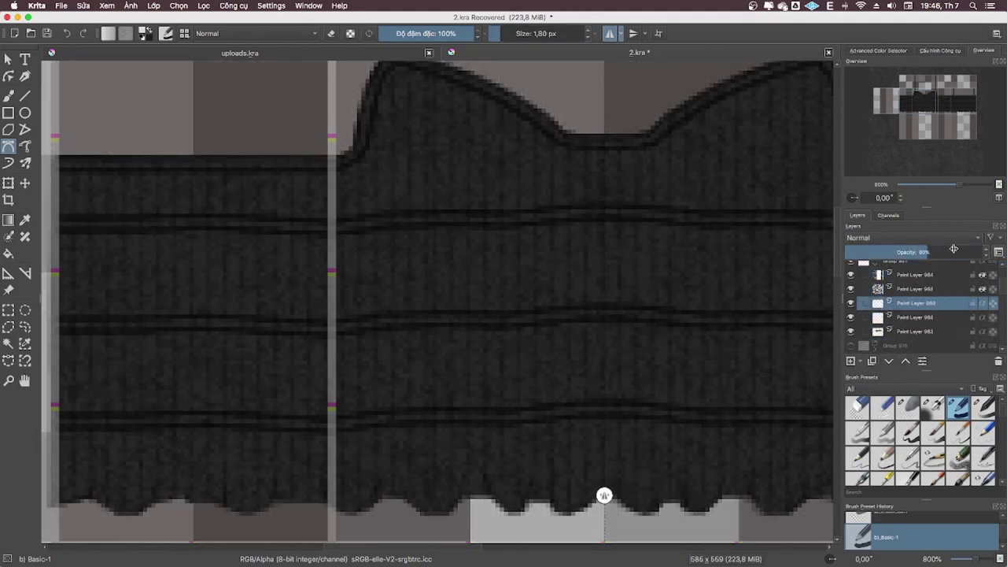
- Draw thin white highlight curves along the first, second and third ribs
click(55, 223)
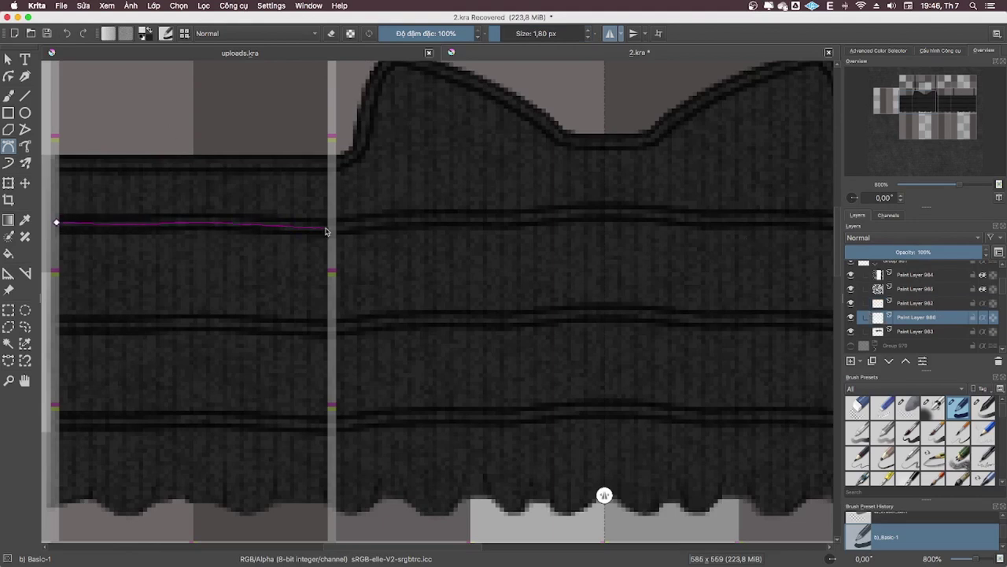
double_click(608, 216)
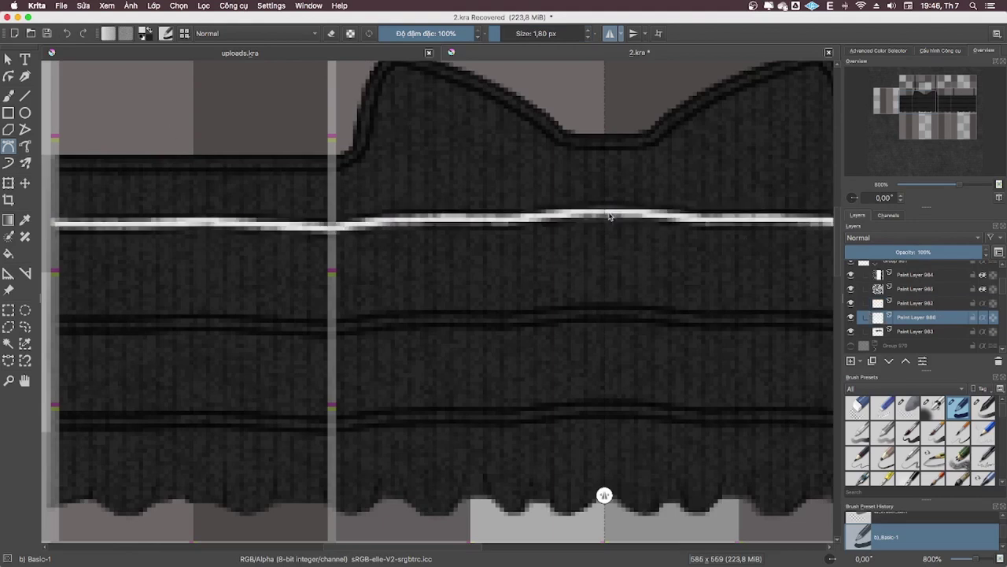
click(57, 324)
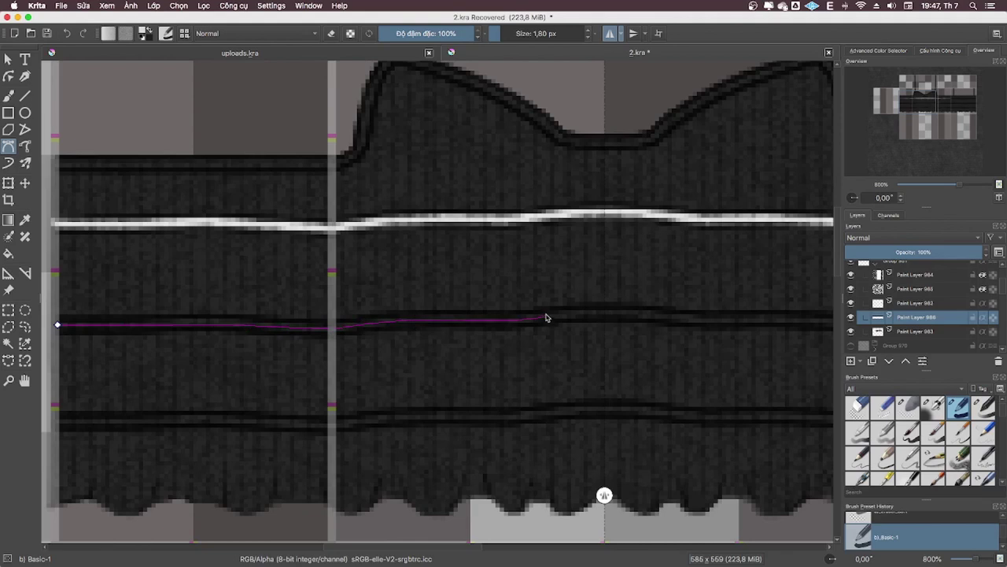
double_click(619, 318)
click(55, 422)
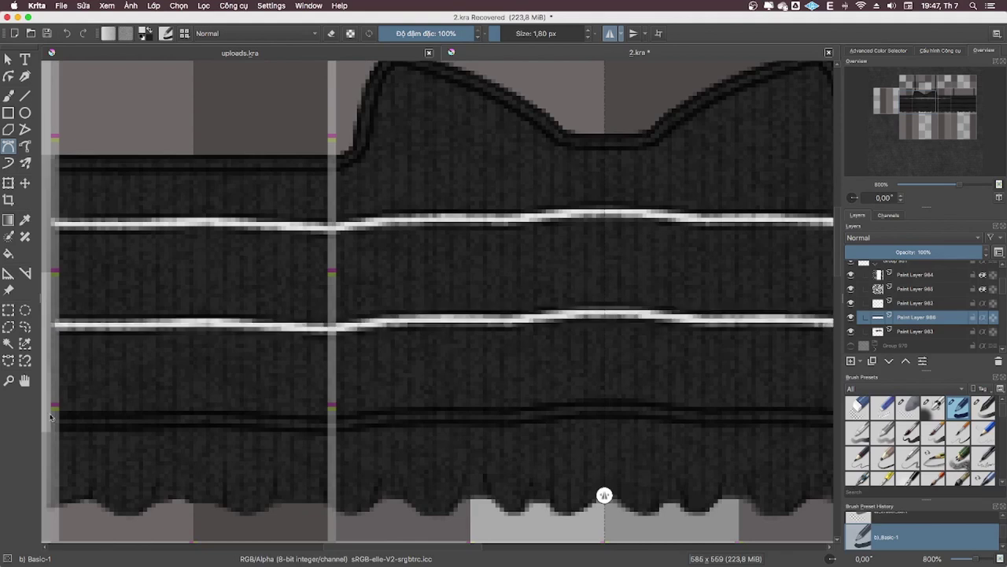
click(339, 424)
double_click(609, 412)
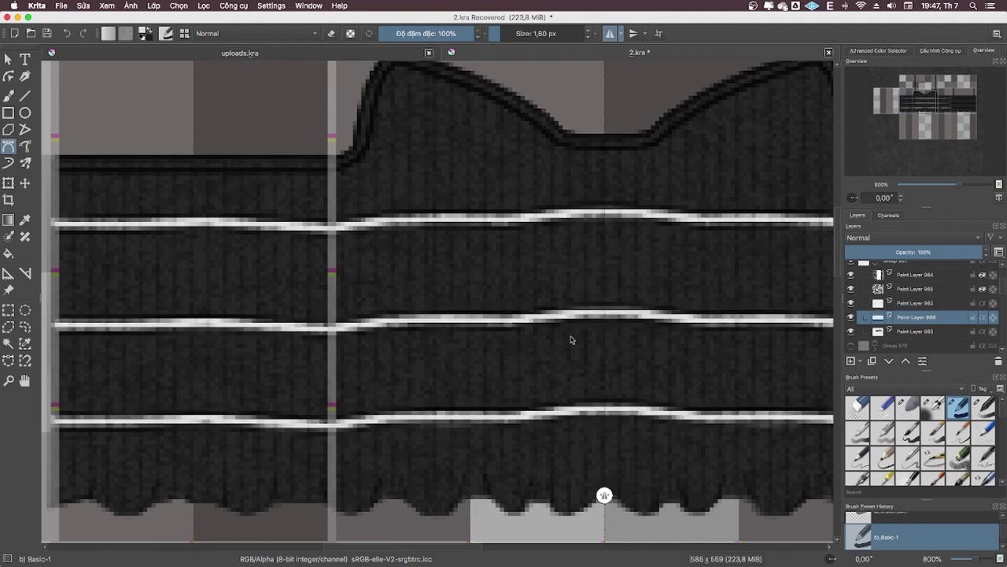
scroll(317, 263, up, 3)
- Draw a curved white highlight along the sweetheart neckline
click(87, 238)
click(367, 237)
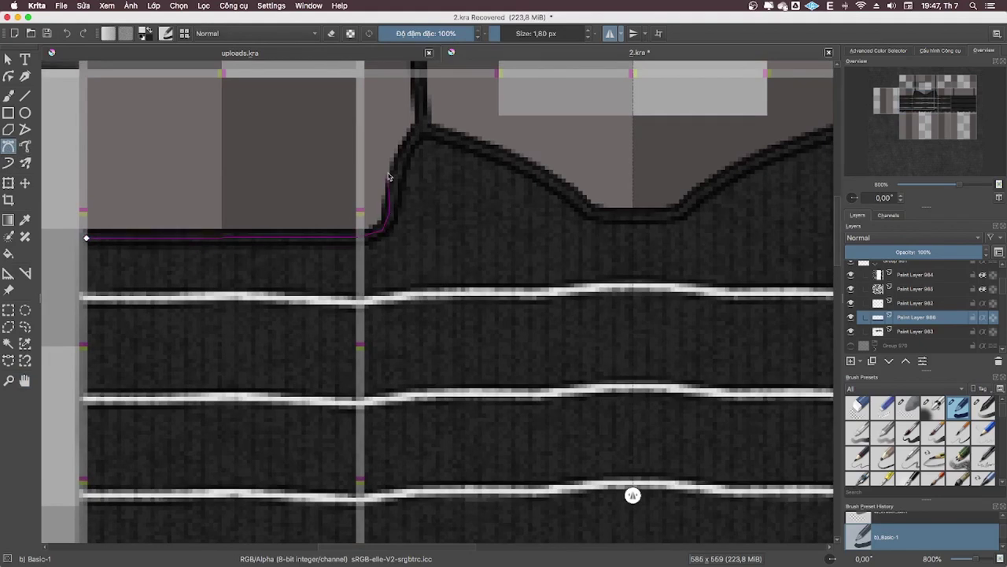
click(421, 128)
click(591, 218)
double_click(636, 218)
drag(636, 219, 471, 332)
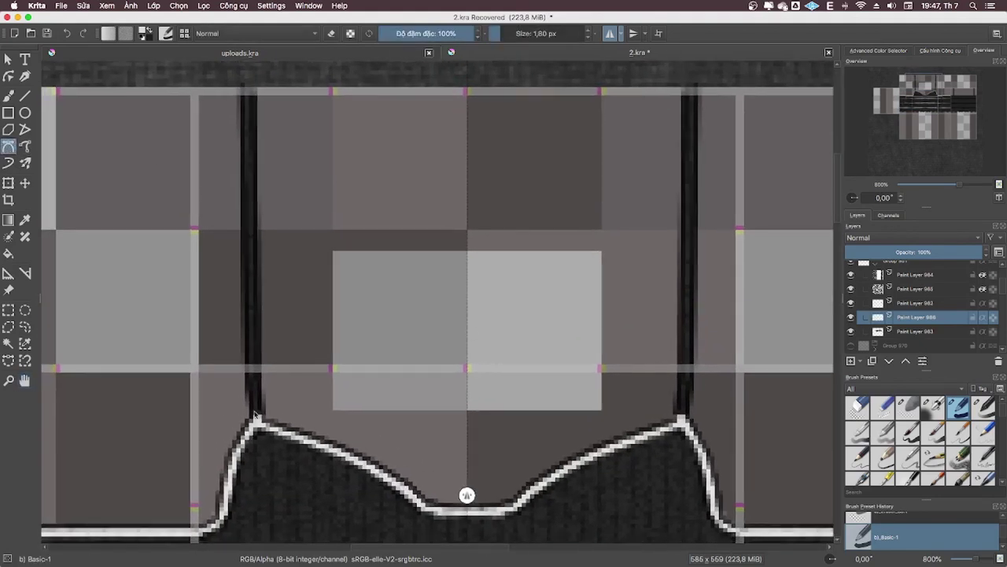
mouse_move(420, 305)
mouse_down()
mouse_move(303, 116)
mouse_move(328, 162)
mouse_move(231, 228)
mouse_up()
key(shift+b)
- Draw four horizontal white highlight lines along the rib seams
click(147, 280)
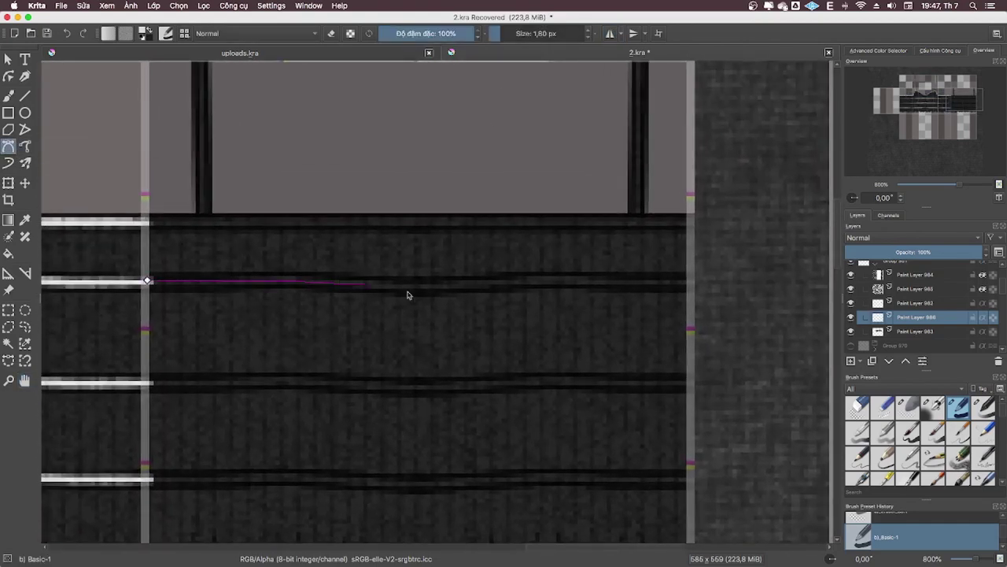
double_click(693, 280)
click(135, 220)
double_click(692, 221)
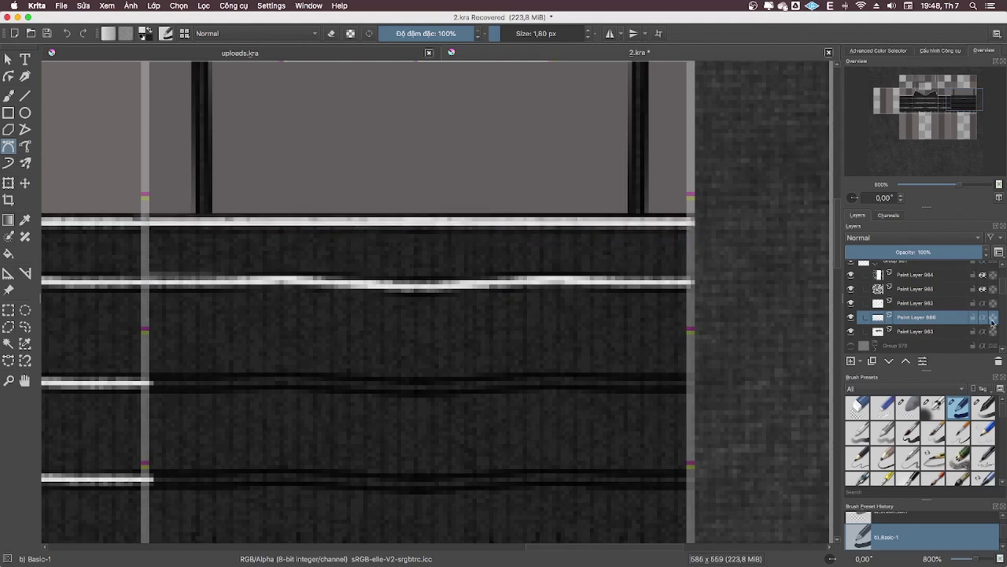
click(145, 381)
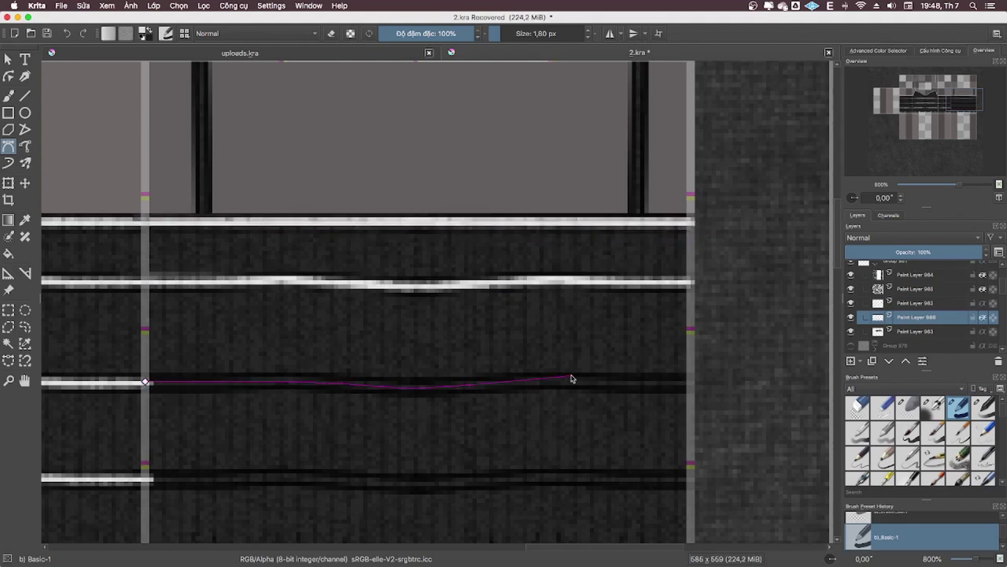
double_click(691, 384)
click(145, 478)
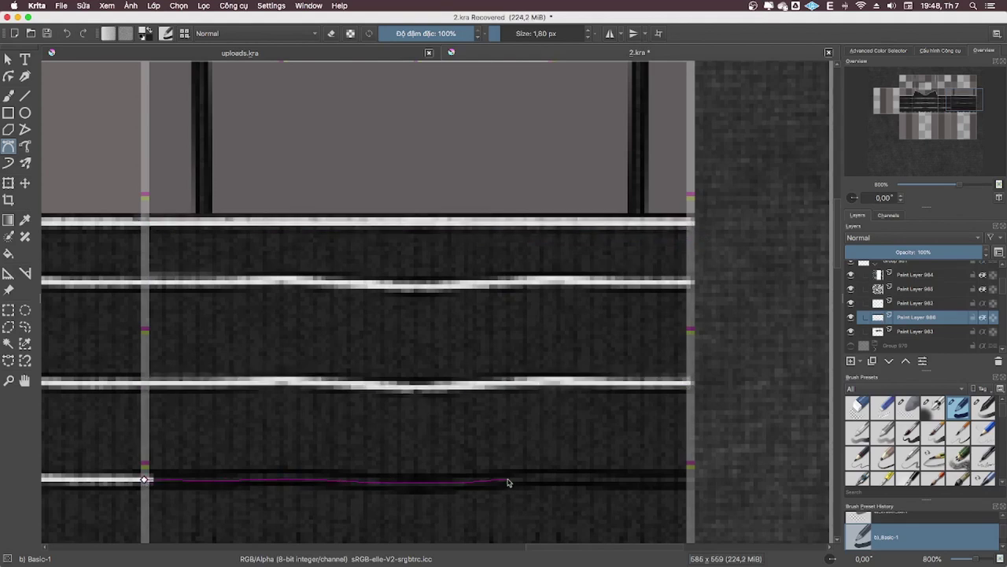
double_click(692, 480)
key(space)
scroll(544, 429, up, 3)
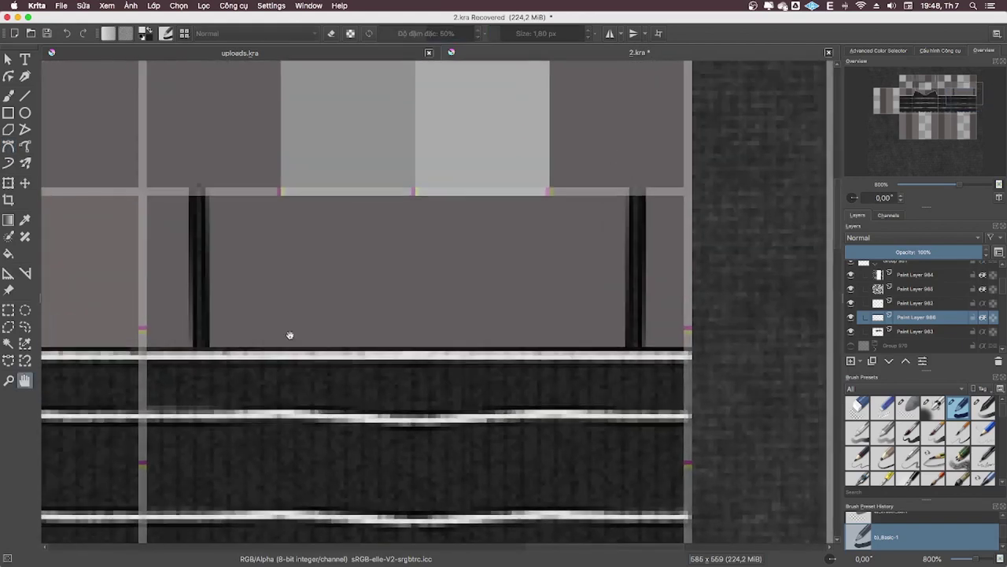
- Draw vertical white highlight lines down both straps
click(198, 351)
double_click(198, 191)
click(637, 353)
double_click(637, 192)
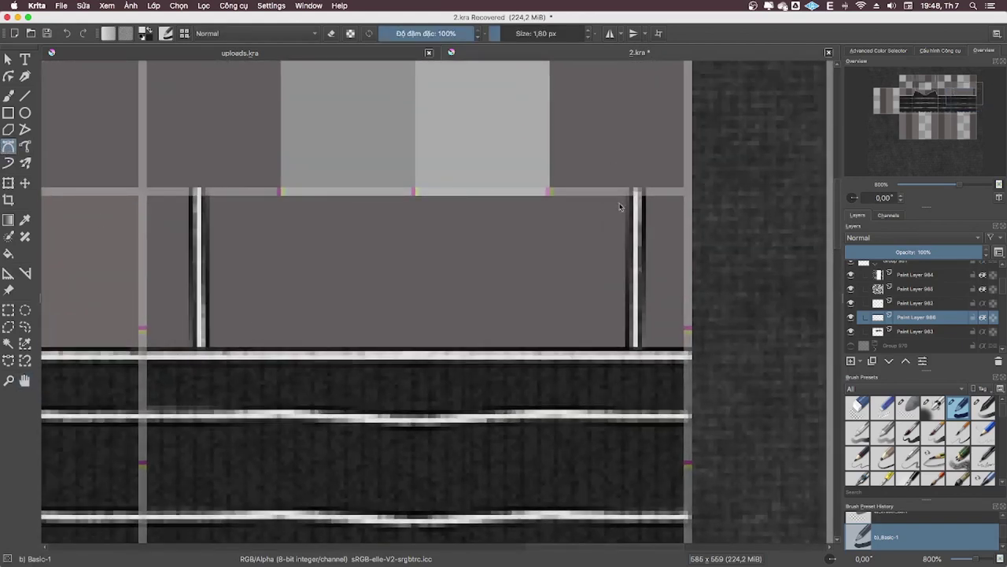
scroll(472, 308, down, 3)
drag(472, 307, 409, 228)
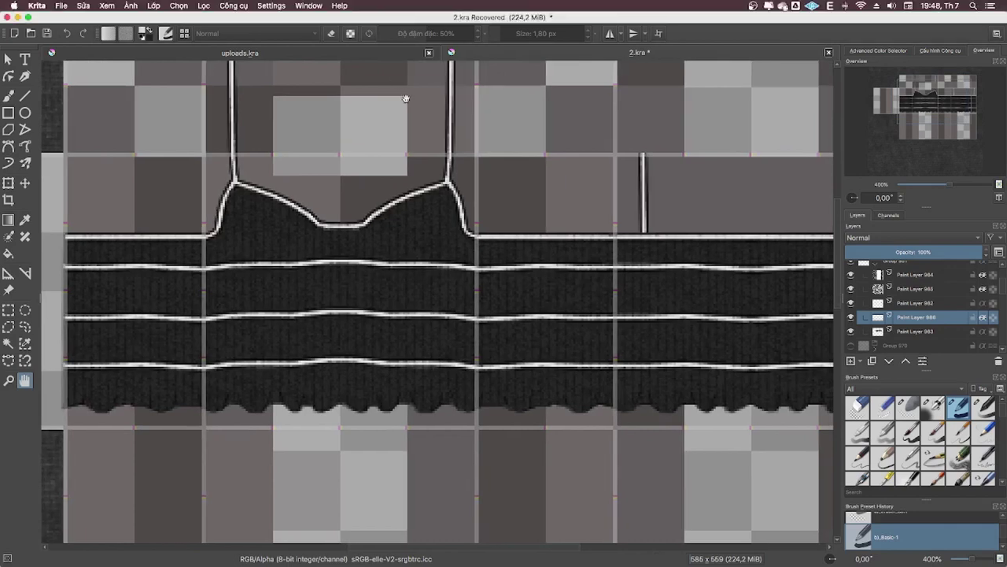
- Blend the white highlight layer in Overlay mode at reduced opacity
drag(402, 120, 393, 145)
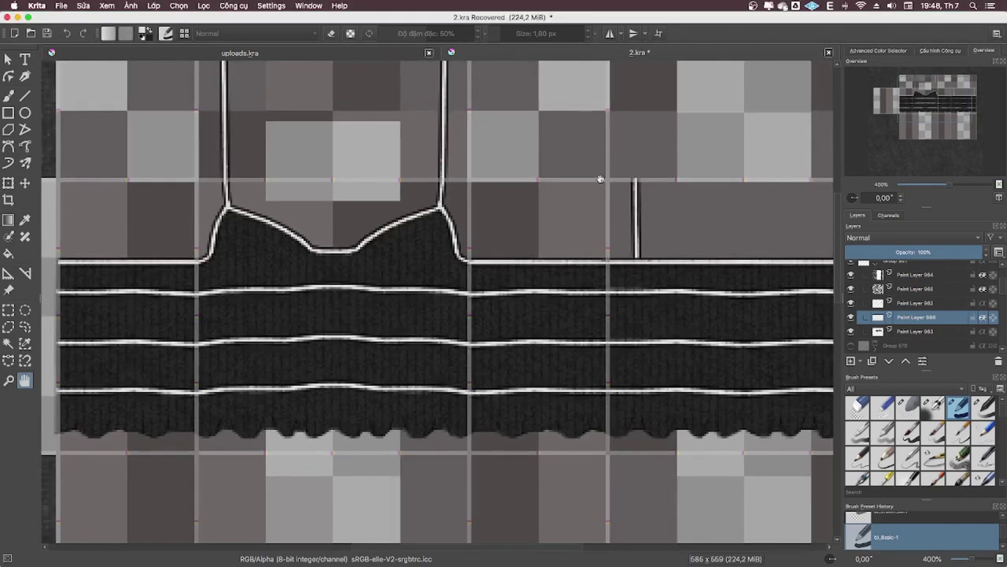
click(917, 238)
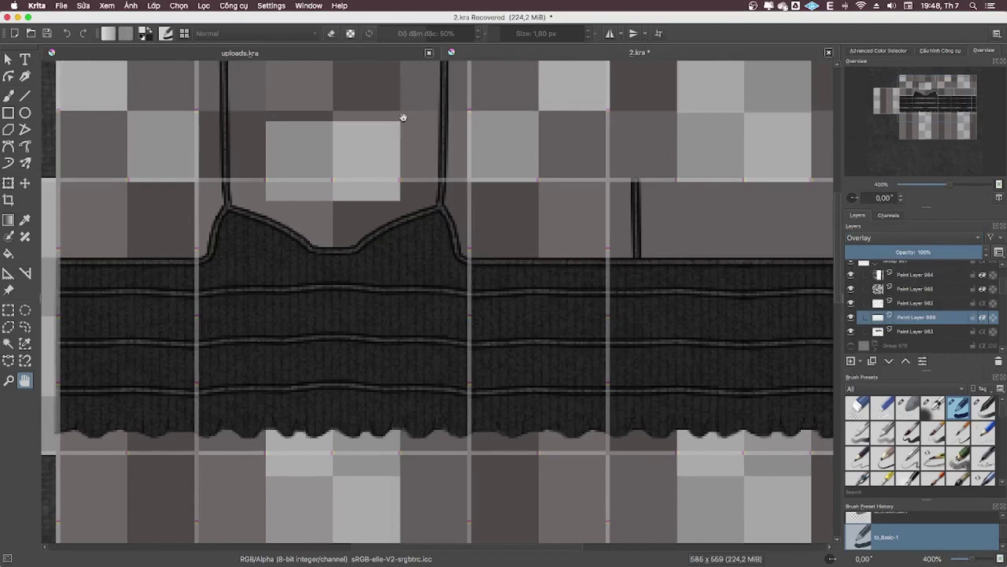
key(b)
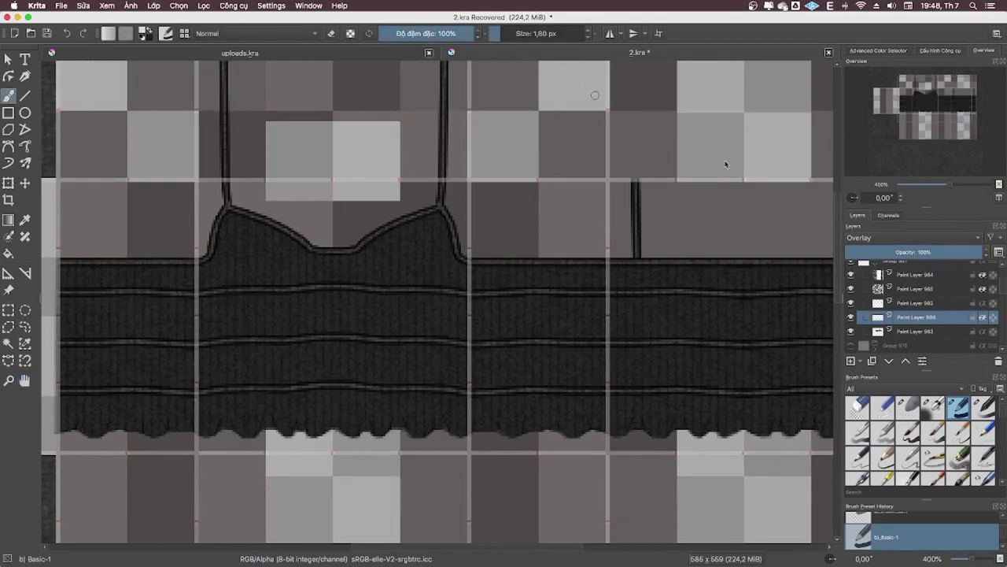
scroll(934, 249, down, 2)
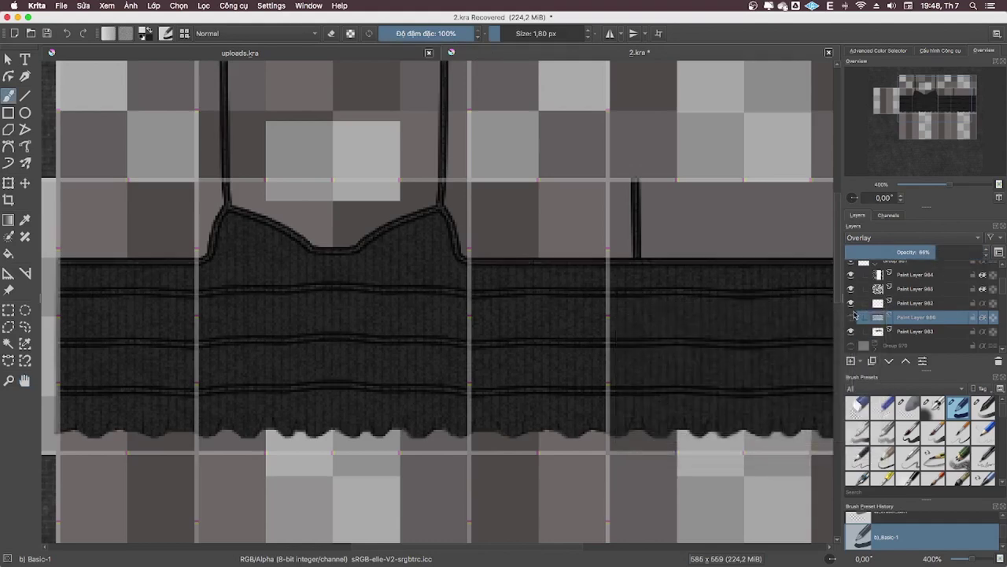
click(907, 251)
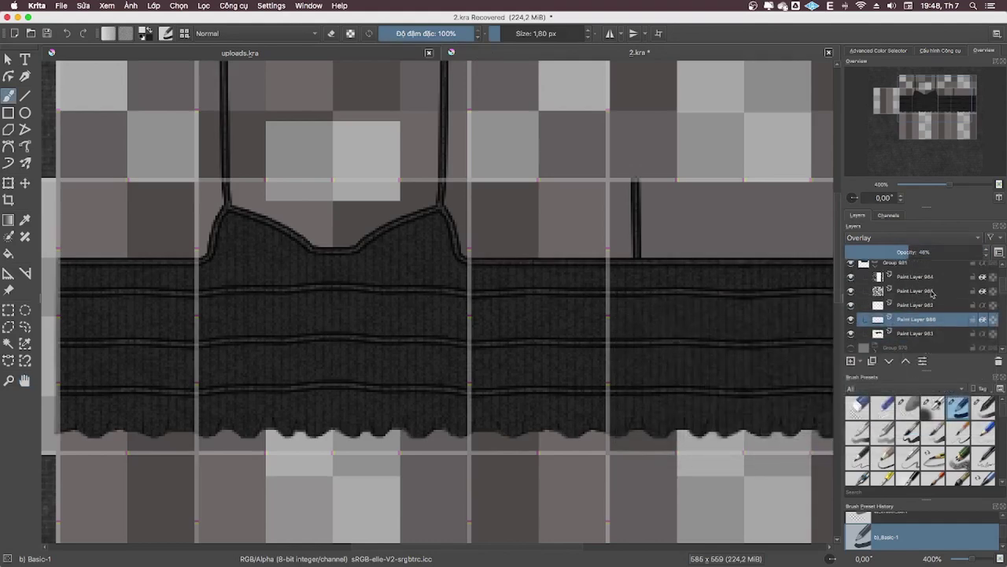
- Set the layer above to Multiply and fine-tune opacities, settling the highlights at 43%
click(923, 309)
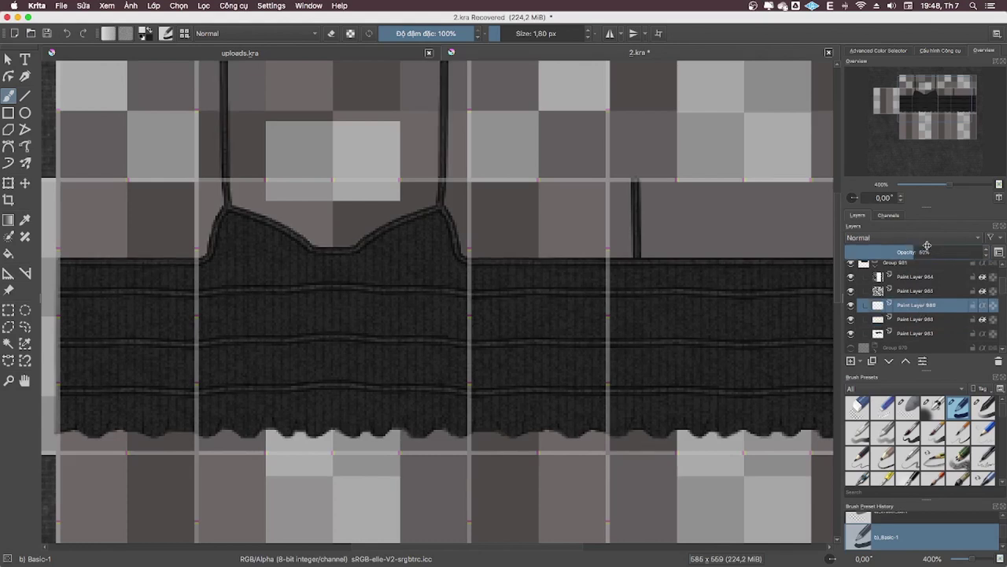
click(927, 237)
click(937, 230)
drag(885, 254, 896, 253)
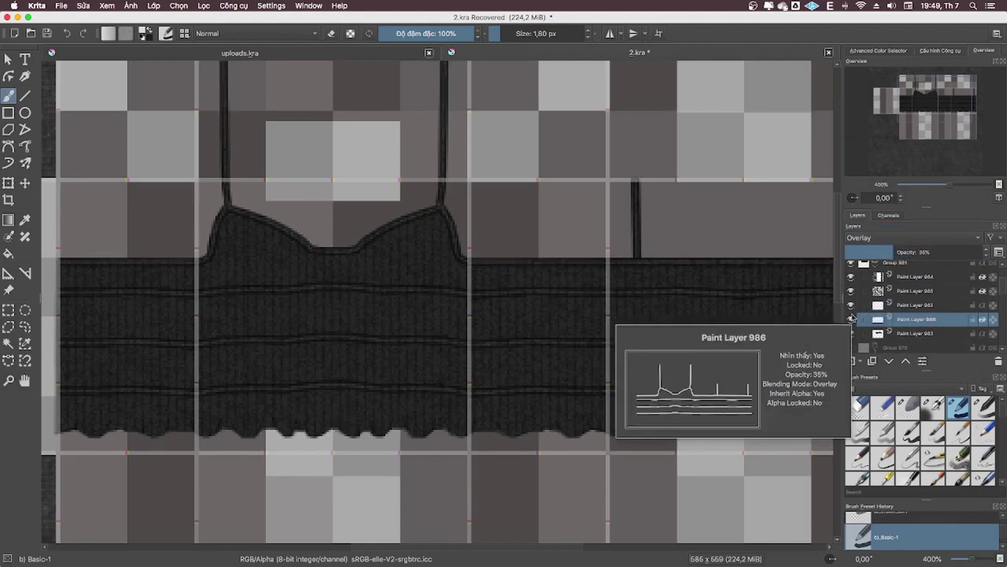
drag(894, 252, 904, 252)
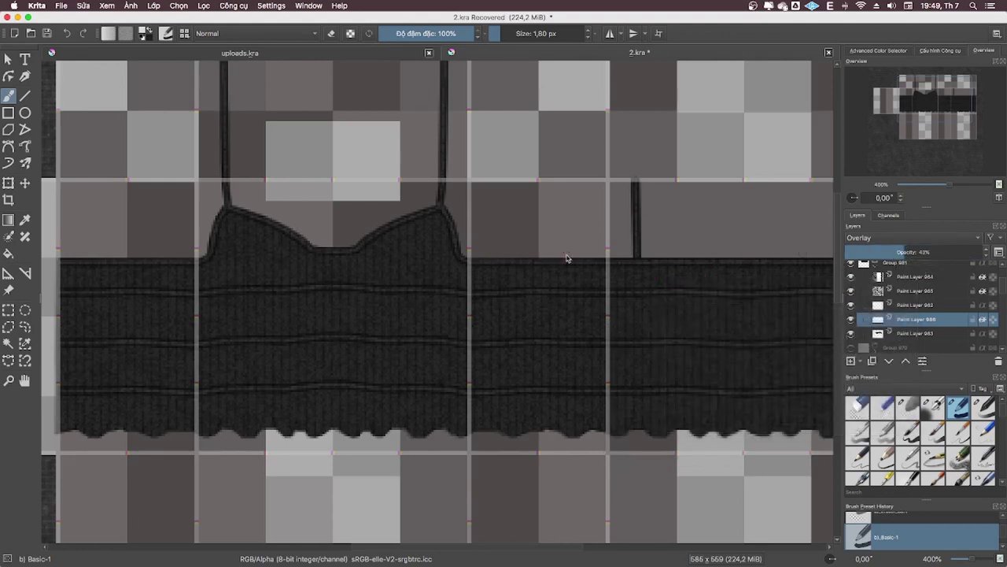
drag(558, 265, 578, 297)
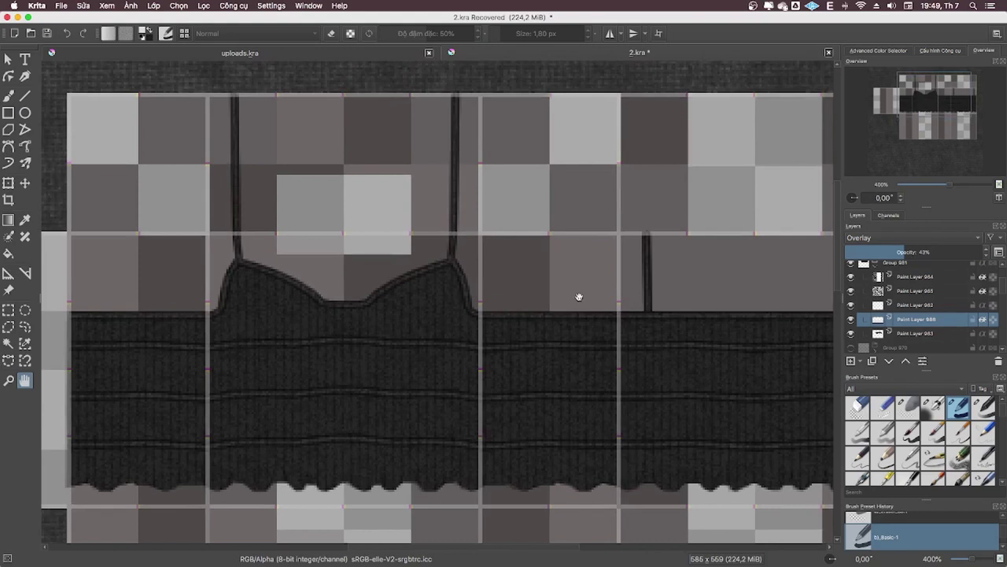
drag(614, 354, 621, 303)
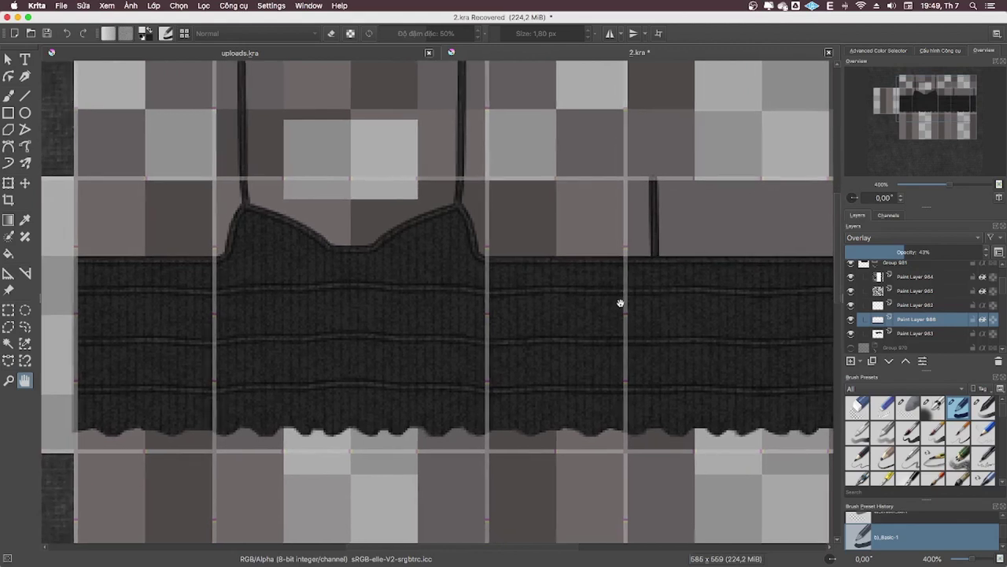
- Add Paint Layer 987 for shading with Inherit Alpha turned on
click(917, 290)
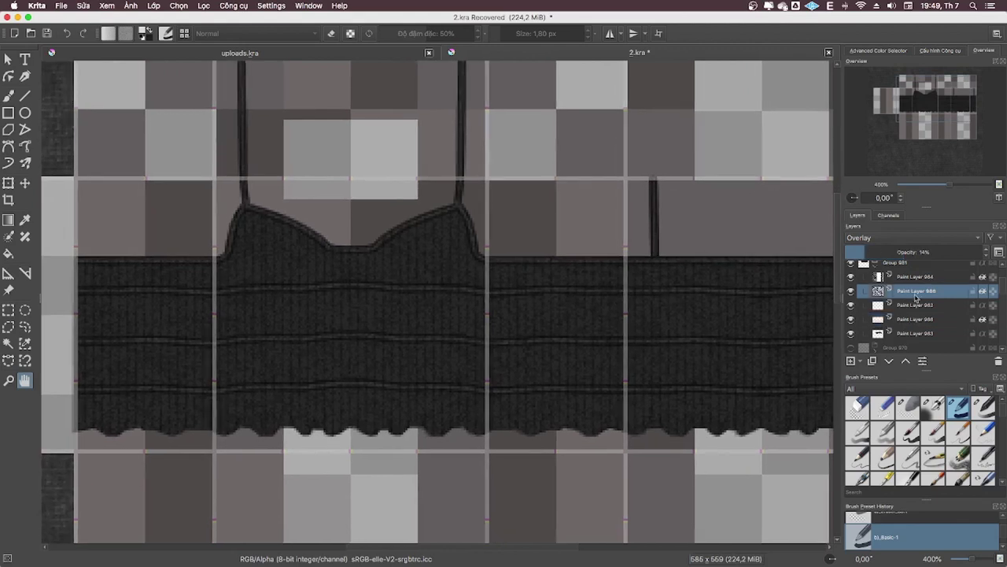
click(894, 307)
click(850, 361)
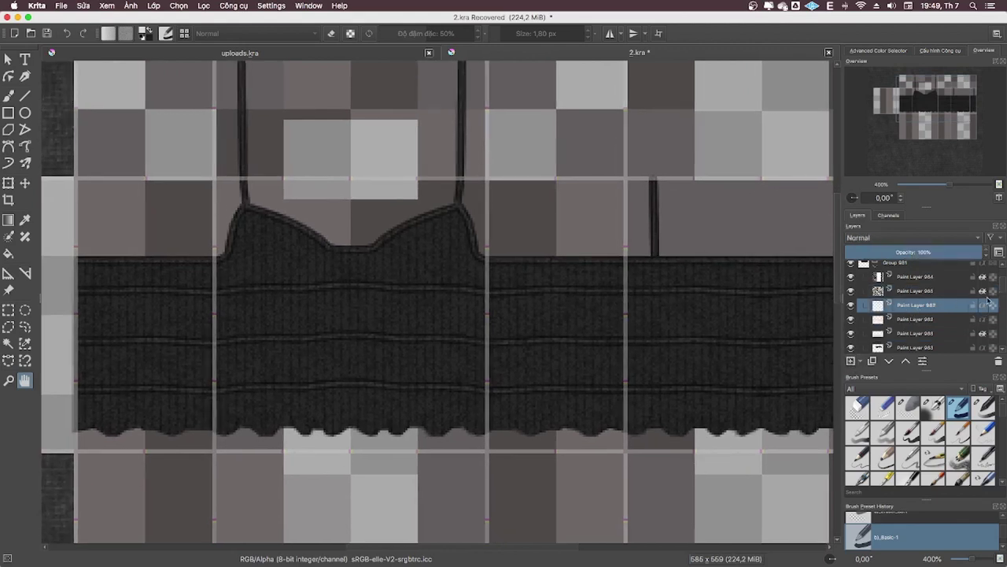
click(983, 306)
- Try painting dark side shading freehand with a larger brush, then undo it
key(b)
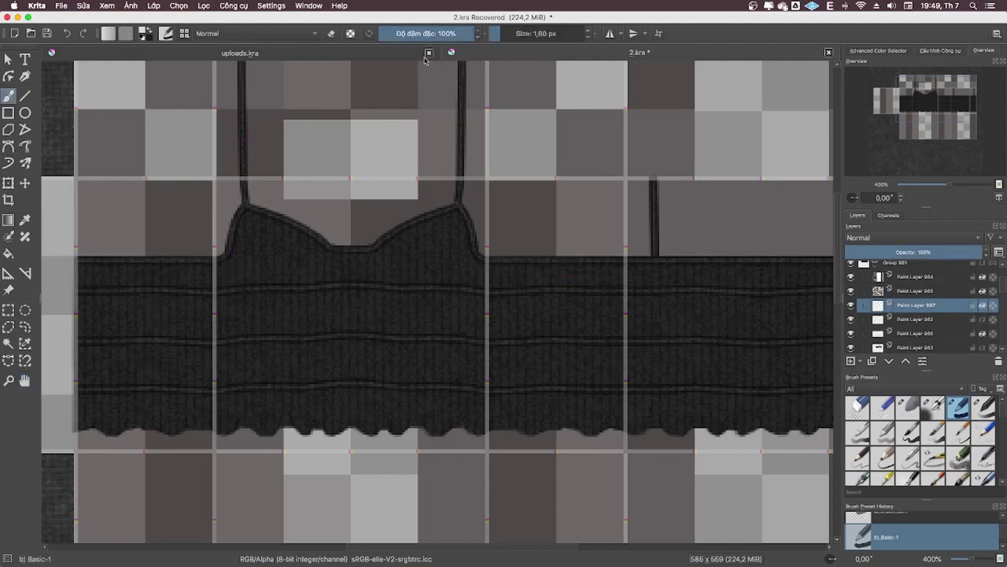
drag(498, 35, 518, 34)
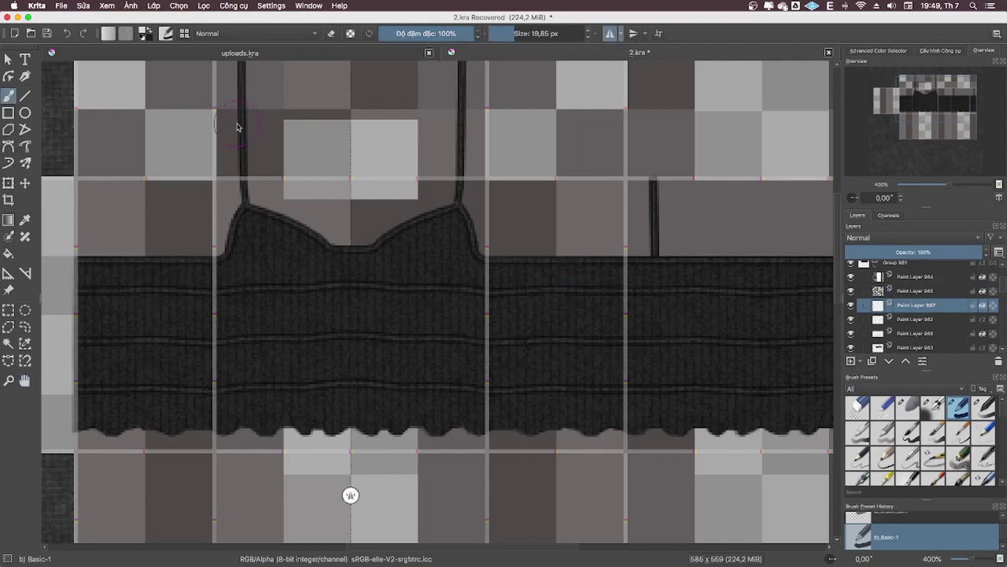
click(870, 52)
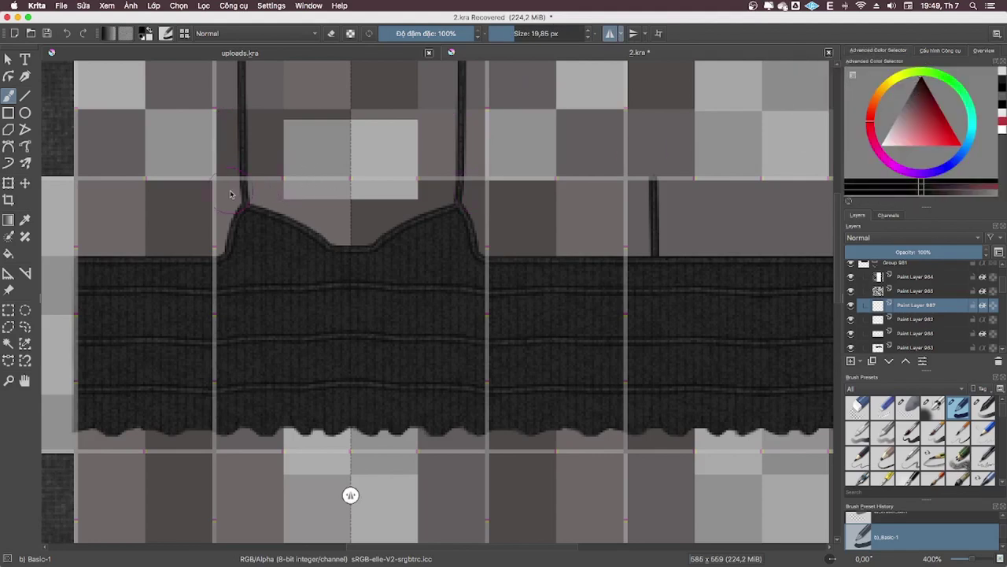
drag(214, 249, 218, 484)
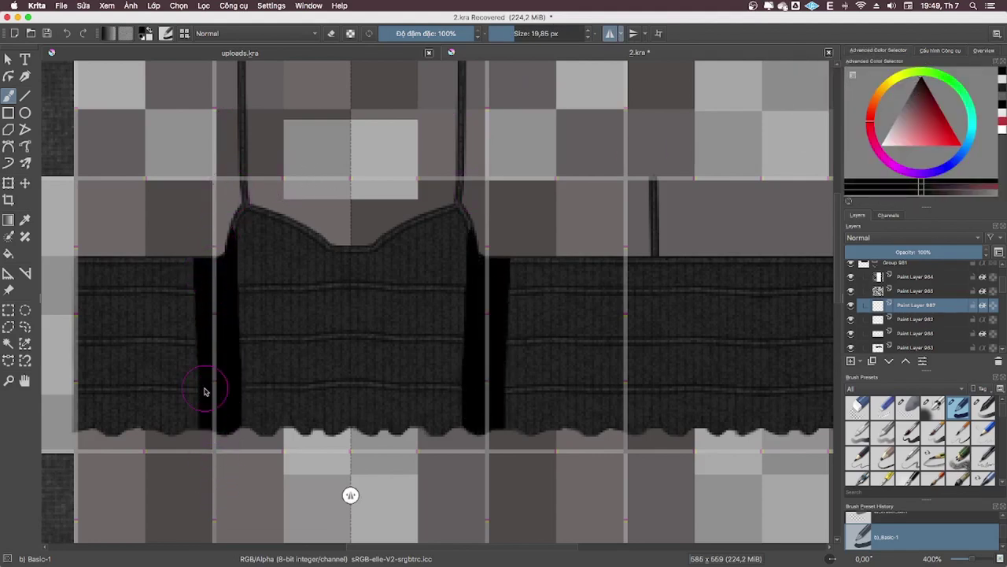
key(ctrl+z)
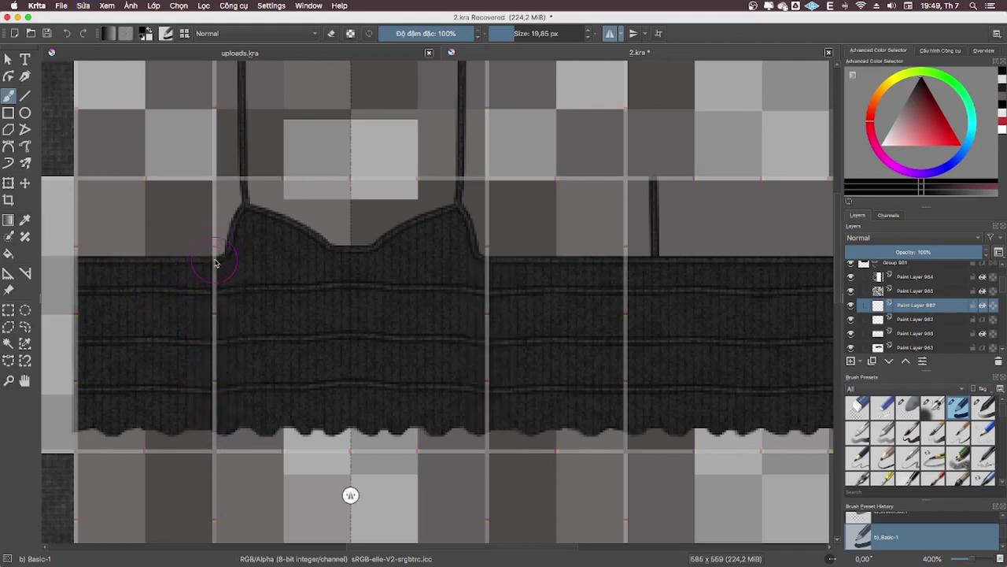
drag(515, 29, 508, 31)
drag(214, 259, 201, 431)
key(ctrl+z)
- Draw straight dark vertical lines along the bodice seams and right edge, then disable mirroring
click(24, 95)
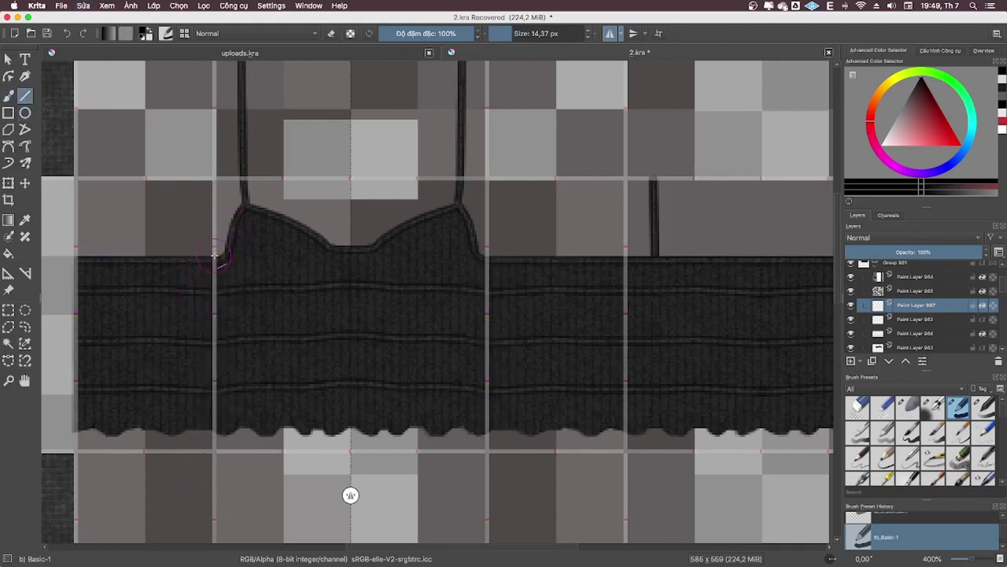
drag(214, 249, 213, 465)
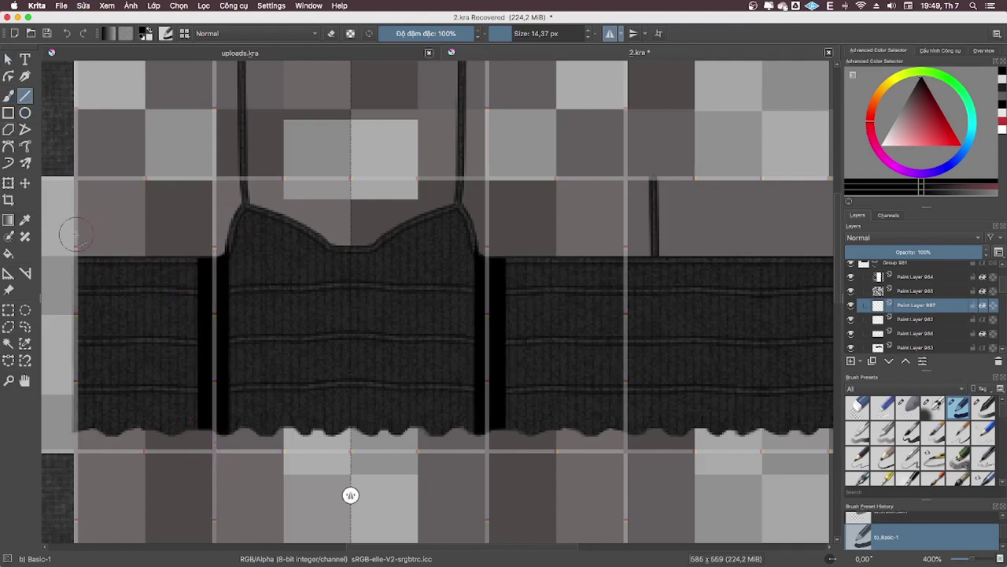
drag(75, 455, 74, 455)
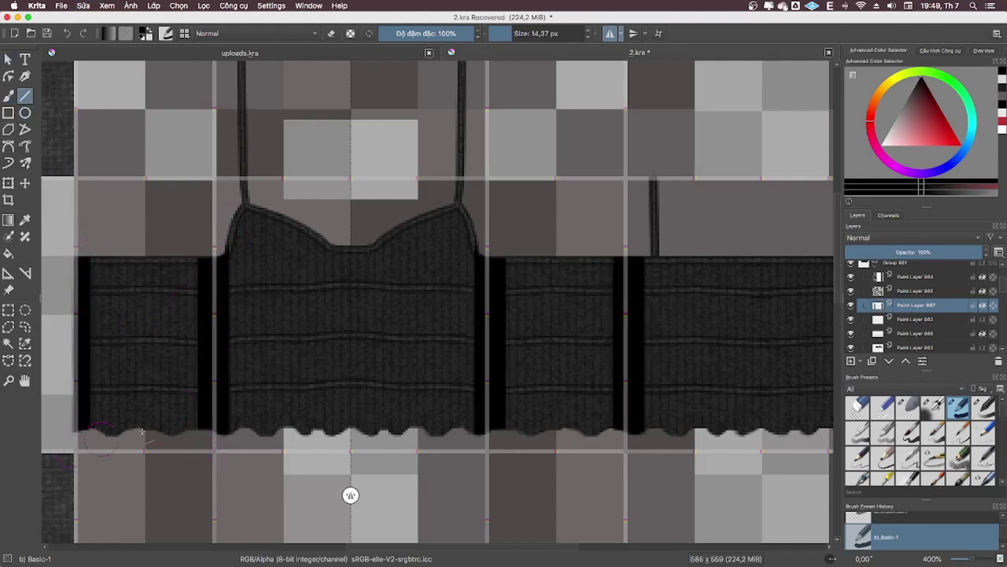
mouse_move(504, 278)
mouse_down()
mouse_move(253, 243)
mouse_move(190, 247)
mouse_up()
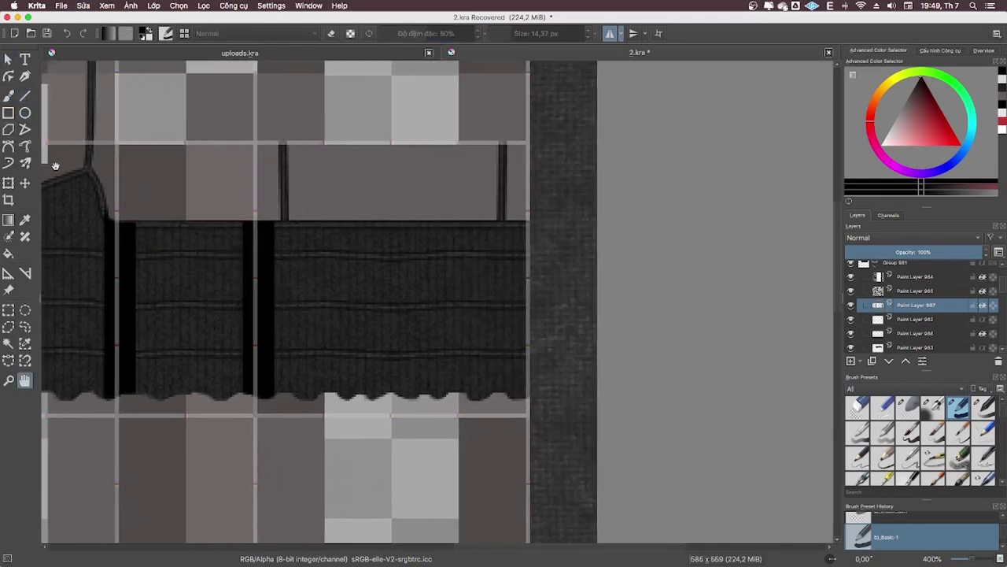
click(25, 94)
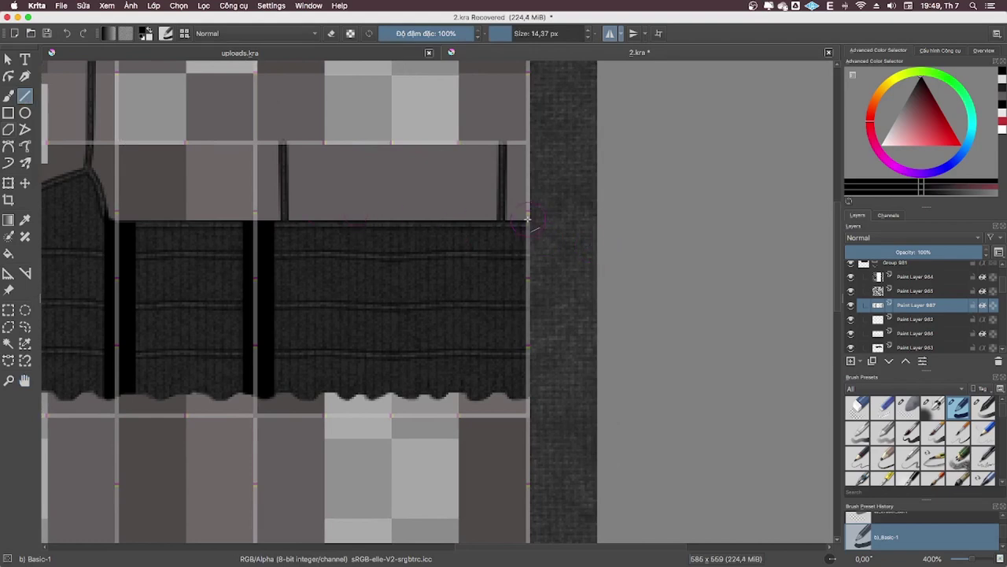
drag(529, 422, 526, 212)
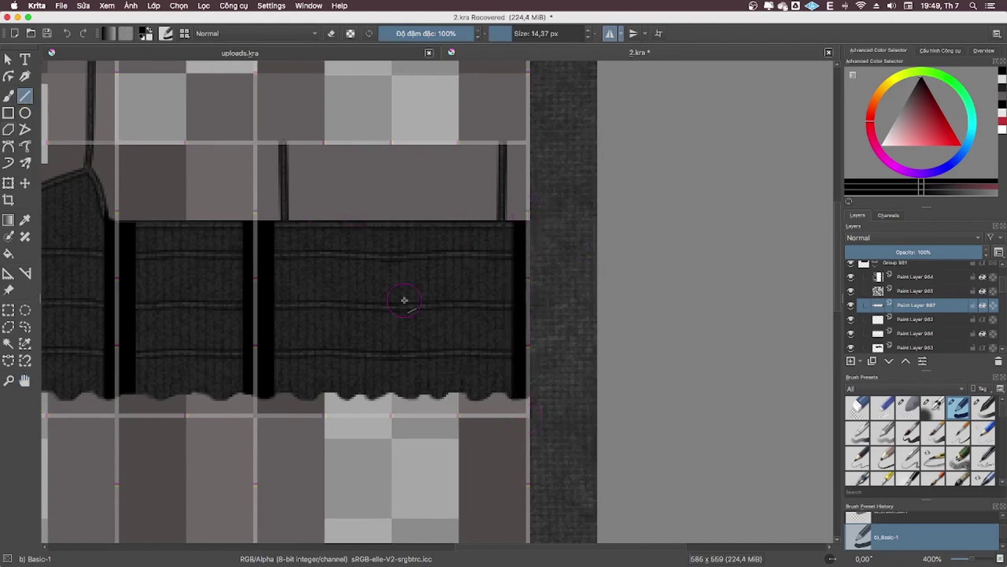
key(h)
mouse_move(215, 268)
mouse_down()
mouse_move(455, 323)
mouse_move(459, 297)
mouse_up()
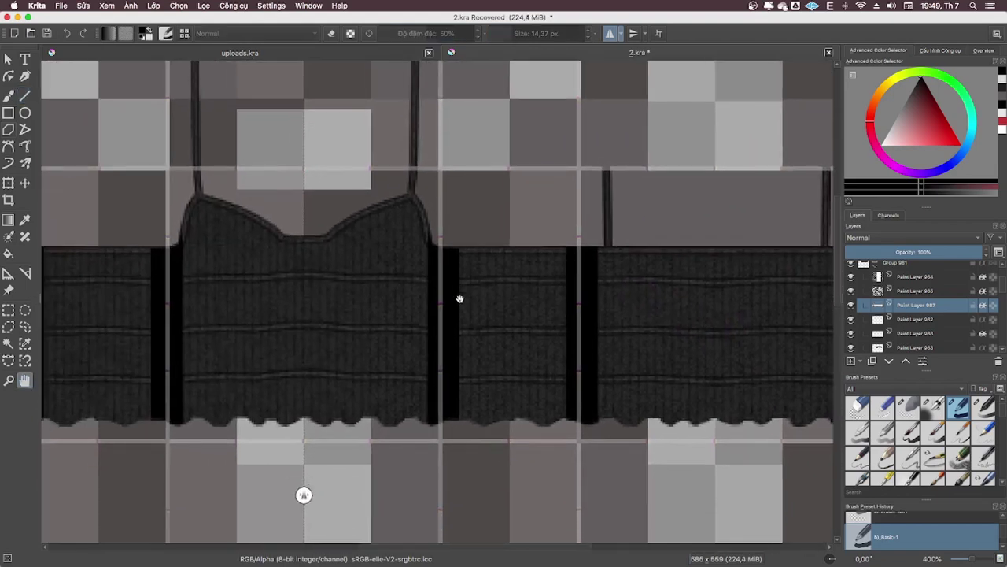
click(610, 33)
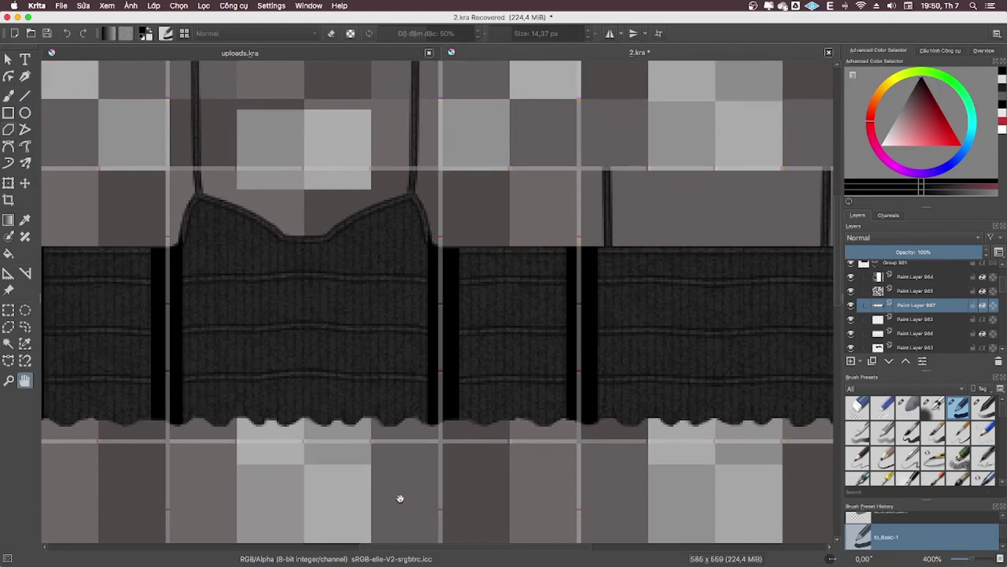
- Pick the Blender Blur brush at 79% opacity and 15.37 px size
key(b)
right_click(442, 383)
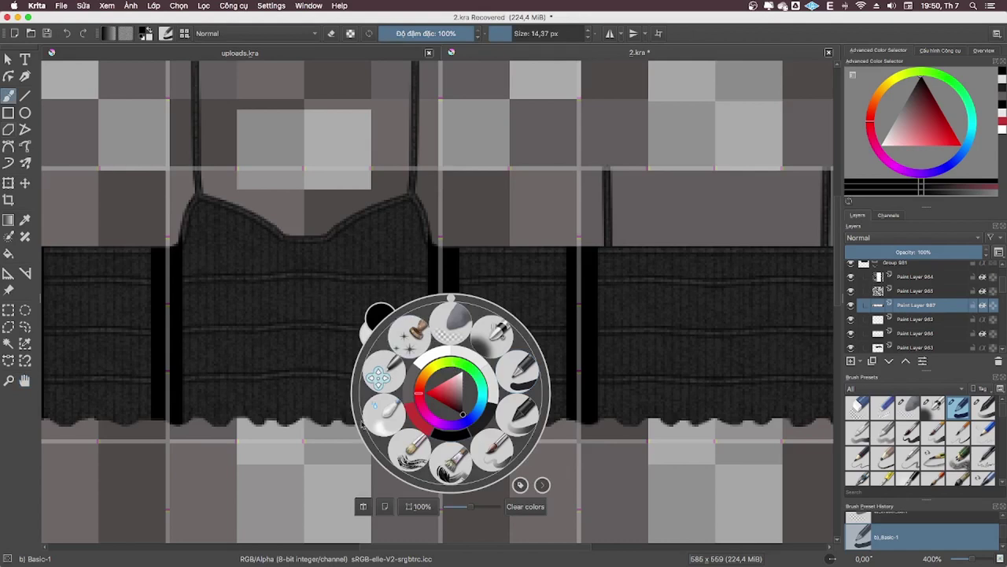
click(384, 415)
click(516, 33)
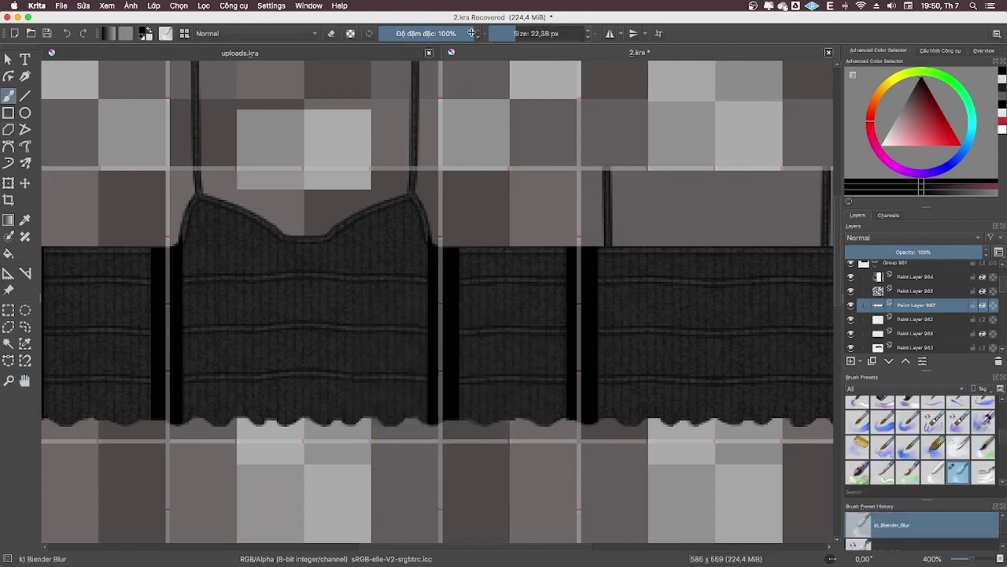
click(460, 33)
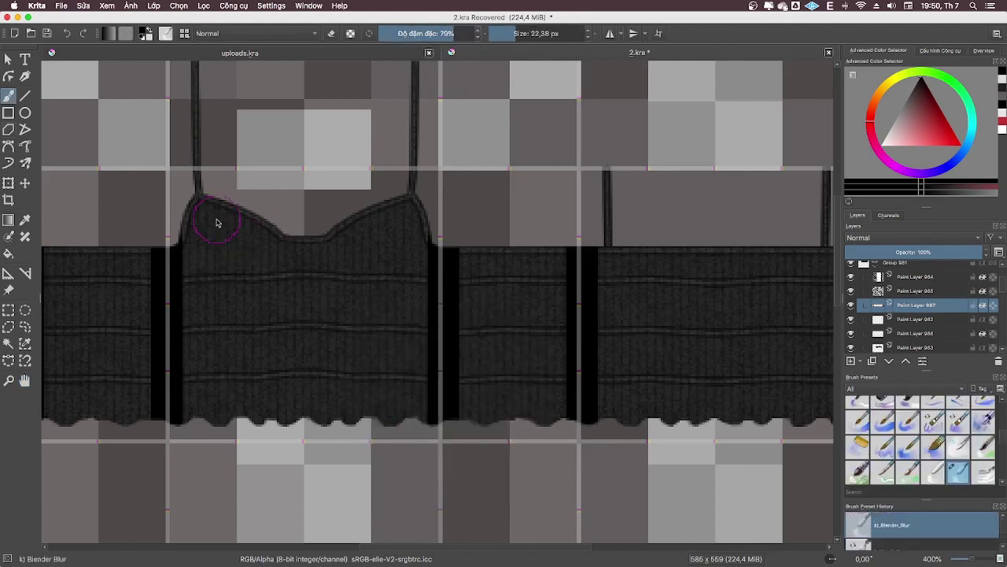
click(499, 35)
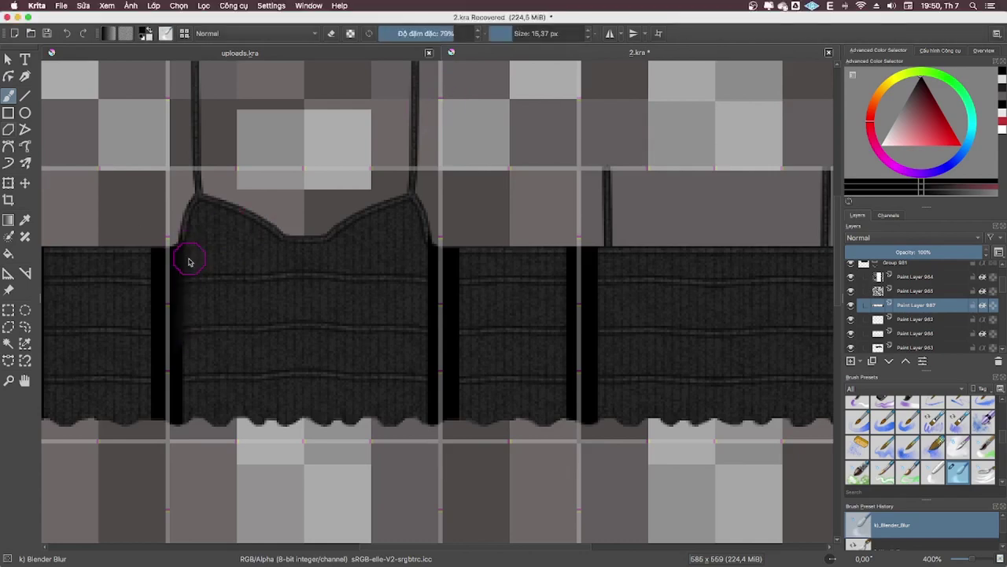
- Blur the four dark seam strips on both bodice panels into soft gradients
drag(155, 251, 145, 410)
scroll(144, 410, left, 5)
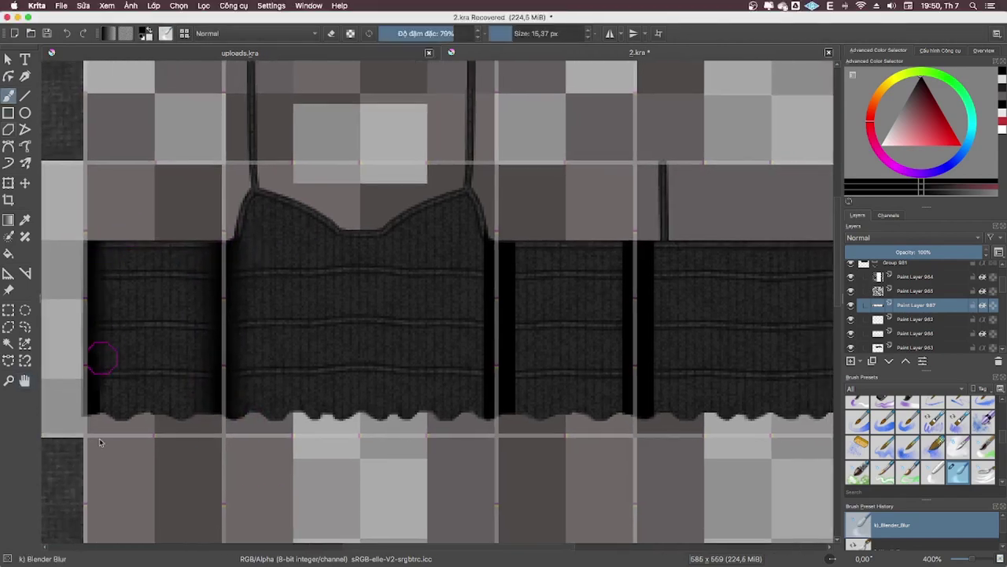
drag(513, 253, 513, 410)
scroll(514, 241, right, 10)
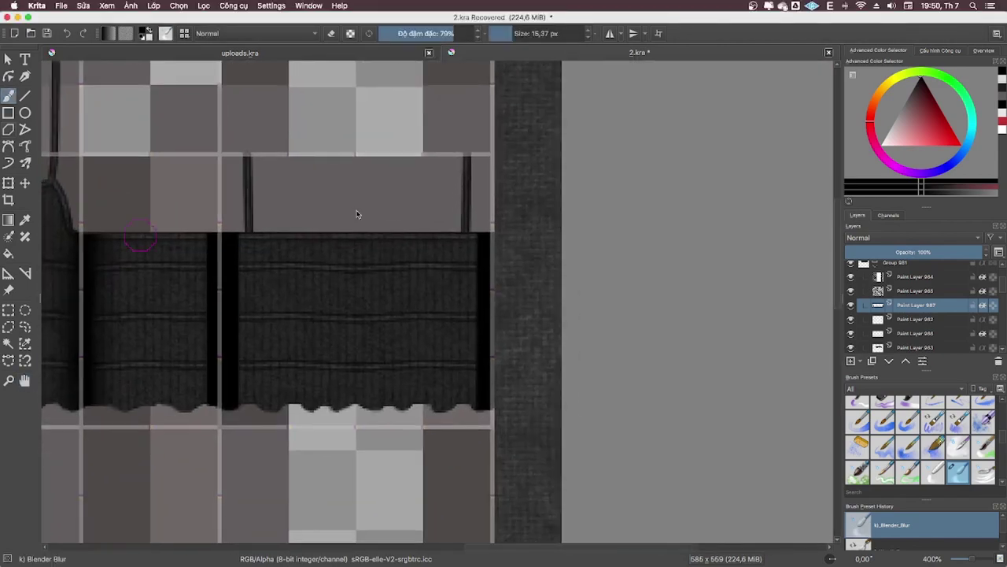
drag(236, 270, 236, 407)
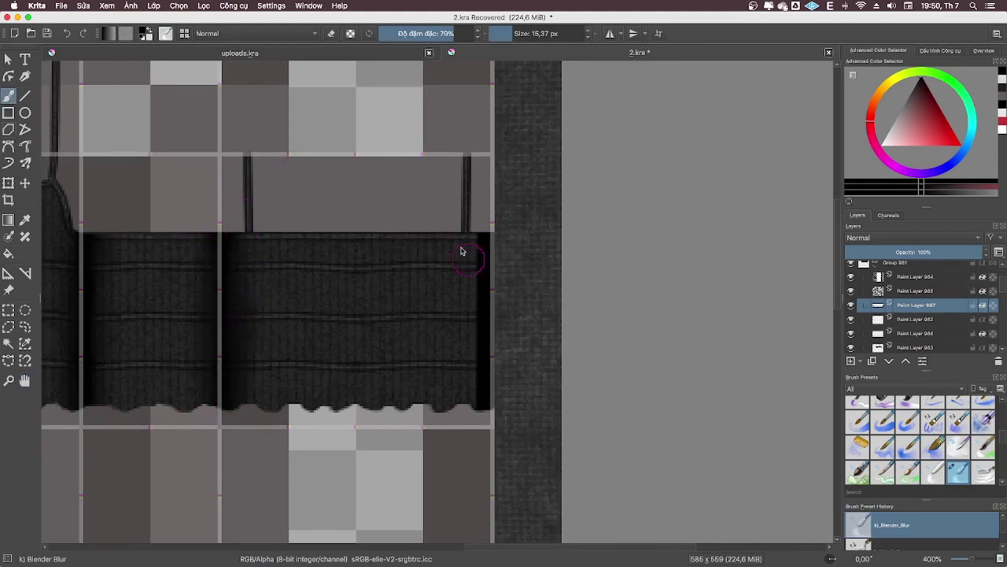
drag(479, 248, 476, 394)
scroll(459, 264, left, 8)
- Lower the seam shading layer's opacity to 37%
key(b)
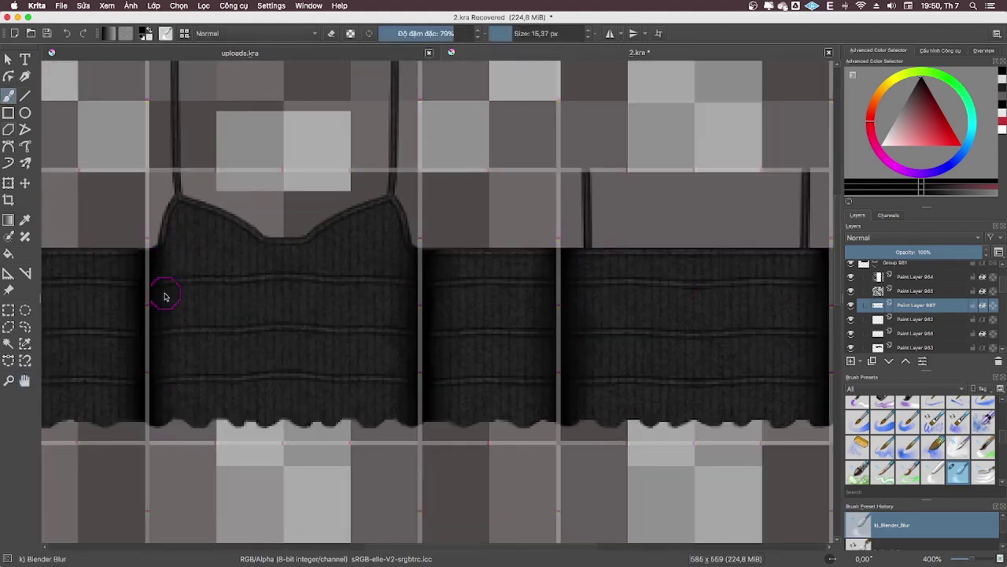
drag(923, 251, 895, 251)
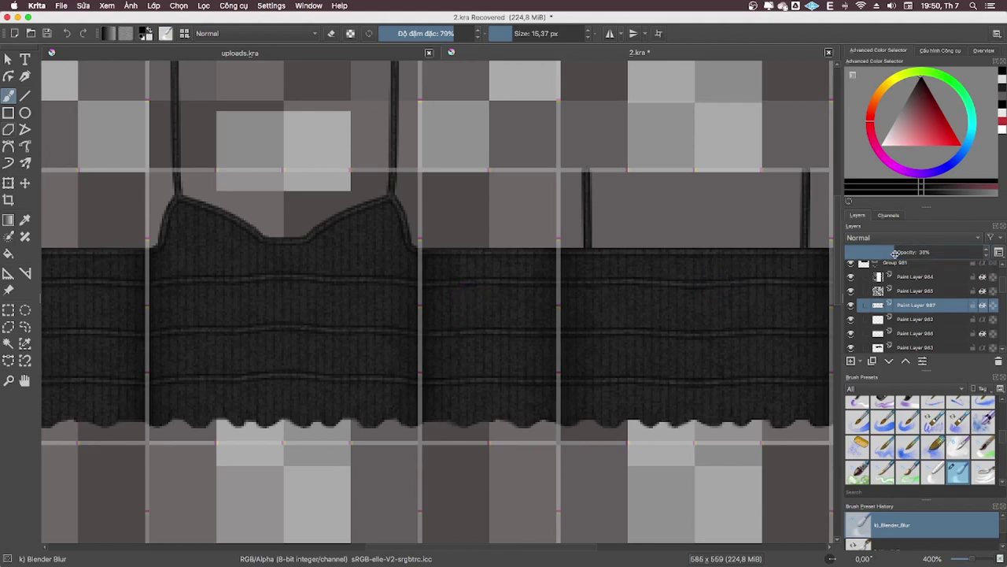
key(h)
drag(229, 295, 324, 295)
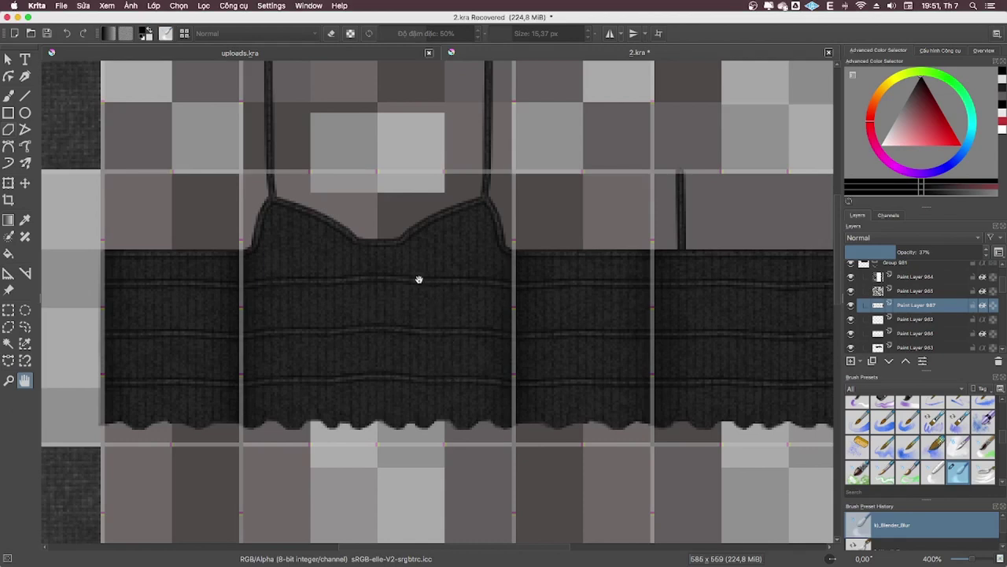
- Restack Paint Layers 982 and 986 above Paint Layer 987 in the Layers docker
click(920, 334)
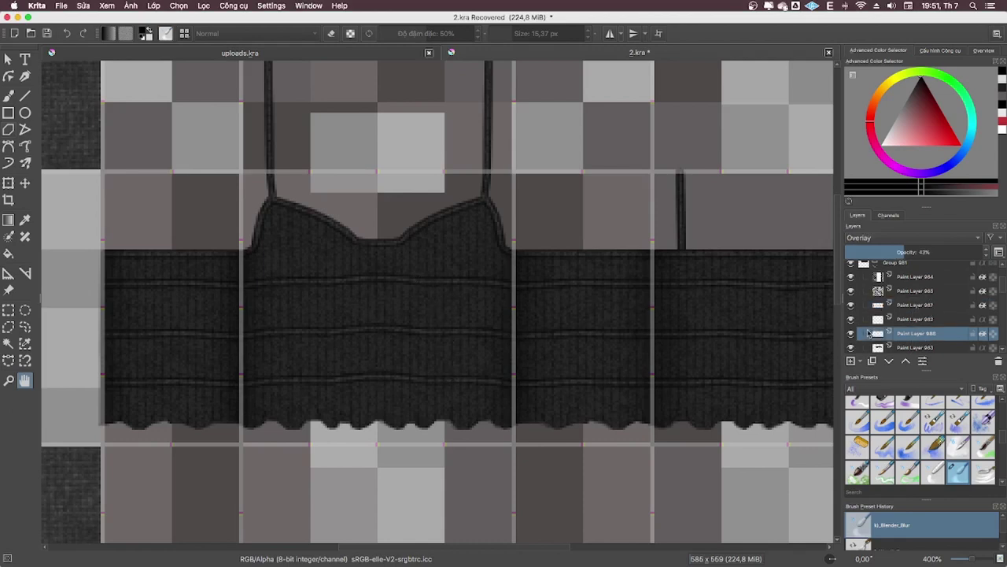
click(872, 319)
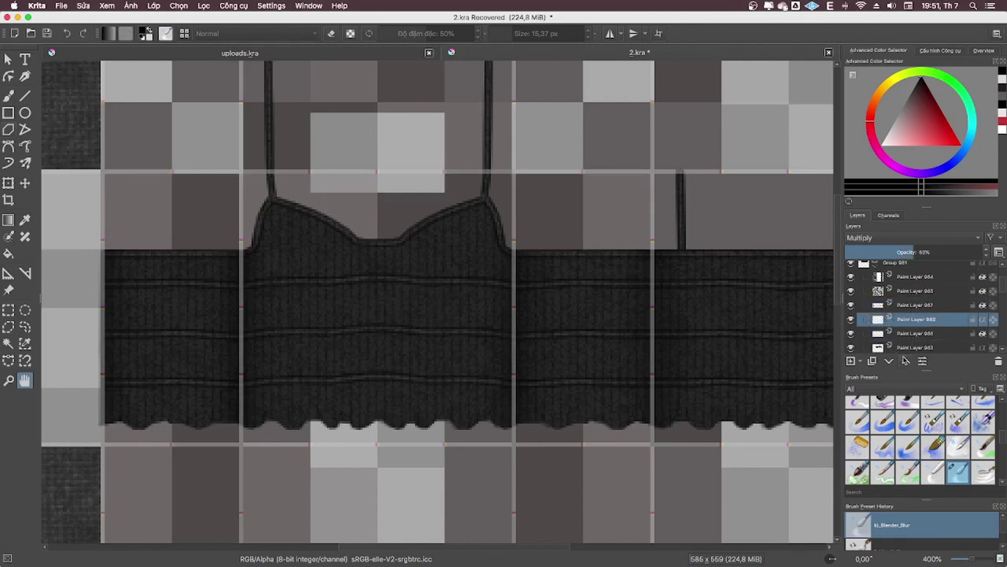
drag(886, 319, 913, 304)
click(912, 335)
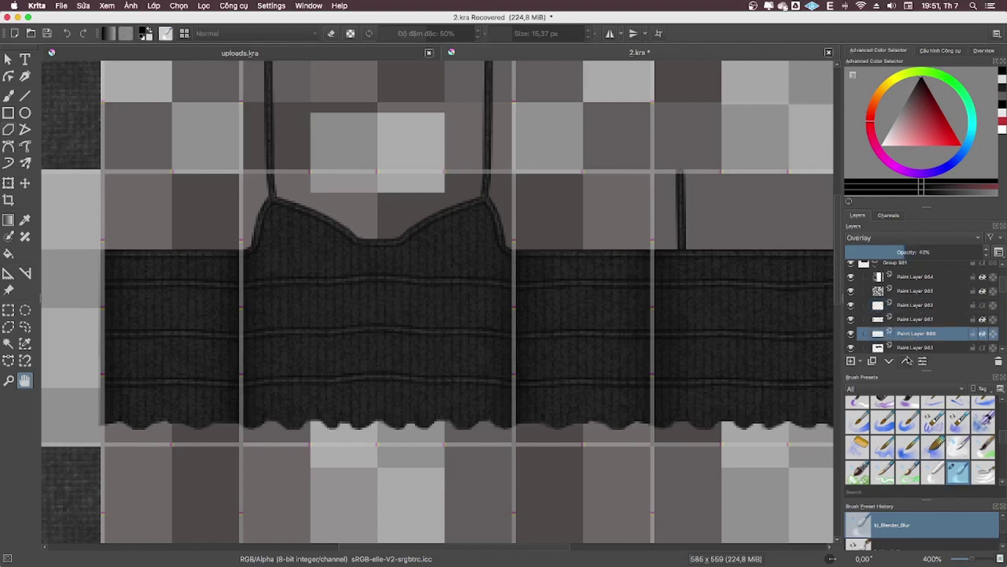
click(906, 361)
scroll(928, 249, up, 5)
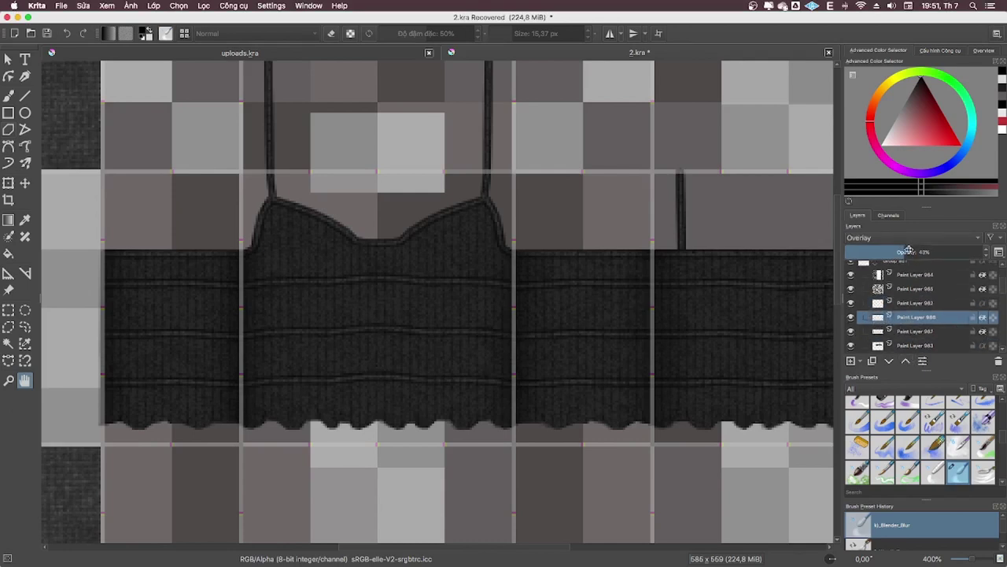
- Add empty Paint Layer 988 above layer 987, then select Multiply layer 983 and open the Layer menu
click(917, 332)
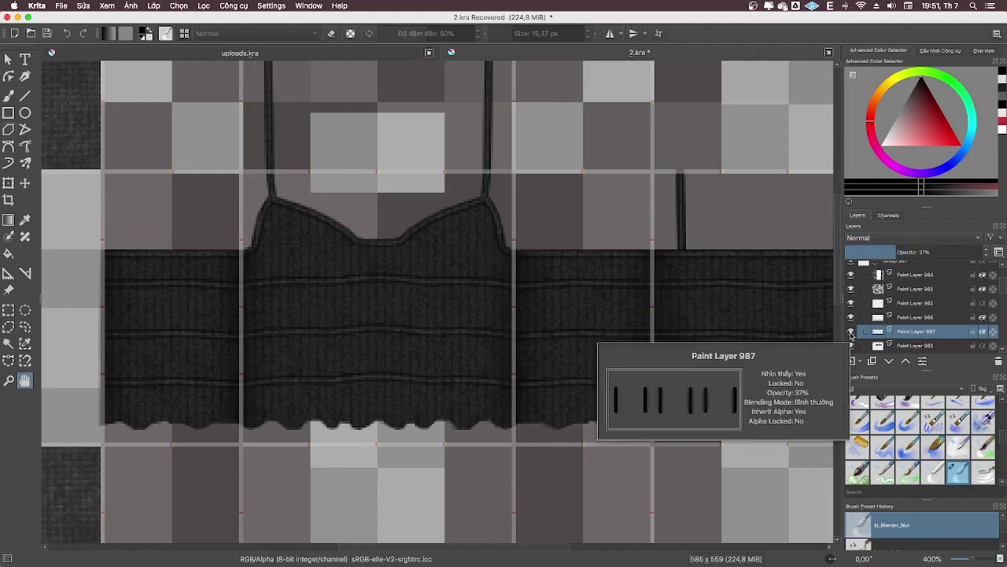
click(851, 361)
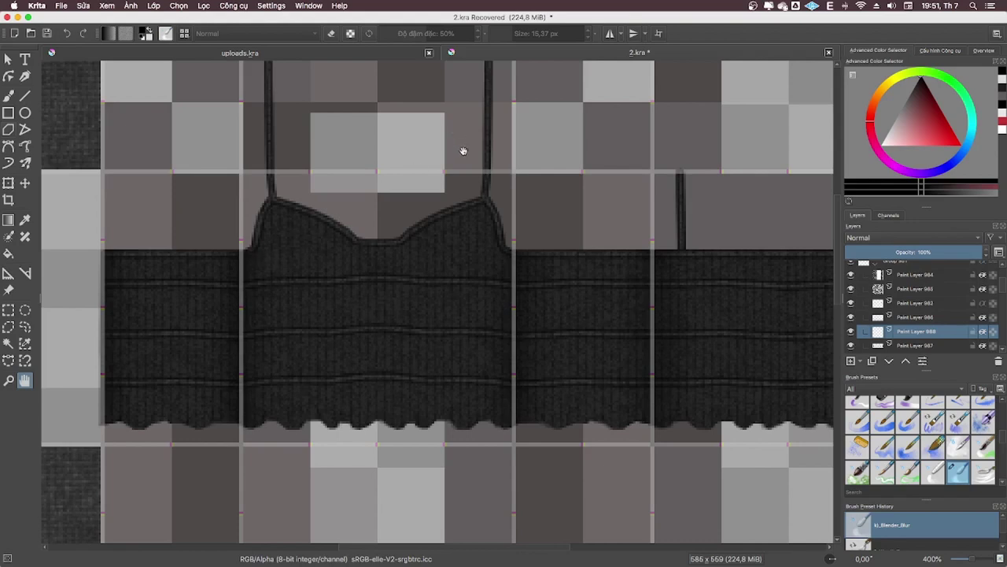
key(b)
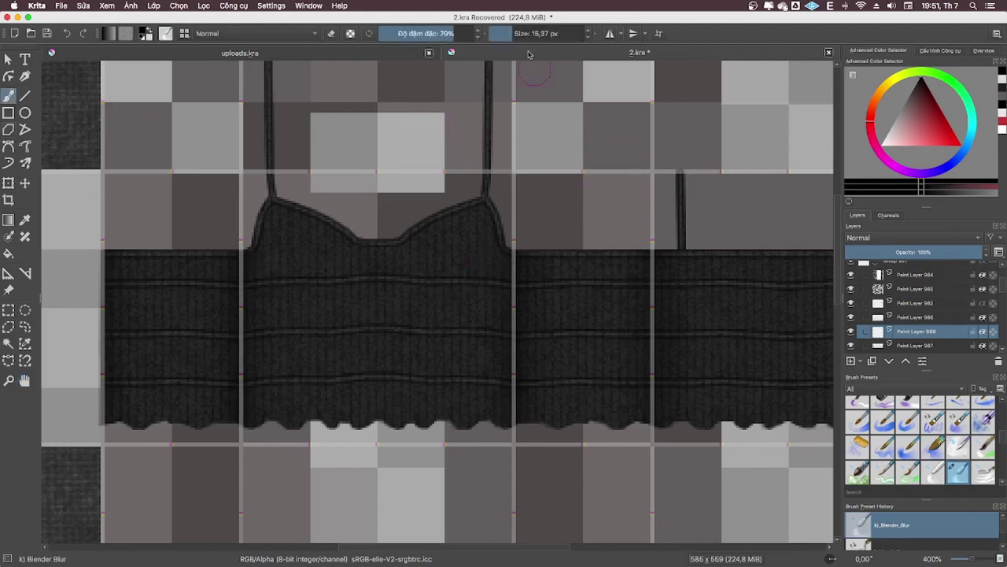
click(899, 304)
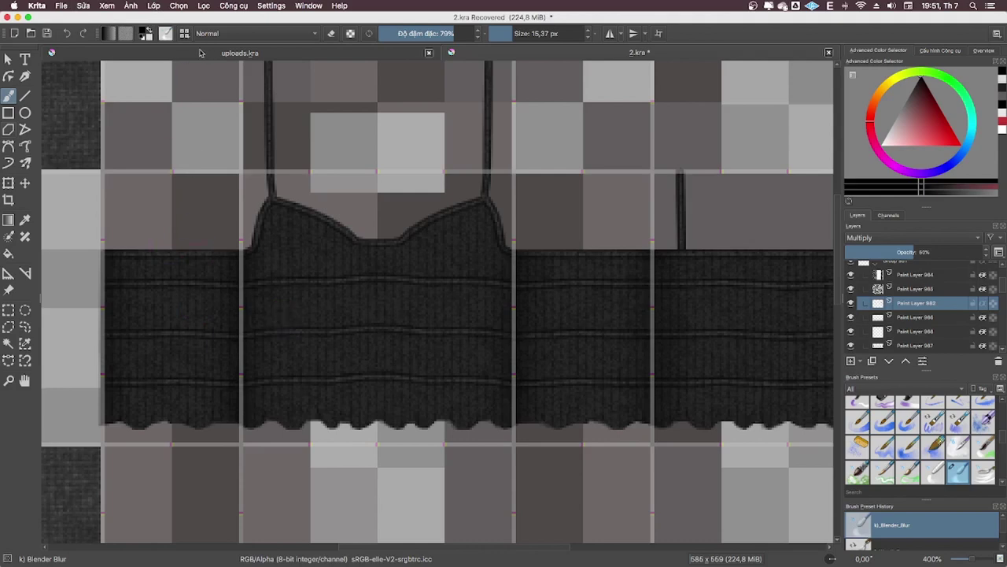
click(157, 7)
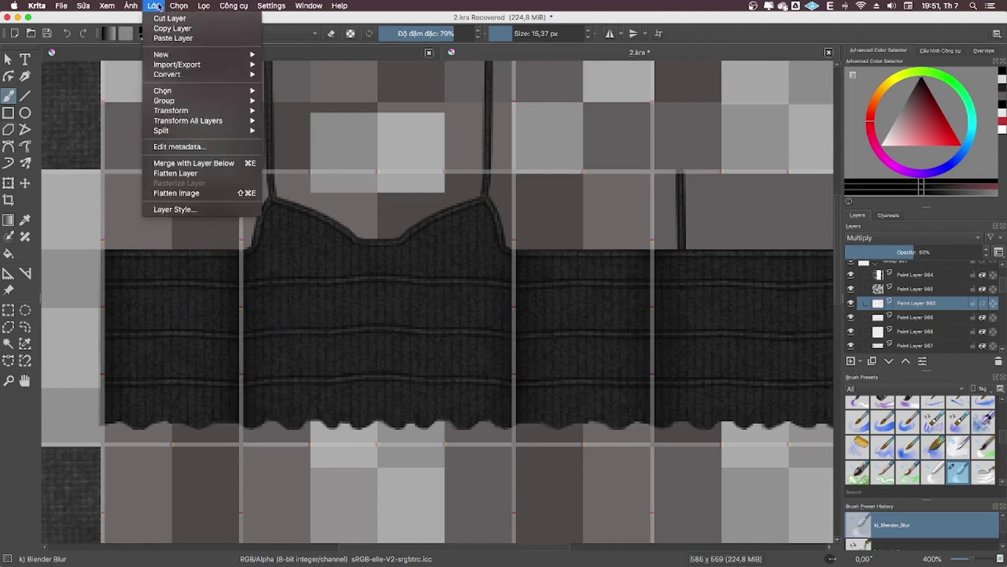
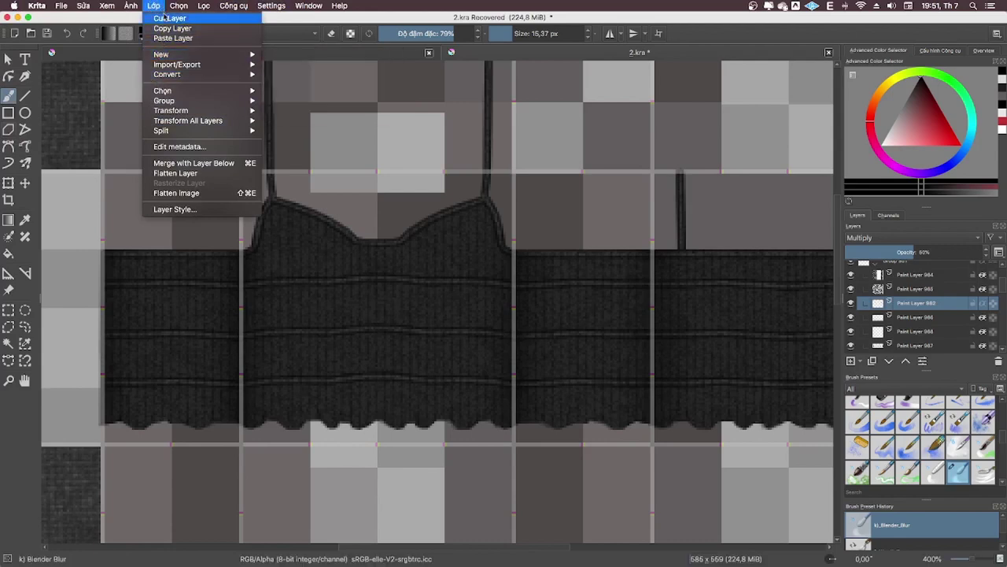
- Open Layer Style for the camisole layer and move the dialog off the camisole
click(178, 210)
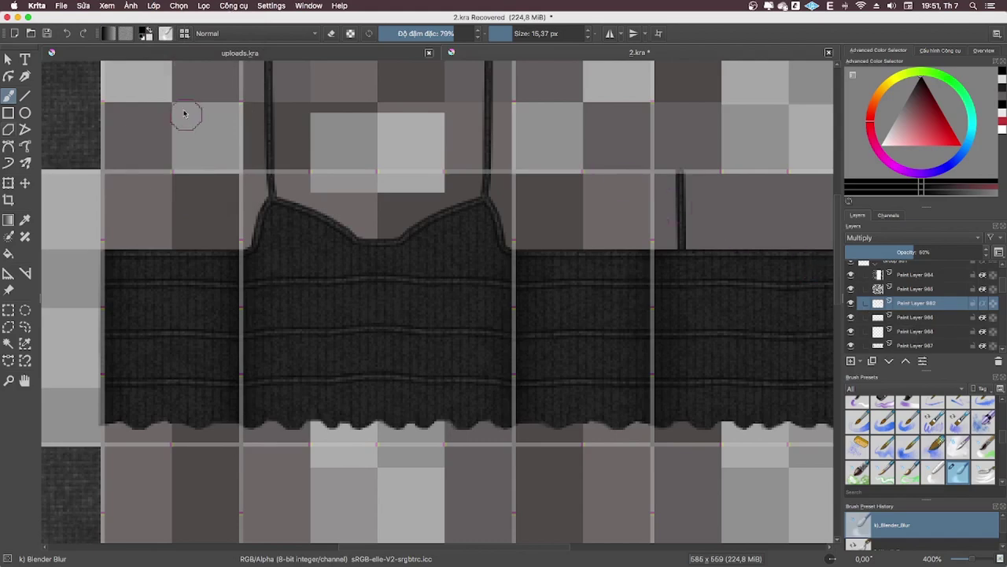
click(153, 6)
click(181, 210)
mouse_move(540, 76)
mouse_down()
mouse_move(765, 110)
mouse_move(759, 125)
mouse_up()
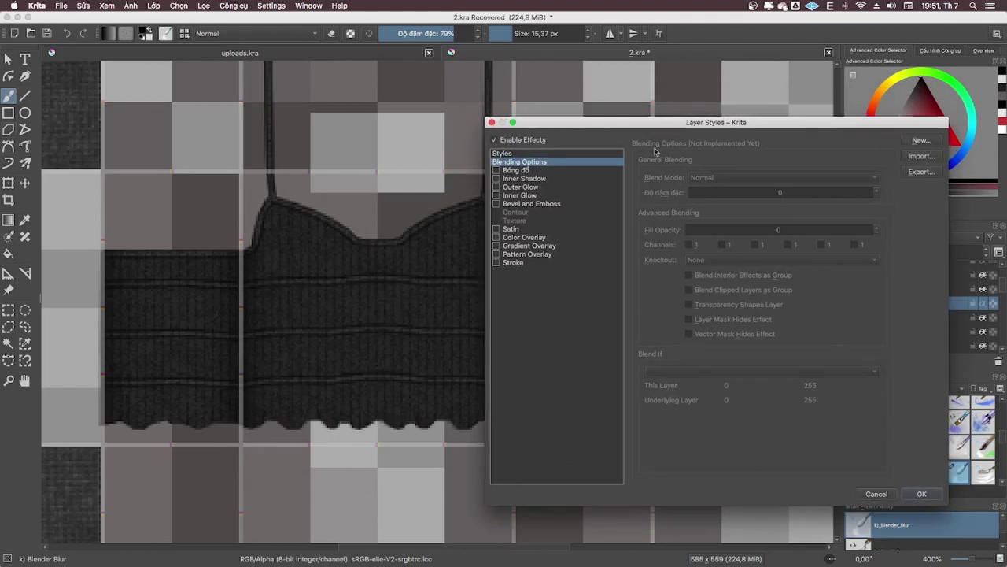
- Enable Drop Shadow with 1 px distance, 21% spread, 2 px size and 100% opacity
click(514, 171)
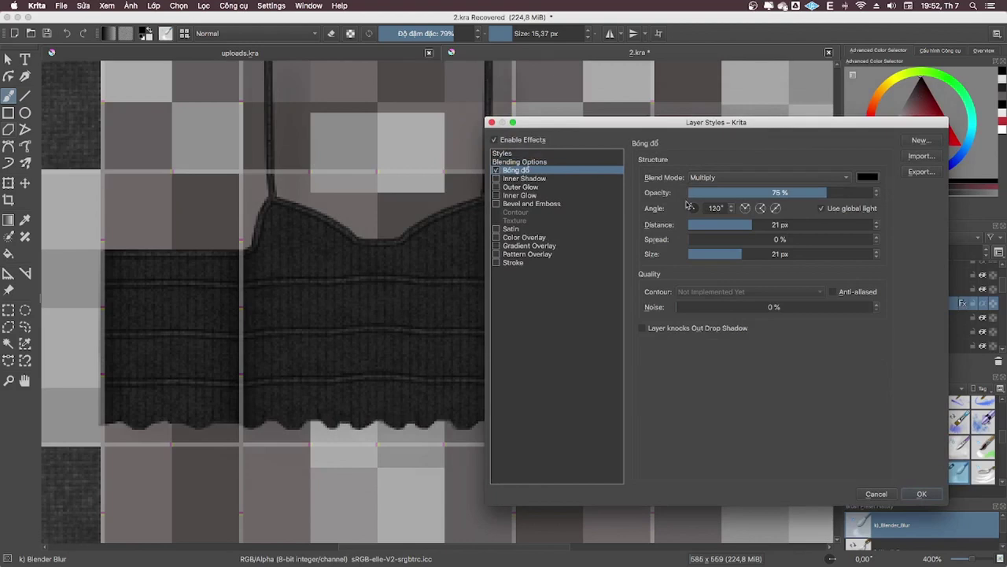
click(712, 224)
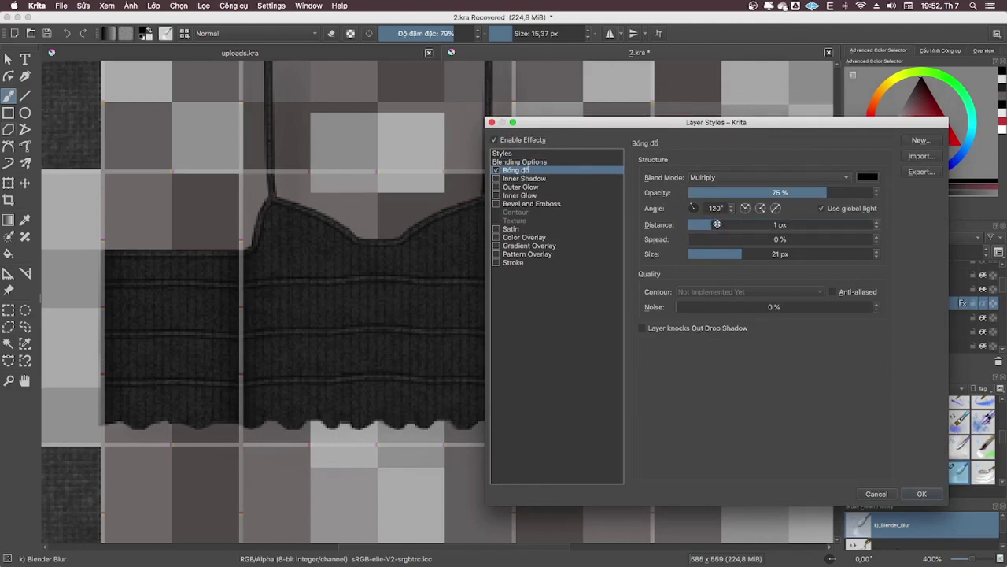
click(728, 238)
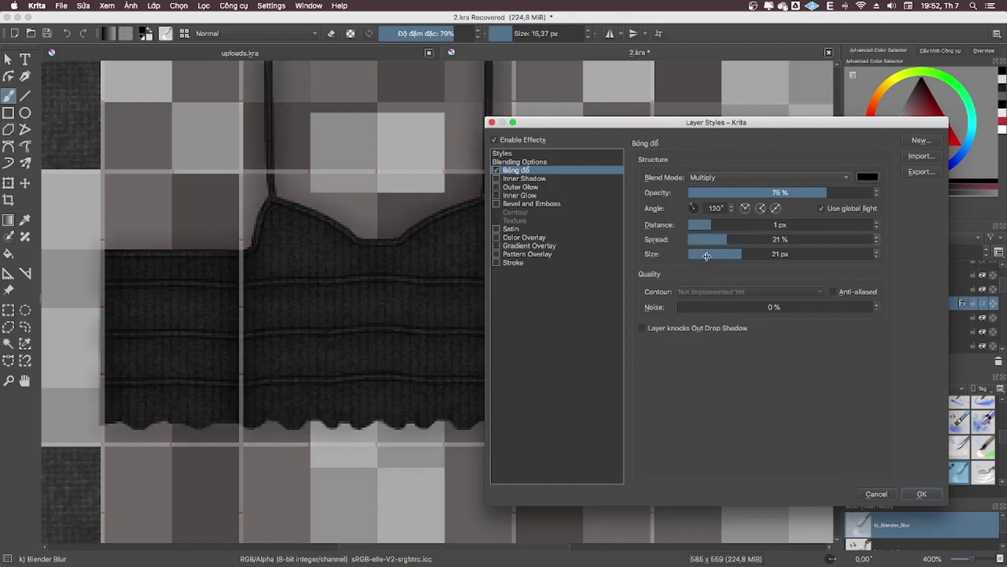
click(709, 255)
drag(707, 255, 703, 250)
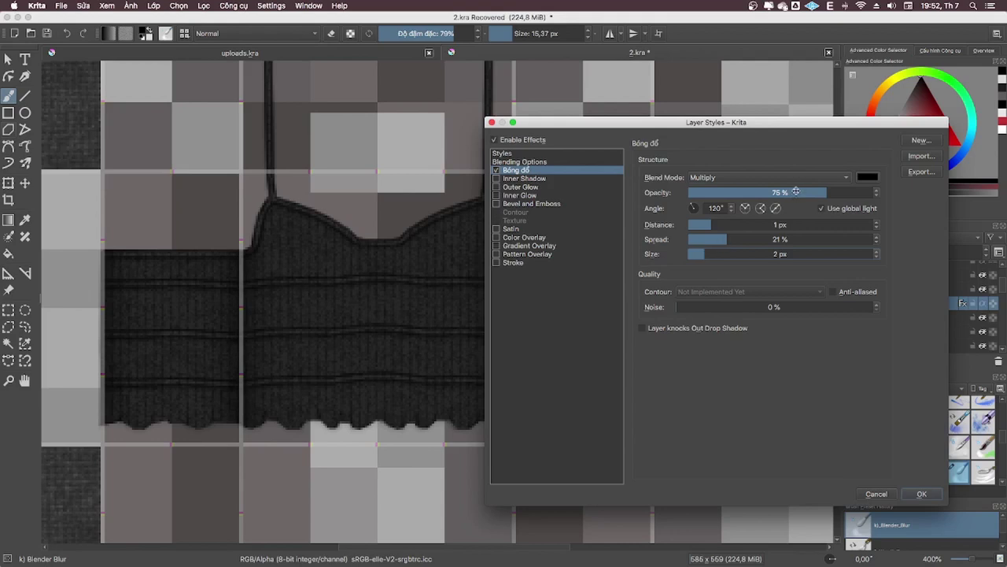
drag(842, 194, 916, 199)
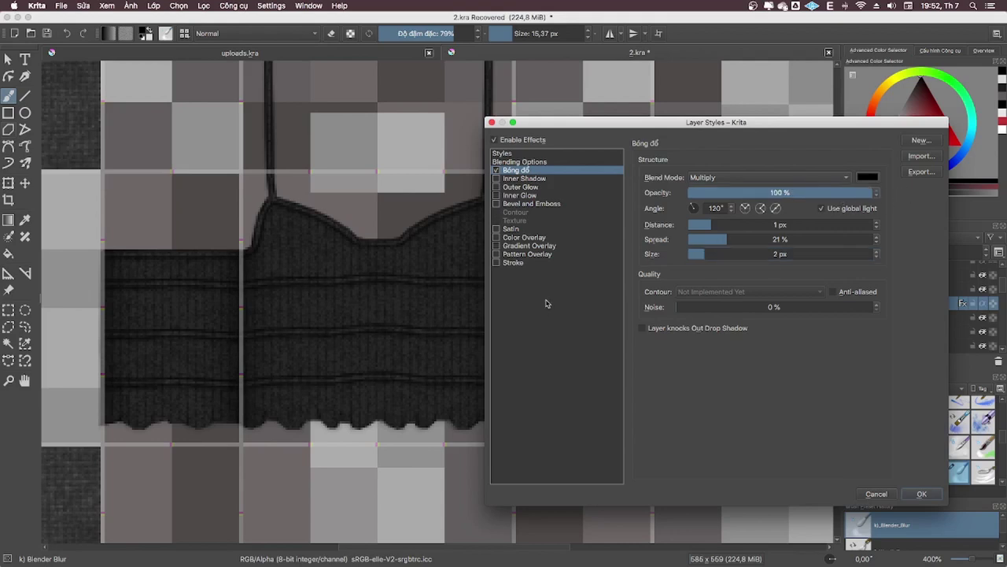
drag(706, 132, 711, 151)
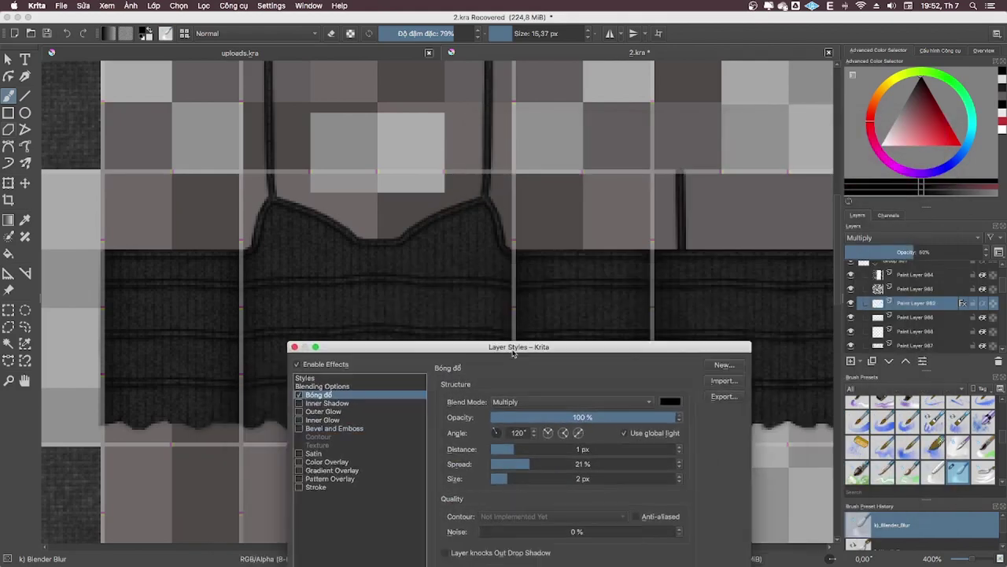
- Set the drop shadow blend mode to Overlay and its angle to 90°
click(740, 258)
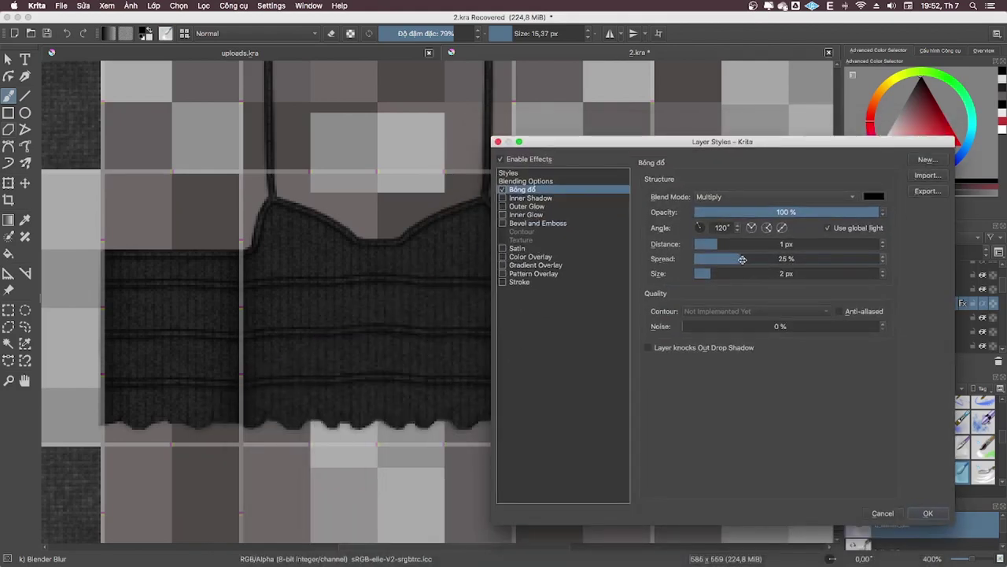
click(770, 196)
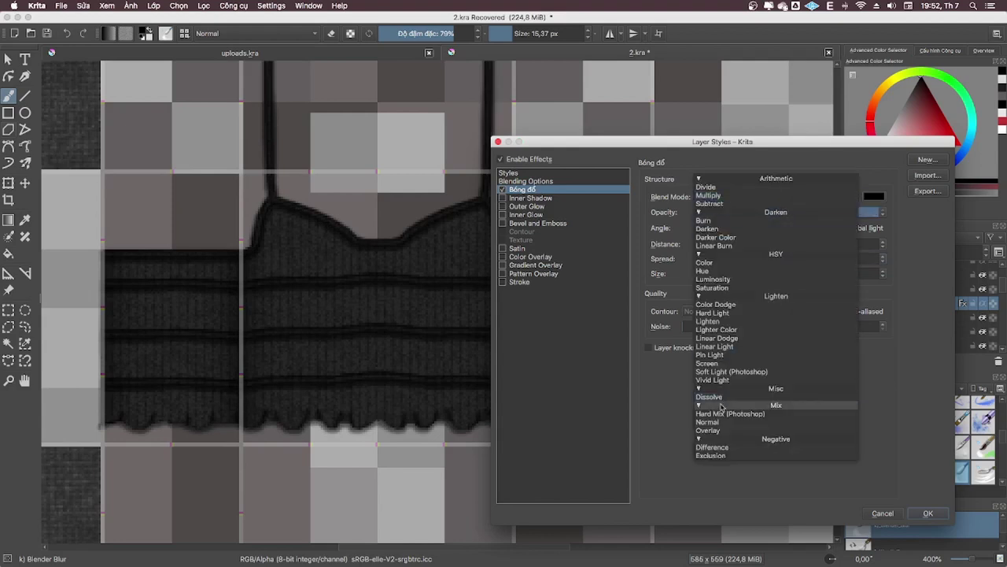
click(726, 429)
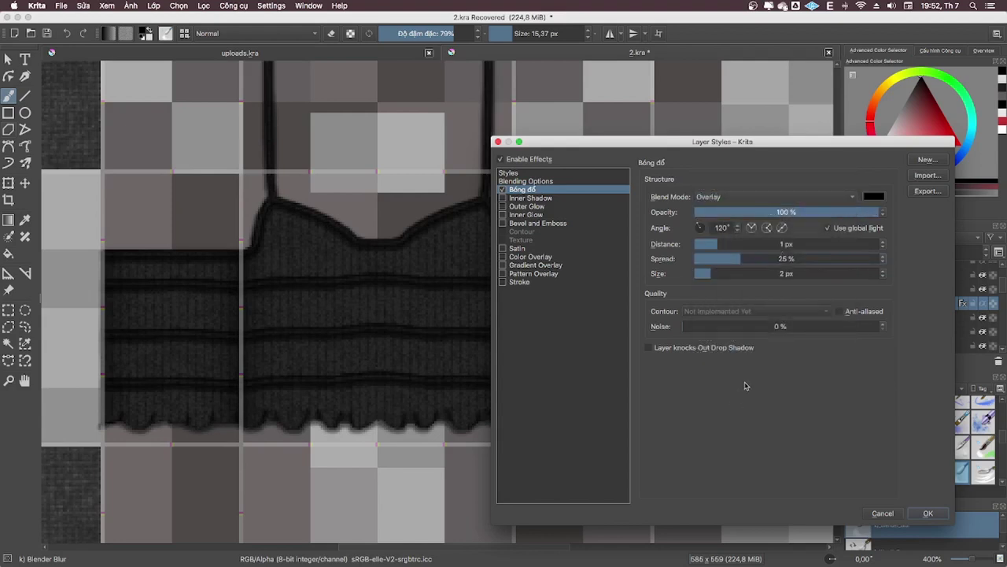
click(701, 227)
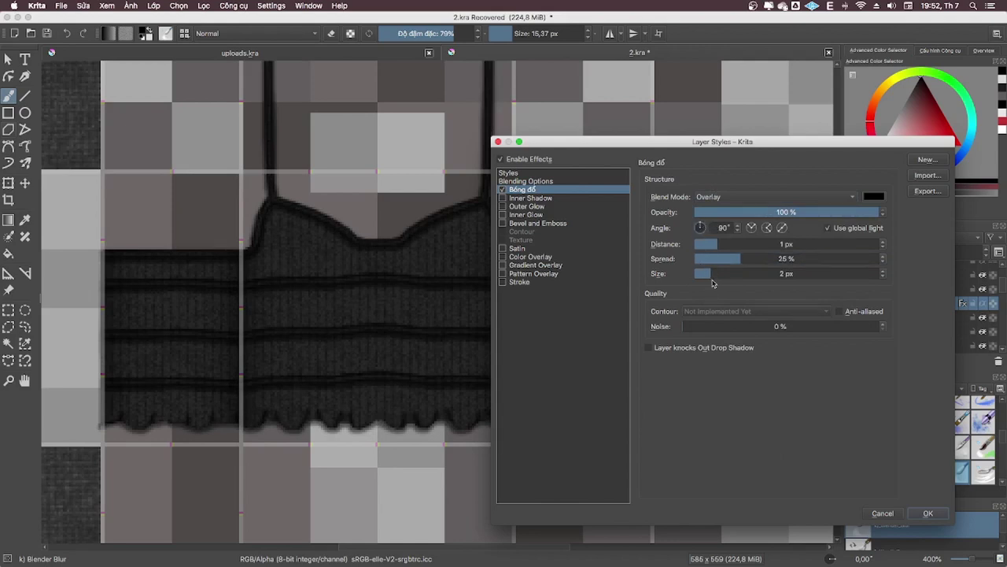
- Settle the shadow at 21% spread and 80% opacity, then apply the layer style
click(790, 211)
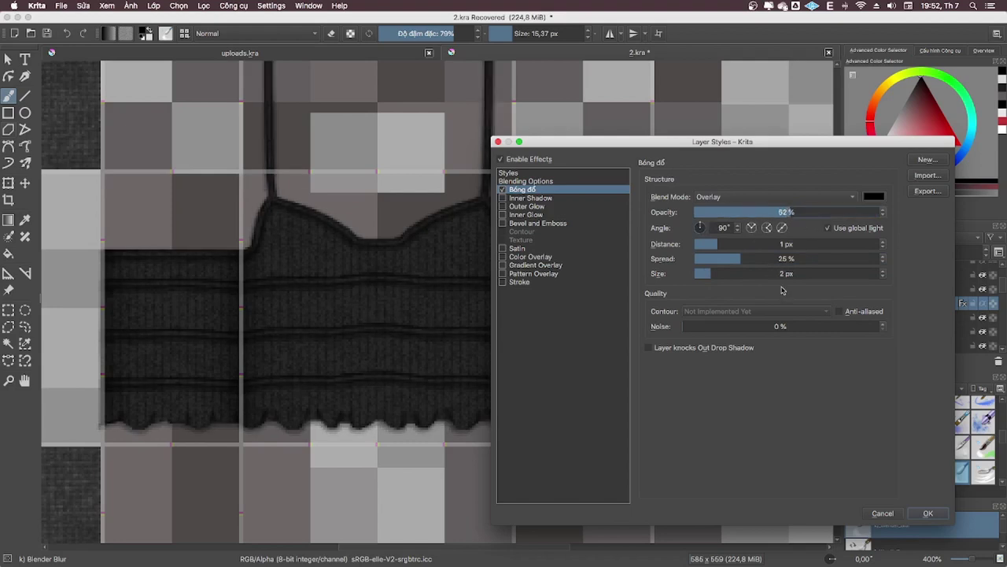
click(764, 212)
click(733, 258)
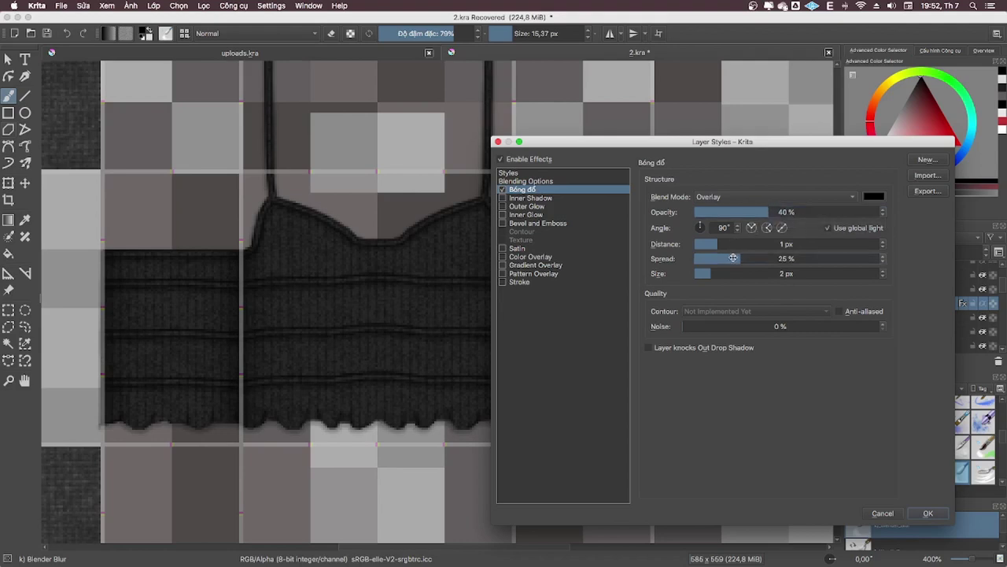
click(798, 212)
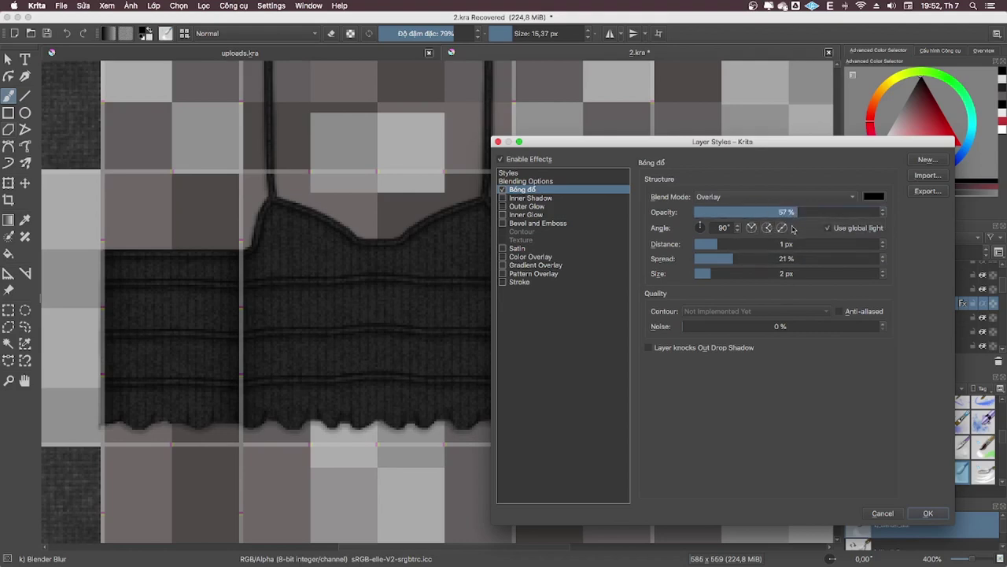
drag(831, 212, 933, 231)
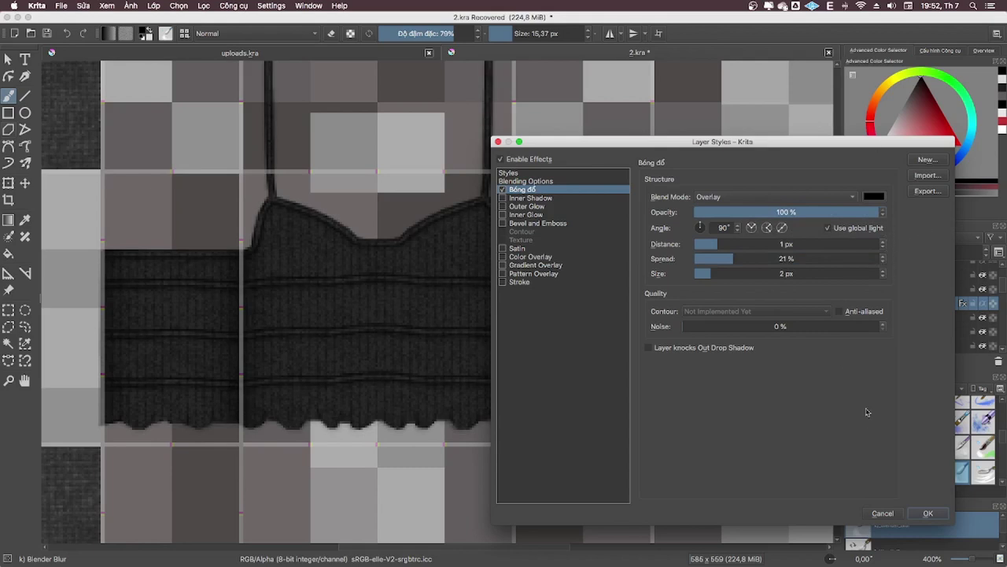
click(843, 212)
click(926, 513)
- Select Paint Layer 988, center the bodice, and raise the layer opacity to 68%
click(901, 317)
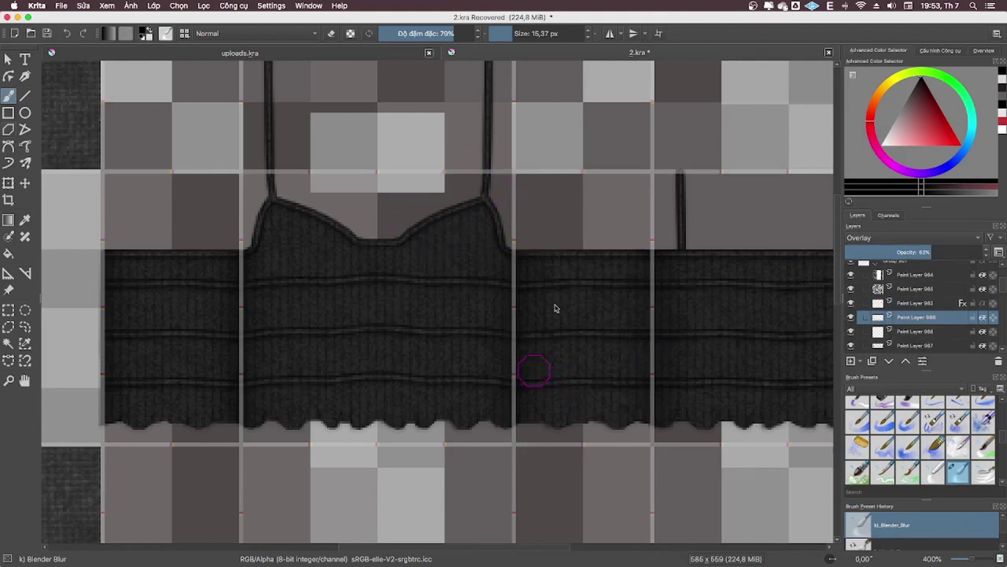
drag(572, 330, 521, 253)
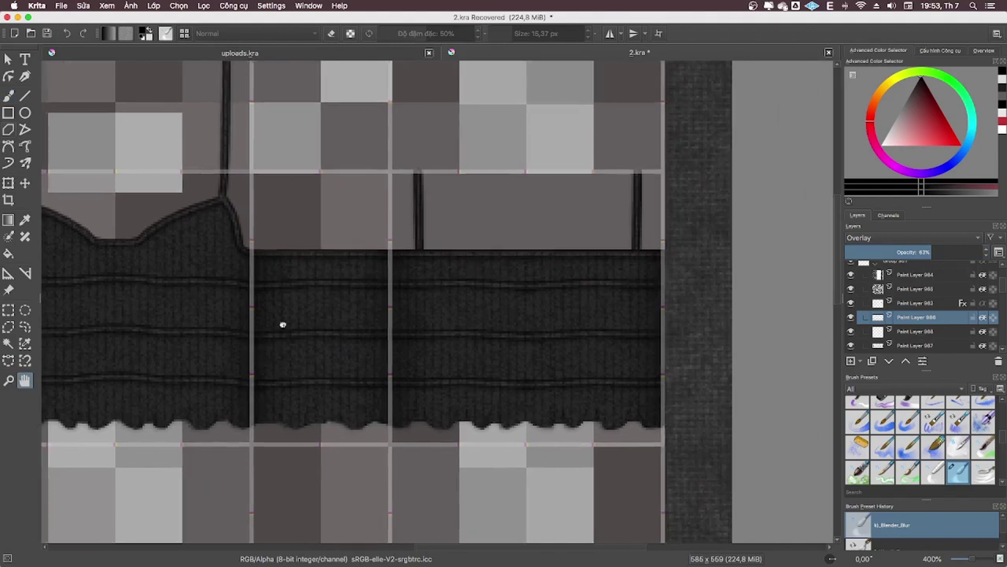
mouse_move(281, 323)
mouse_down()
mouse_move(423, 322)
mouse_move(412, 353)
mouse_up()
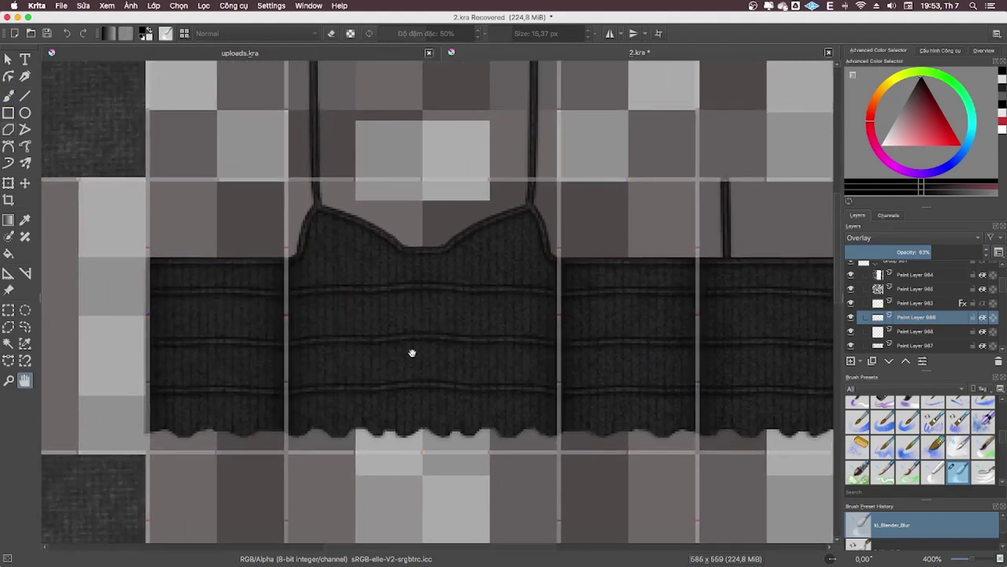
drag(933, 252, 942, 253)
- Zoom in to 566% on the camisole bodice using the Overview docker
click(978, 51)
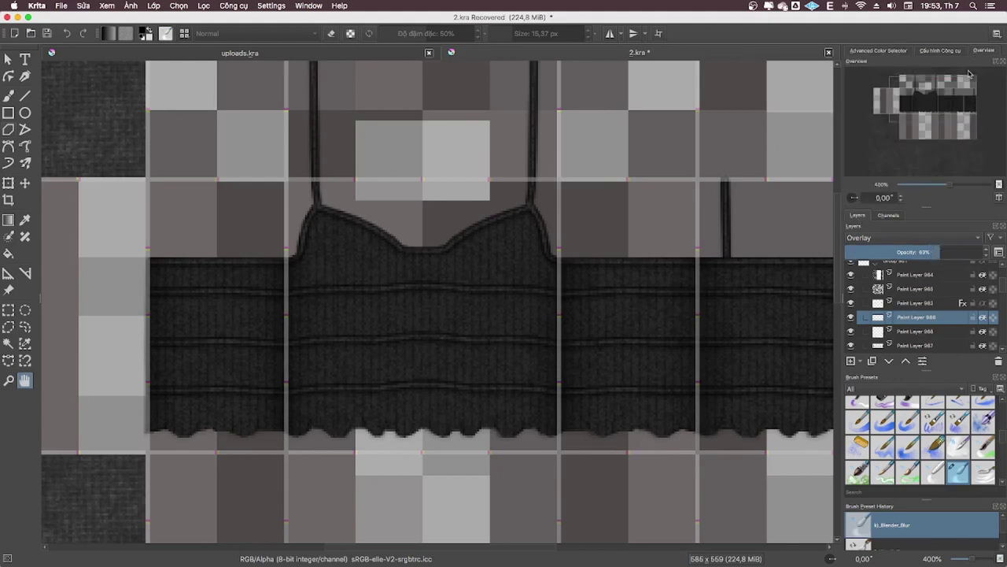
drag(950, 188, 954, 189)
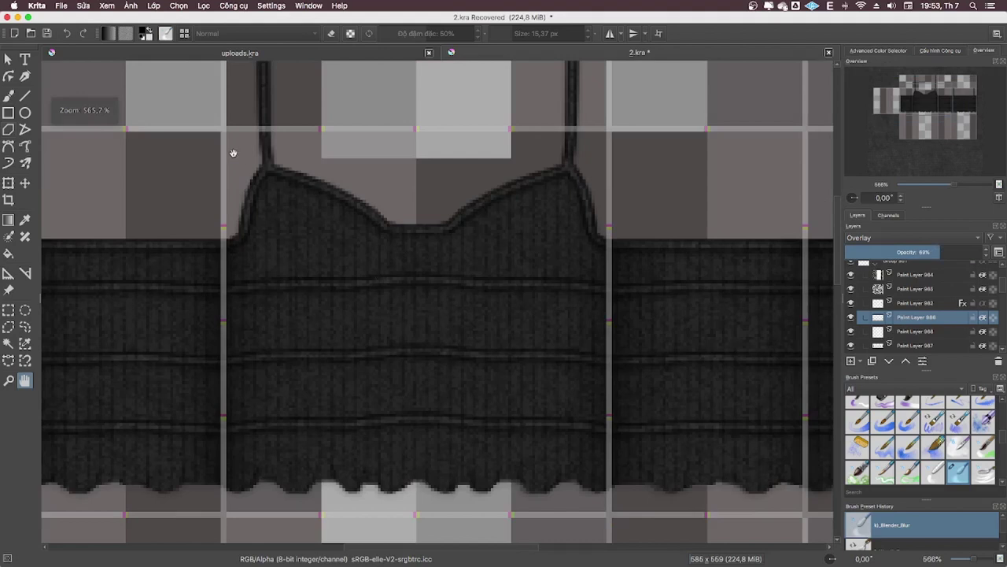
drag(229, 339, 280, 293)
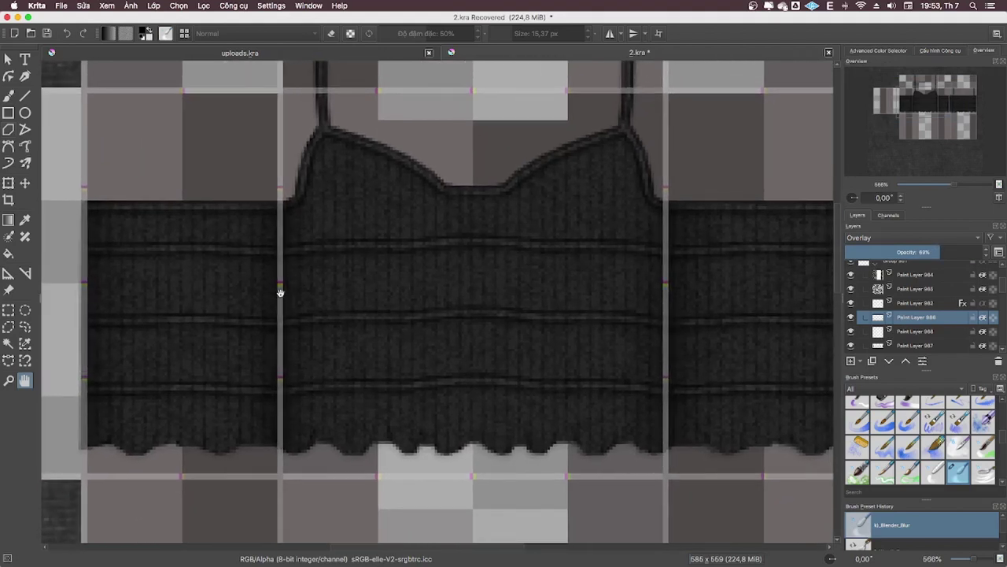
- Try the Eraser Soft brush at lower opacity, enlarged to about 8 px
right_click(284, 303)
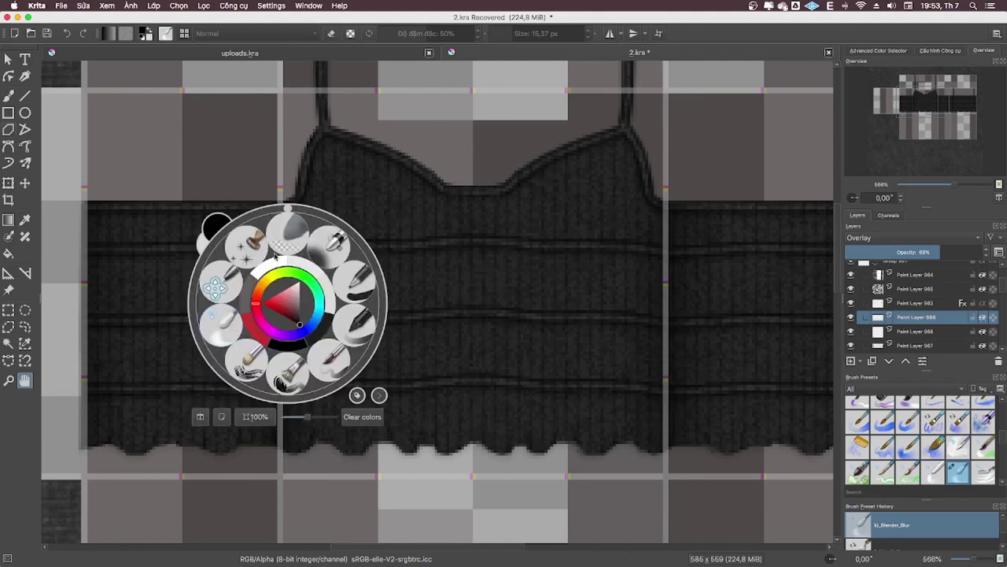
click(285, 232)
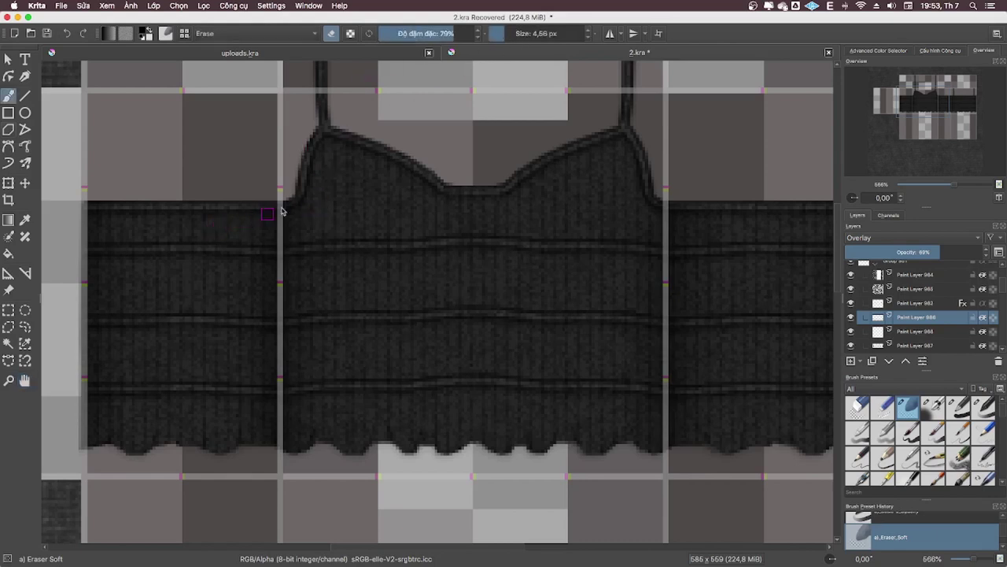
click(434, 34)
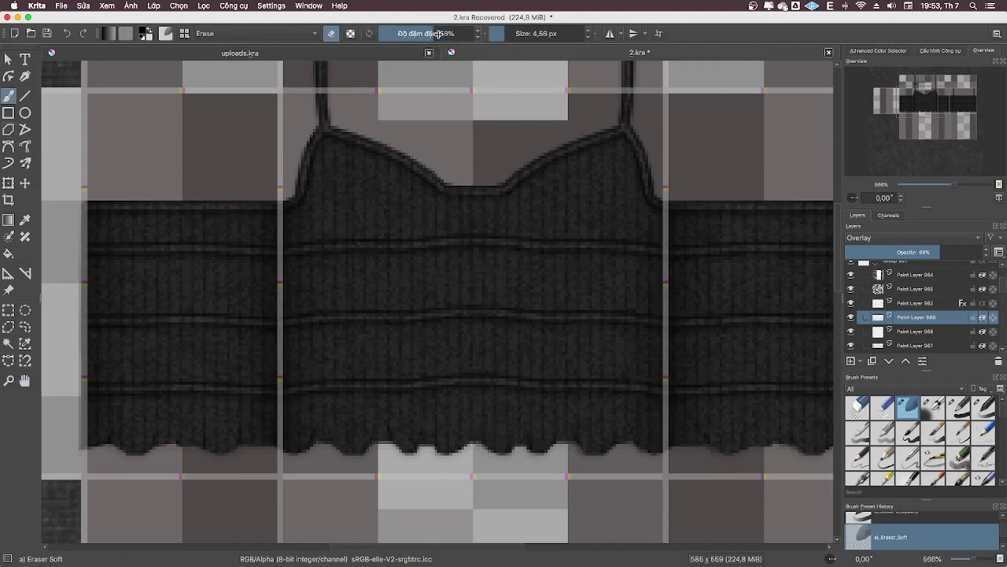
scroll(435, 34, up, 5)
click(508, 36)
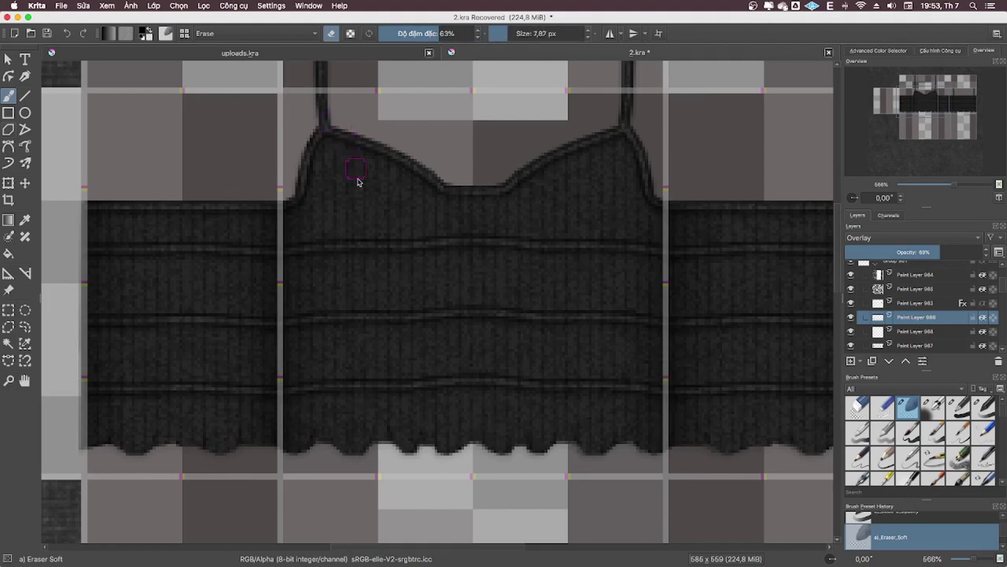
- Try Airbrush Soft in erase mode, then load Basic-2 Opacity at 100% and 1 px
right_click(329, 163)
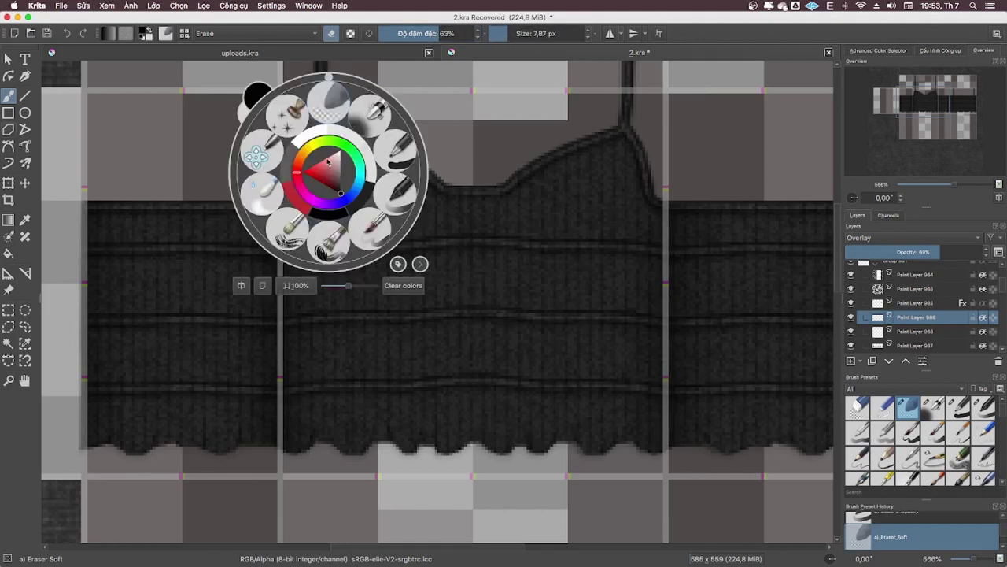
click(373, 115)
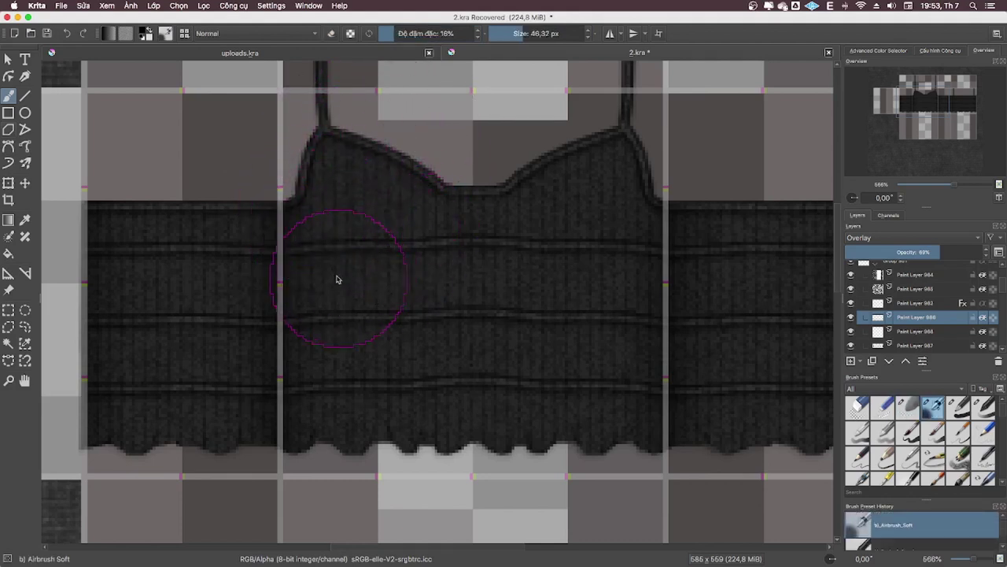
key(e)
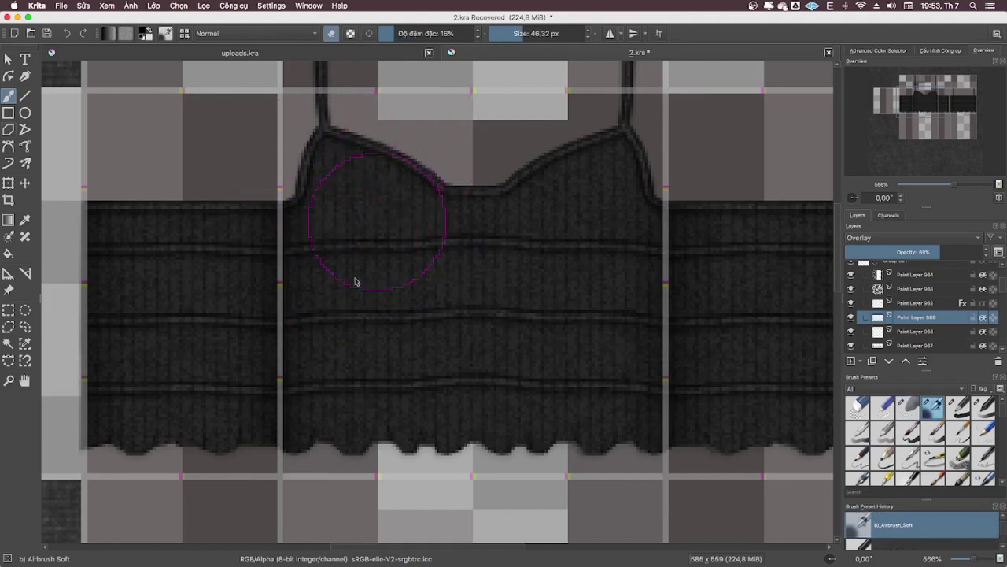
right_click(285, 245)
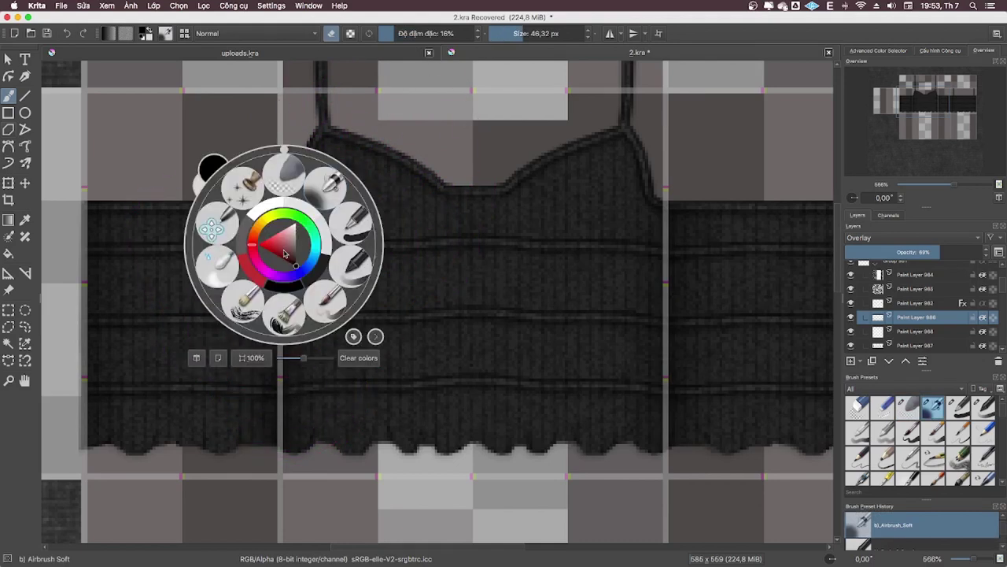
click(368, 262)
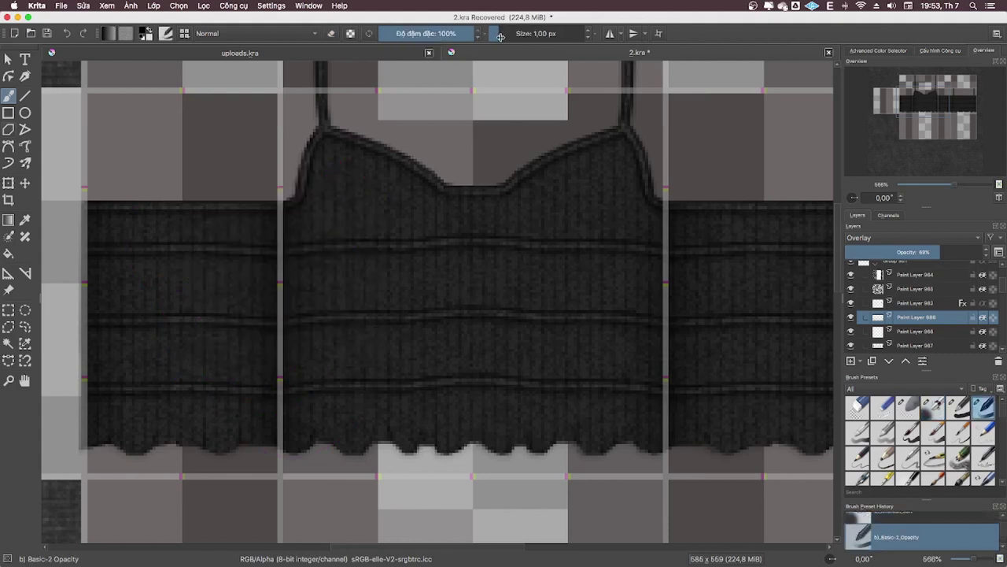
drag(499, 37, 551, 46)
click(608, 37)
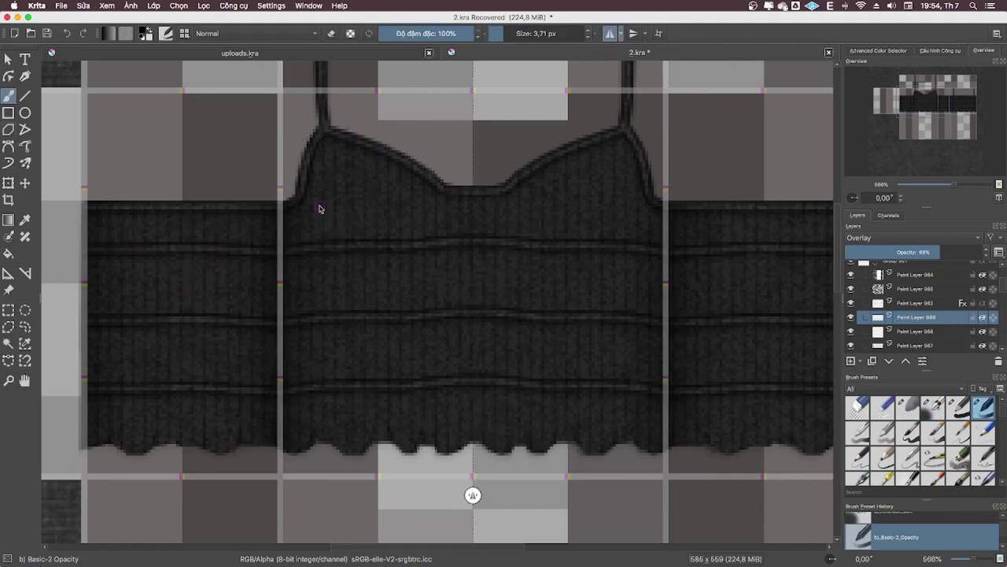
mouse_move(351, 187)
mouse_down()
mouse_move(327, 214)
mouse_move(363, 211)
mouse_up()
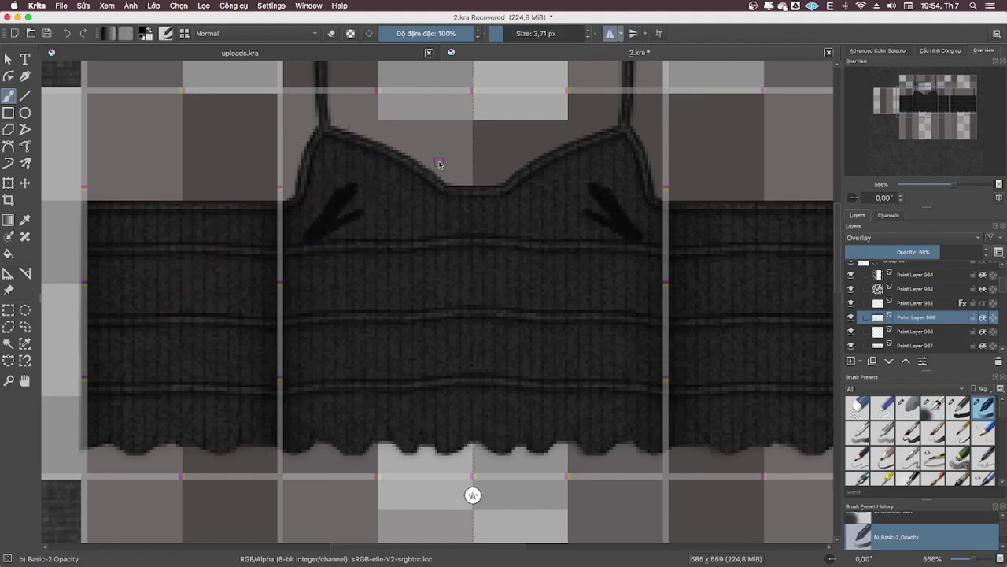
key(ctrl+z)
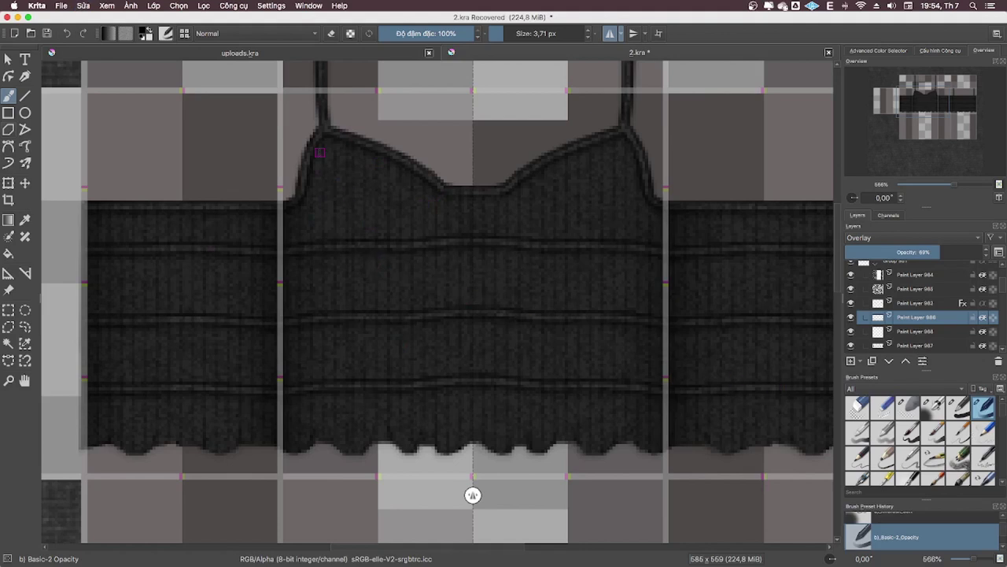
click(328, 196)
key(ctrl+z)
key(x)
- Select Paint Layer 988 and swap the foreground and background colours with X
click(866, 303)
click(850, 304)
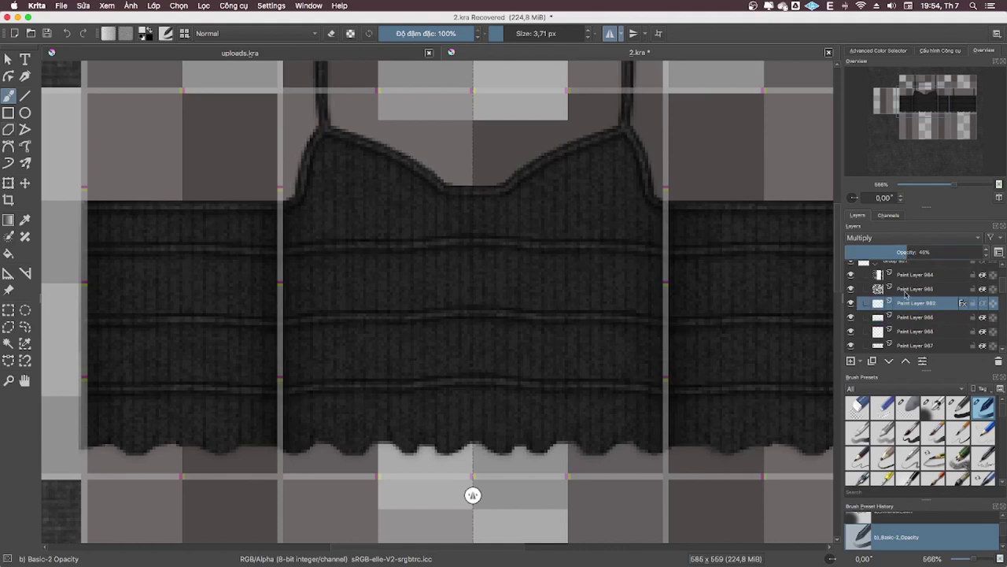
click(878, 332)
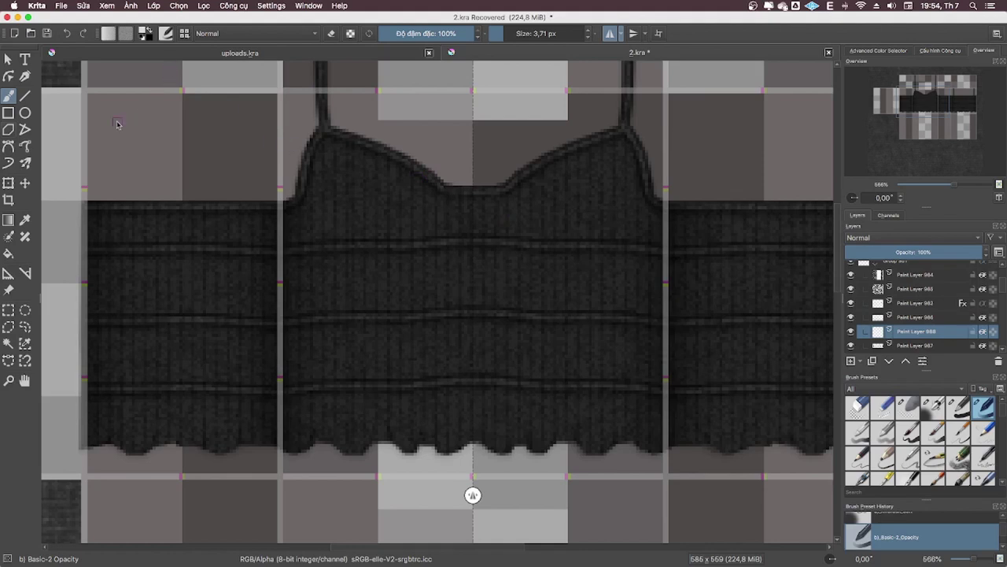
key(x)
- Erase the stray white strokes and draw a mirrored black diagonal stroke at upper left
click(993, 335)
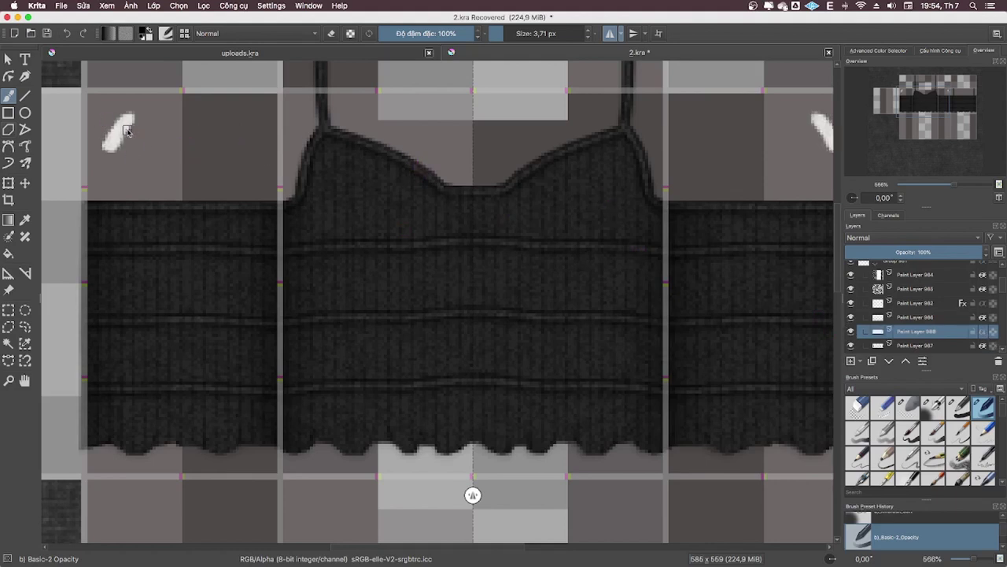
key(e)
drag(126, 127, 101, 148)
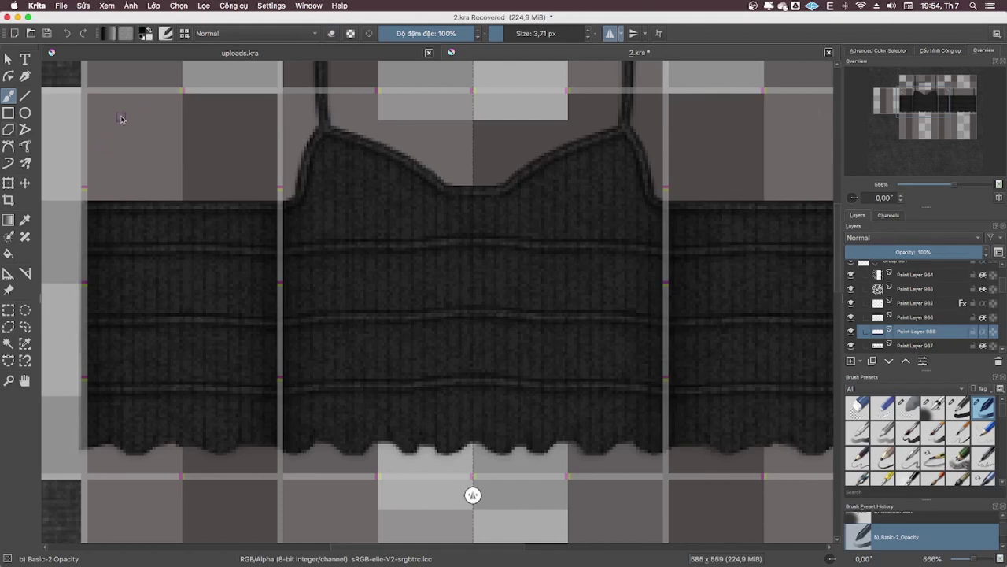
mouse_move(122, 154)
mouse_down()
mouse_move(158, 101)
mouse_move(165, 120)
mouse_up()
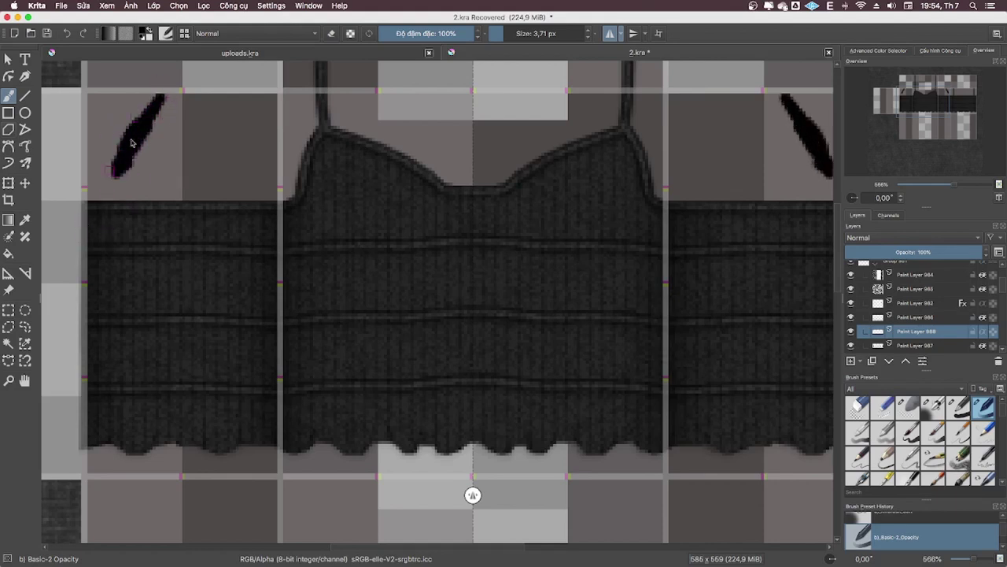
- Smudge the black diagonal stroke with Blender Blur at about 8.55 px, 60–78% opacity
right_click(142, 264)
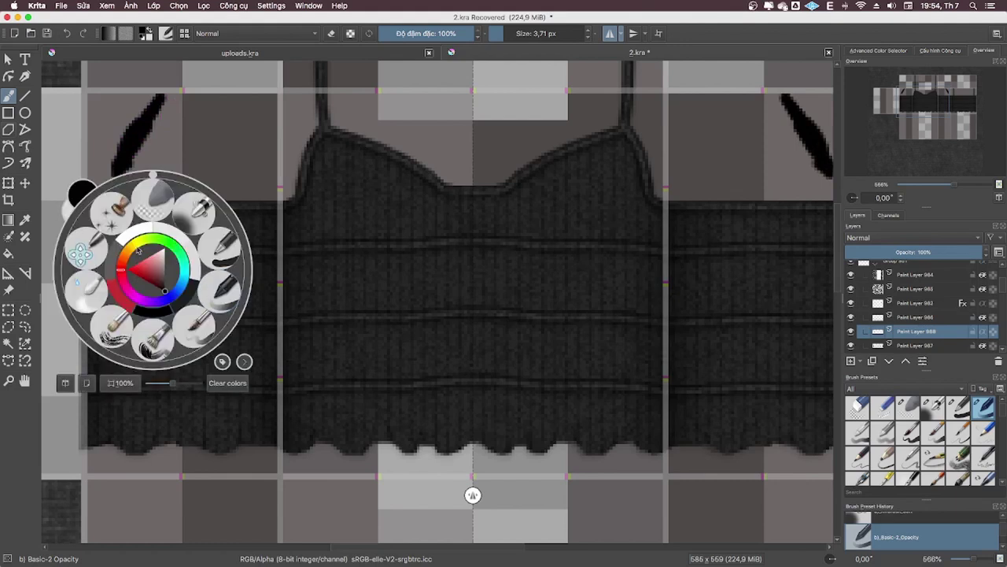
click(89, 287)
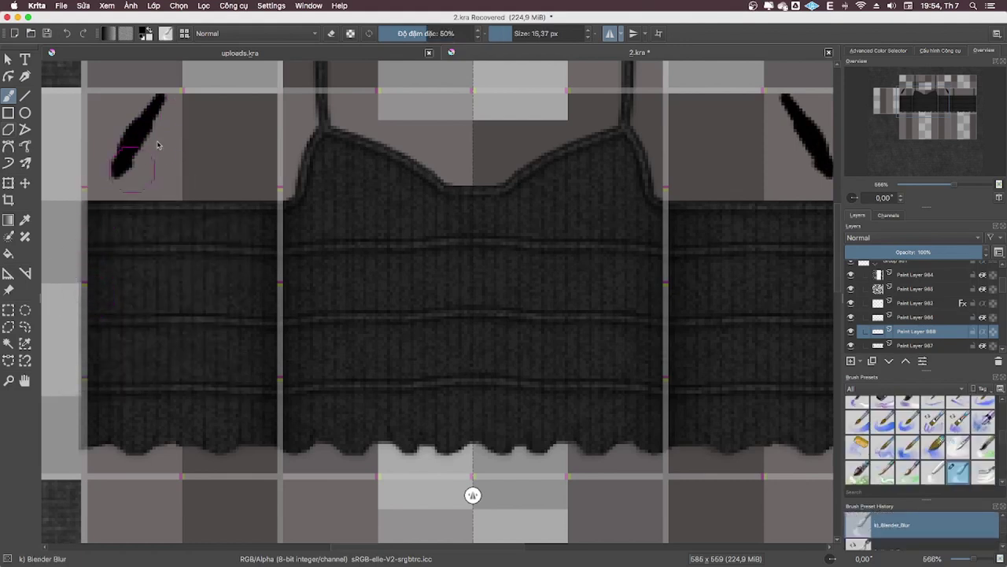
click(508, 33)
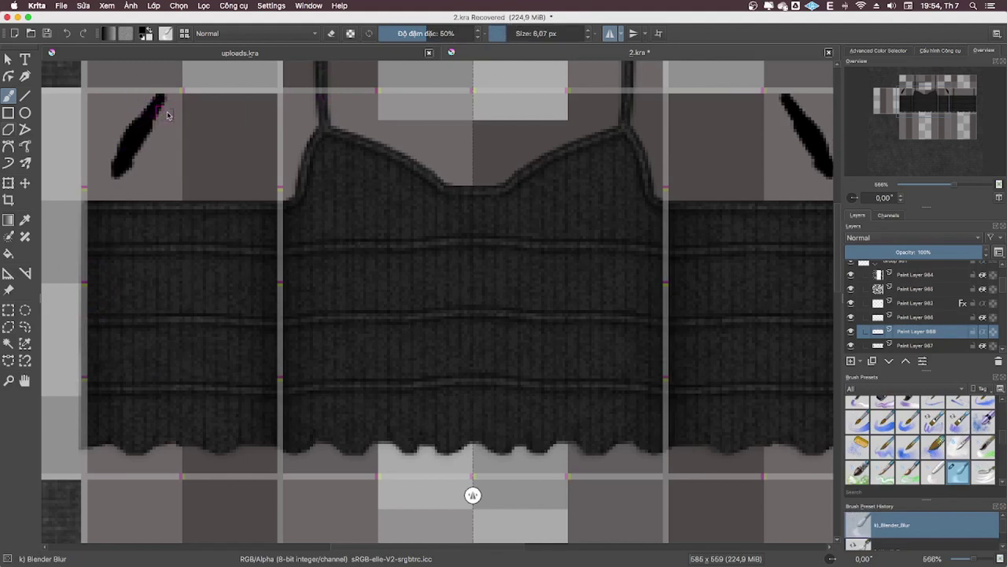
click(442, 36)
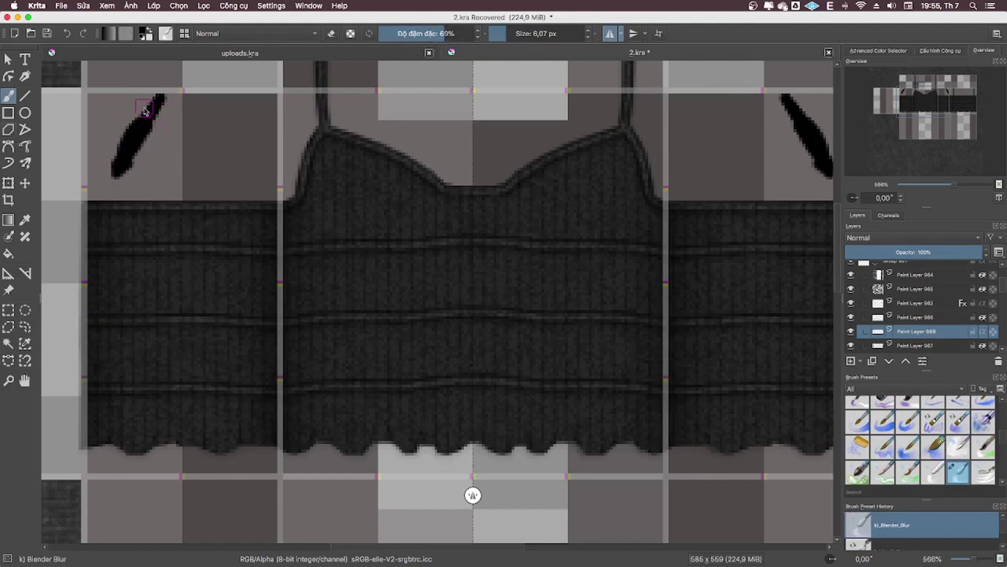
mouse_move(146, 106)
mouse_down()
mouse_move(156, 127)
mouse_move(165, 111)
mouse_move(126, 167)
mouse_move(158, 122)
mouse_move(149, 165)
mouse_move(128, 175)
mouse_move(170, 99)
mouse_move(151, 157)
mouse_move(153, 120)
mouse_move(144, 123)
mouse_move(146, 153)
mouse_move(177, 123)
mouse_move(139, 150)
mouse_move(118, 187)
mouse_move(172, 119)
mouse_move(113, 162)
mouse_move(153, 103)
mouse_move(135, 126)
mouse_move(149, 110)
mouse_move(118, 174)
mouse_move(173, 108)
mouse_move(142, 124)
mouse_move(112, 163)
mouse_move(104, 157)
mouse_move(136, 160)
mouse_up()
click(456, 33)
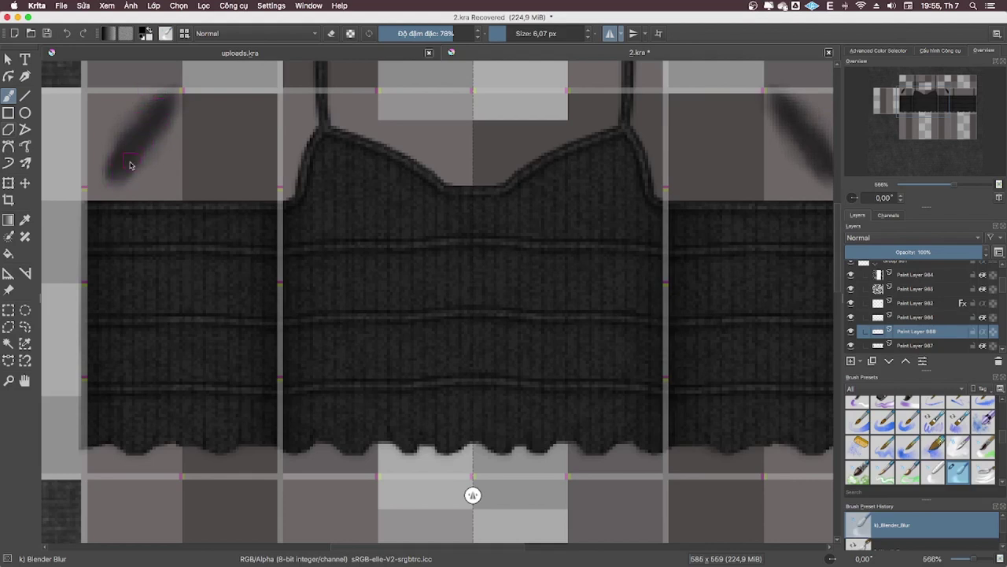
- Erase a thin lighter line through the dark stroke with Eraser Soft at about 4 px
right_click(136, 181)
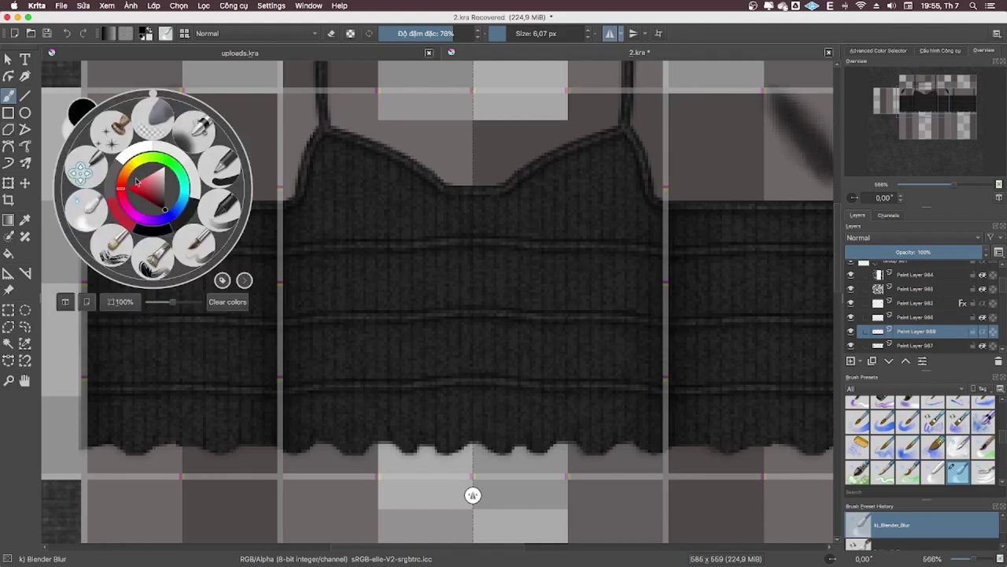
click(203, 120)
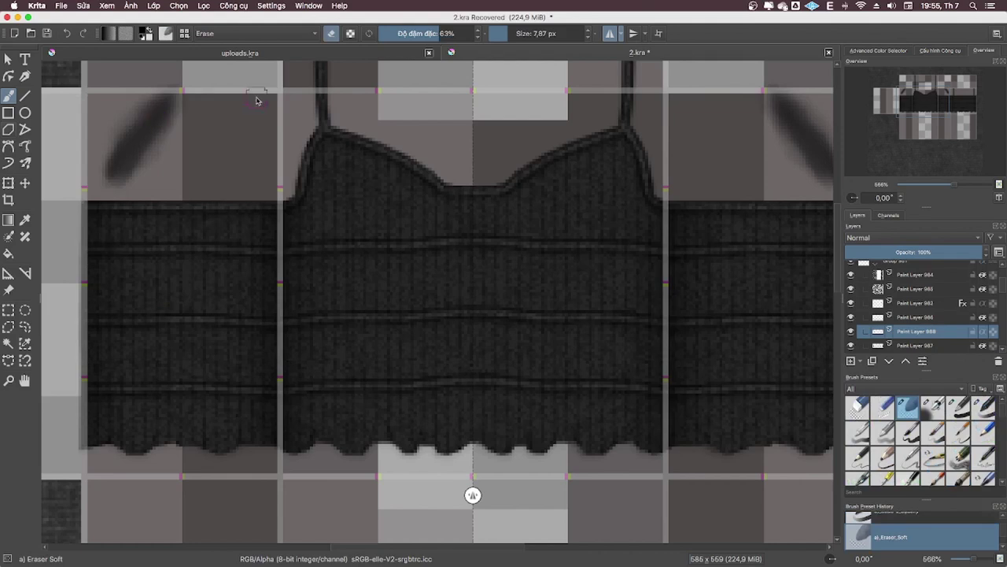
click(502, 32)
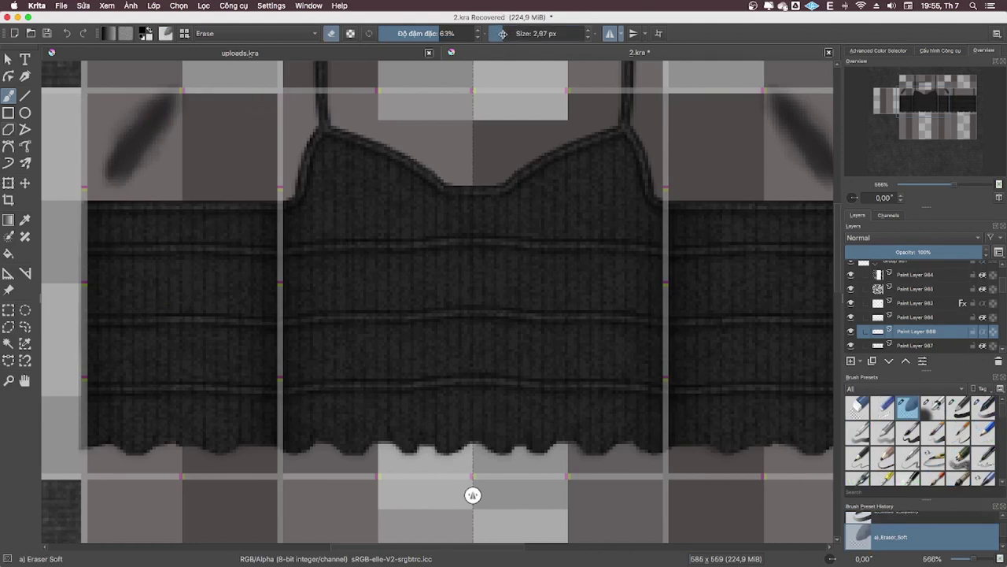
drag(502, 33, 499, 36)
drag(178, 93, 101, 189)
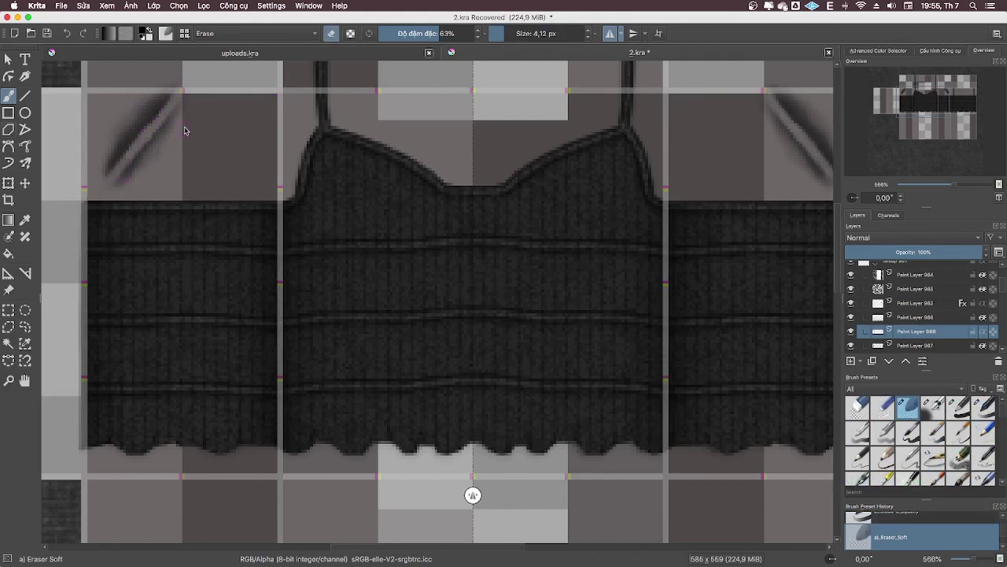
drag(178, 98, 117, 181)
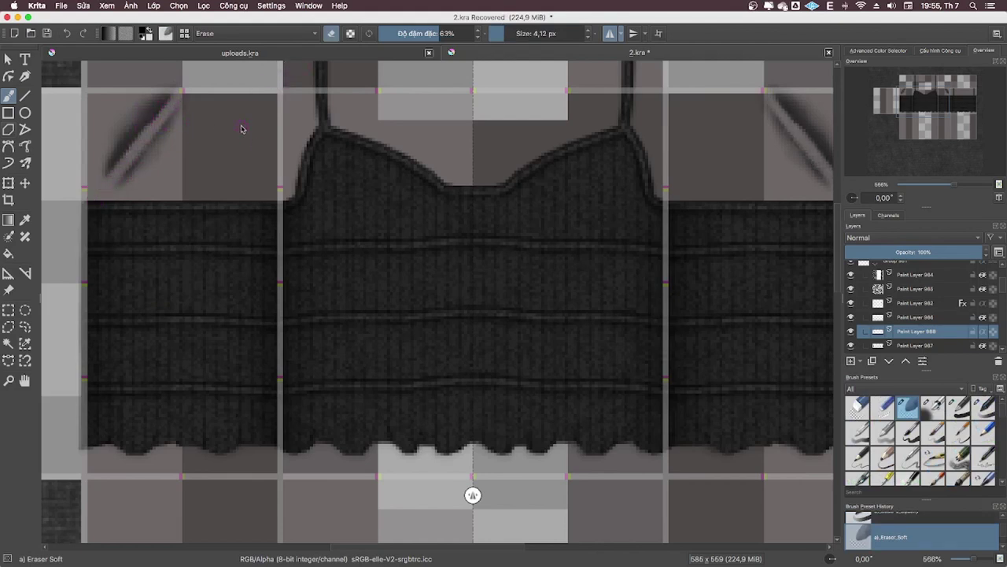
- Blend the stroke's upper end with Blender Blur at 3.71 px
right_click(246, 172)
click(207, 230)
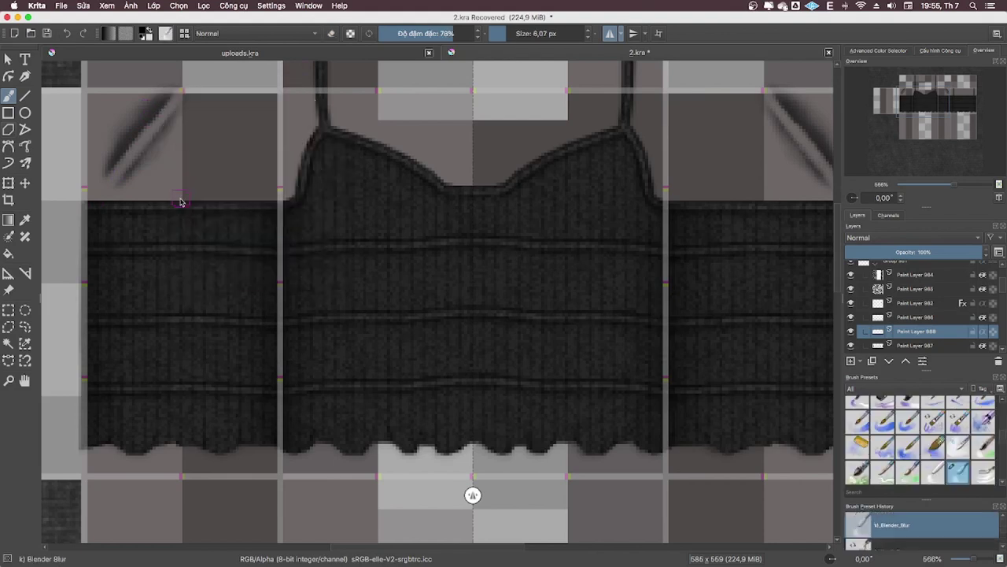
click(504, 34)
drag(170, 94, 144, 122)
right_click(184, 85)
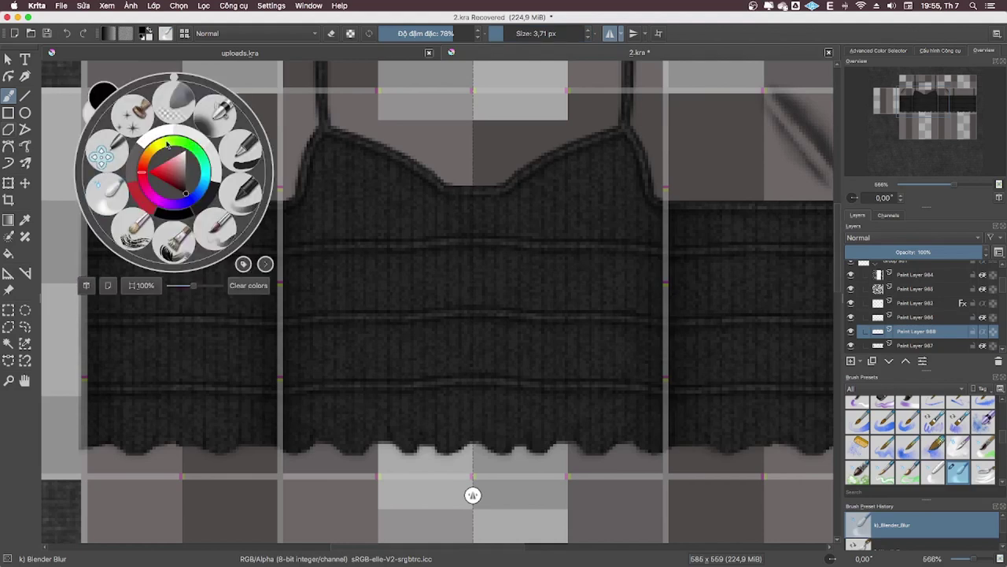
- Fade the upper-left diagonal crease with a smaller Airbrush Soft
click(218, 117)
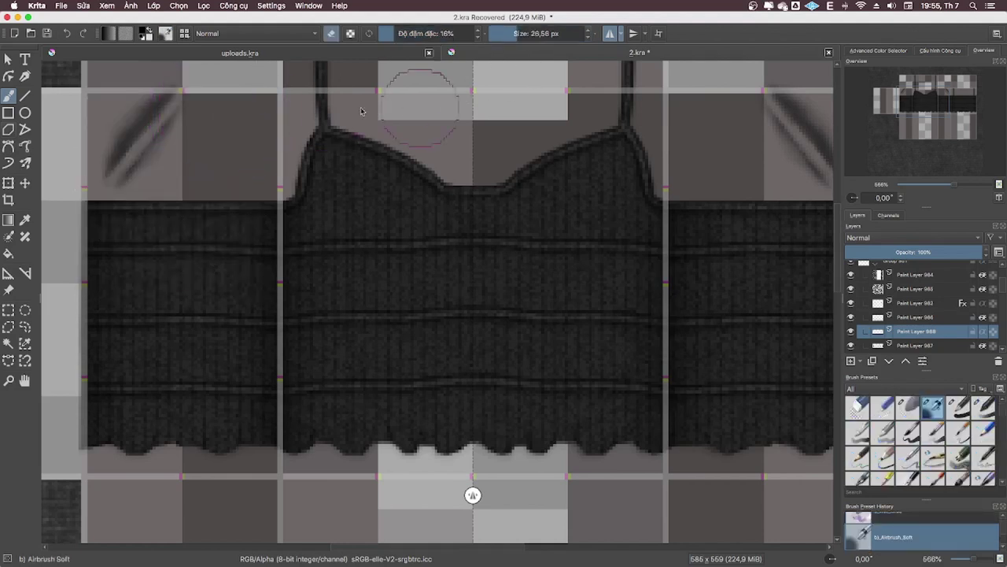
drag(524, 33, 510, 33)
mouse_move(180, 108)
mouse_down()
mouse_move(101, 168)
mouse_move(157, 146)
mouse_move(168, 106)
mouse_move(158, 101)
mouse_move(124, 152)
mouse_move(130, 112)
mouse_move(176, 90)
mouse_move(153, 124)
mouse_move(200, 96)
mouse_move(150, 128)
mouse_move(112, 173)
mouse_move(129, 168)
mouse_move(102, 209)
mouse_move(207, 74)
mouse_move(150, 105)
mouse_move(139, 124)
mouse_move(168, 96)
mouse_up()
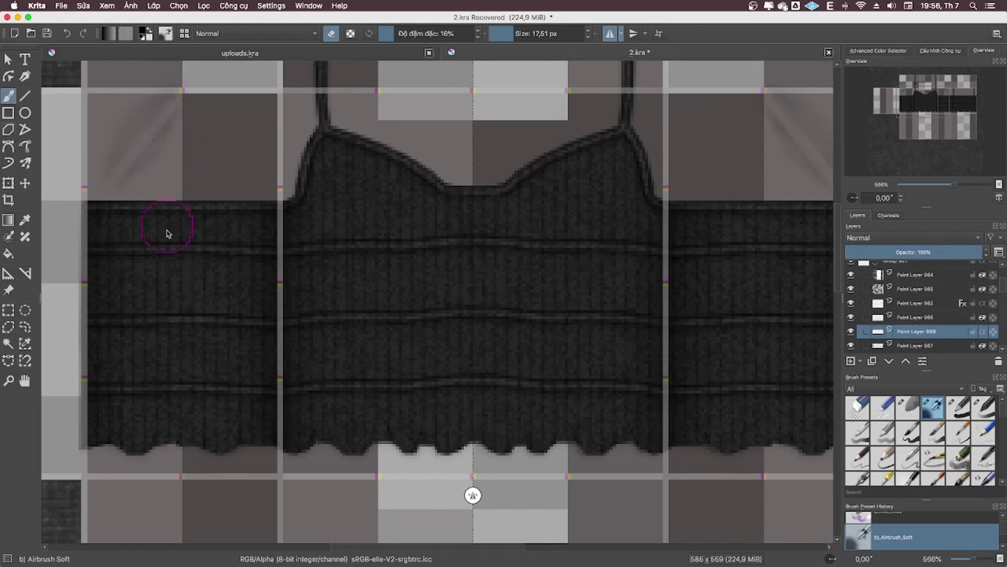
- Test a rectangle selection over the upper-left area, clear it, and return to the brush
drag(261, 209, 259, 227)
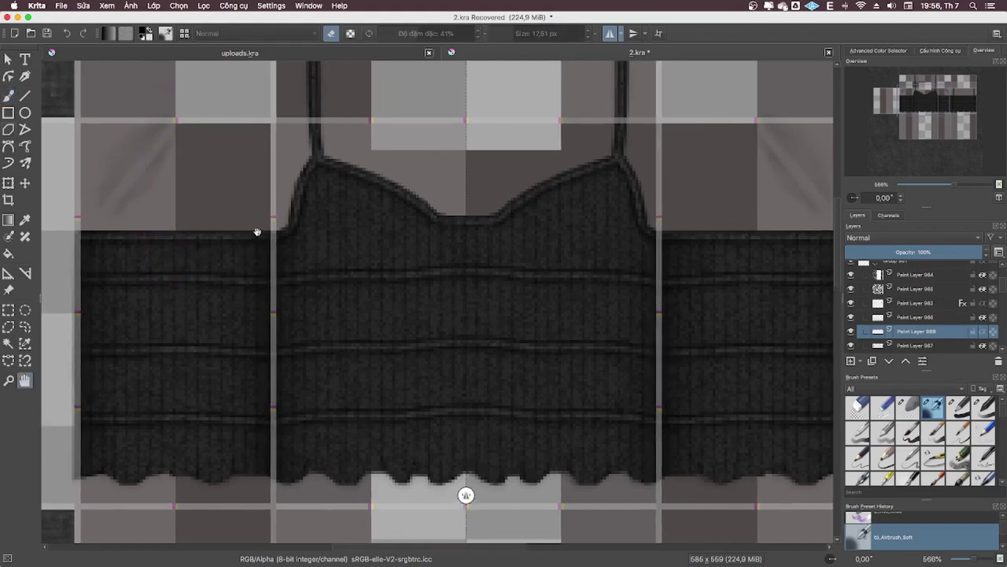
drag(265, 279, 278, 287)
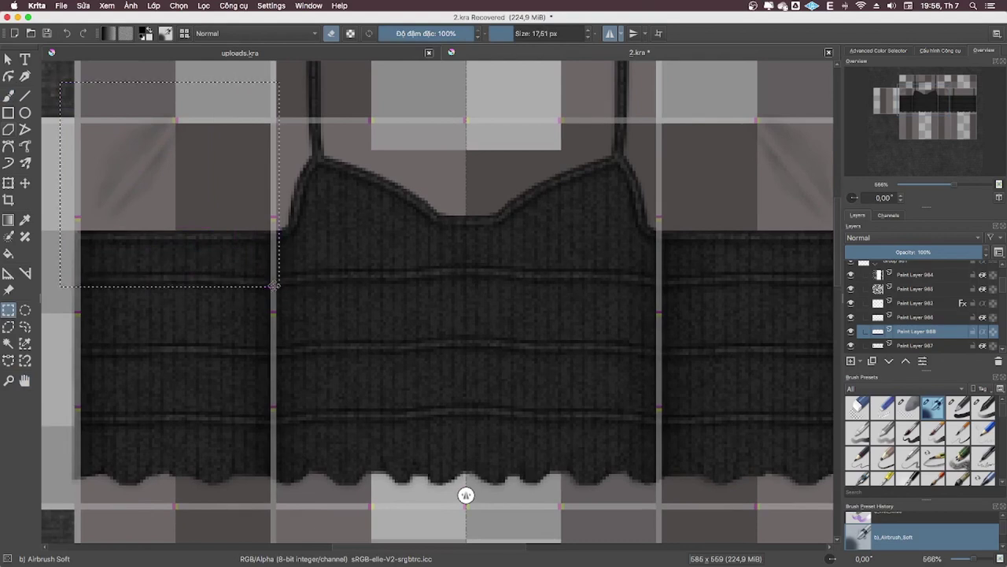
click(329, 276)
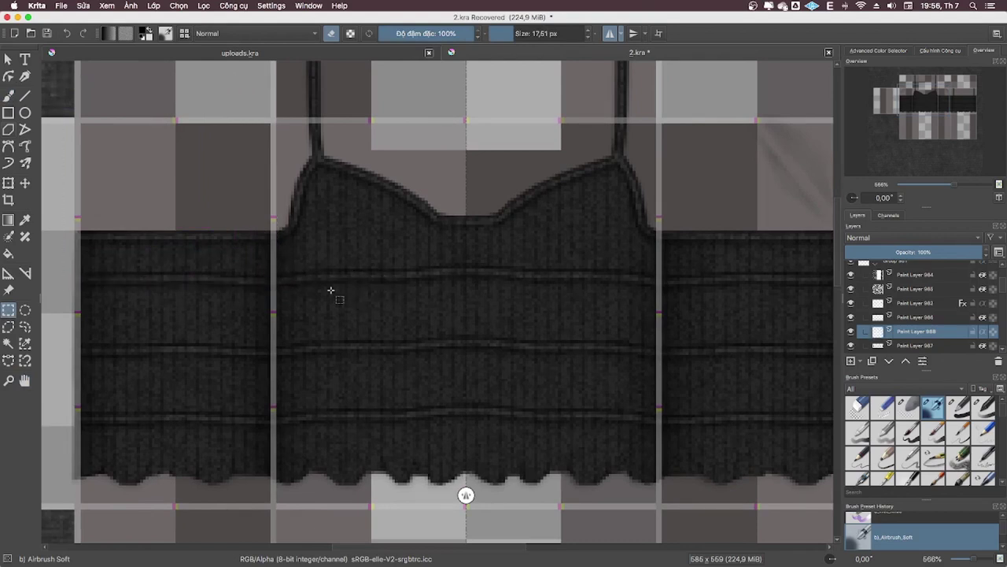
key(b)
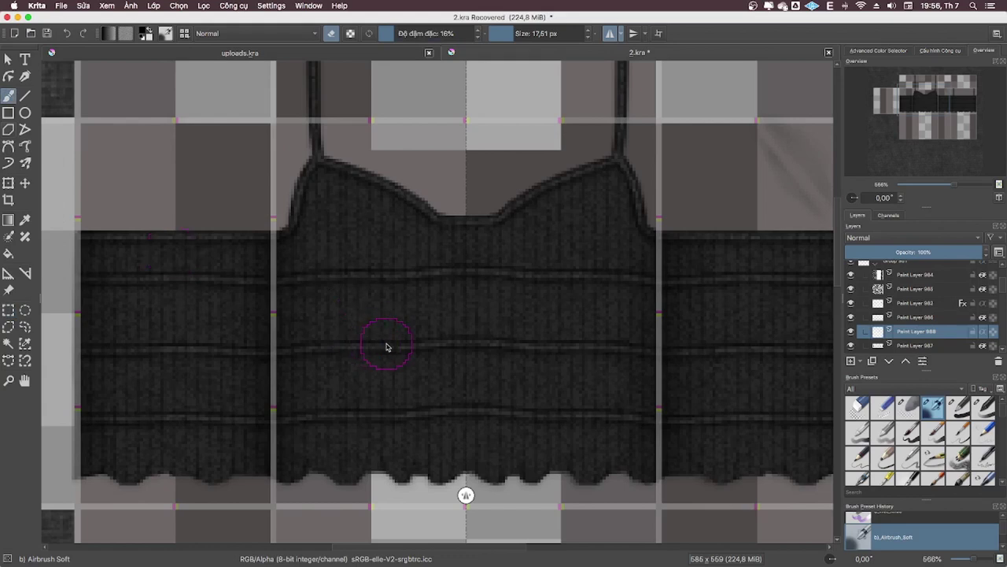
right_click(382, 344)
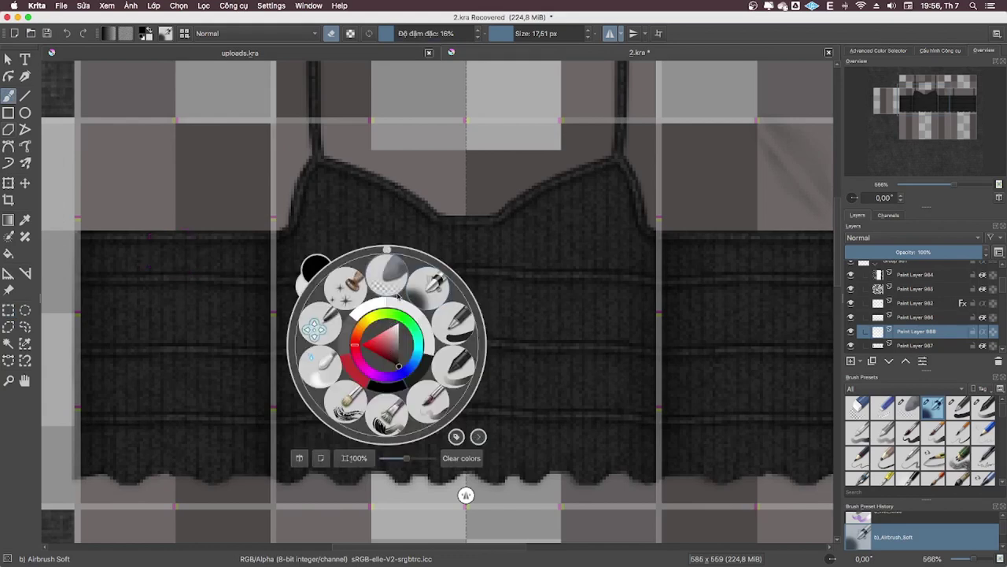
- Paint a small mirrored black patch at the band's top-left edge with Basic-2 Opacity
click(454, 362)
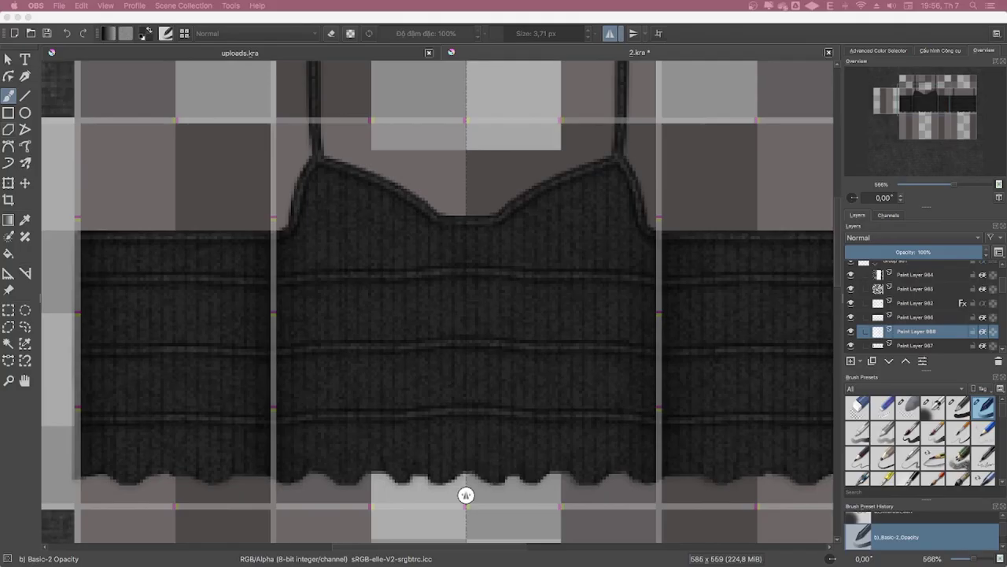
click(92, 245)
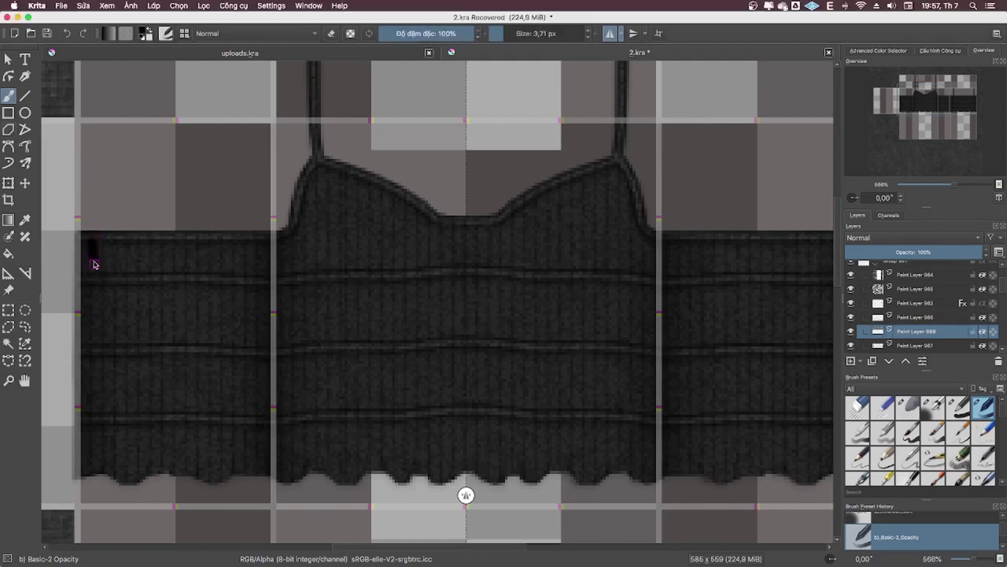
mouse_move(86, 246)
mouse_down()
mouse_move(87, 271)
mouse_move(111, 249)
mouse_move(111, 262)
mouse_up()
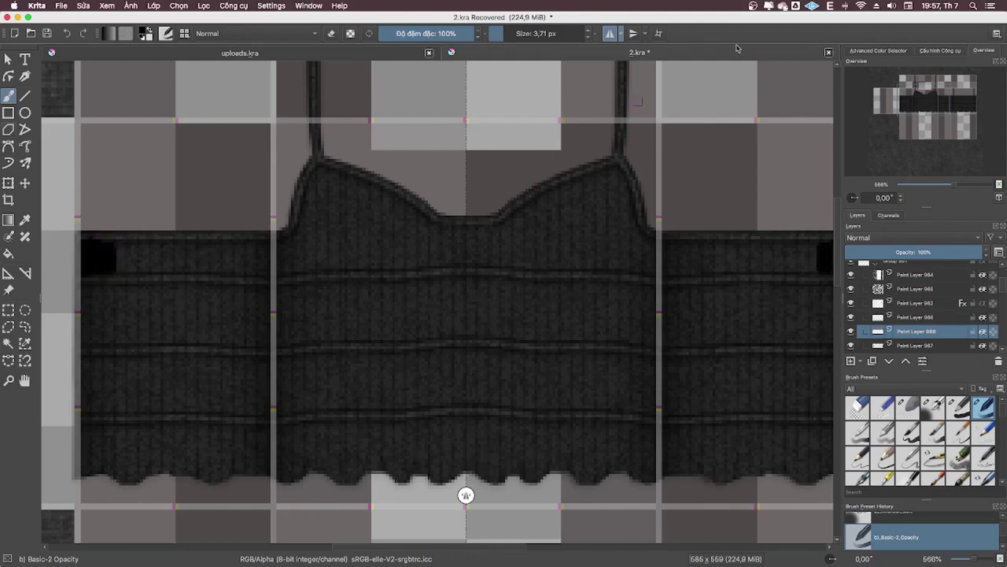
click(876, 46)
click(988, 51)
- Zoom to 800% on the band's left edge and set Blender Blur to 100% opacity
click(956, 189)
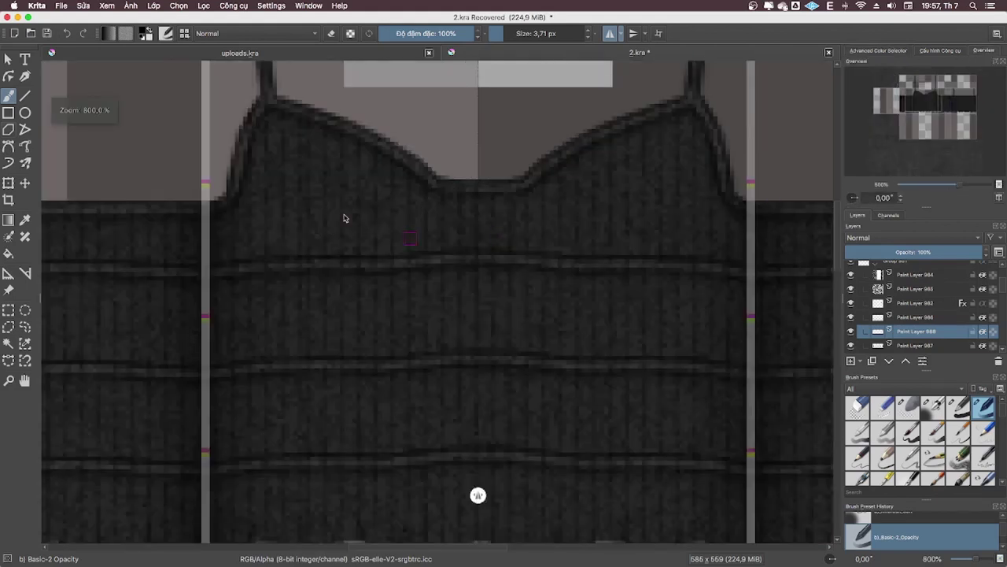
drag(341, 204, 446, 206)
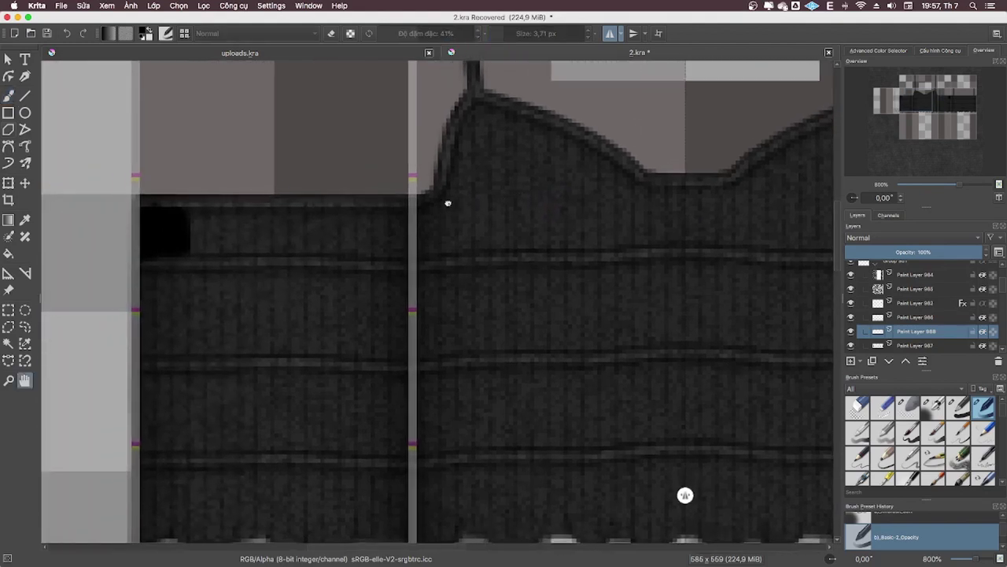
key(b)
right_click(327, 177)
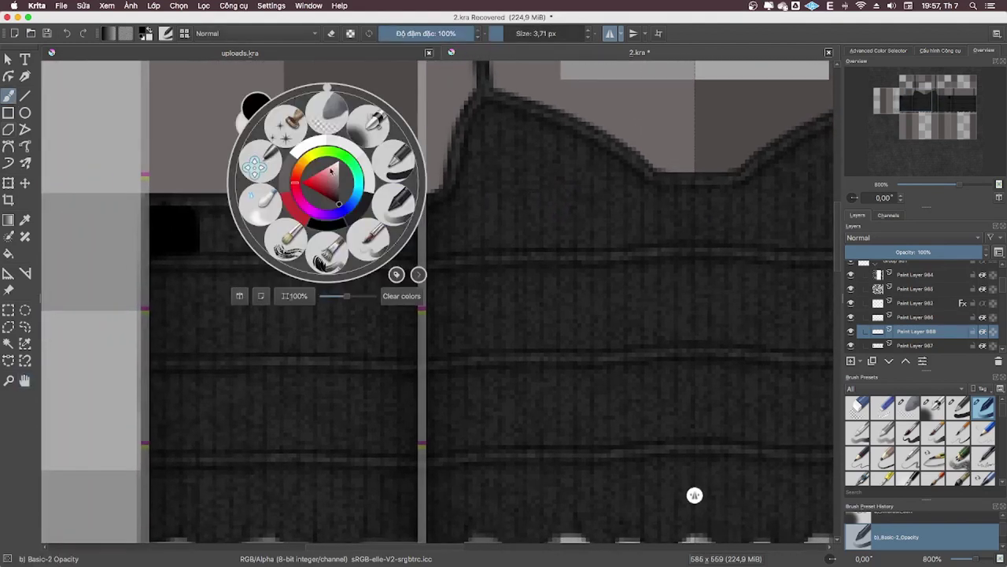
click(263, 207)
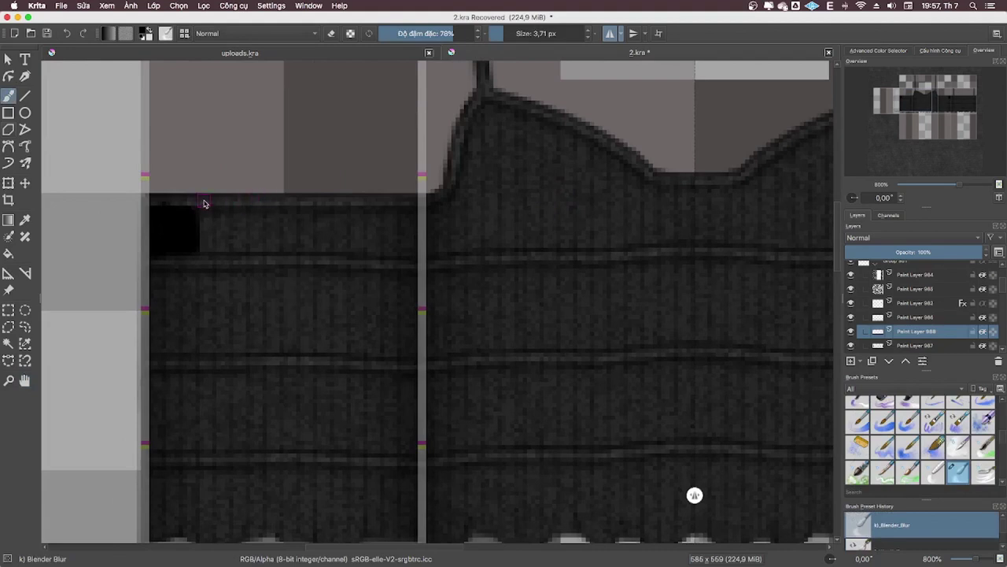
click(471, 33)
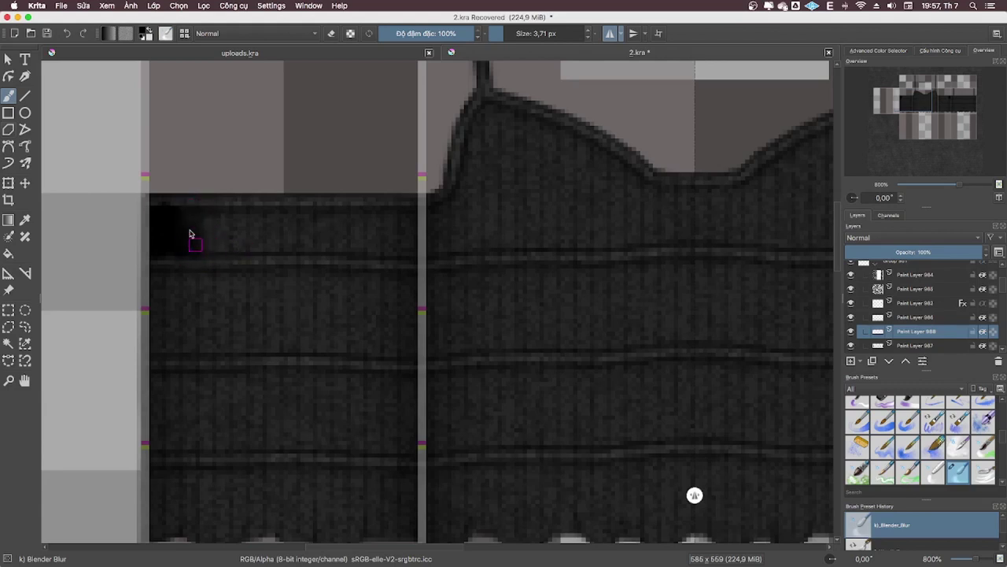
- Lighten the black patch at the band's top-left with Eraser Soft
right_click(206, 267)
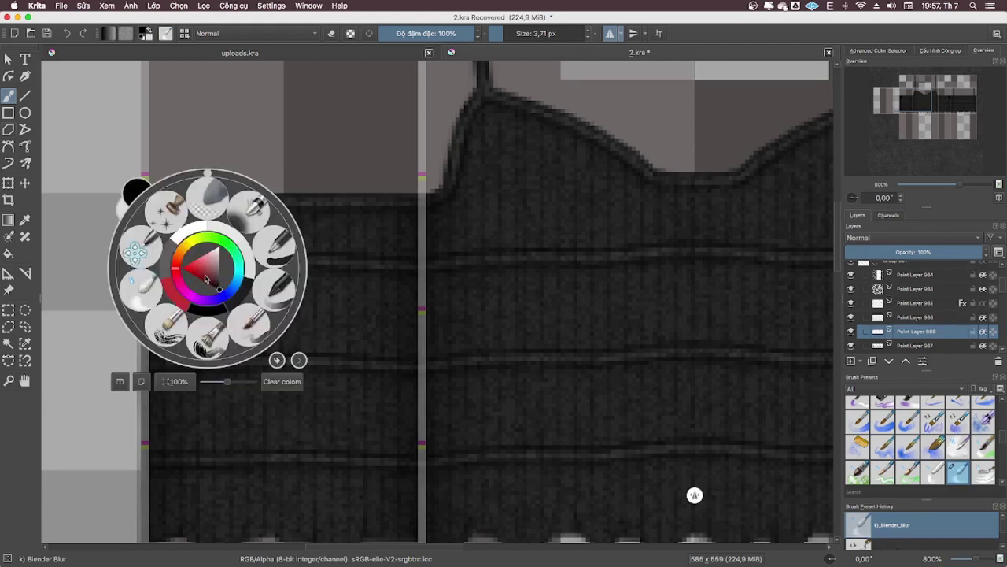
click(169, 245)
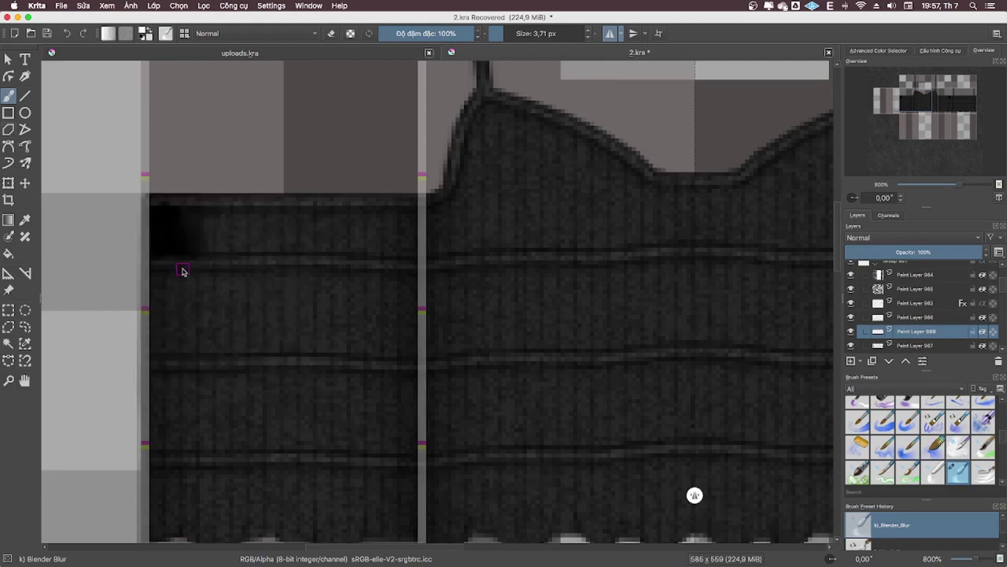
right_click(183, 268)
click(191, 215)
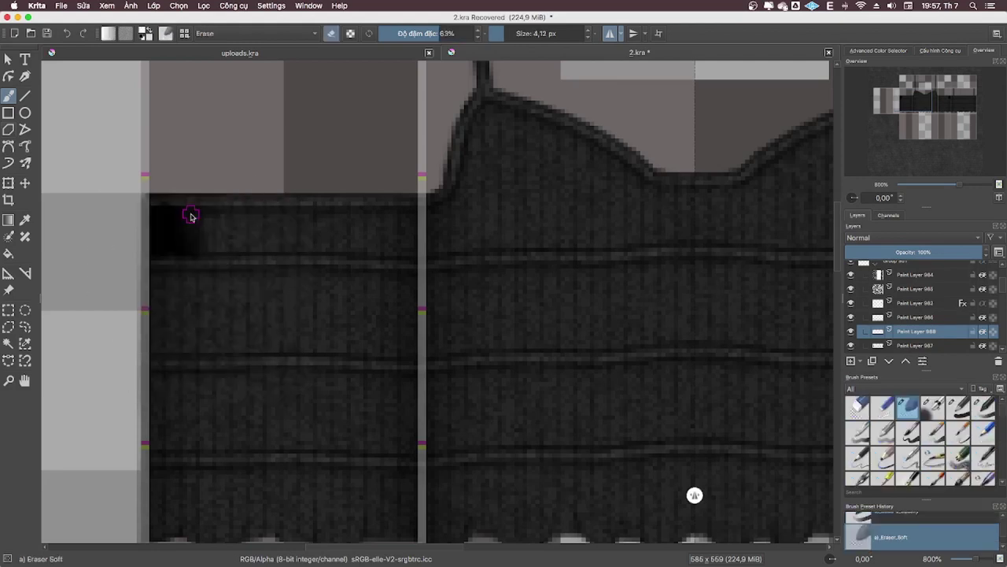
mouse_move(191, 216)
mouse_down()
mouse_move(165, 207)
mouse_move(163, 271)
mouse_up()
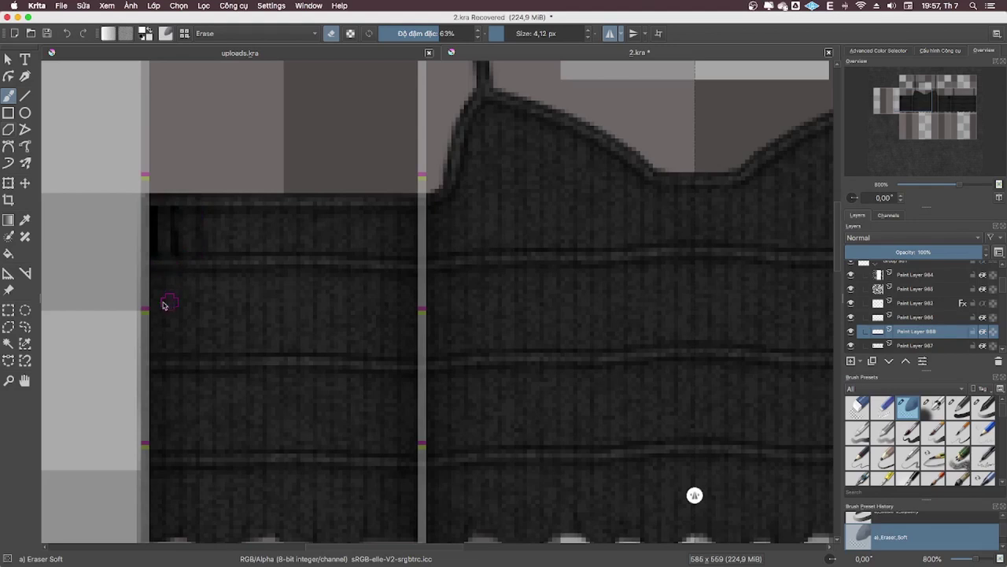
- Pick a dark colour with Basic-2 Opacity and paint a dark block below the top edge
right_click(157, 277)
click(196, 218)
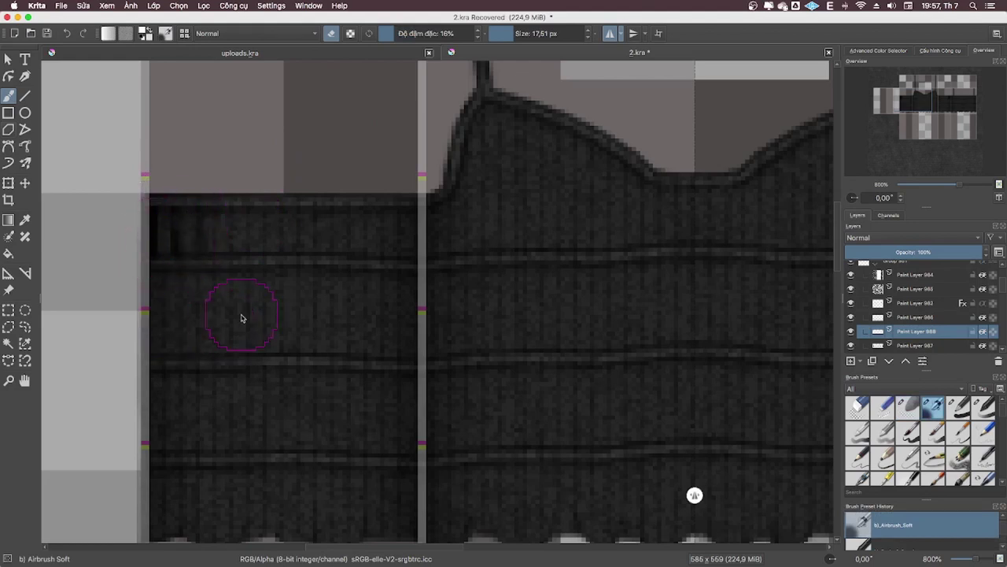
right_click(176, 343)
click(247, 370)
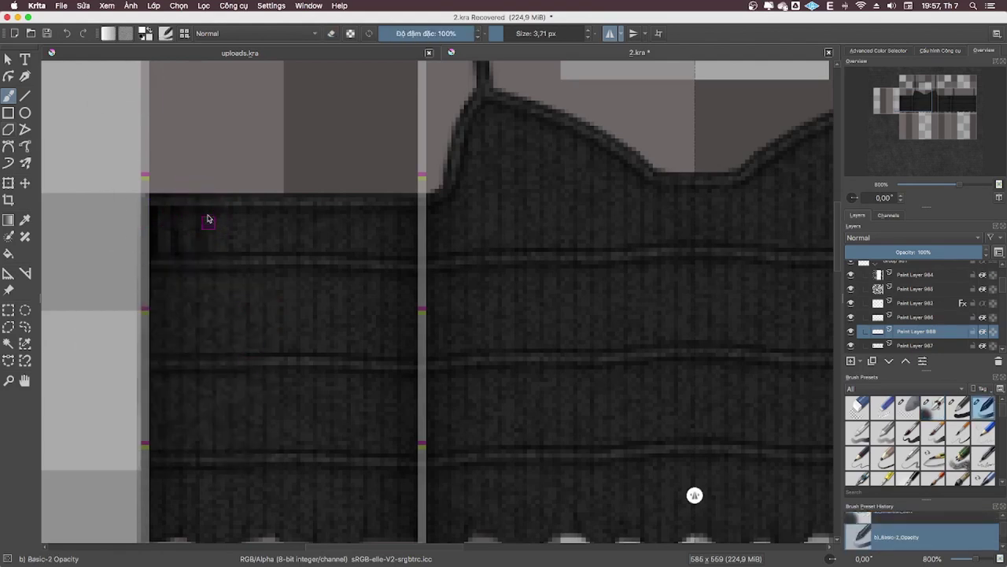
drag(207, 220, 209, 240)
key(ctrl+z)
click(876, 50)
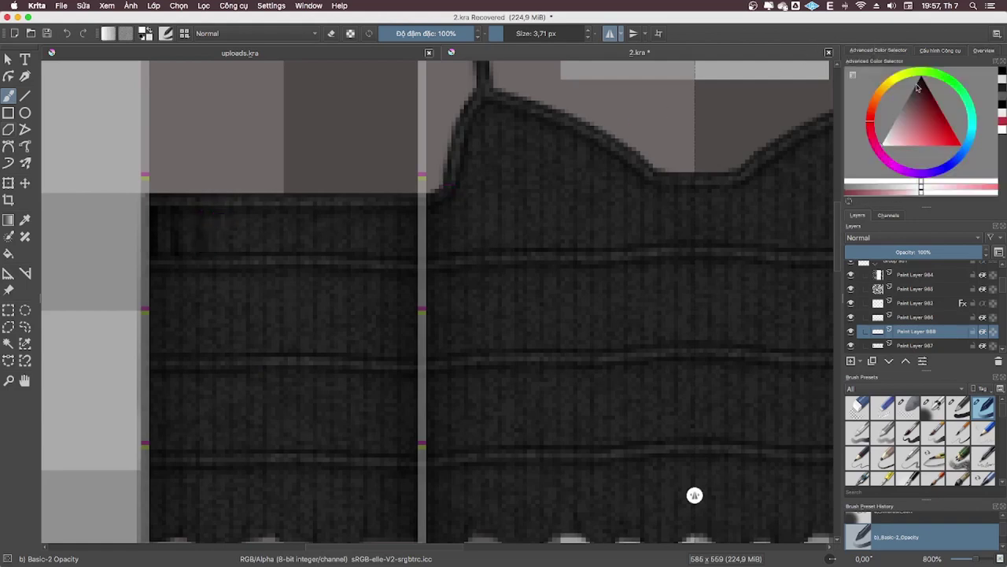
click(984, 50)
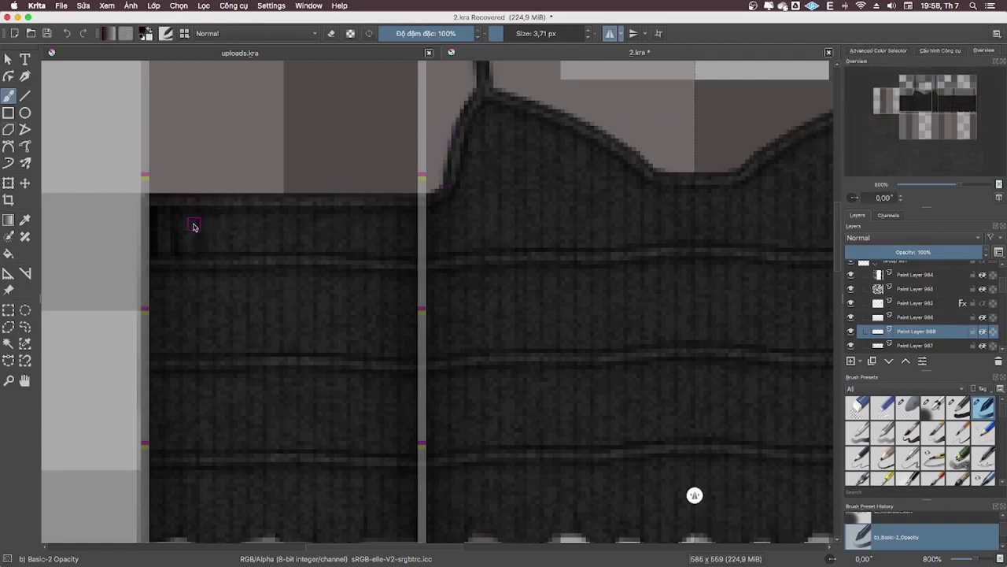
mouse_move(218, 221)
mouse_down()
mouse_move(212, 243)
mouse_move(230, 250)
mouse_move(241, 213)
mouse_move(221, 243)
mouse_move(265, 218)
mouse_move(247, 241)
mouse_move(247, 221)
mouse_move(256, 236)
mouse_move(234, 247)
mouse_move(281, 225)
mouse_move(269, 249)
mouse_move(224, 208)
mouse_move(270, 195)
mouse_up()
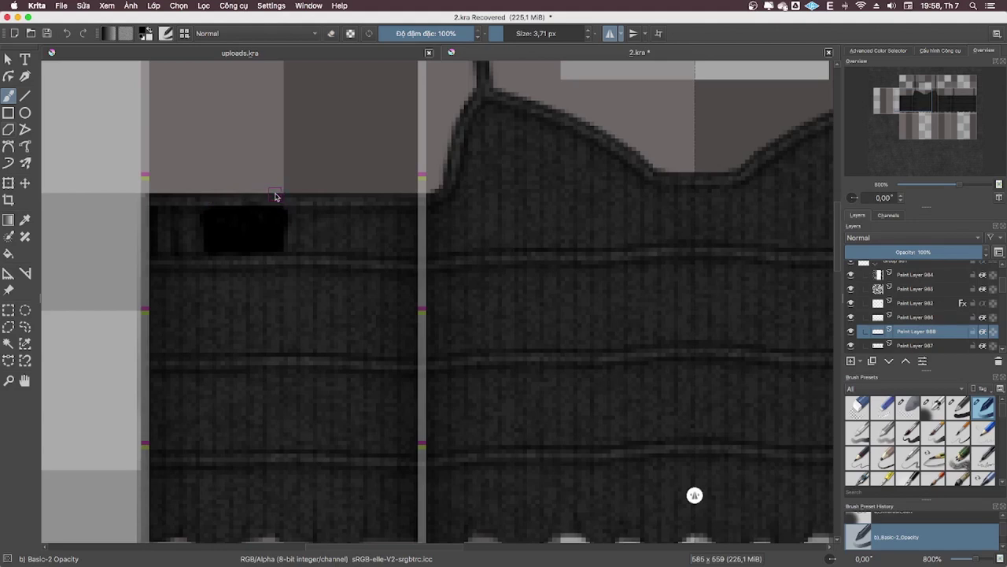
- Soften both edges of the dark block with the blending brush at about 5 px
right_click(275, 196)
click(214, 220)
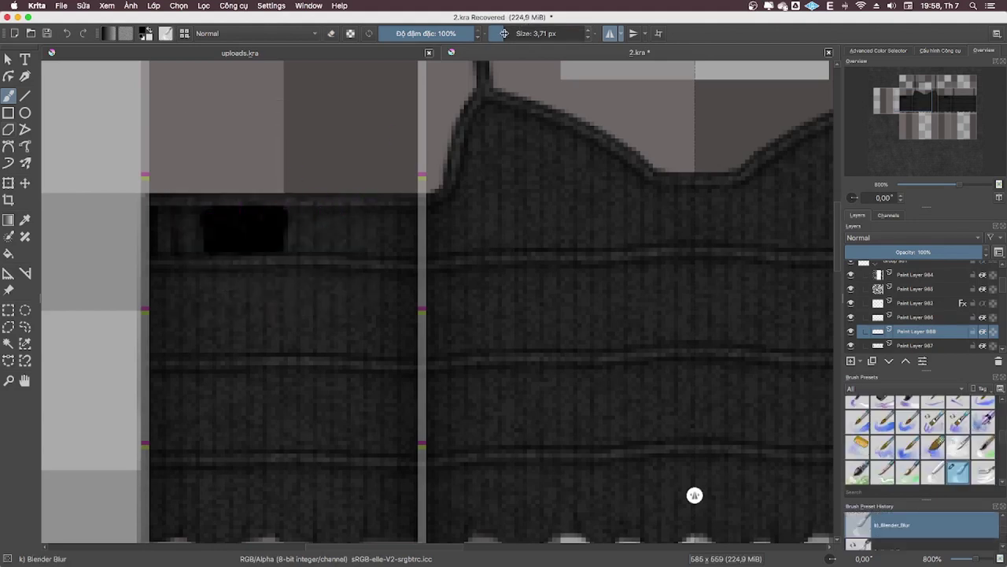
drag(504, 33, 519, 33)
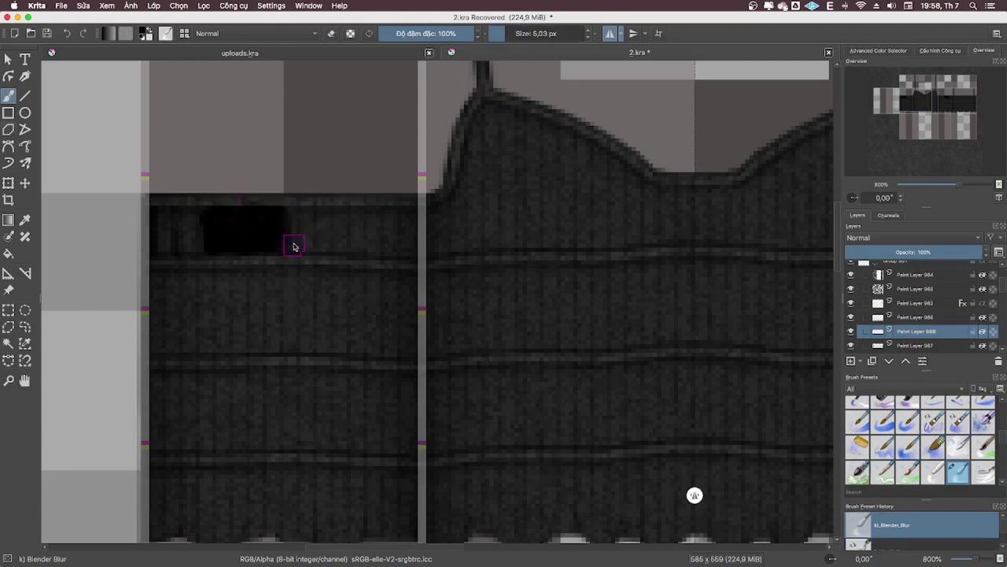
drag(288, 227, 193, 203)
drag(202, 238, 207, 220)
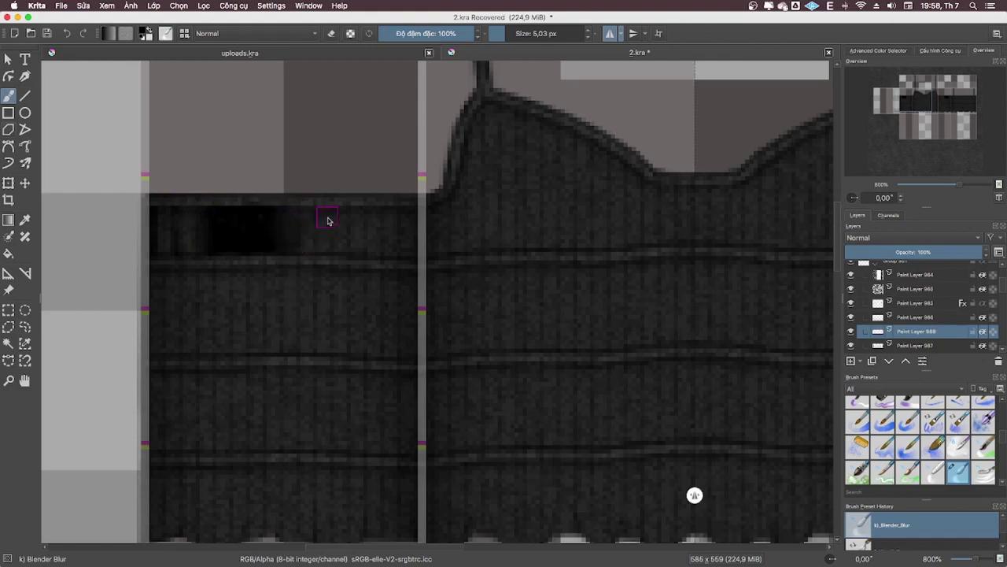
- Erase light streaks into the dark block with Eraser Soft at 58% opacity
right_click(332, 241)
click(303, 191)
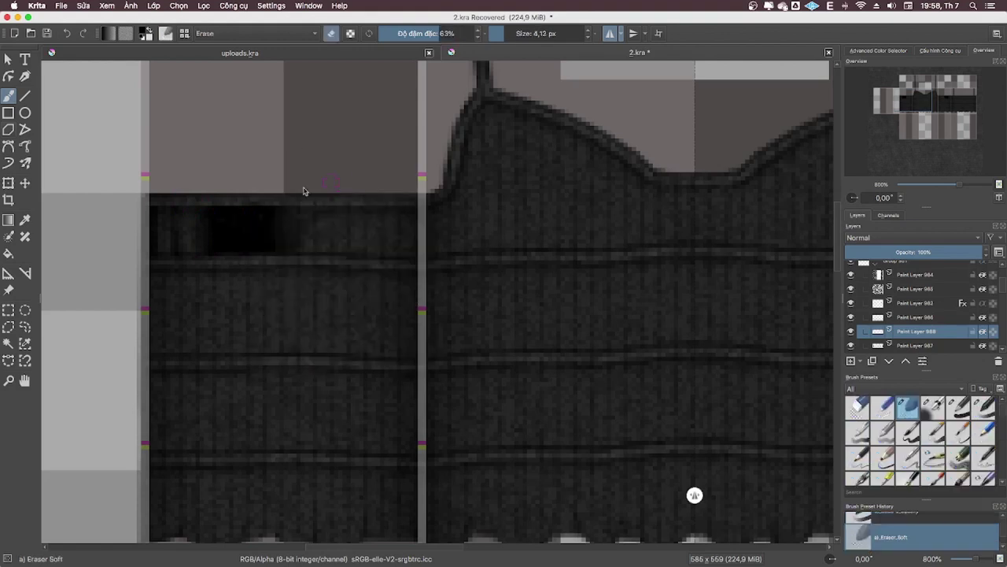
drag(432, 35, 423, 35)
mouse_move(206, 203)
mouse_down()
mouse_move(220, 225)
mouse_move(236, 213)
mouse_move(273, 218)
mouse_move(265, 204)
mouse_move(250, 265)
mouse_move(286, 252)
mouse_move(297, 200)
mouse_up()
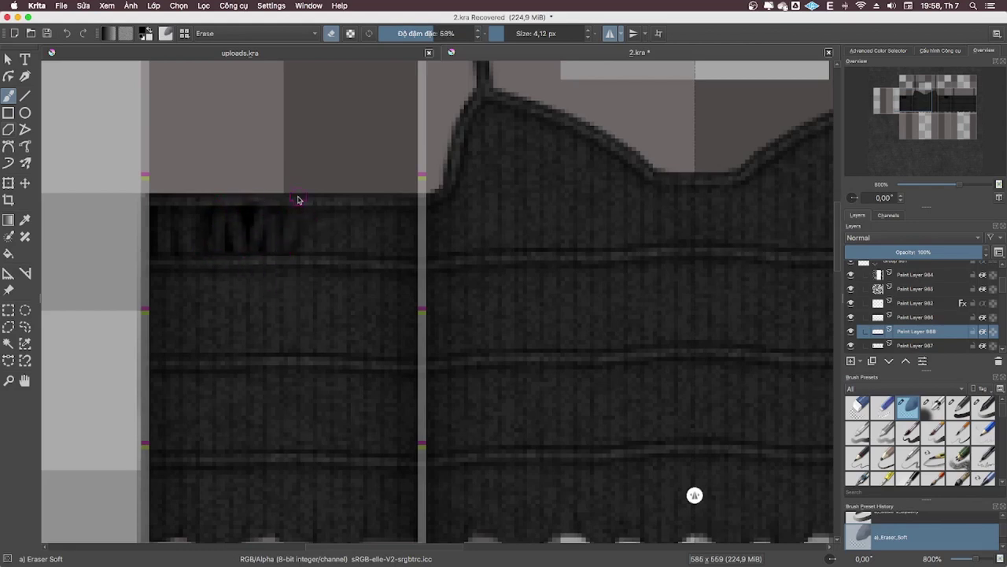
right_click(222, 308)
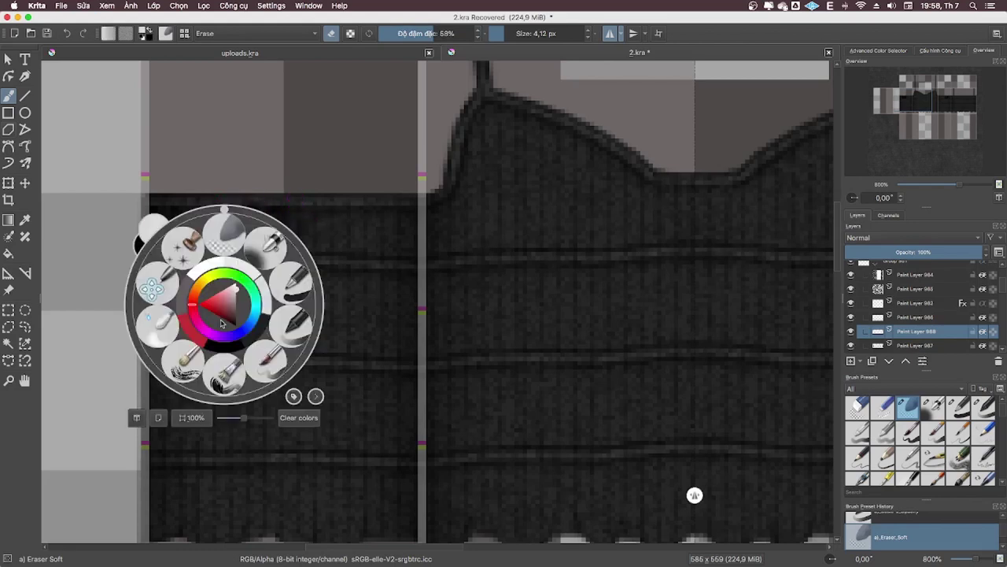
click(275, 267)
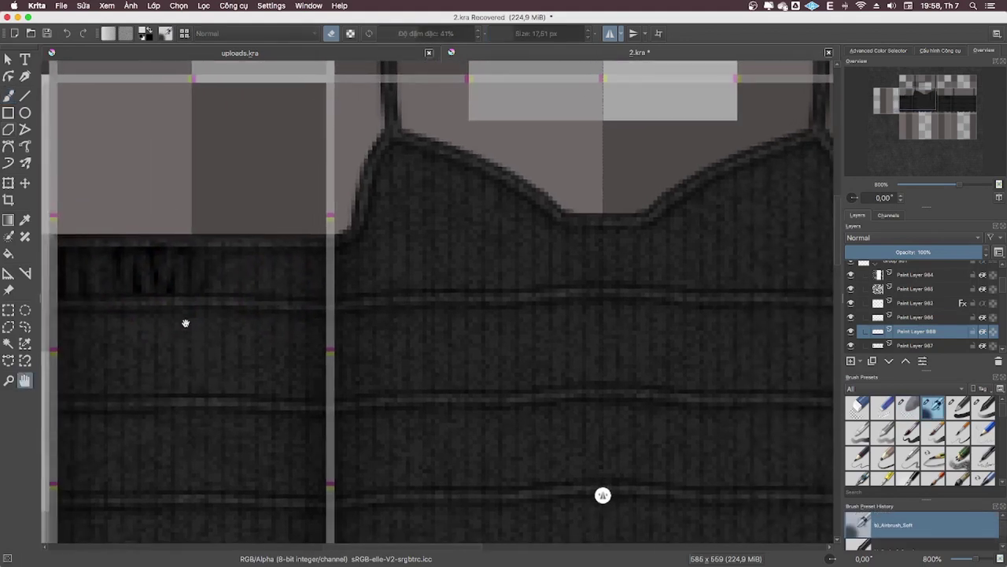
- Paint more dark shading along the band and blur it with the blending brush
right_click(187, 322)
click(222, 267)
mouse_move(213, 259)
mouse_down()
mouse_move(226, 292)
mouse_move(240, 263)
mouse_move(270, 252)
mouse_move(270, 292)
mouse_up()
right_click(272, 292)
click(206, 303)
mouse_move(279, 248)
mouse_down()
mouse_move(272, 263)
mouse_move(203, 252)
mouse_move(208, 284)
mouse_up()
mouse_move(272, 263)
mouse_down()
mouse_move(283, 283)
mouse_move(211, 288)
mouse_move(270, 268)
mouse_move(252, 281)
mouse_move(267, 257)
mouse_up()
- Undo stray eraser strokes and paint further toward the cup edge with Basic-2 Opacity
right_click(270, 267)
click(234, 259)
key(ctrl+z)
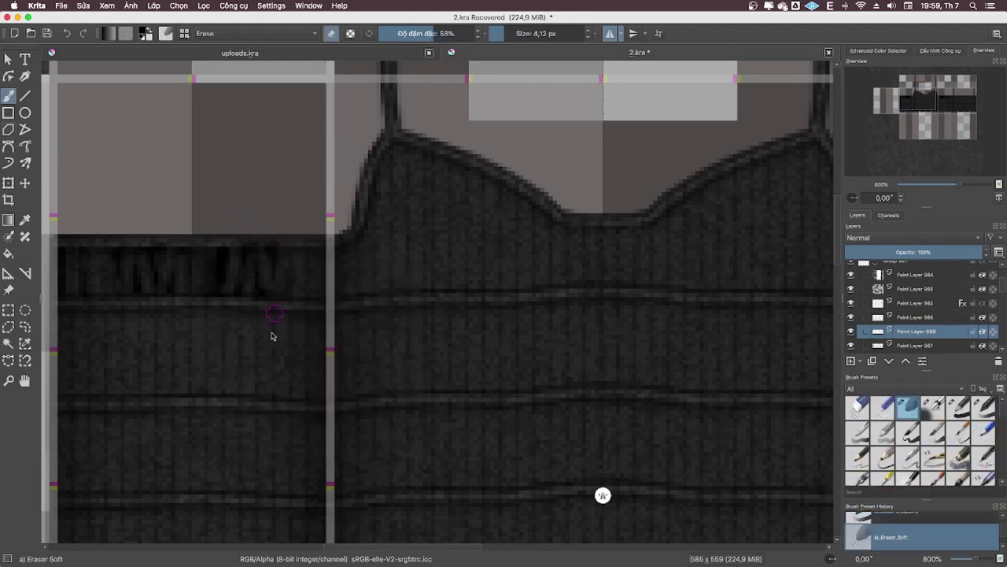
right_click(229, 282)
click(228, 211)
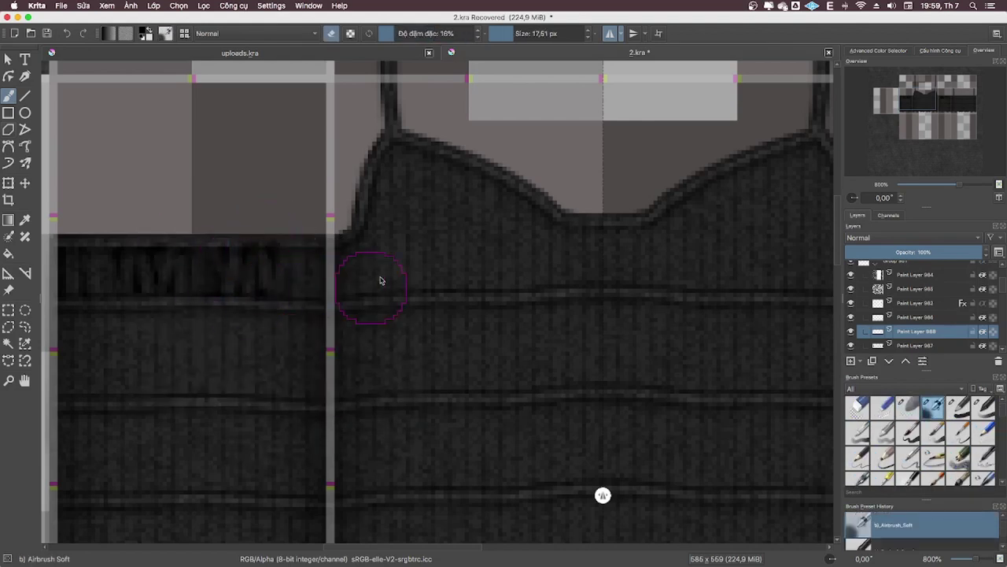
right_click(372, 228)
click(293, 205)
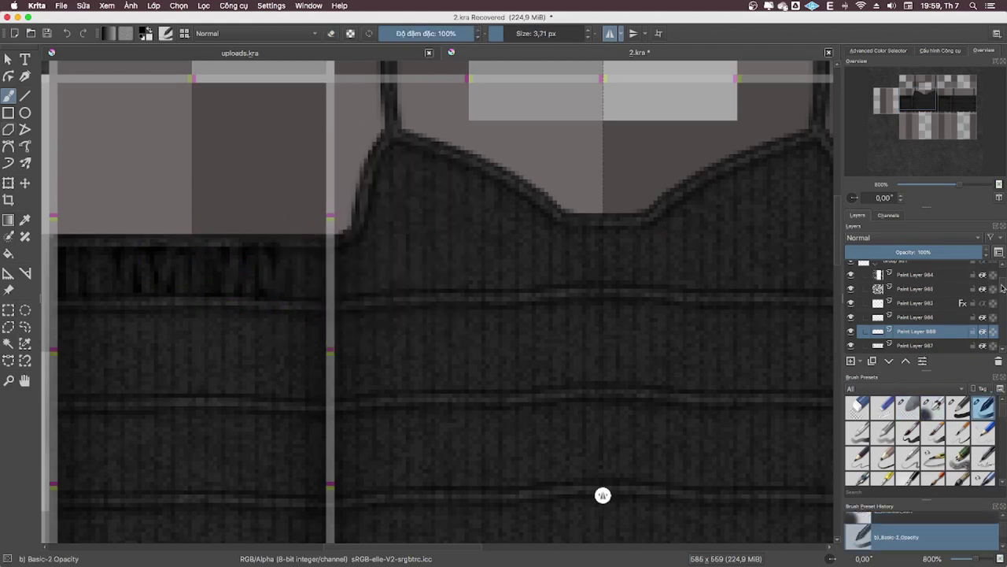
scroll(1001, 289, up, 2)
mouse_move(315, 254)
mouse_down()
mouse_move(331, 256)
mouse_move(340, 285)
mouse_move(389, 218)
mouse_move(371, 290)
mouse_up()
- Clean up the dark patch beside the left cup edge with Eraser Soft
key(e)
right_click(330, 198)
click(265, 207)
right_click(371, 229)
click(367, 170)
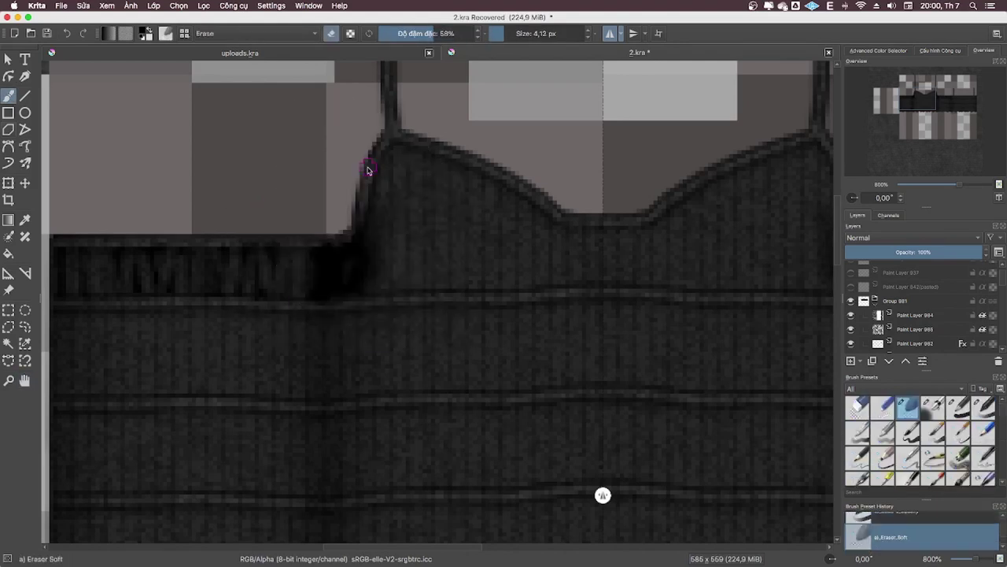
mouse_move(321, 251)
mouse_down()
mouse_move(333, 241)
mouse_move(347, 270)
mouse_move(368, 201)
mouse_up()
right_click(306, 308)
click(333, 240)
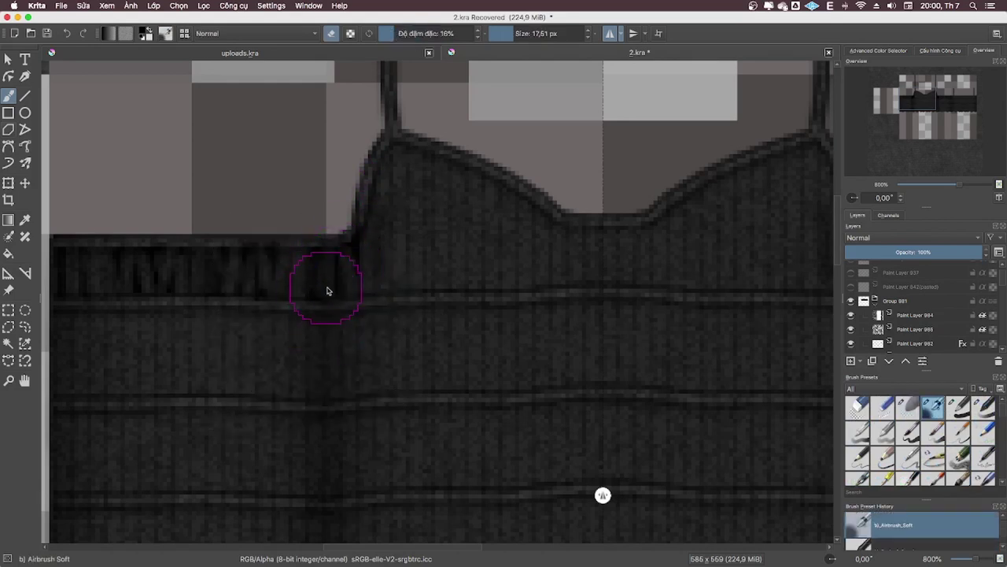
drag(535, 244, 381, 272)
- Darken the left cup's outer edge with mirrored strokes and blend its jagged top smooth
right_click(250, 335)
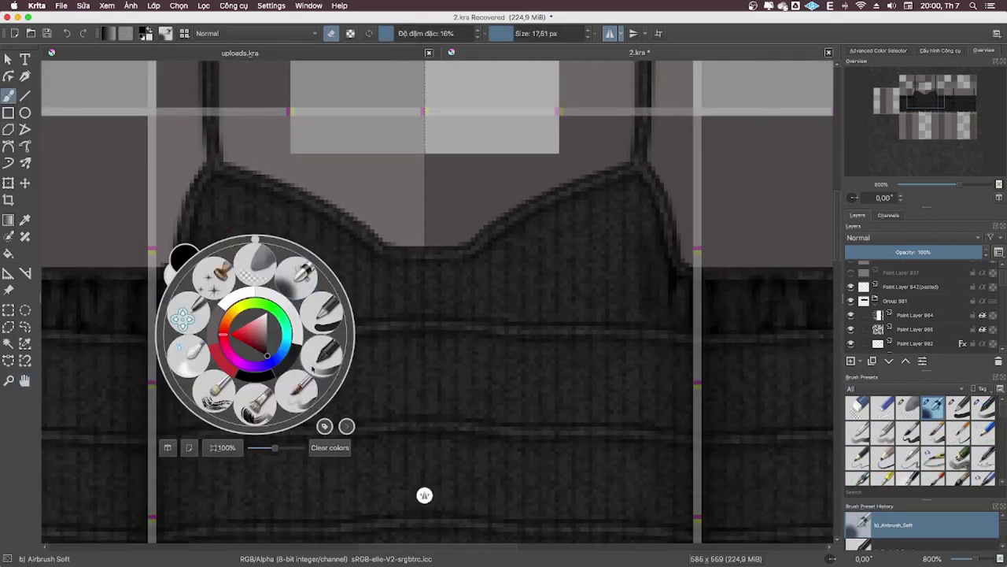
click(213, 282)
mouse_move(212, 282)
mouse_down()
mouse_move(181, 321)
mouse_move(196, 265)
mouse_move(196, 304)
mouse_move(204, 213)
mouse_move(209, 254)
mouse_move(221, 234)
mouse_move(220, 292)
mouse_up()
right_click(220, 292)
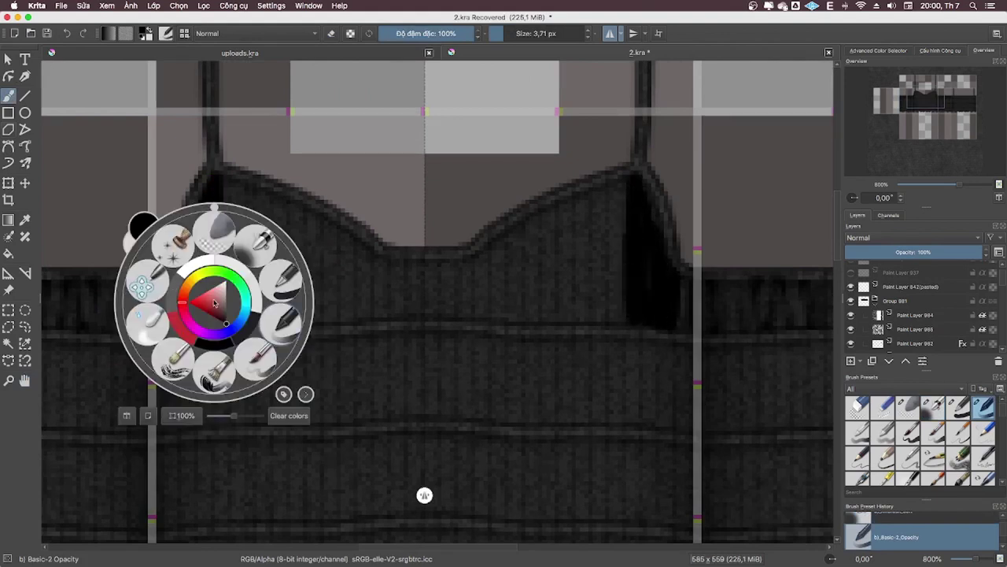
click(221, 218)
mouse_move(224, 163)
mouse_down()
mouse_move(223, 305)
mouse_move(230, 282)
mouse_move(214, 274)
mouse_up()
mouse_move(171, 308)
mouse_down()
mouse_move(197, 221)
mouse_move(212, 259)
mouse_up()
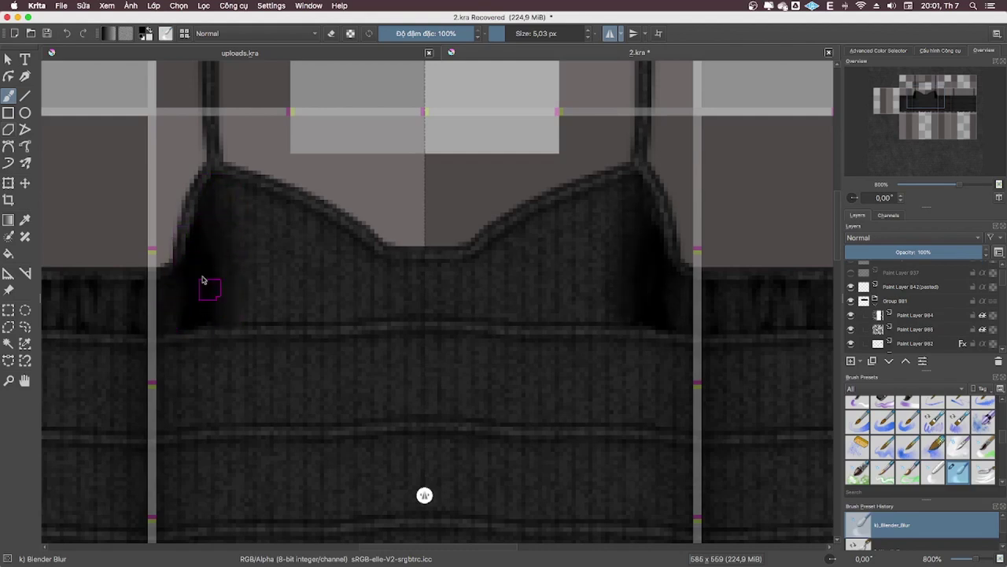
- Lighten the shading near the left cup with the soft eraser, mirrored on the right
right_click(266, 185)
click(266, 106)
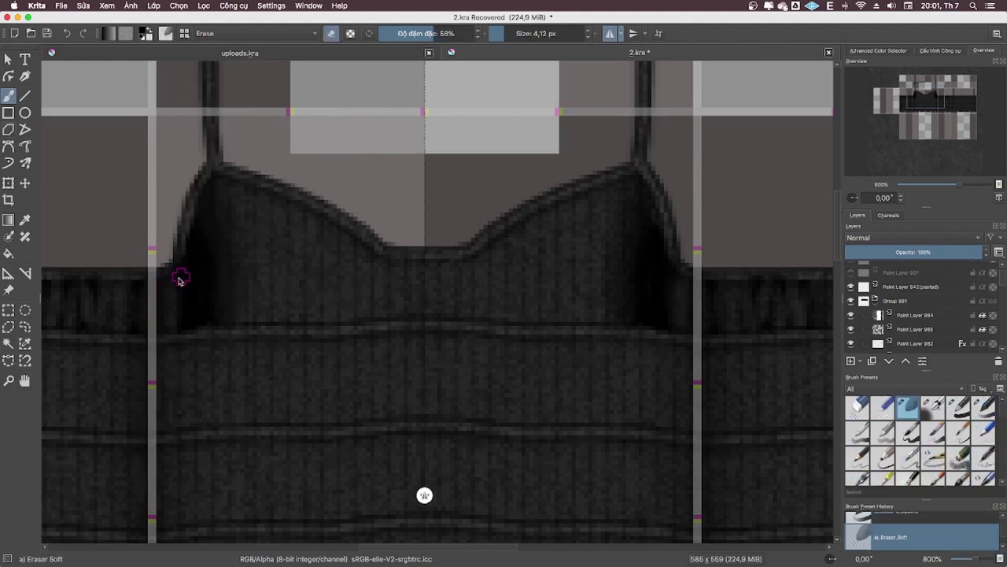
mouse_move(180, 275)
mouse_down()
mouse_move(196, 207)
mouse_move(206, 324)
mouse_move(220, 180)
mouse_move(227, 242)
mouse_up()
right_click(270, 178)
click(216, 196)
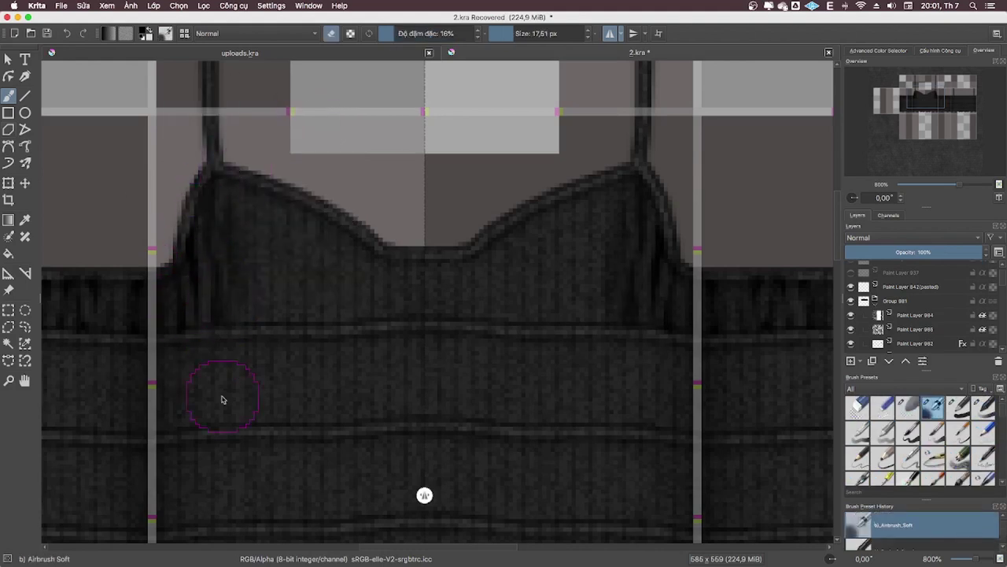
- Paint a mirrored dark stroke down the left cup, then blend and partly erase it
right_click(214, 324)
click(269, 336)
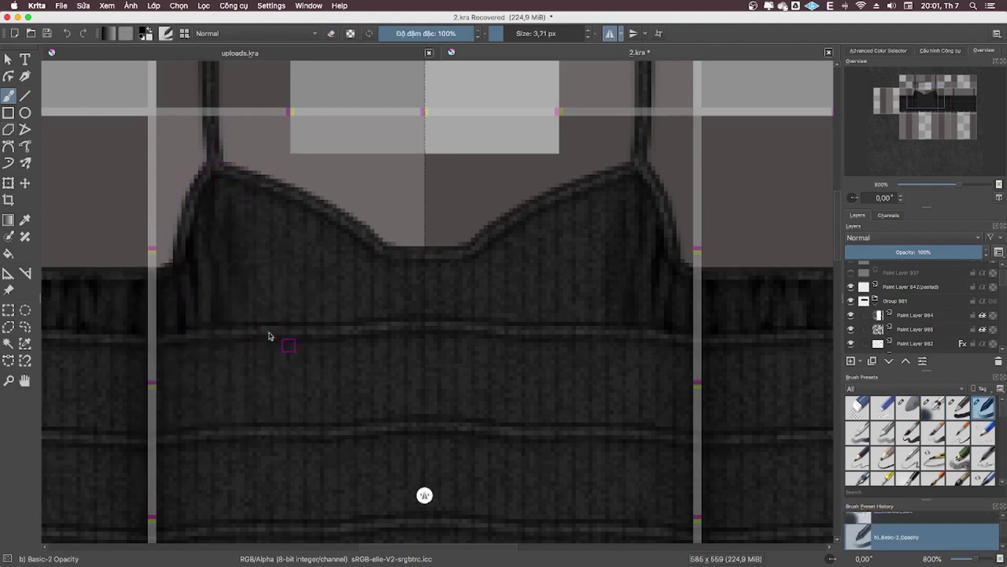
drag(232, 181, 240, 315)
right_click(224, 298)
click(154, 322)
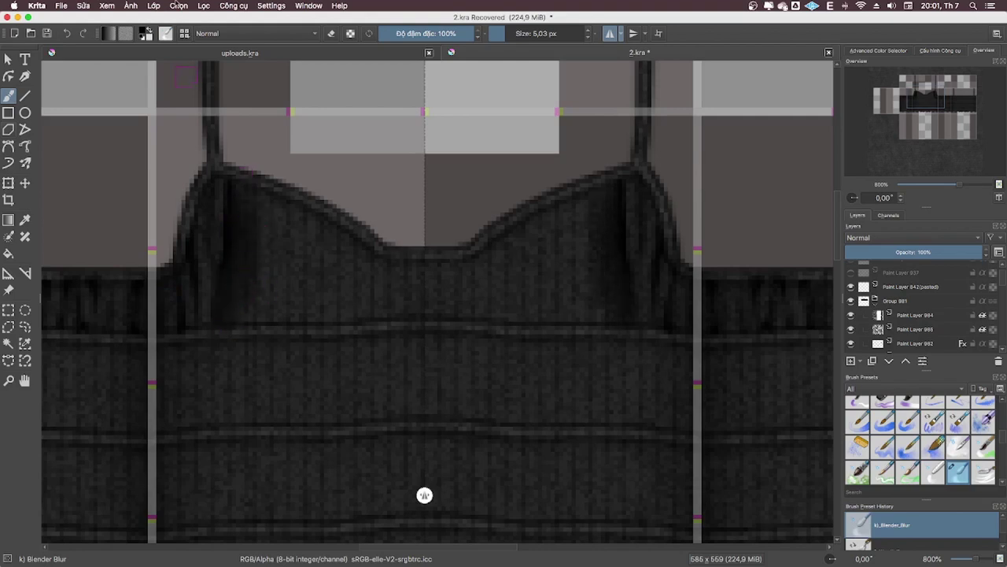
right_click(199, 195)
click(199, 120)
mouse_move(238, 205)
mouse_down()
mouse_move(238, 299)
mouse_move(220, 252)
mouse_move(248, 315)
mouse_up()
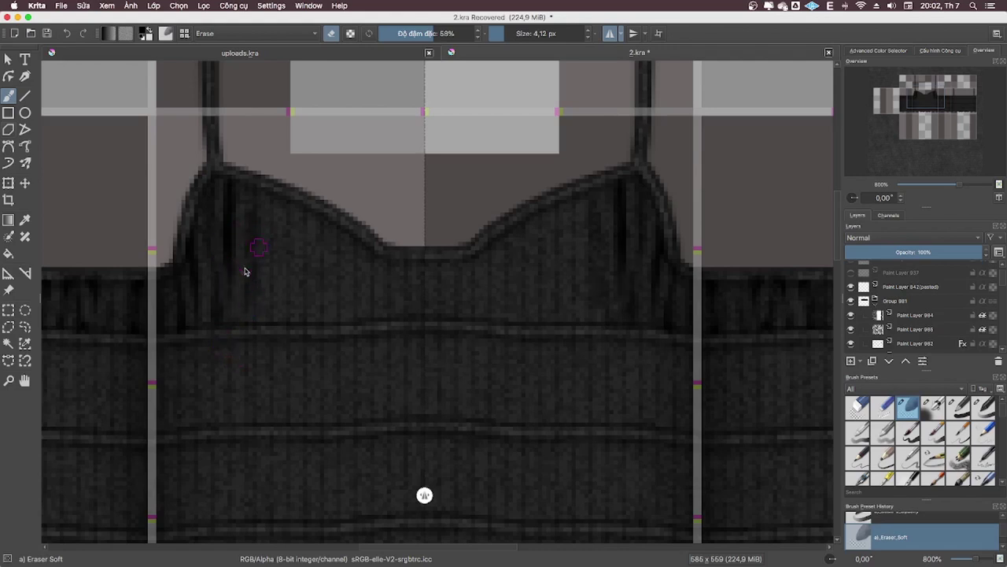
key(slash)
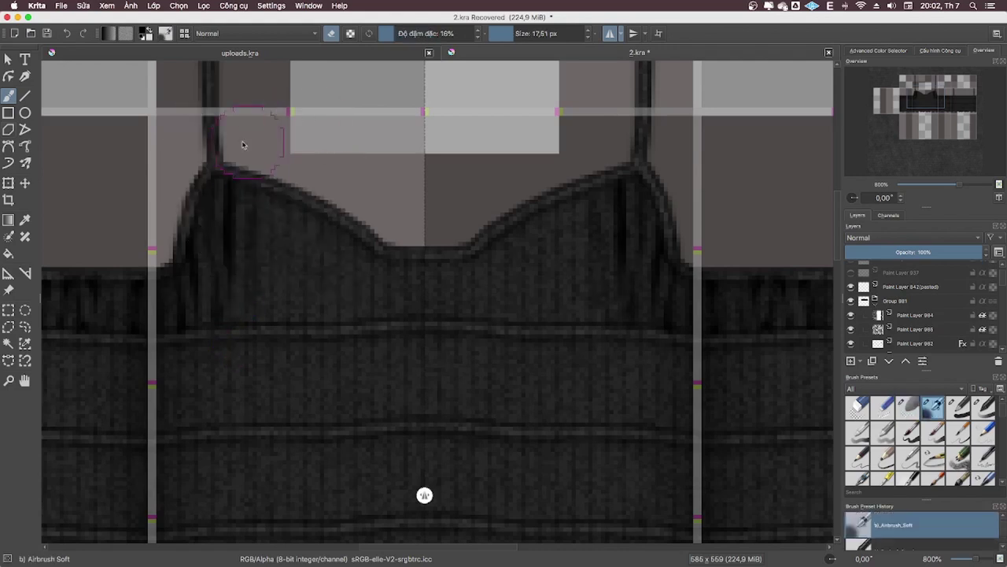
drag(346, 276, 289, 282)
right_click(342, 406)
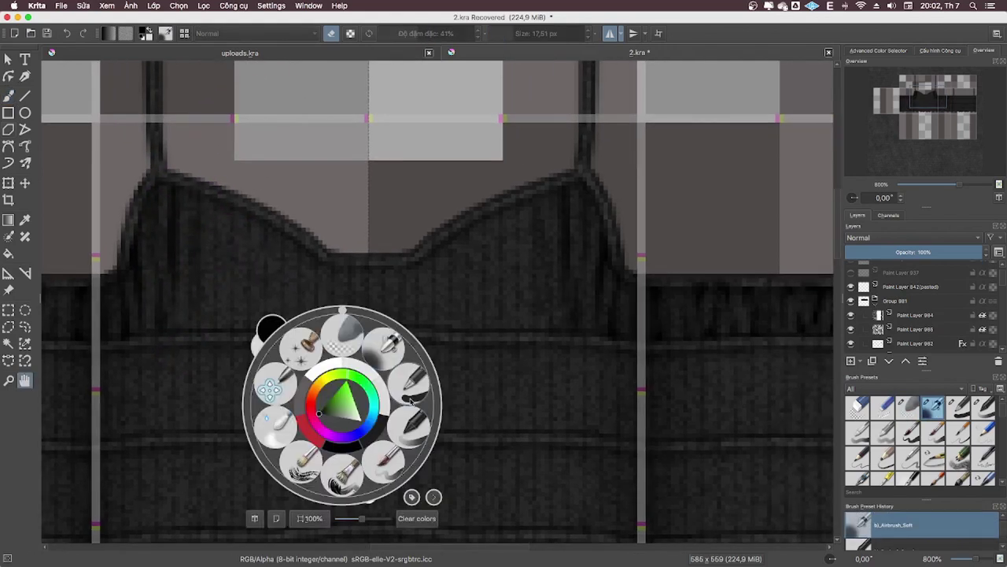
- Paint dark fill inside both bodice cups with the hard brush at full opacity
click(410, 400)
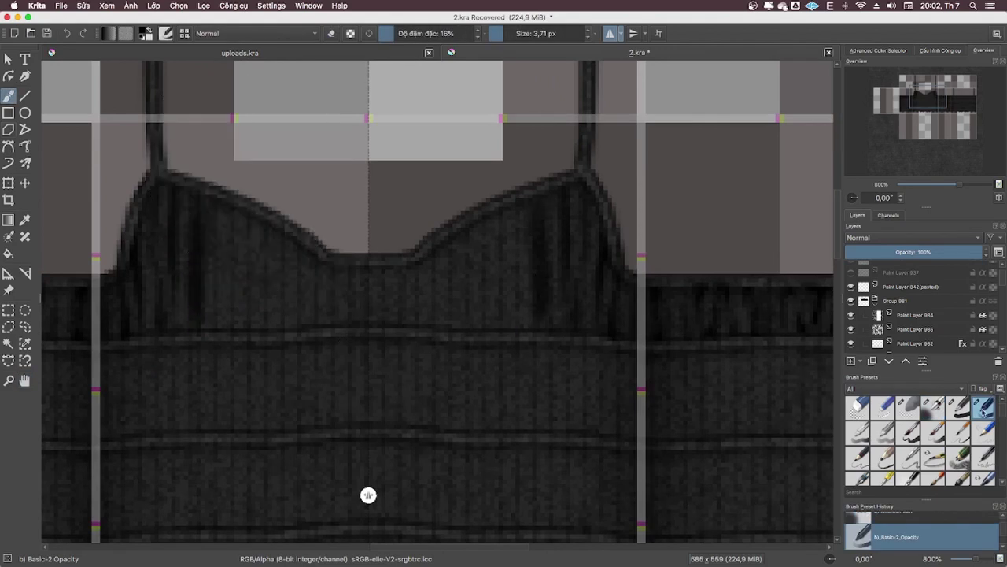
click(472, 34)
drag(201, 197, 206, 329)
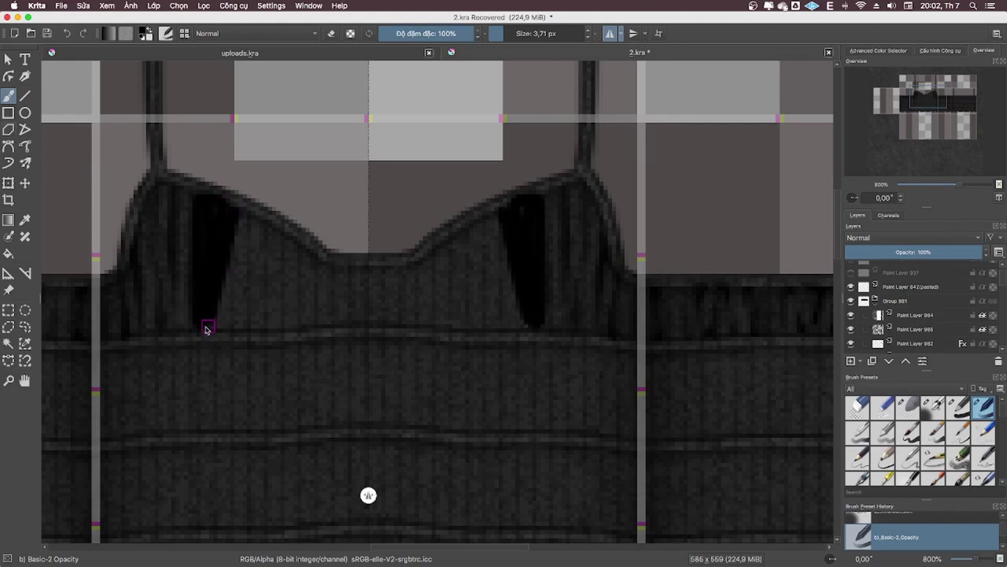
right_click(236, 338)
click(279, 285)
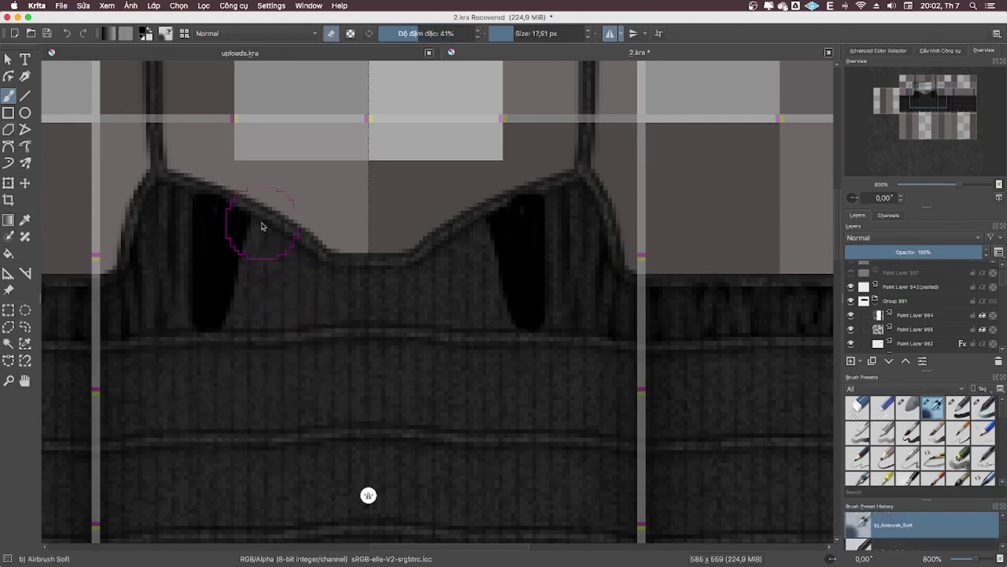
- Blend the cup shading downward, lighten parts with the eraser, and soften the cup tops
right_click(225, 251)
click(241, 220)
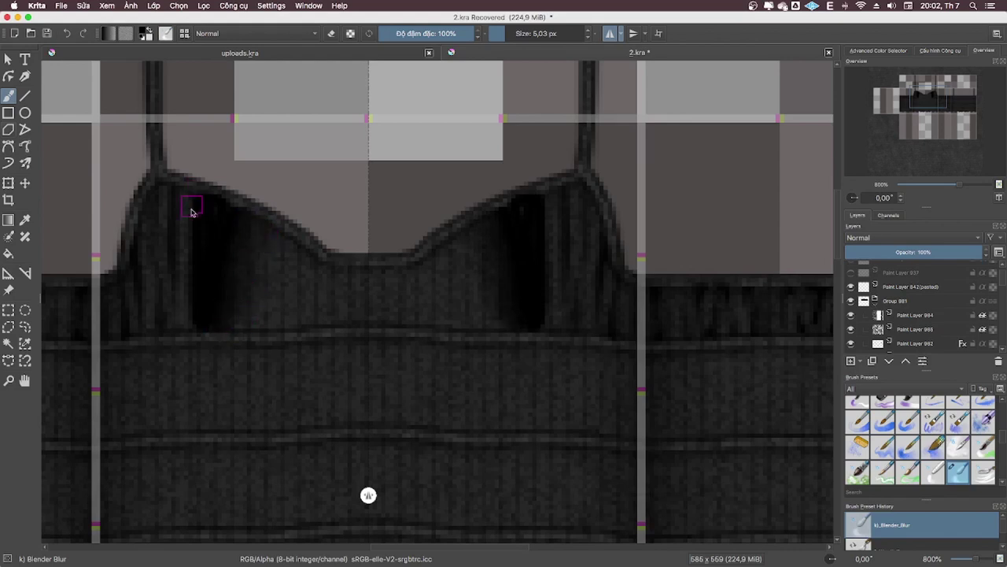
drag(192, 211, 197, 314)
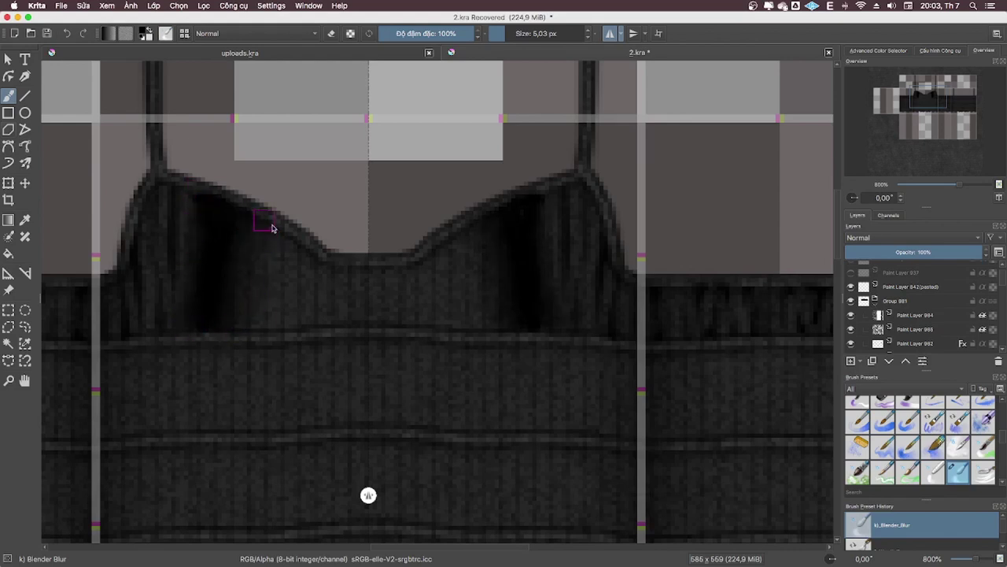
right_click(264, 255)
click(270, 181)
mouse_move(187, 196)
mouse_down()
mouse_move(223, 326)
mouse_move(247, 220)
mouse_move(245, 348)
mouse_up()
right_click(231, 341)
click(240, 334)
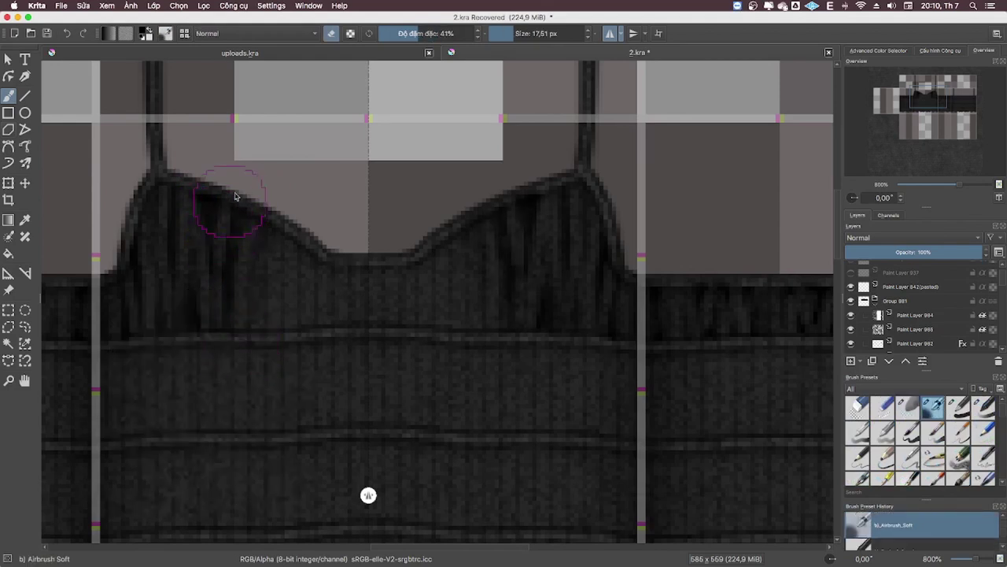
mouse_move(225, 207)
mouse_down()
mouse_move(185, 349)
mouse_move(218, 269)
mouse_up()
- Paint small dark strokes inside both cups with the hard opaque brush
right_click(209, 304)
click(241, 250)
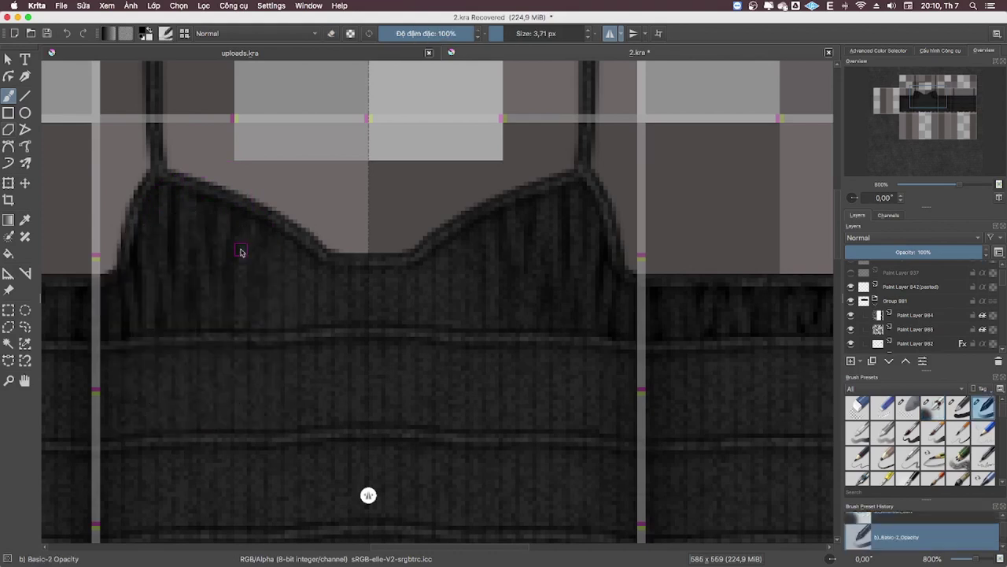
mouse_move(263, 224)
mouse_down()
mouse_move(265, 285)
mouse_move(292, 265)
mouse_move(265, 223)
mouse_up()
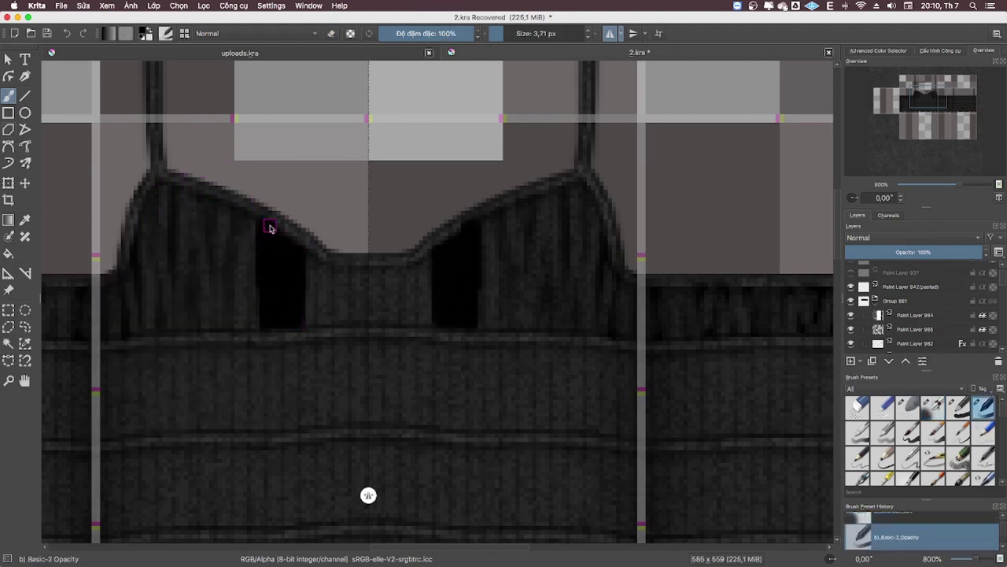
key(e)
right_click(201, 378)
click(251, 309)
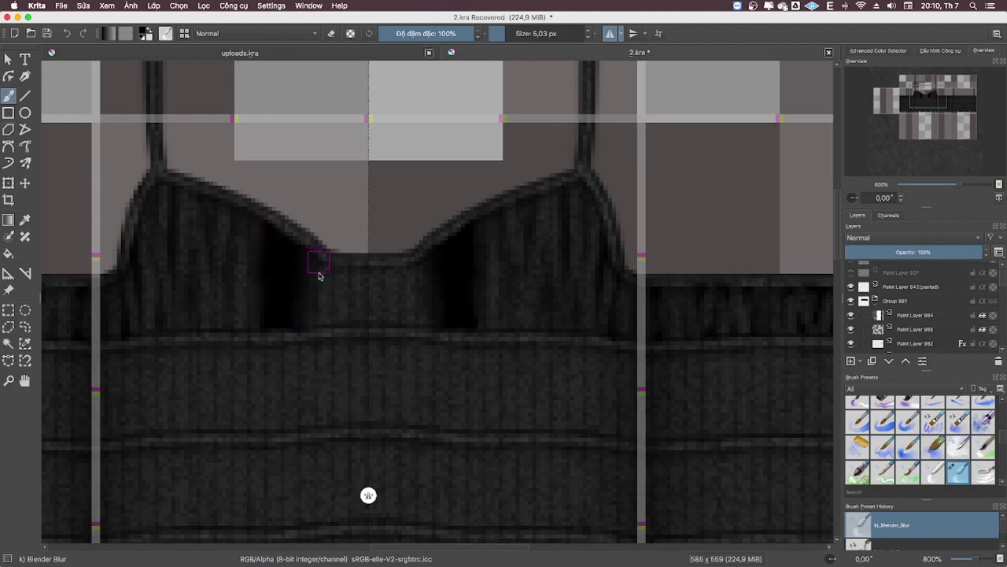
- Lighten vertical strips inside both cups with the soft eraser, redoing one stroke
right_click(264, 282)
click(296, 227)
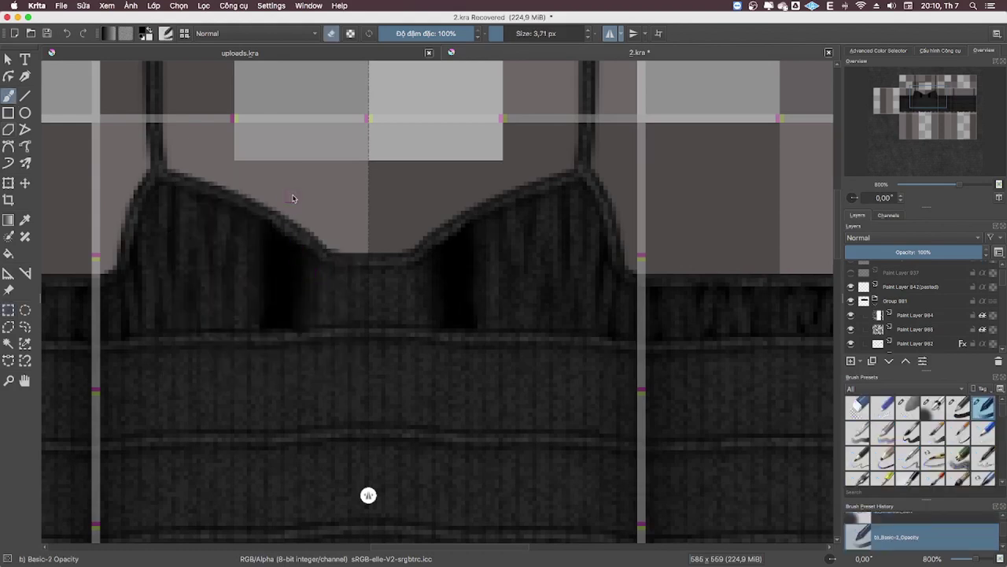
right_click(321, 178)
click(247, 215)
mouse_move(272, 240)
mouse_down()
mouse_move(307, 315)
mouse_move(260, 333)
mouse_up()
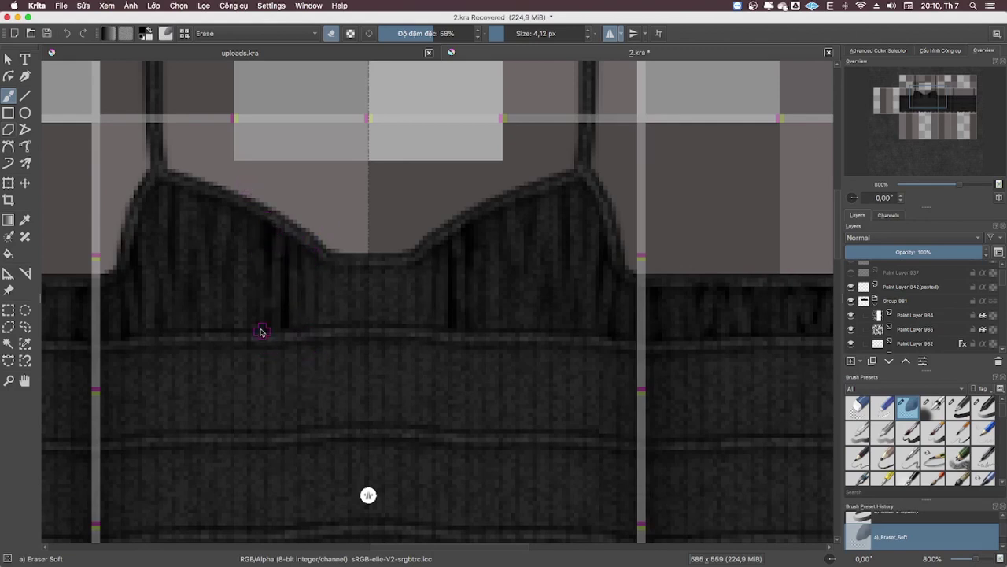
key(ctrl+z)
drag(260, 236, 256, 328)
- Paint dark shadow into the inner cups, then erase the excess near the cup edges
right_click(234, 323)
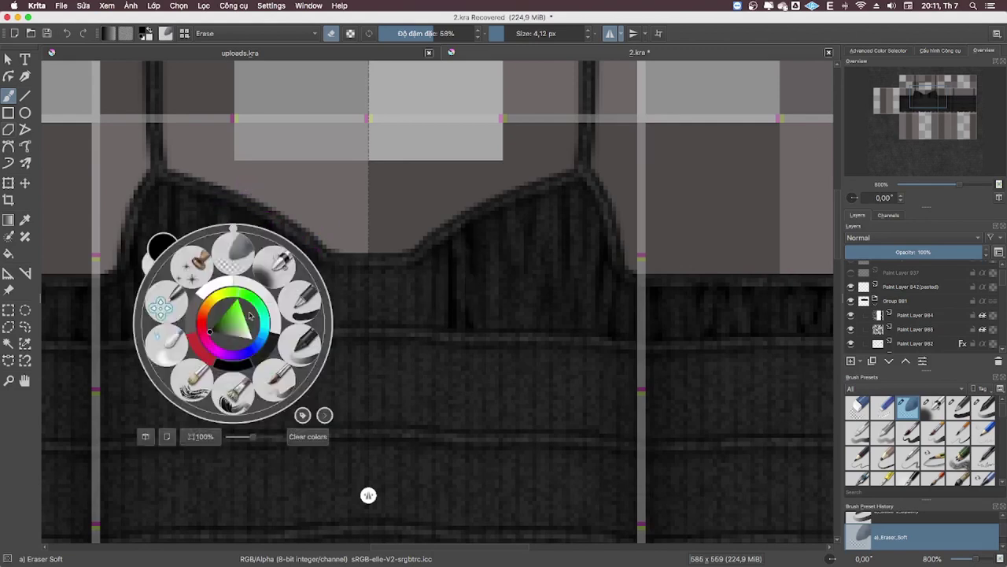
click(162, 244)
right_click(270, 354)
click(259, 281)
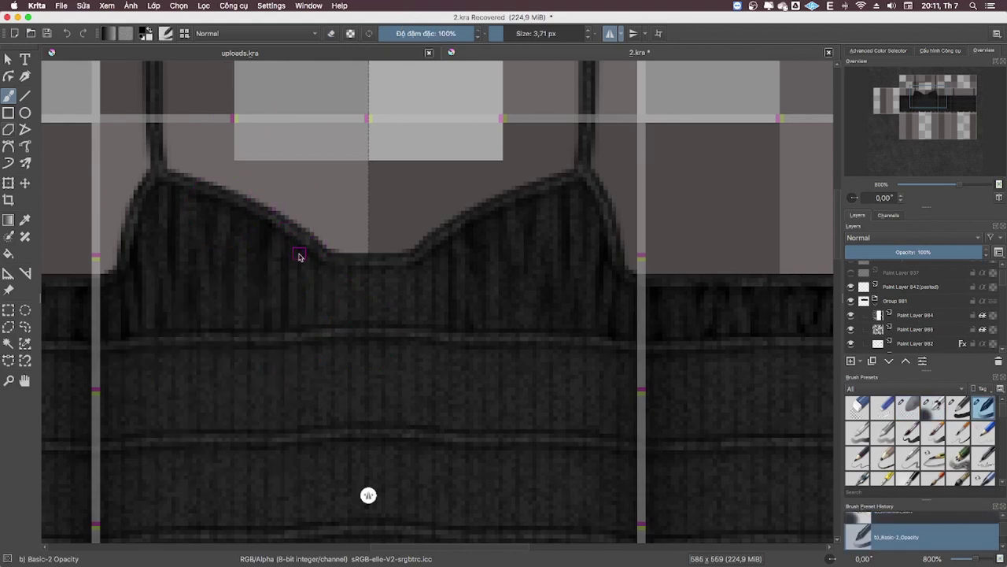
drag(299, 253, 308, 315)
drag(330, 264, 329, 277)
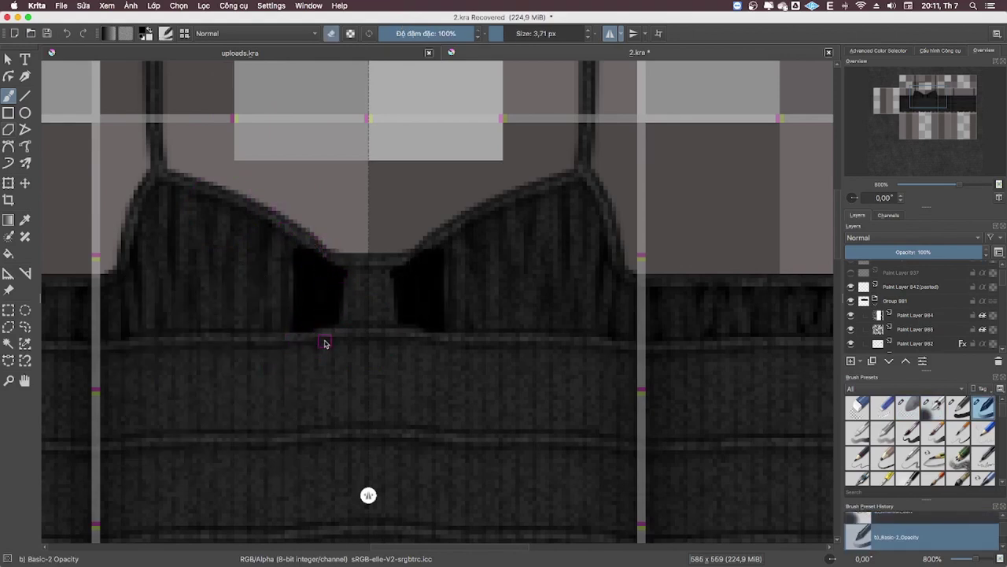
right_click(270, 288)
click(349, 310)
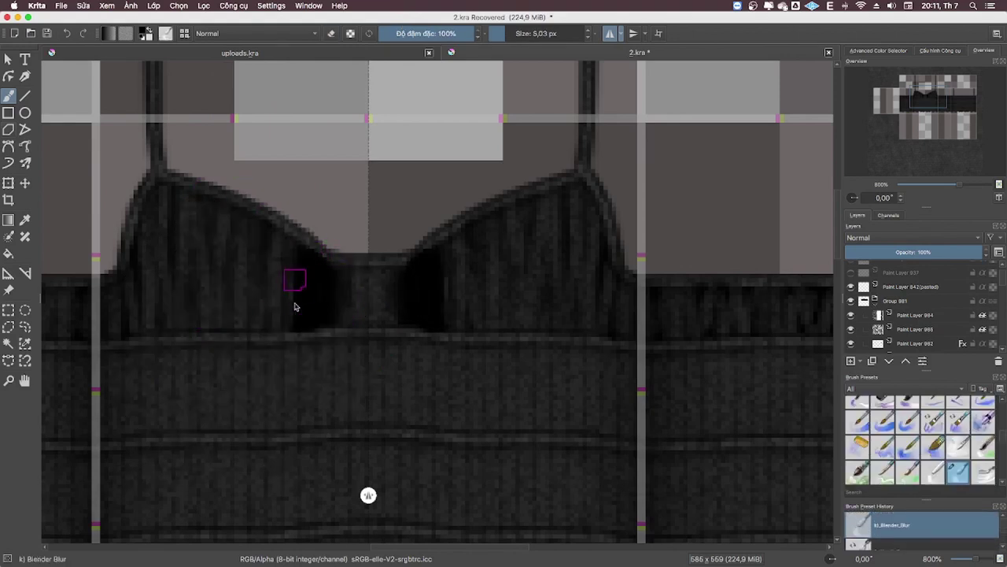
right_click(329, 532)
click(300, 339)
drag(299, 241, 306, 307)
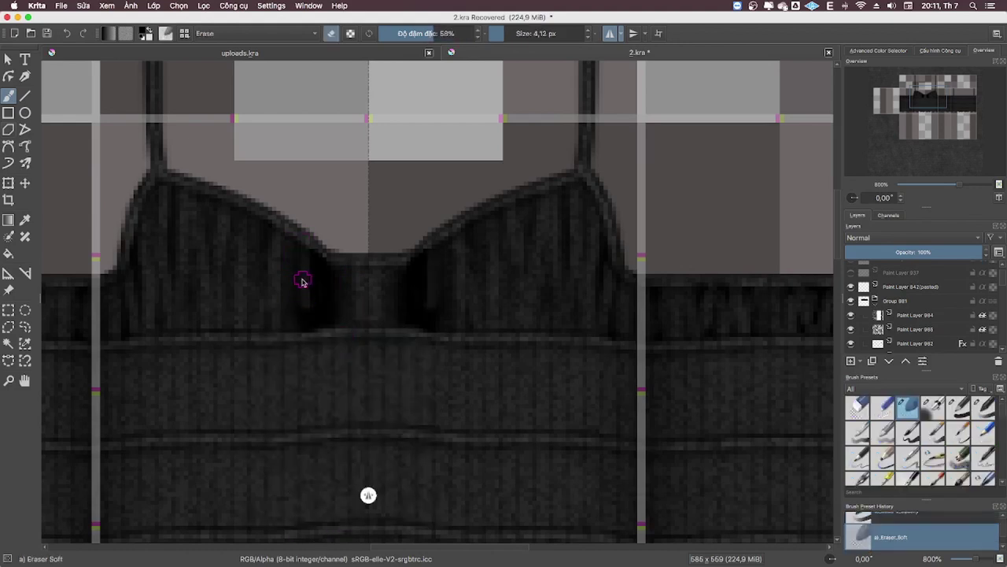
mouse_move(315, 260)
mouse_down()
mouse_move(323, 326)
mouse_move(346, 321)
mouse_up()
- Fill the dip between the cups with black and partly erase it into a soft patch
right_click(349, 382)
click(340, 307)
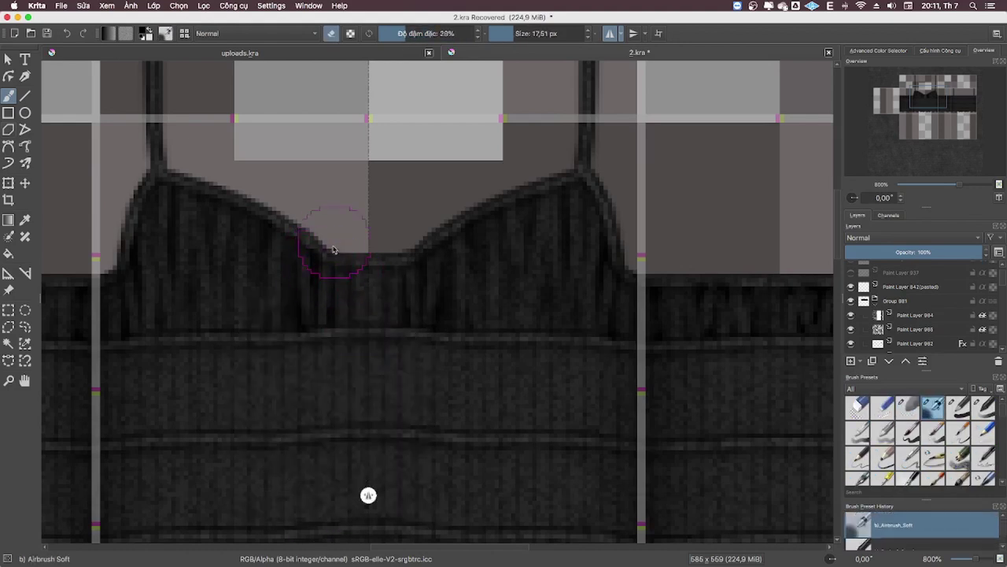
mouse_move(350, 266)
mouse_down()
mouse_move(354, 322)
mouse_move(362, 277)
mouse_up()
right_click(264, 292)
click(343, 315)
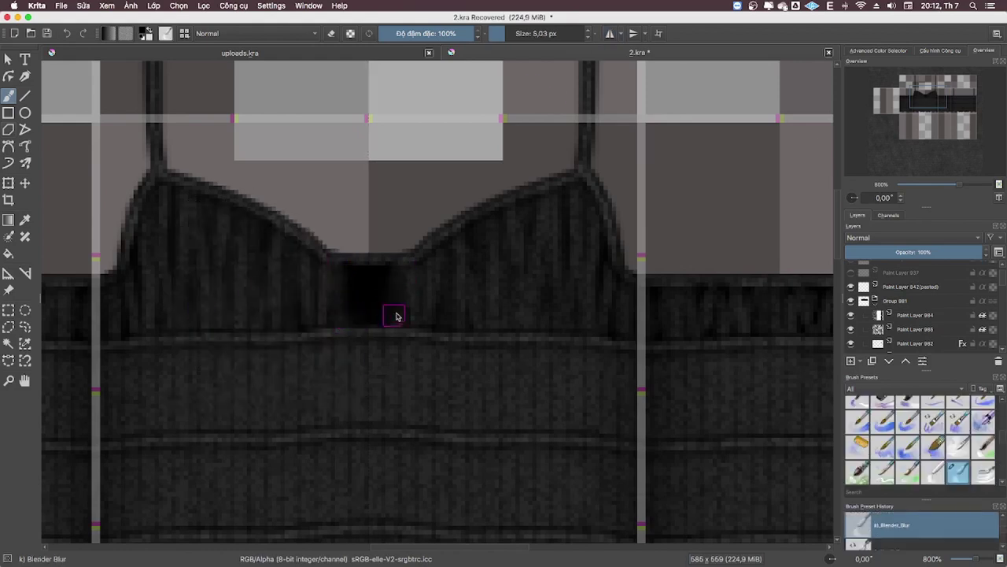
right_click(396, 405)
click(366, 316)
mouse_move(354, 266)
mouse_down()
mouse_move(362, 334)
mouse_move(360, 281)
mouse_move(368, 327)
mouse_up()
right_click(386, 354)
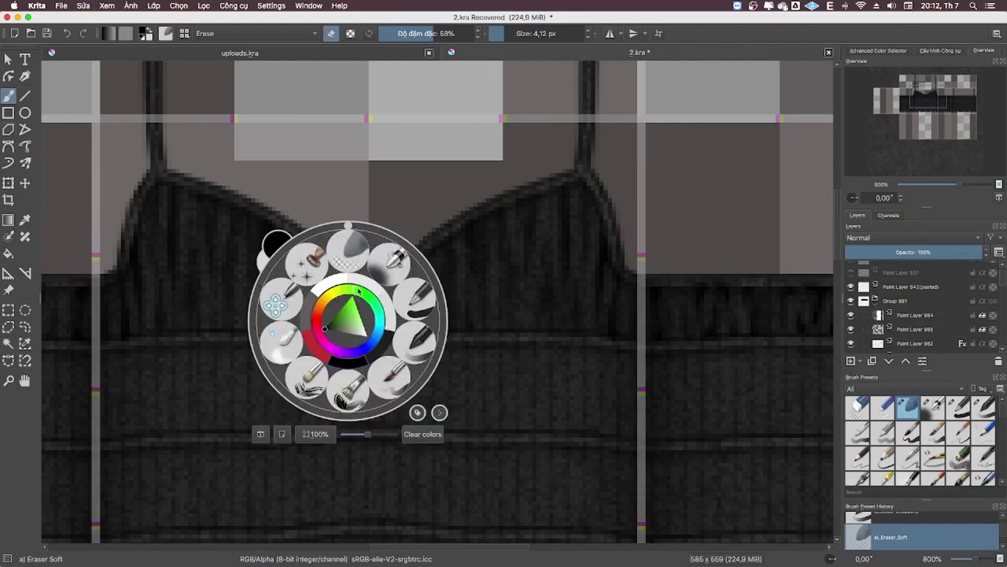
click(367, 263)
drag(367, 263, 391, 370)
mouse_move(339, 345)
mouse_down()
mouse_move(337, 310)
mouse_move(184, 263)
mouse_move(240, 265)
mouse_up()
- Bring the black knit top band into view and paint a dark shadow block on it
scroll(616, 216, down, 5)
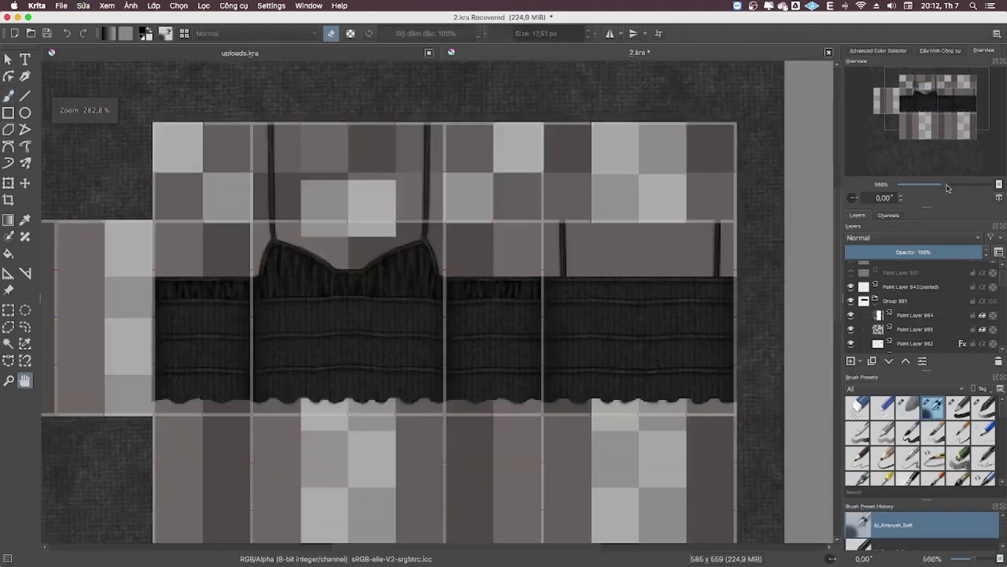
scroll(615, 216, up, 2)
scroll(636, 270, up, 1)
scroll(566, 230, up, 2)
scroll(565, 231, up, 2)
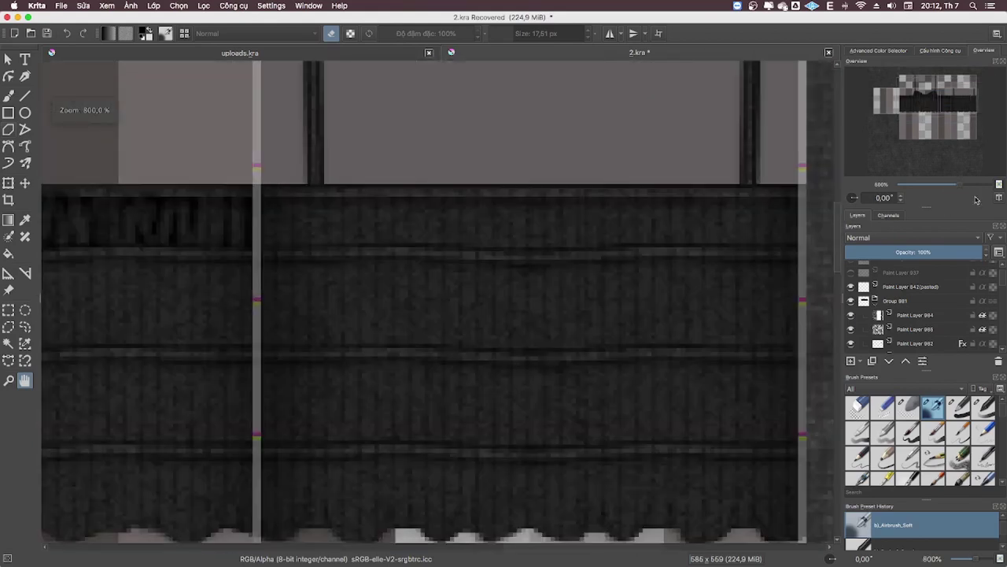
scroll(378, 254, down, 1)
drag(378, 255, 323, 245)
scroll(384, 237, up, 1)
right_click(286, 289)
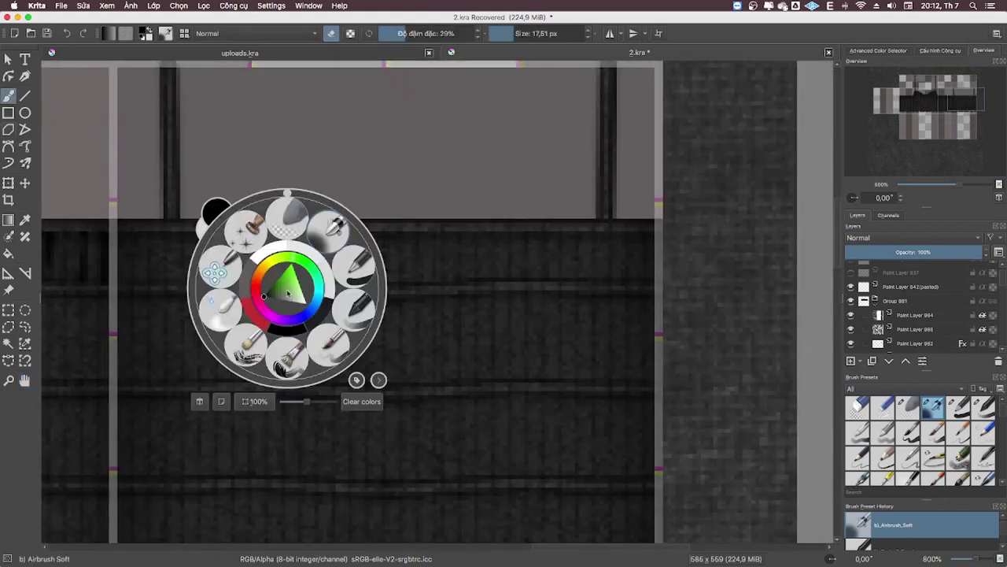
click(228, 228)
mouse_move(118, 250)
mouse_down()
mouse_move(165, 273)
mouse_move(189, 256)
mouse_up()
- Lighten part of the dark smudge and add another dark stroke near the band top
right_click(290, 400)
click(225, 418)
right_click(261, 359)
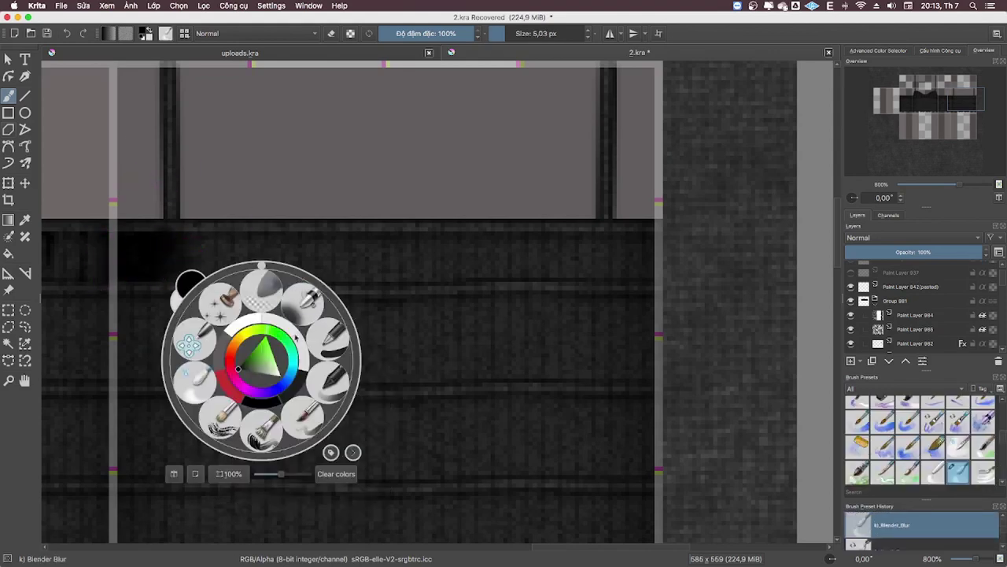
click(191, 284)
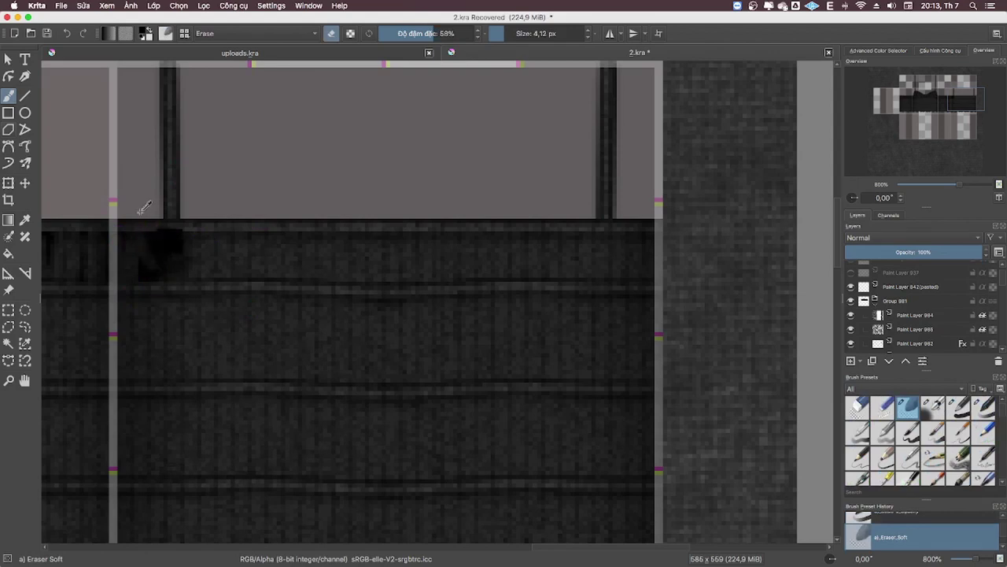
drag(153, 266, 162, 269)
right_click(199, 303)
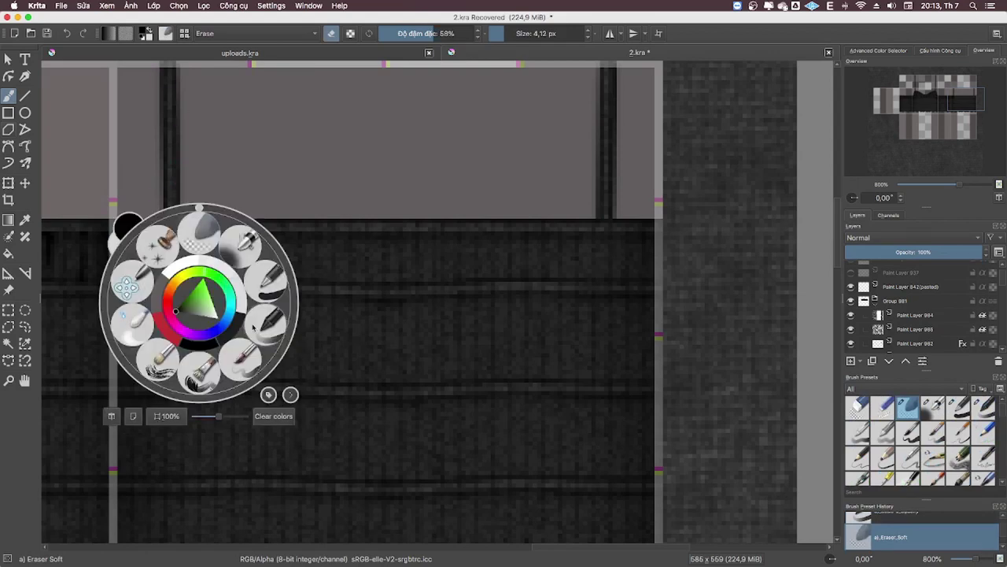
click(198, 236)
mouse_move(195, 252)
mouse_down()
mouse_move(238, 249)
mouse_move(254, 260)
mouse_up()
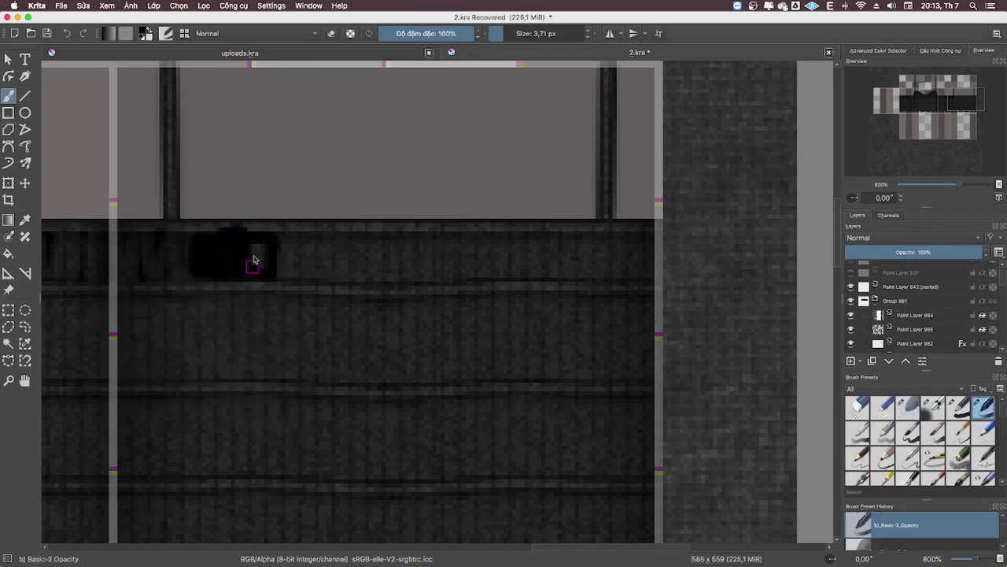
- Blend the new stroke and erase the left edge of the dark blob
right_click(226, 295)
click(276, 242)
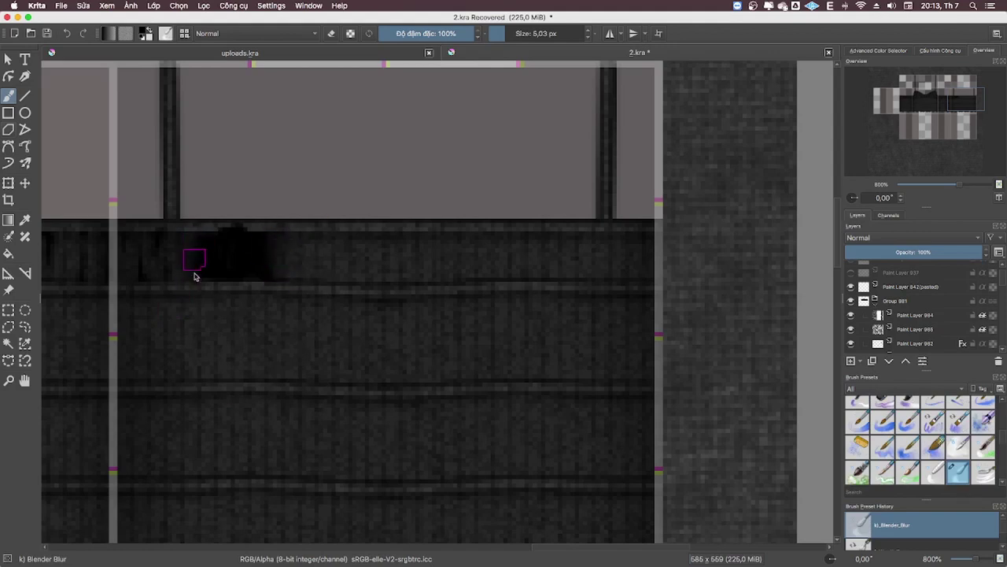
right_click(287, 280)
click(244, 191)
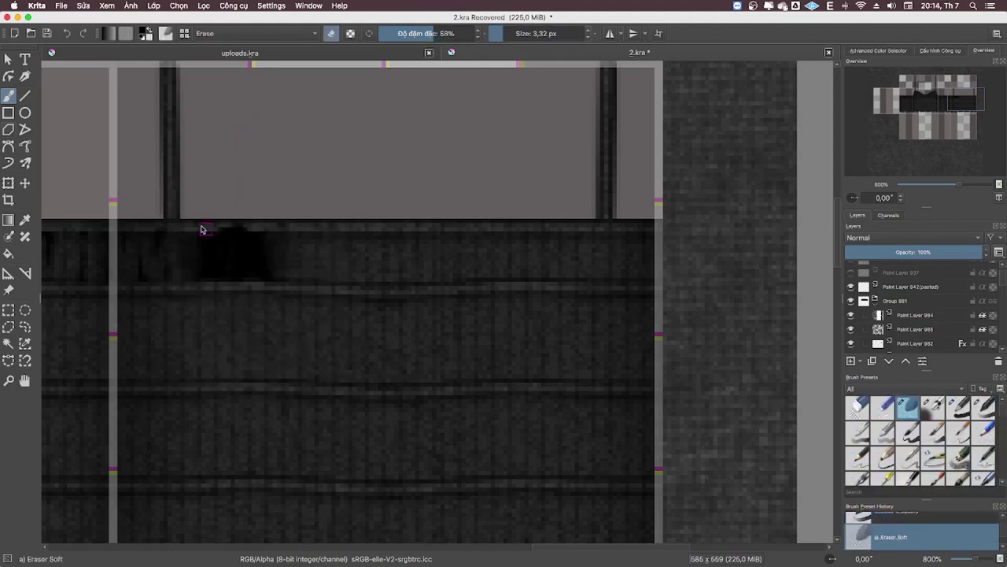
mouse_move(202, 230)
mouse_down()
mouse_move(243, 225)
mouse_move(197, 234)
mouse_up()
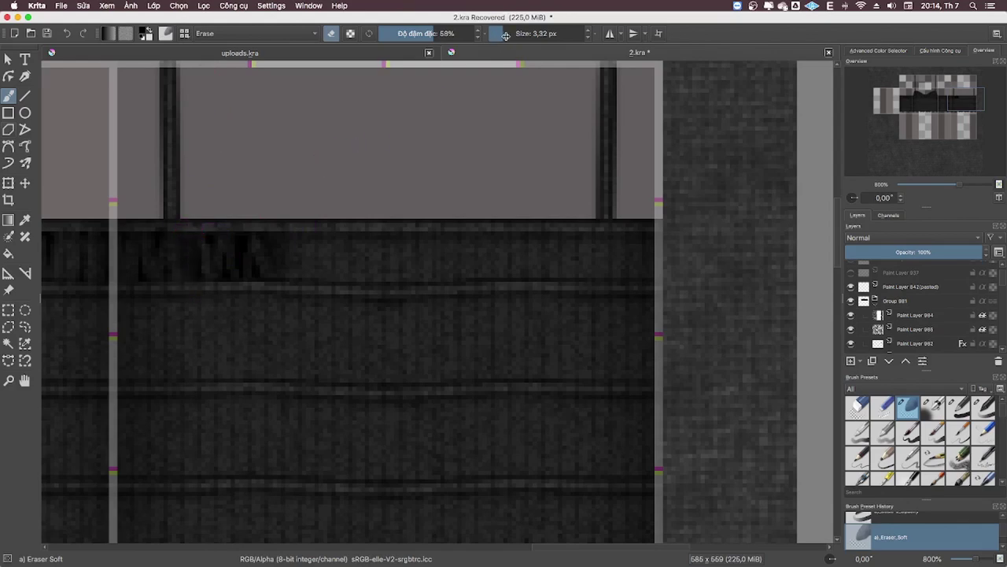
key(slash)
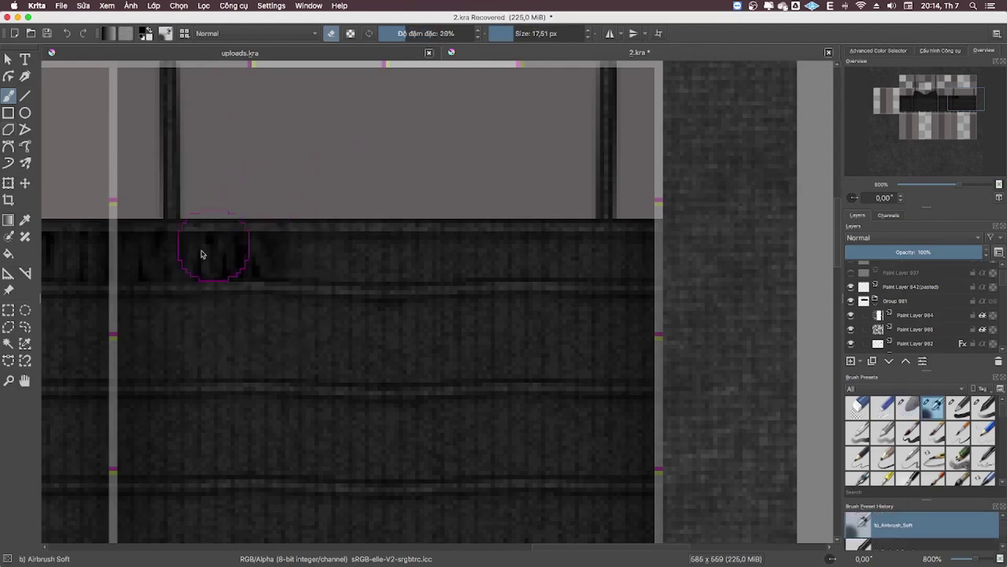
- Paint more dark shadow along the knit band, blur it, and lighten part of the patch
right_click(228, 227)
click(209, 202)
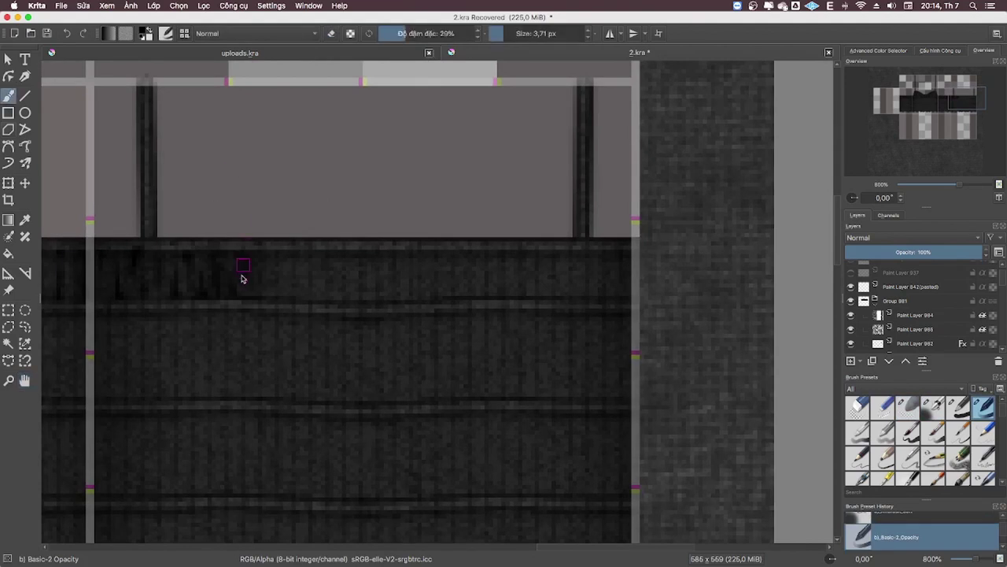
drag(425, 33, 480, 33)
mouse_move(251, 260)
mouse_down()
mouse_move(265, 288)
mouse_move(301, 263)
mouse_move(270, 295)
mouse_move(300, 289)
mouse_up()
right_click(350, 402)
click(297, 407)
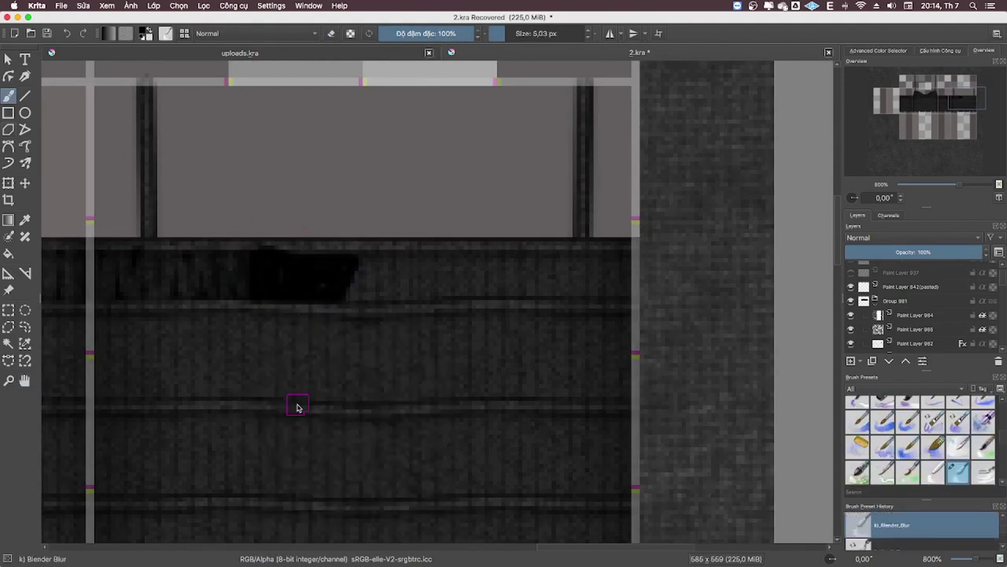
right_click(341, 282)
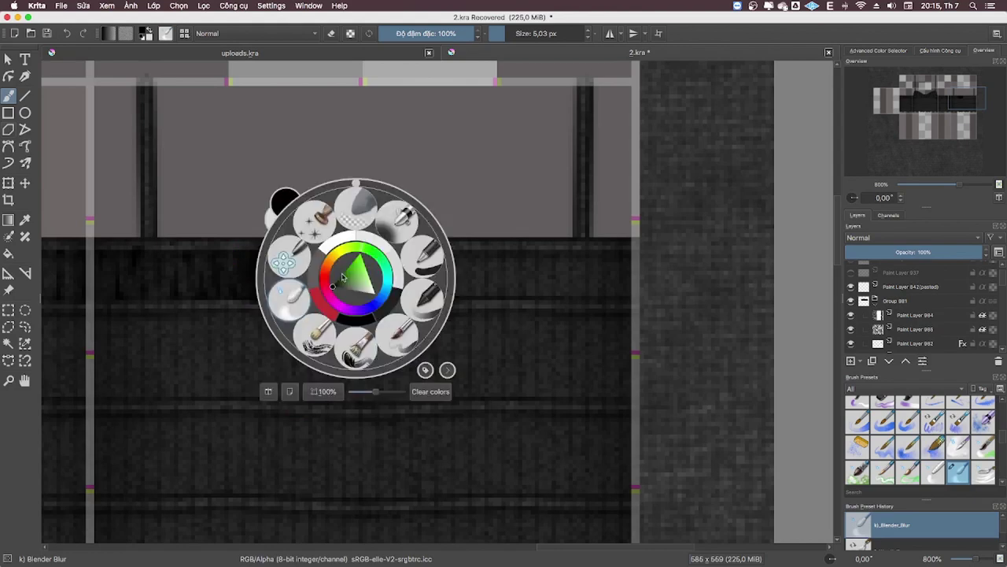
click(332, 247)
mouse_move(252, 255)
mouse_down()
mouse_move(288, 273)
mouse_move(340, 259)
mouse_up()
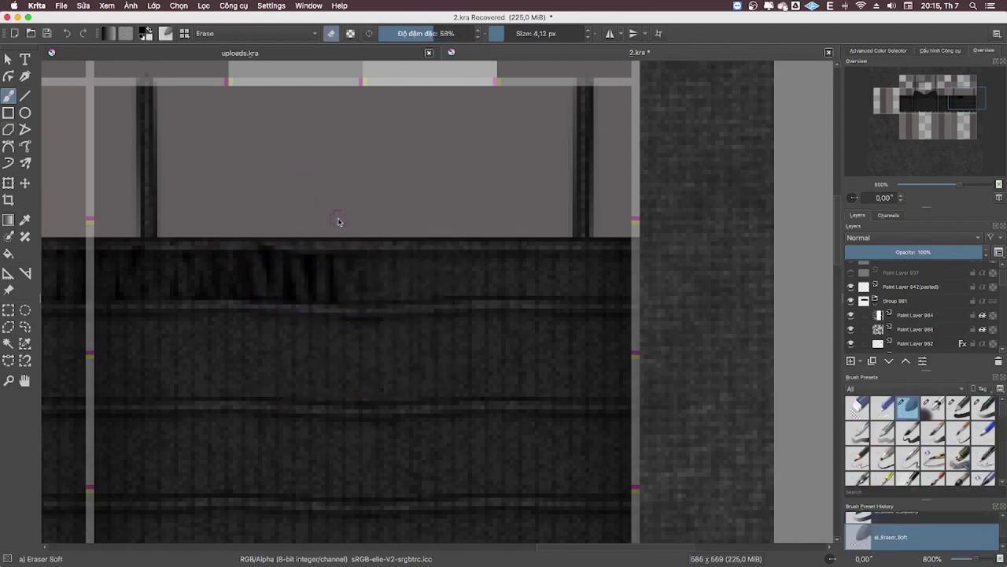
right_click(352, 270)
click(348, 241)
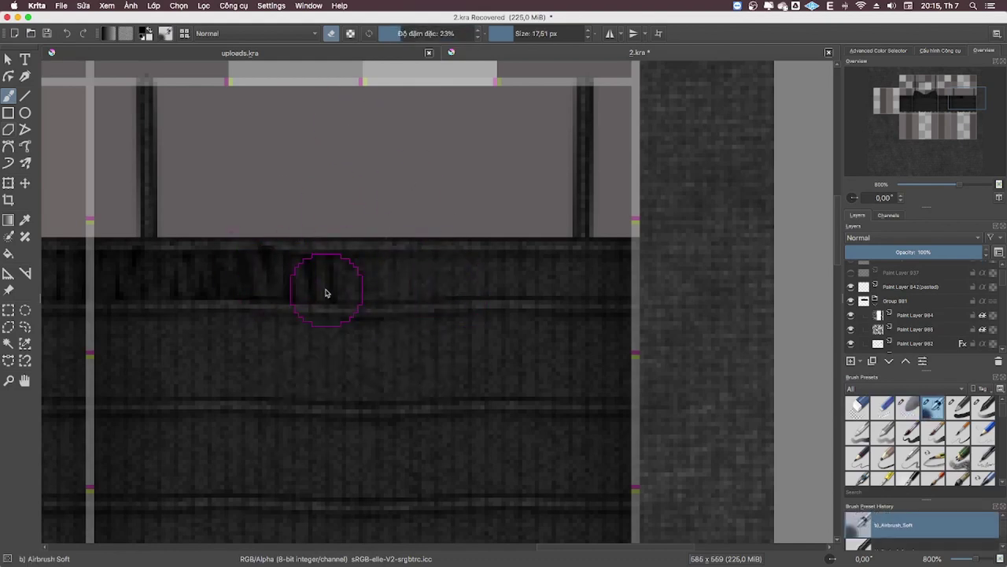
- Add a black patch further along the top band and blur it into streaks
right_click(349, 255)
click(288, 180)
drag(346, 260, 377, 266)
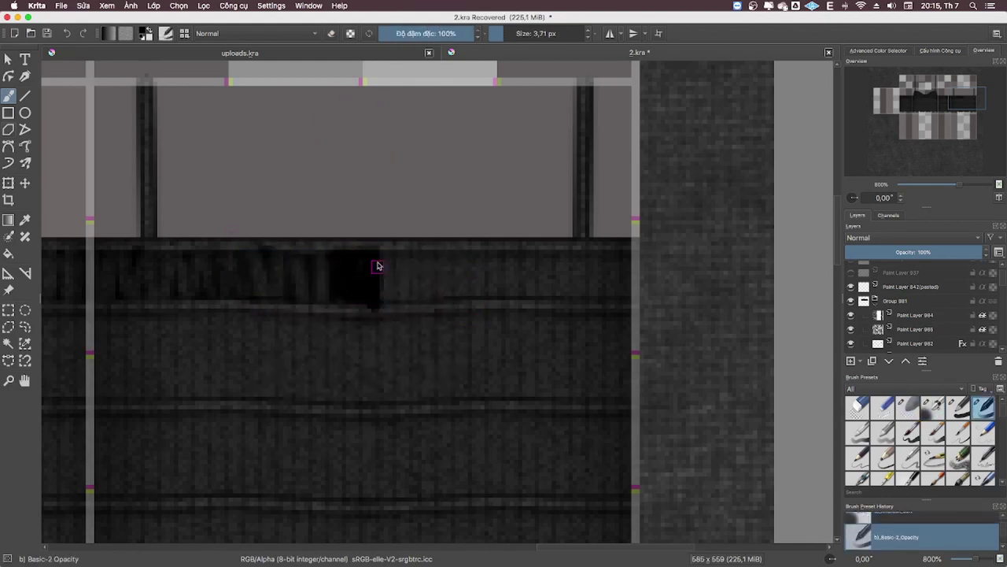
right_click(380, 315)
click(370, 246)
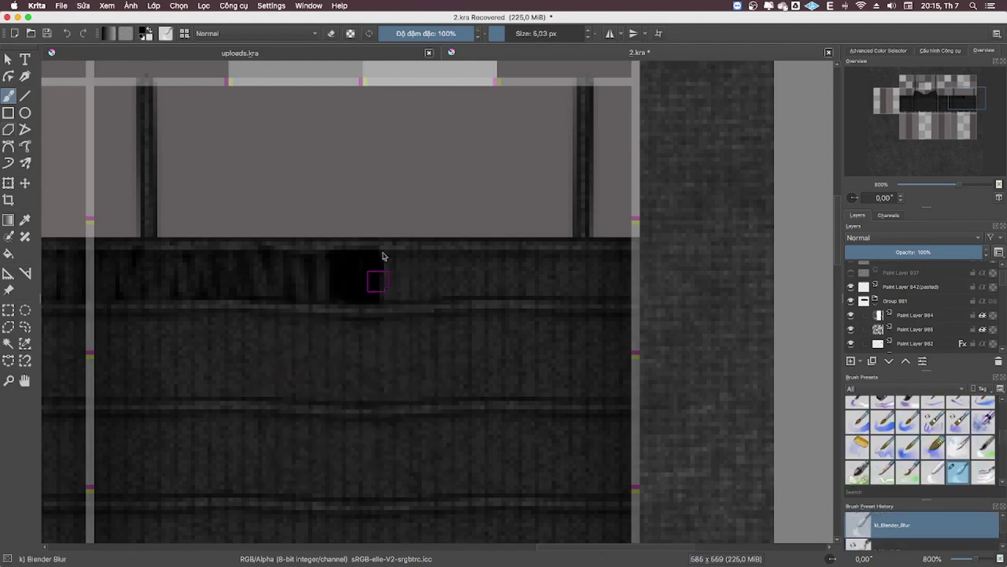
right_click(343, 269)
click(349, 206)
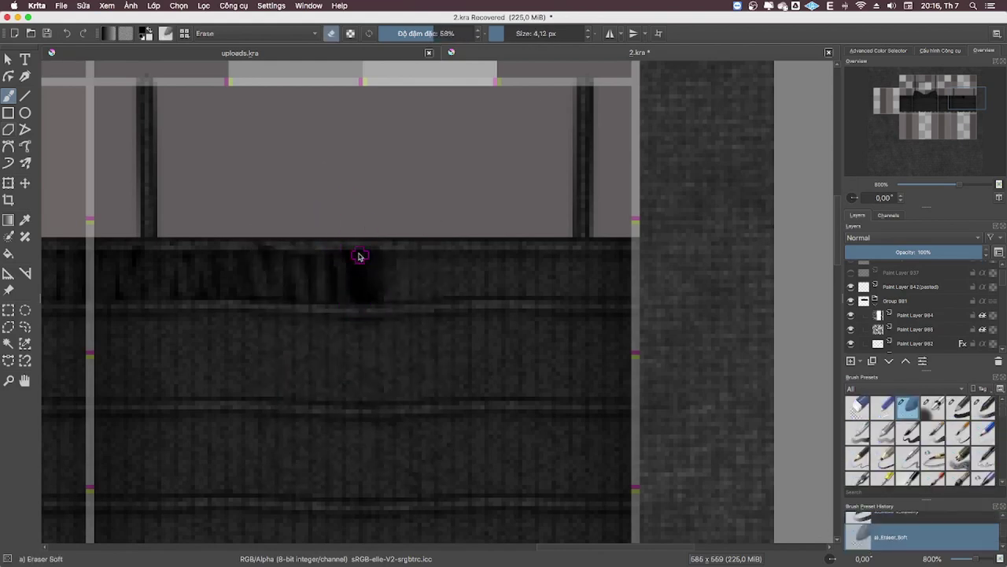
right_click(371, 288)
click(416, 223)
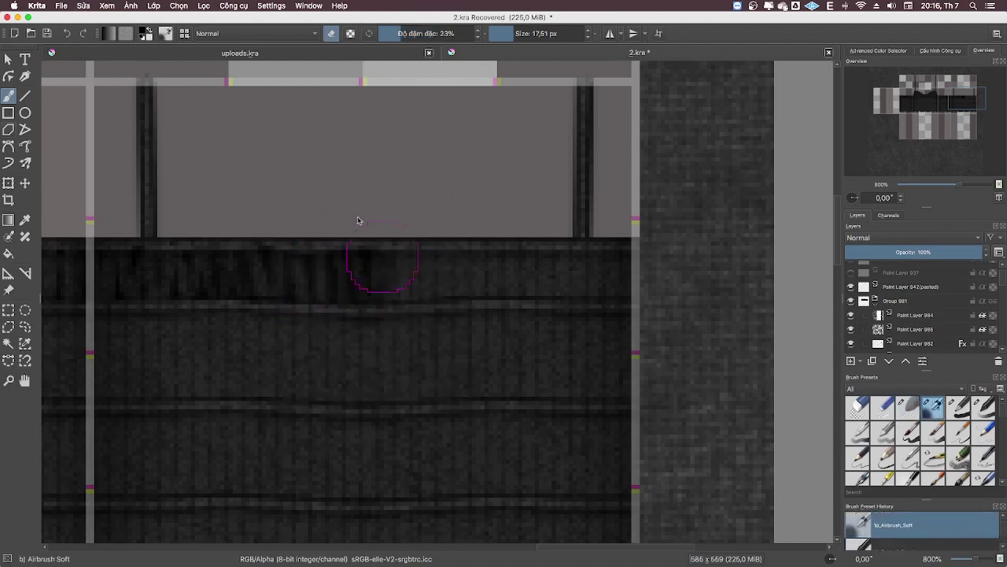
key(ctrl+r)
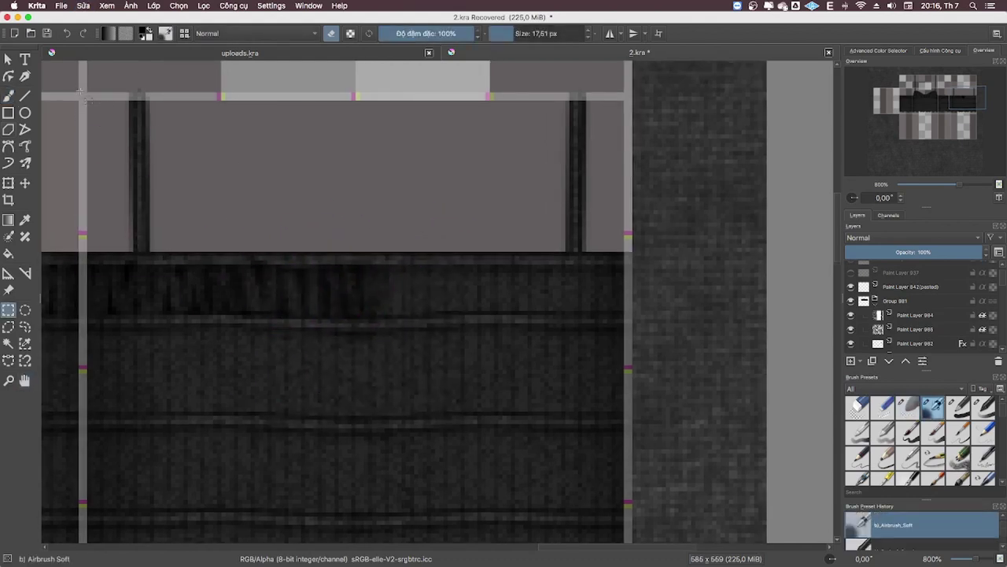
- Copy a strip of the shaded top band to a new layer, transform it, and merge it down
drag(79, 92, 342, 412)
key(ctrl+alt+j)
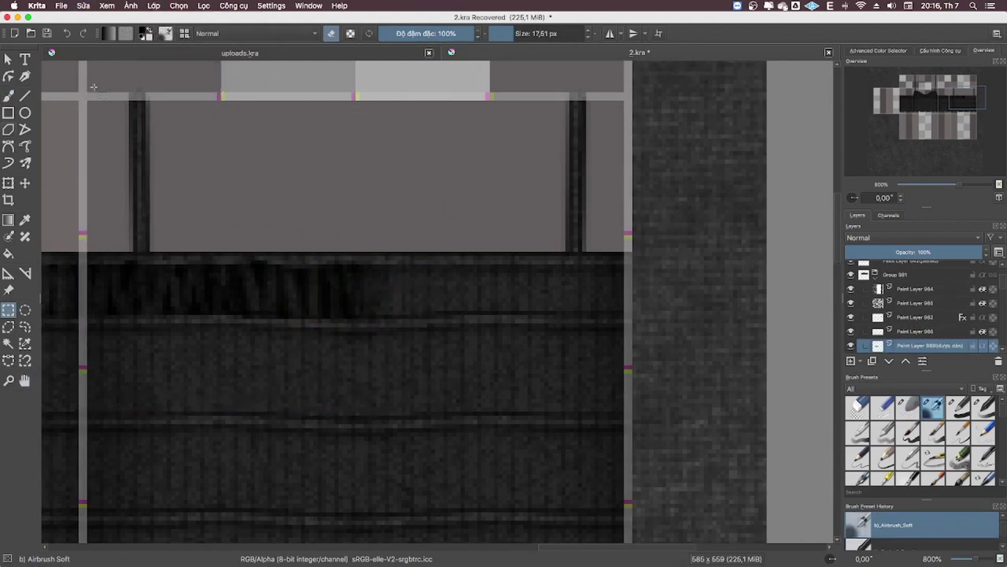
click(154, 6)
click(285, 108)
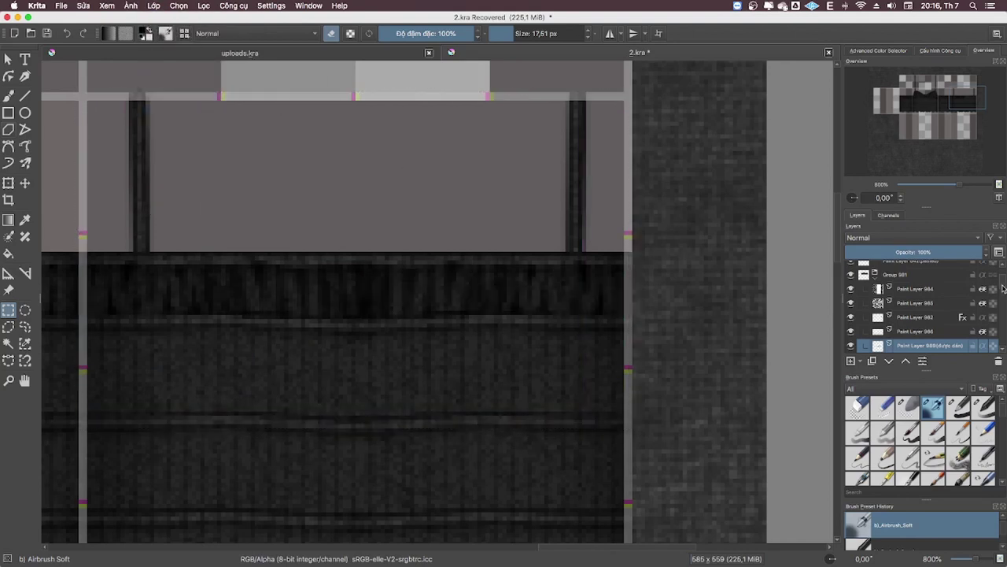
scroll(1003, 288, down, 1)
key(b)
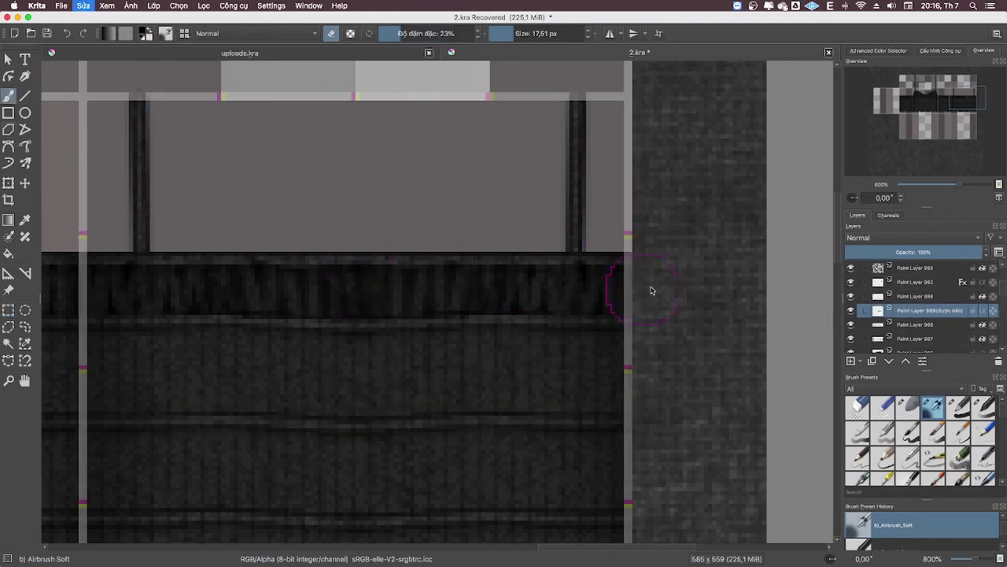
key(ctrl+e)
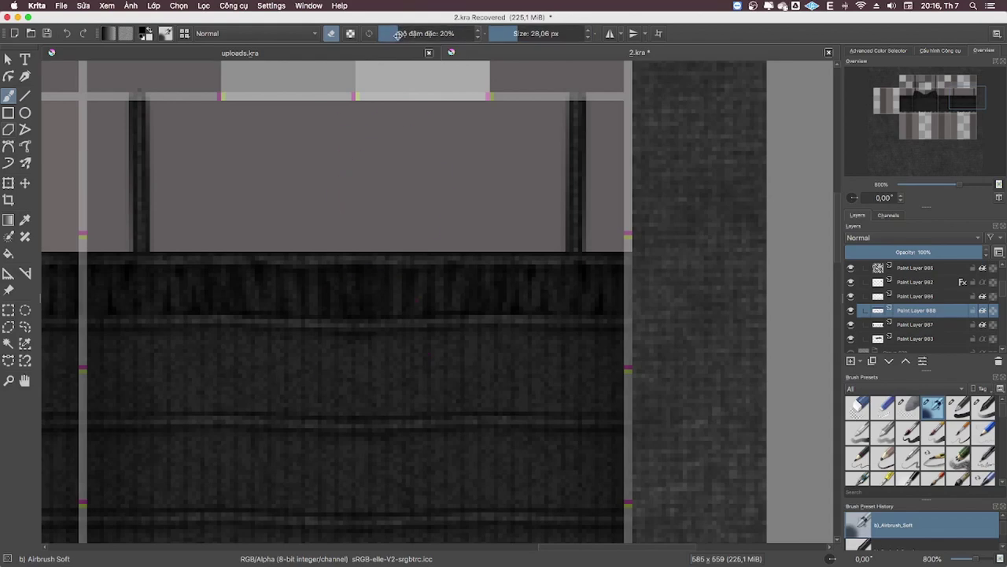
- Reorder the white-thumbnail layer, reselect Paint Layer 988, and frame the left panel's top band
drag(472, 218, 528, 218)
scroll(528, 218, down, 1)
scroll(562, 175, down, 1)
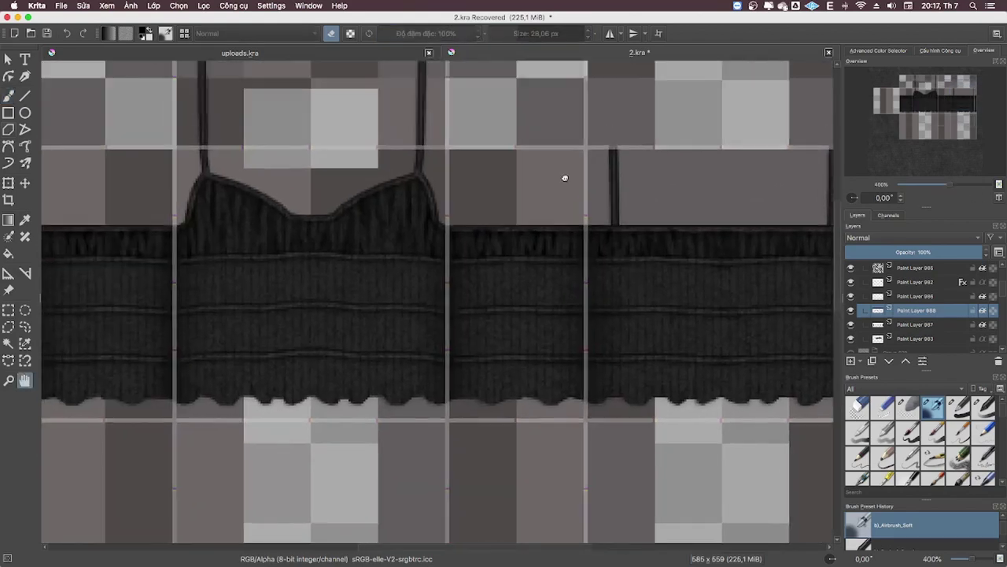
click(869, 268)
drag(869, 252, 932, 271)
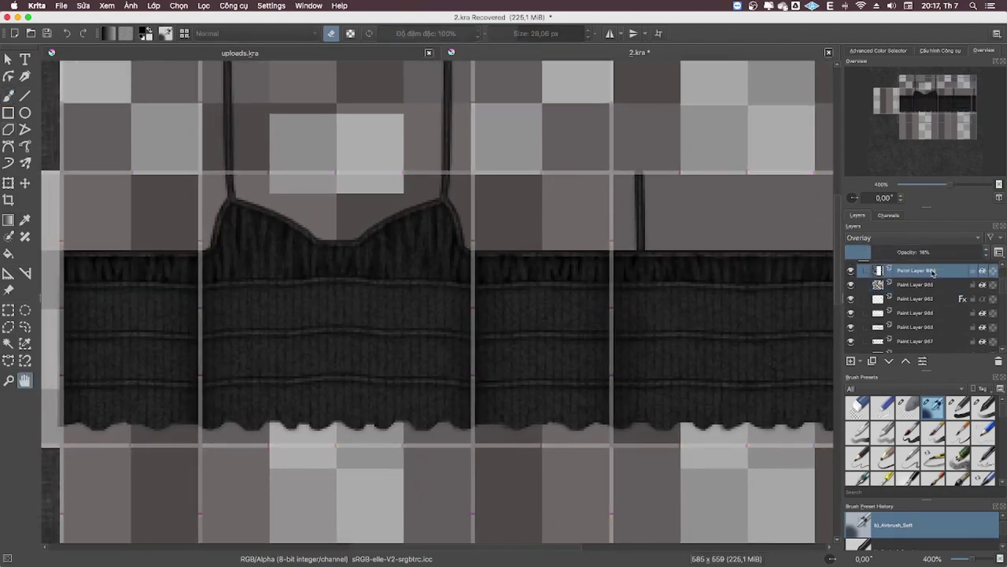
drag(871, 258, 972, 291)
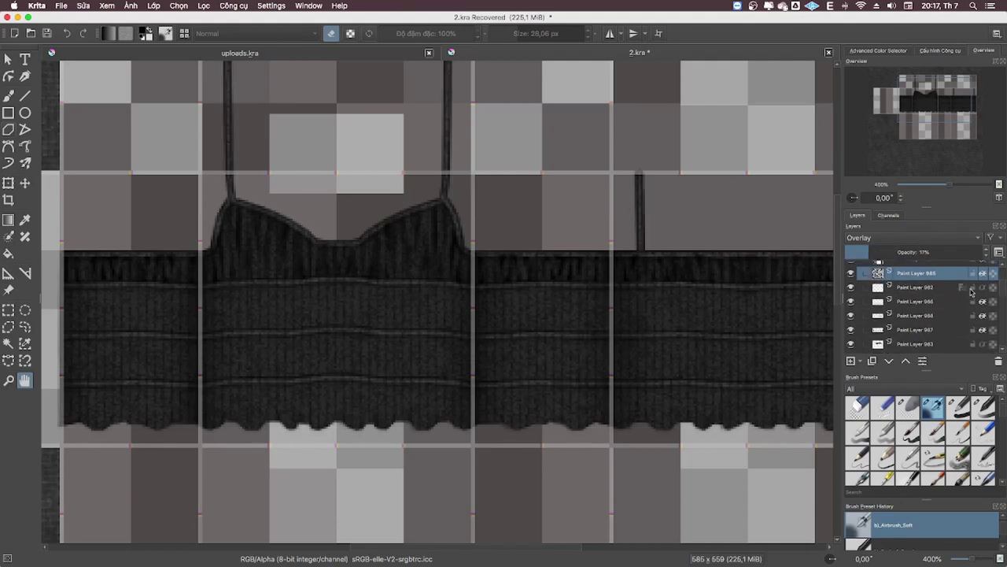
click(962, 301)
click(937, 315)
scroll(333, 225, up, 1)
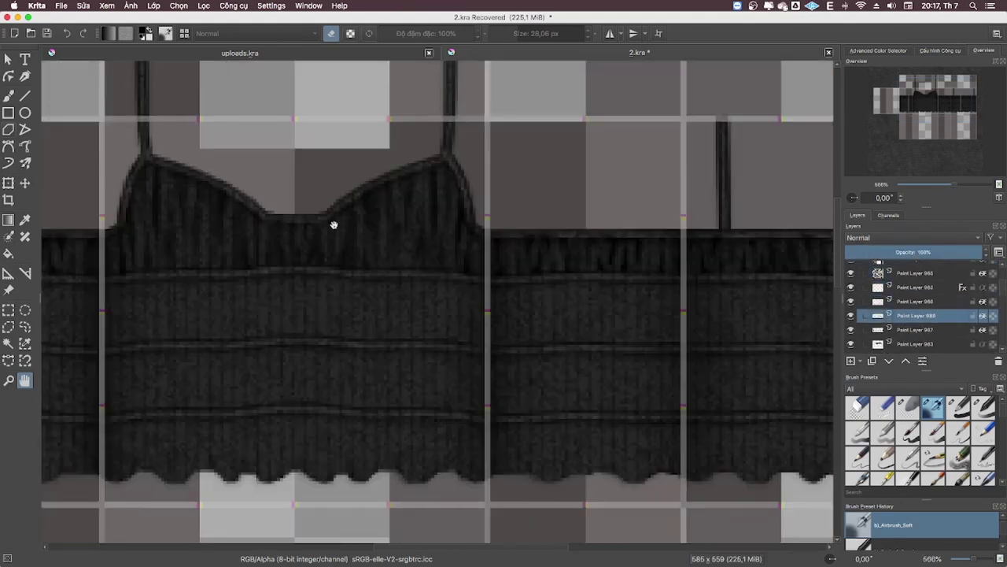
mouse_move(333, 225)
mouse_down()
mouse_move(496, 250)
mouse_move(648, 492)
mouse_up()
scroll(484, 225, up, 1)
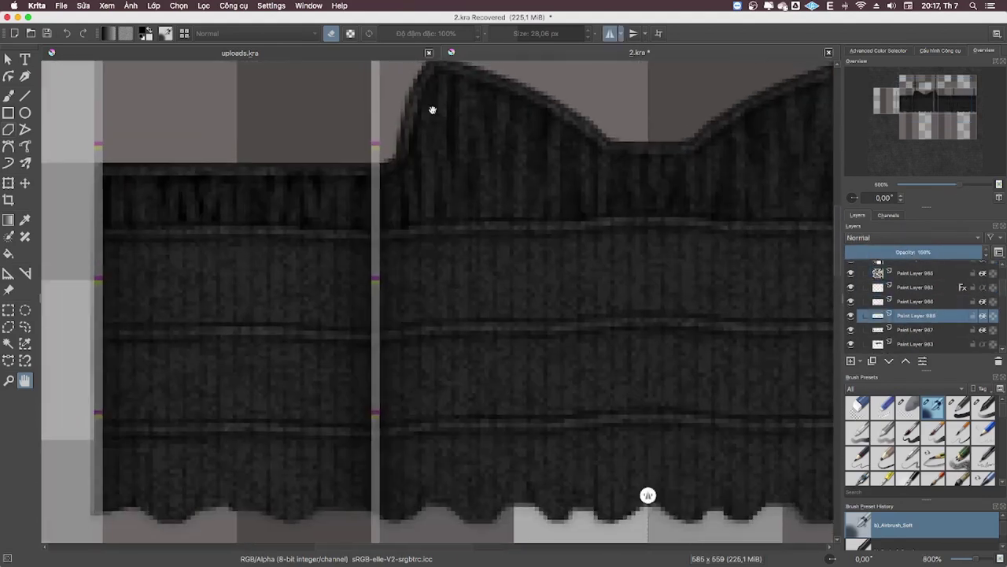
- Paint a dark patch on the left panel's upper band, then blur it and erase it into streaks
key(b)
key(slash)
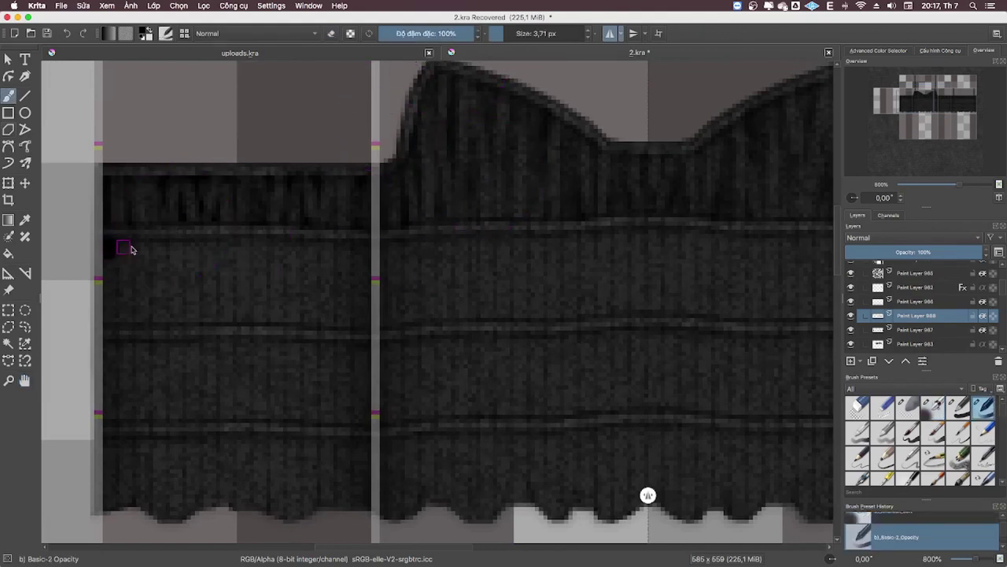
drag(131, 250, 105, 264)
mouse_move(108, 319)
mouse_down()
mouse_move(130, 315)
mouse_move(169, 270)
mouse_move(160, 256)
mouse_move(177, 315)
mouse_move(210, 314)
mouse_move(183, 264)
mouse_up()
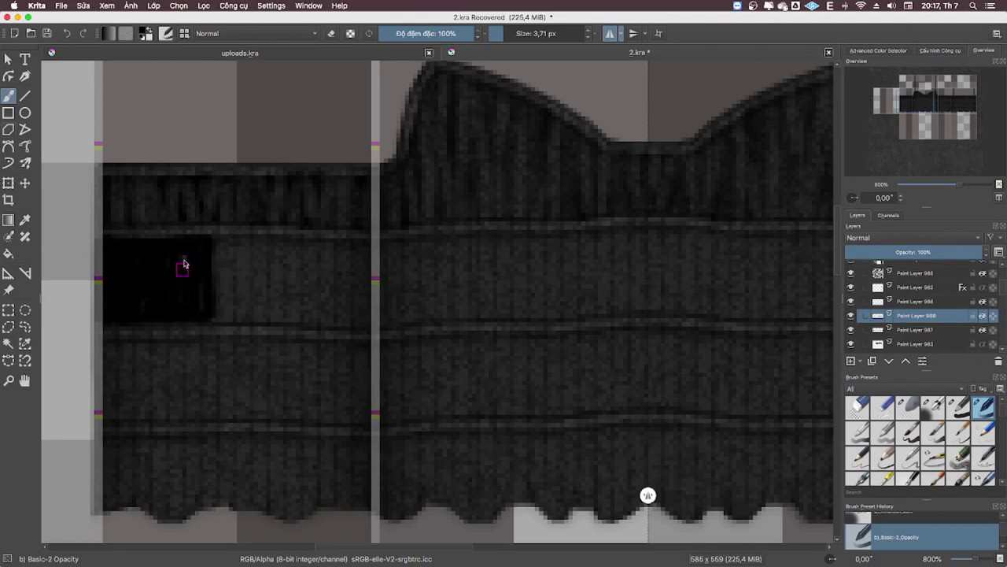
right_click(200, 310)
click(214, 256)
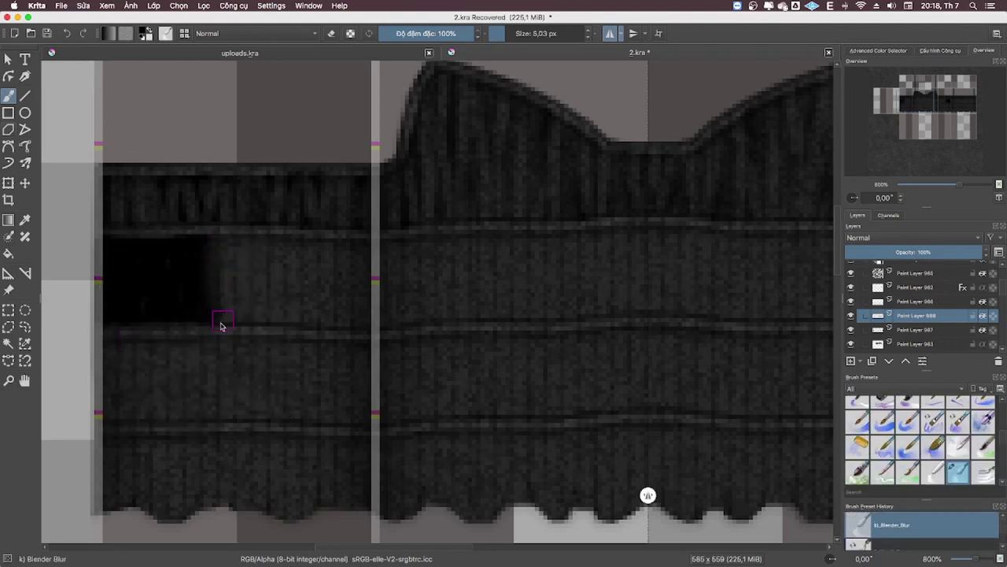
right_click(261, 363)
click(194, 385)
mouse_move(110, 240)
mouse_down()
mouse_move(124, 321)
mouse_move(133, 240)
mouse_move(194, 315)
mouse_move(180, 270)
mouse_move(200, 252)
mouse_move(178, 286)
mouse_move(199, 276)
mouse_up()
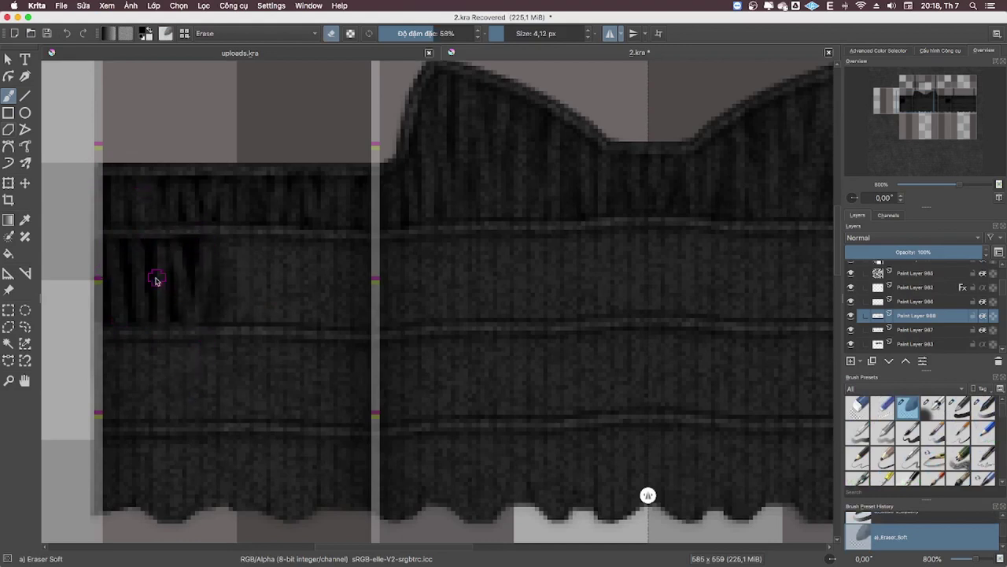
- Add a dark rectangle on the band, blur it, and erase most of it into a streak
right_click(155, 280)
click(158, 206)
drag(301, 223, 218, 236)
right_click(219, 236)
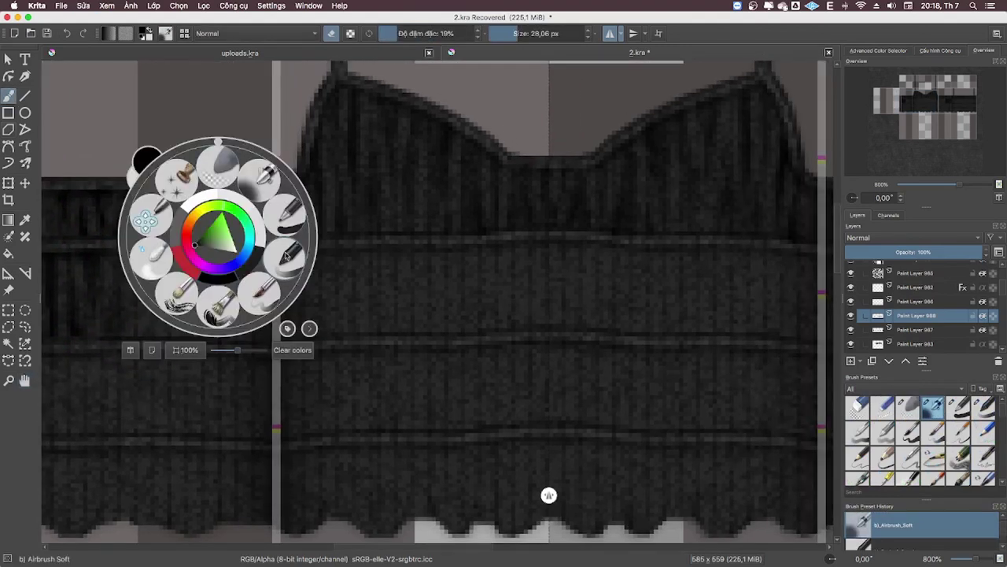
click(286, 256)
mouse_move(123, 253)
mouse_down()
mouse_move(126, 334)
mouse_move(191, 261)
mouse_move(179, 336)
mouse_move(139, 274)
mouse_move(165, 281)
mouse_move(167, 323)
mouse_up()
right_click(186, 243)
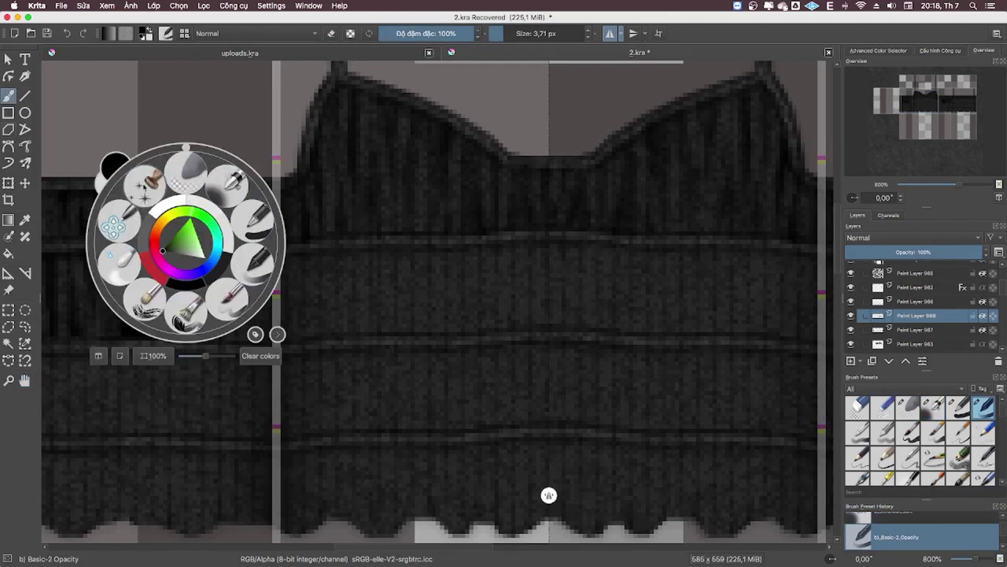
click(186, 169)
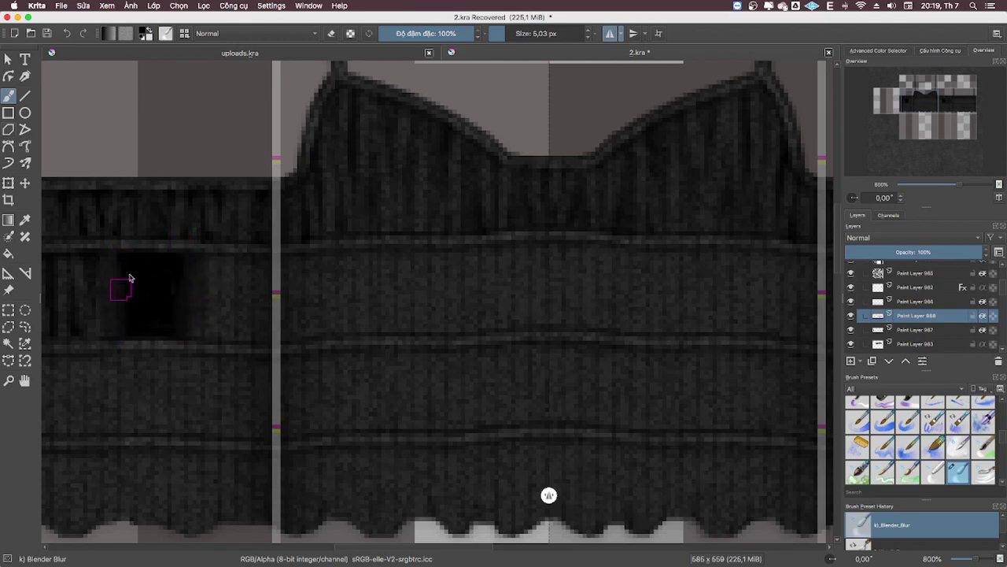
right_click(214, 216)
click(150, 178)
mouse_move(117, 248)
mouse_down()
mouse_move(152, 382)
mouse_move(180, 254)
mouse_move(166, 310)
mouse_move(144, 260)
mouse_move(173, 248)
mouse_move(197, 288)
mouse_up()
- Paint a dark square beside the streaks, then blur and erase it into soft shading
right_click(200, 337)
click(168, 280)
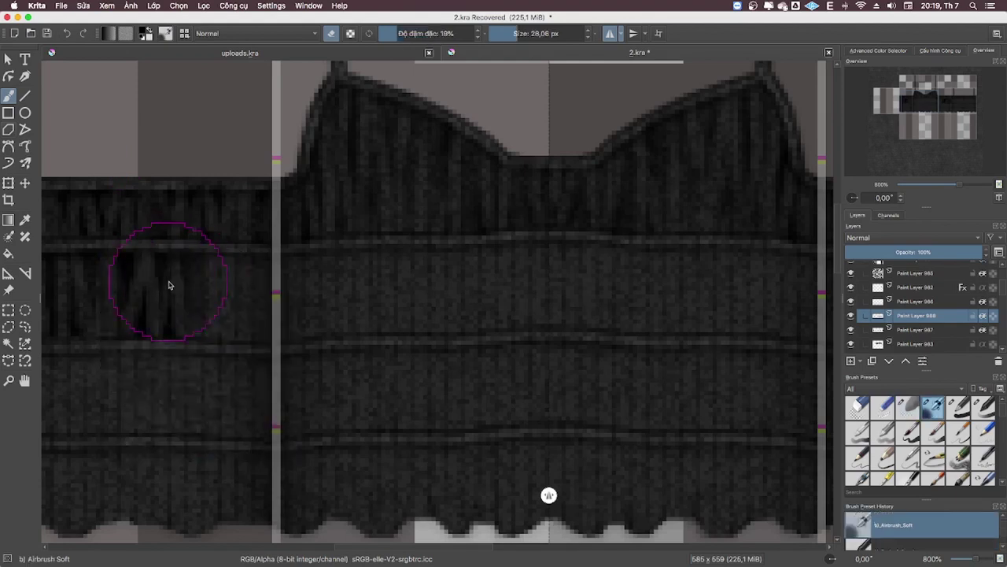
right_click(153, 303)
click(224, 276)
mouse_move(184, 288)
mouse_down()
mouse_move(192, 338)
mouse_move(260, 260)
mouse_move(224, 274)
mouse_move(203, 326)
mouse_move(236, 288)
mouse_up()
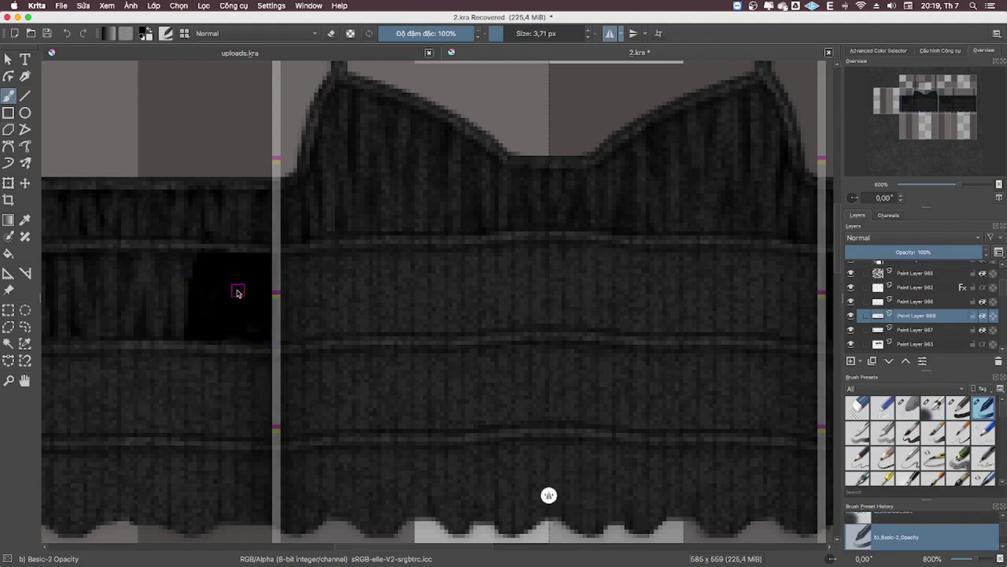
right_click(232, 289)
click(149, 210)
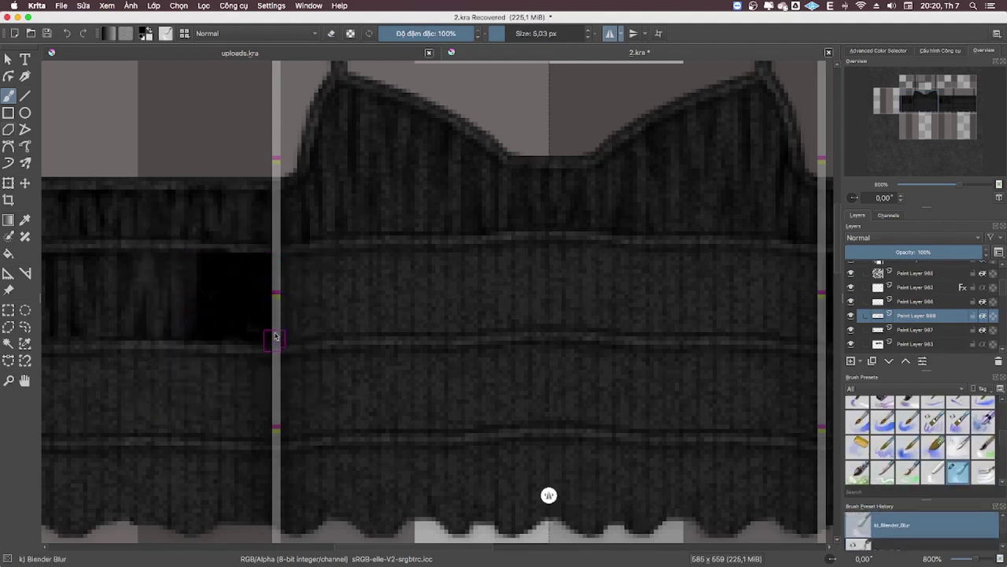
right_click(308, 377)
click(308, 307)
mouse_move(212, 260)
mouse_down()
mouse_move(229, 292)
mouse_move(251, 263)
mouse_move(260, 330)
mouse_up()
scroll(1005, 285, up, 3)
scroll(1005, 285, up, 1)
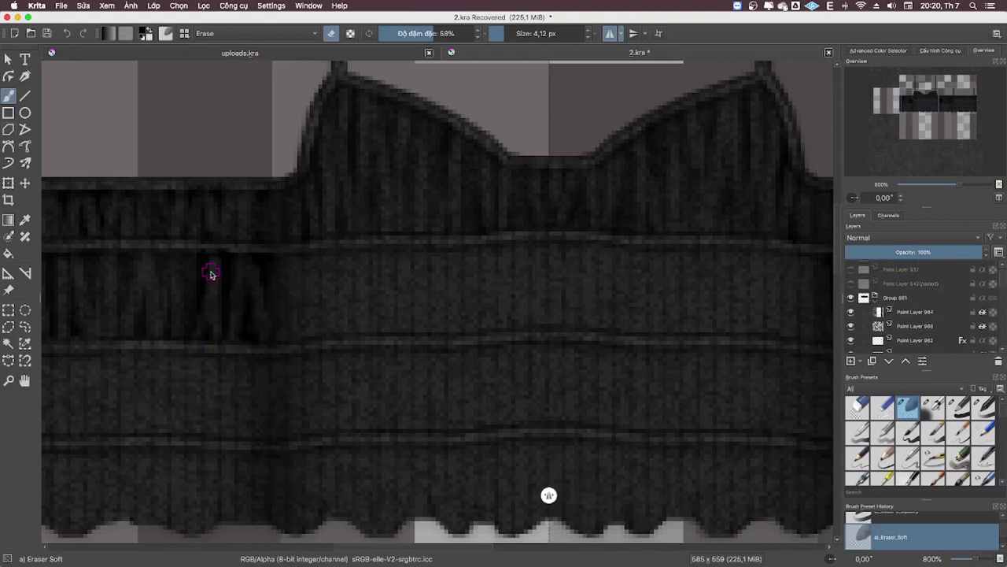
right_click(251, 303)
click(226, 311)
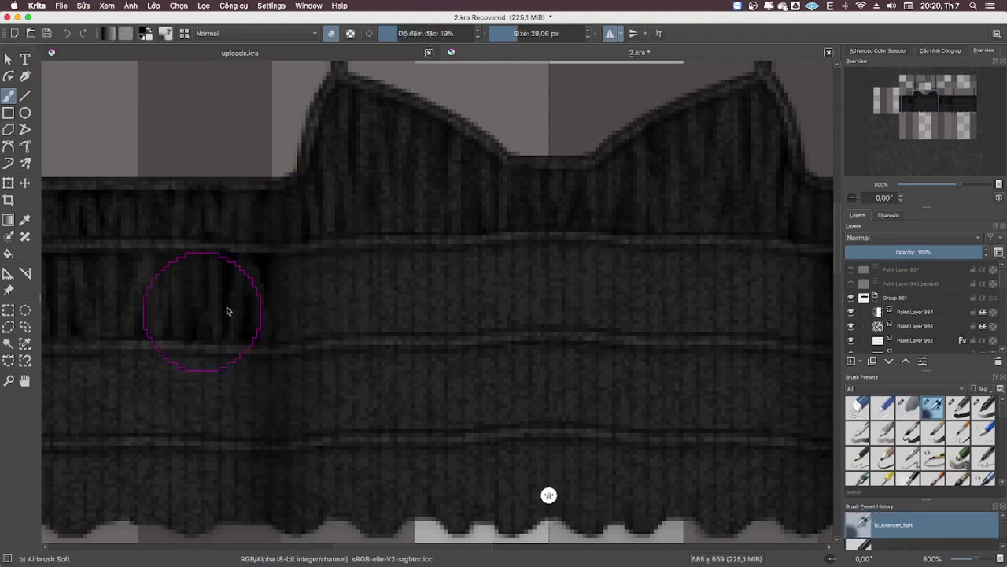
- Paint a mirrored dark block on the middle band between the straps
key(v)
scroll(254, 274, right, 5)
scroll(241, 297, right, 3)
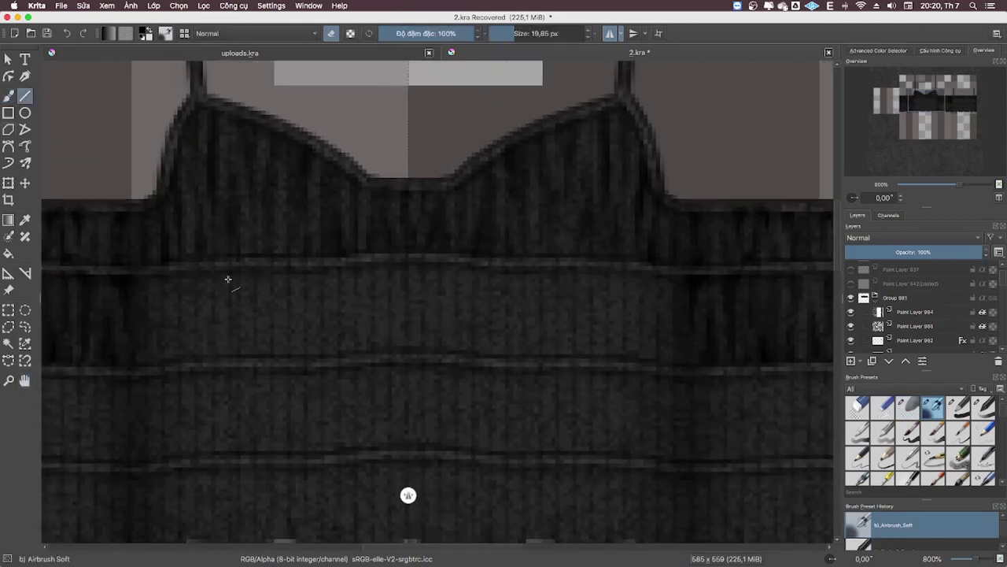
key(b)
right_click(254, 314)
click(322, 333)
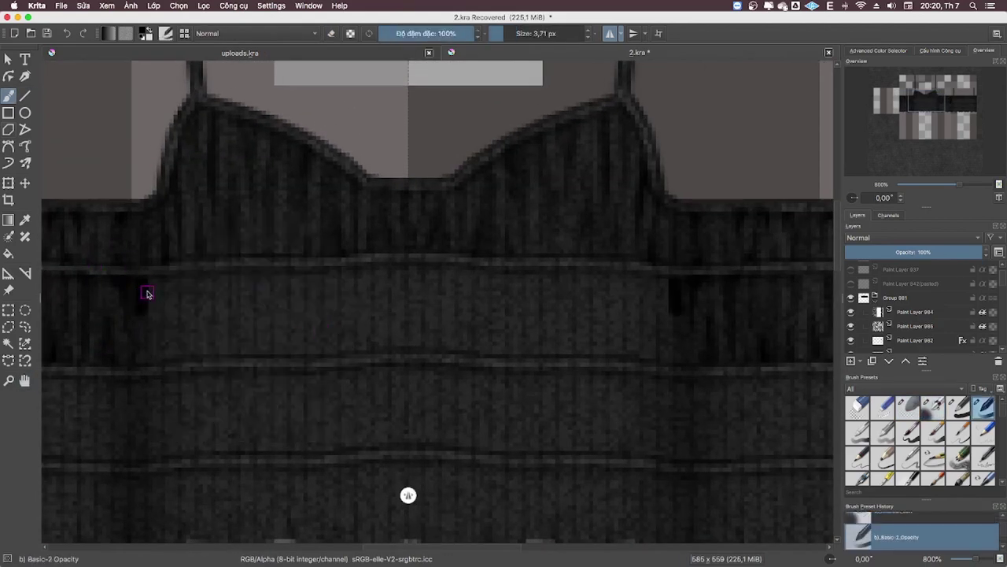
mouse_move(146, 293)
mouse_down()
mouse_move(135, 315)
mouse_move(142, 355)
mouse_move(254, 284)
mouse_move(225, 292)
mouse_move(265, 299)
mouse_move(204, 321)
mouse_move(202, 352)
mouse_move(248, 278)
mouse_move(247, 342)
mouse_move(239, 328)
mouse_move(271, 304)
mouse_move(279, 349)
mouse_up()
- Blur the black block and erase it into vertical rib streaks
right_click(272, 305)
click(207, 321)
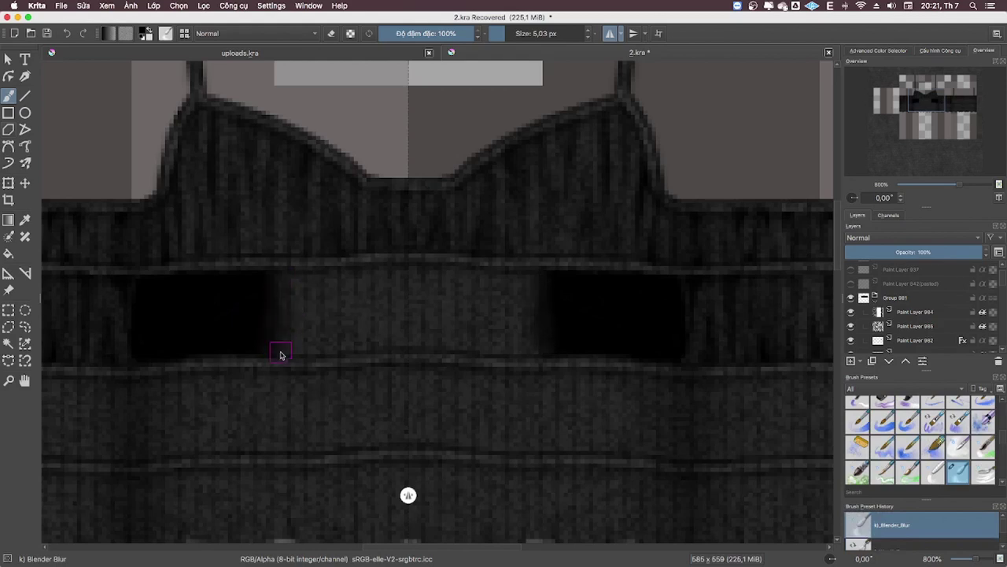
right_click(302, 316)
click(302, 255)
mouse_move(149, 358)
mouse_down()
mouse_move(144, 274)
mouse_move(161, 361)
mouse_up()
mouse_move(161, 299)
mouse_down()
mouse_move(166, 360)
mouse_move(187, 284)
mouse_move(193, 292)
mouse_move(213, 279)
mouse_move(230, 357)
mouse_move(252, 355)
mouse_move(259, 276)
mouse_move(234, 278)
mouse_move(222, 391)
mouse_up()
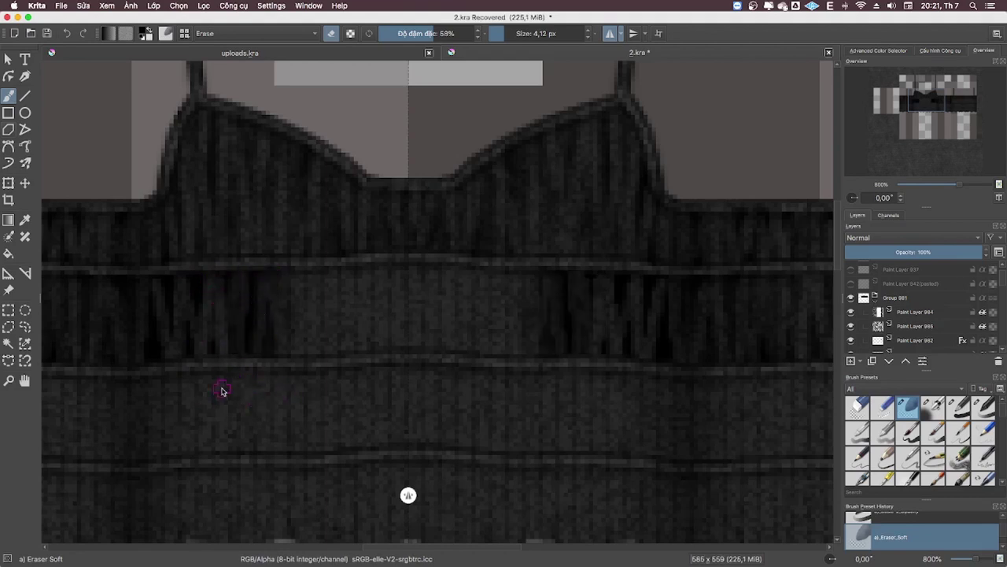
right_click(273, 341)
click(325, 292)
key(e)
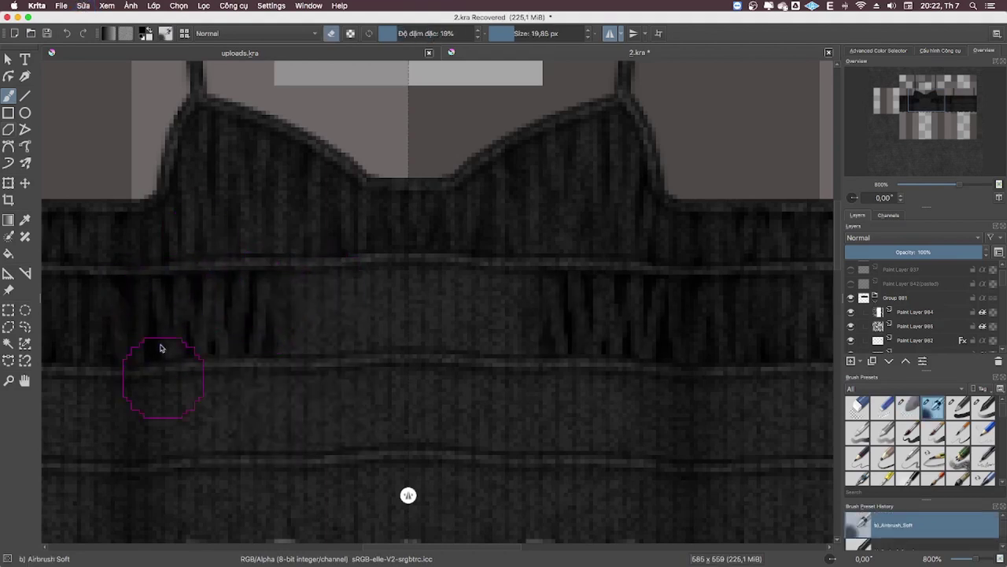
- Fill the middle band with dark vertical strokes, then blur and erase them into rib streaks
right_click(263, 279)
click(311, 282)
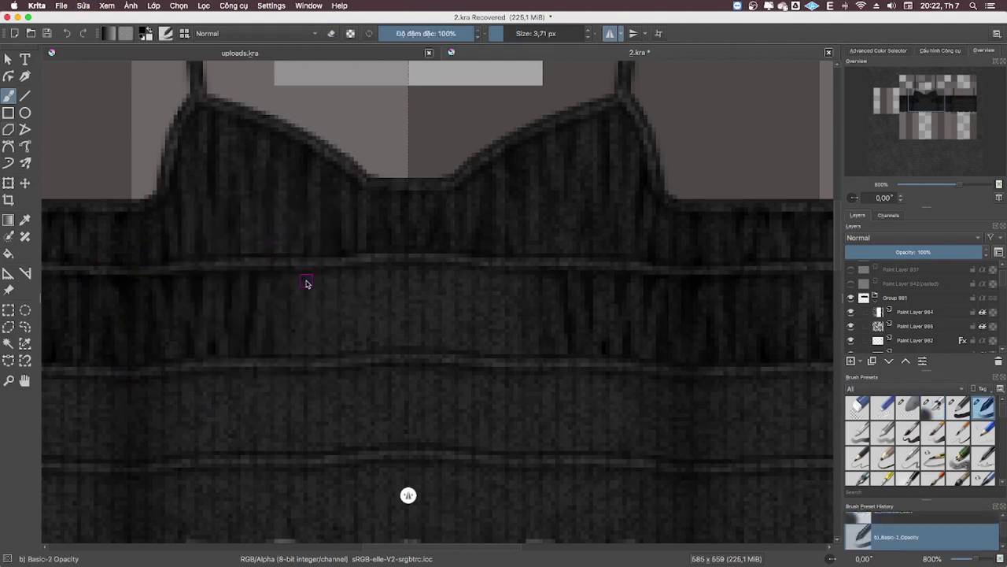
mouse_move(285, 269)
mouse_down()
mouse_move(291, 353)
mouse_move(292, 284)
mouse_move(312, 295)
mouse_move(326, 329)
mouse_move(340, 285)
mouse_up()
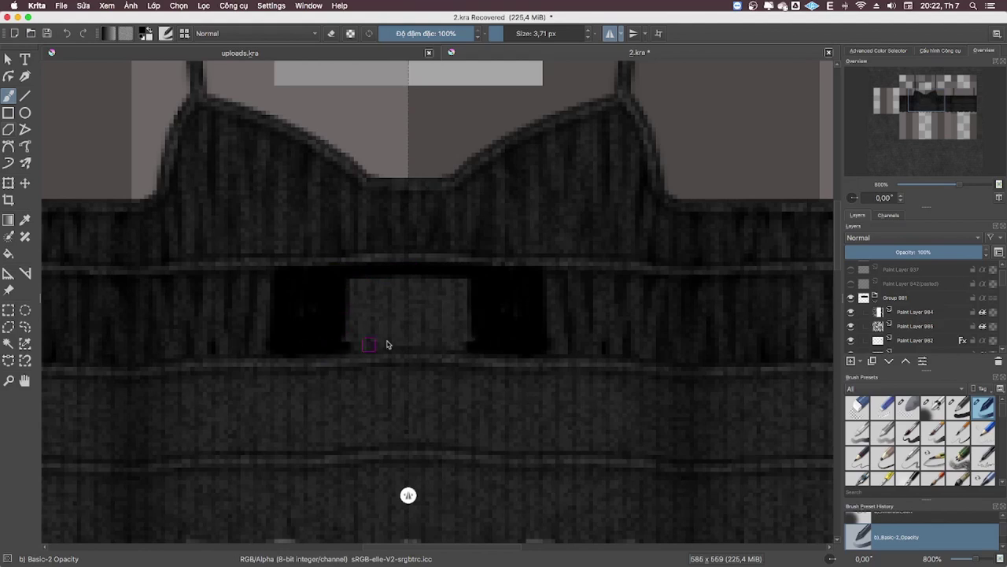
mouse_move(386, 344)
mouse_down()
mouse_move(353, 289)
mouse_move(351, 341)
mouse_move(358, 317)
mouse_move(376, 326)
mouse_up()
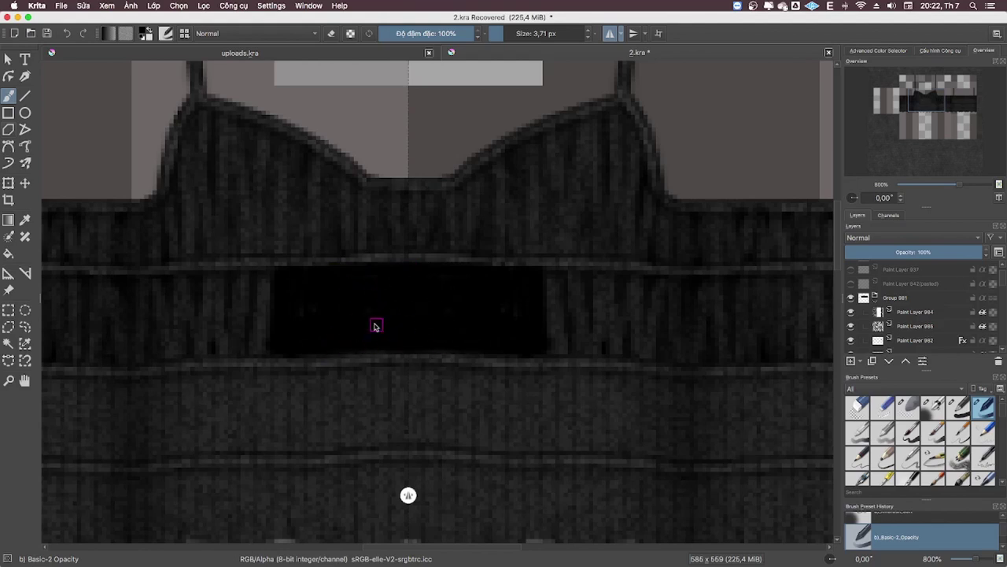
right_click(375, 326)
click(276, 305)
key(e)
drag(281, 270, 285, 362)
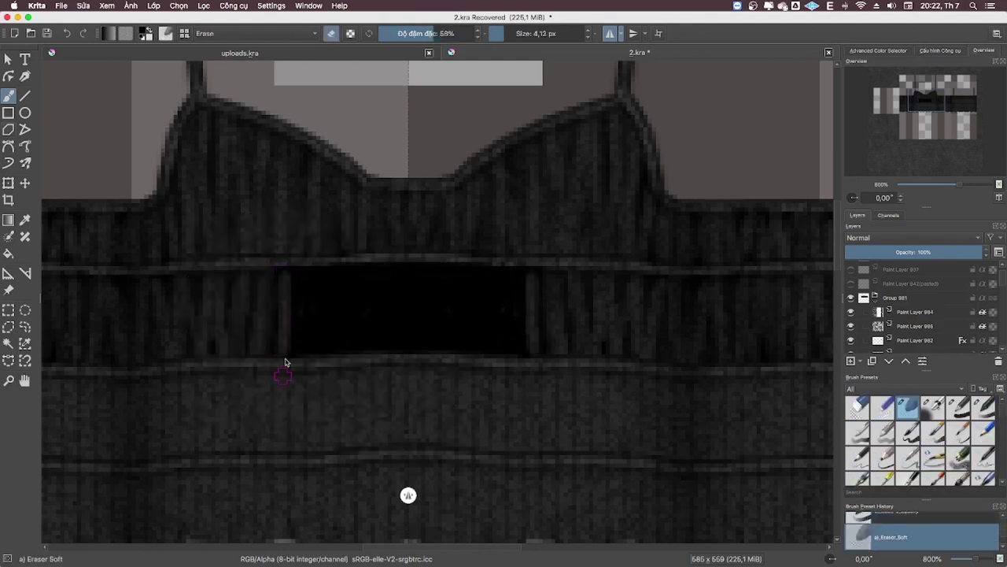
mouse_move(308, 268)
mouse_down()
mouse_move(322, 263)
mouse_move(354, 367)
mouse_move(386, 353)
mouse_move(335, 284)
mouse_move(359, 288)
mouse_move(376, 241)
mouse_move(378, 383)
mouse_up()
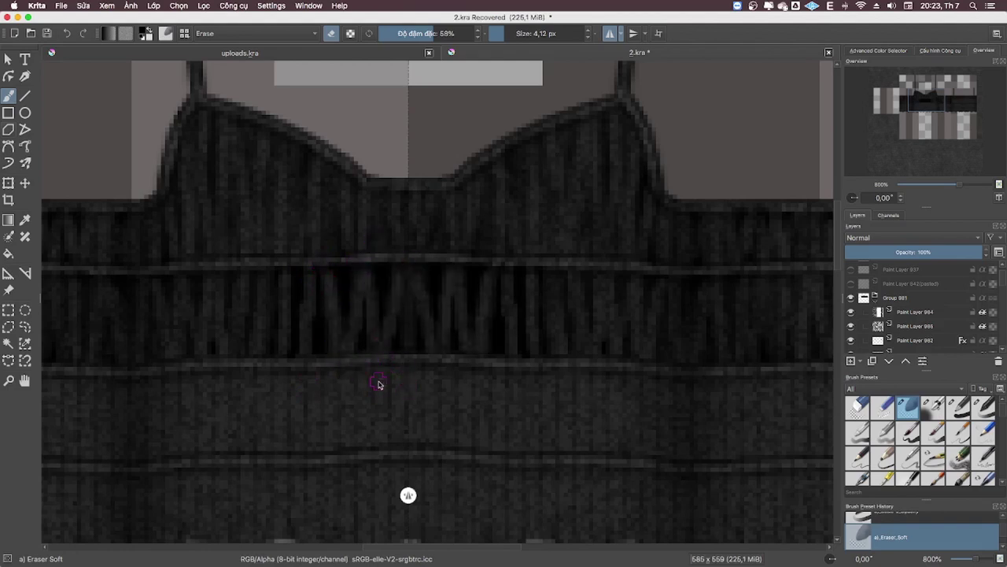
key(e)
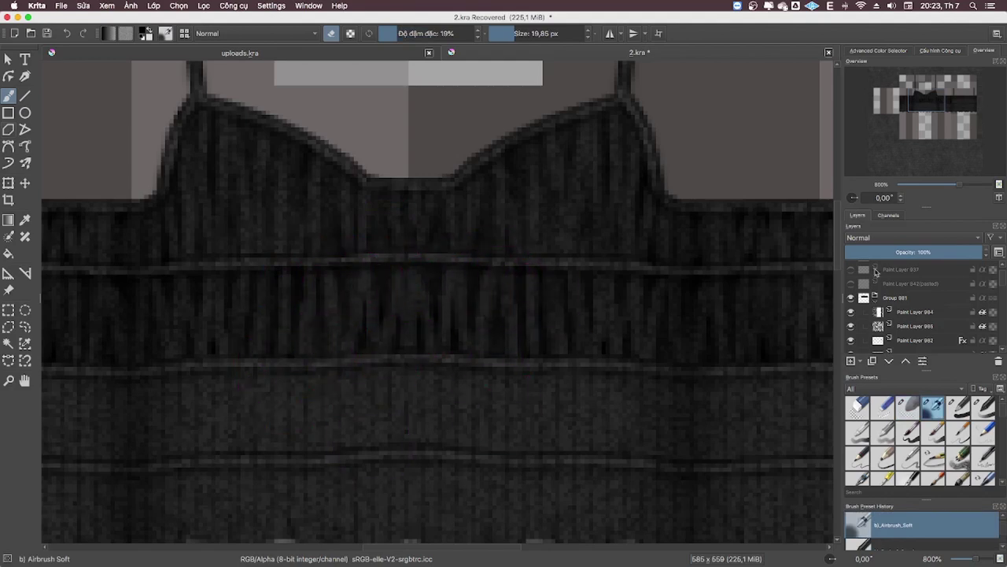
scroll(496, 275, down, 2)
- Move to the top's right-hand section and paint a dark patch in the middle band
scroll(496, 275, up, 1)
click(508, 33)
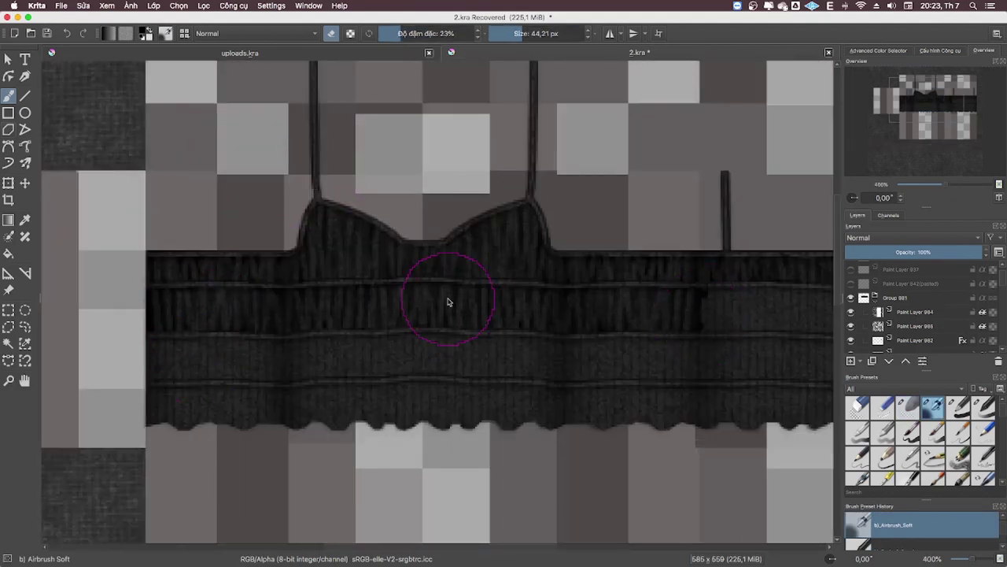
drag(450, 300, 253, 251)
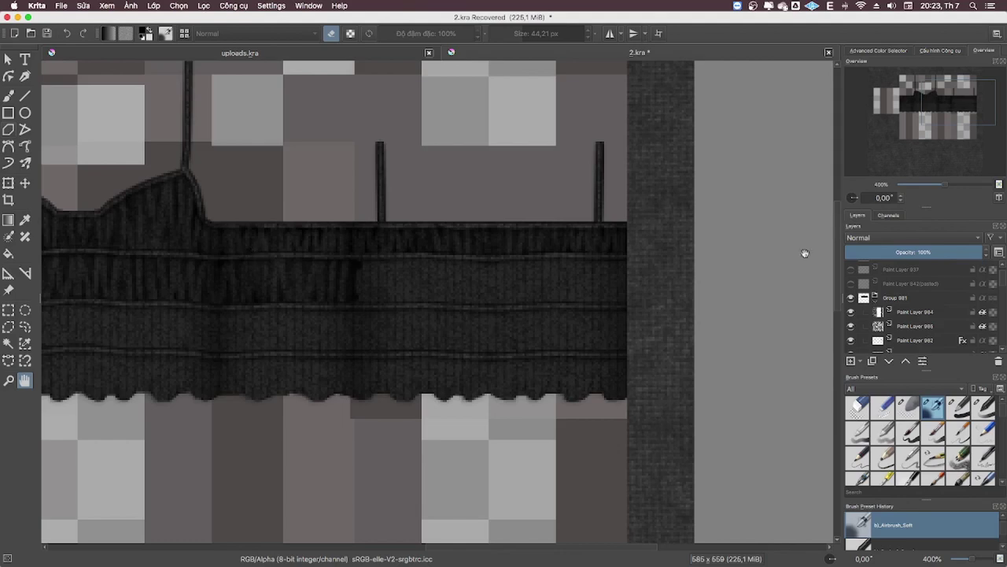
scroll(492, 218, up, 1)
right_click(540, 292)
click(477, 275)
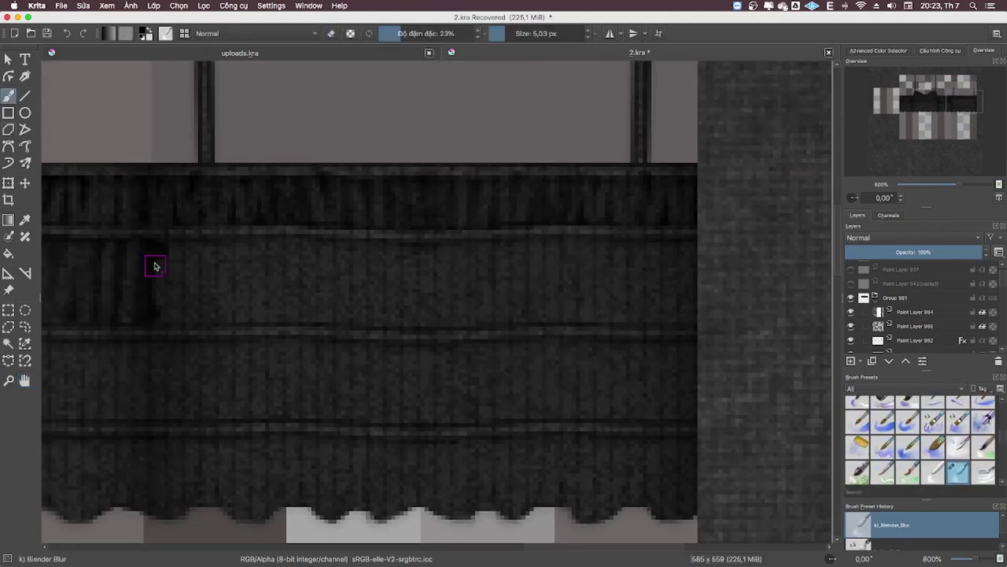
right_click(189, 307)
click(173, 244)
drag(174, 243, 163, 319)
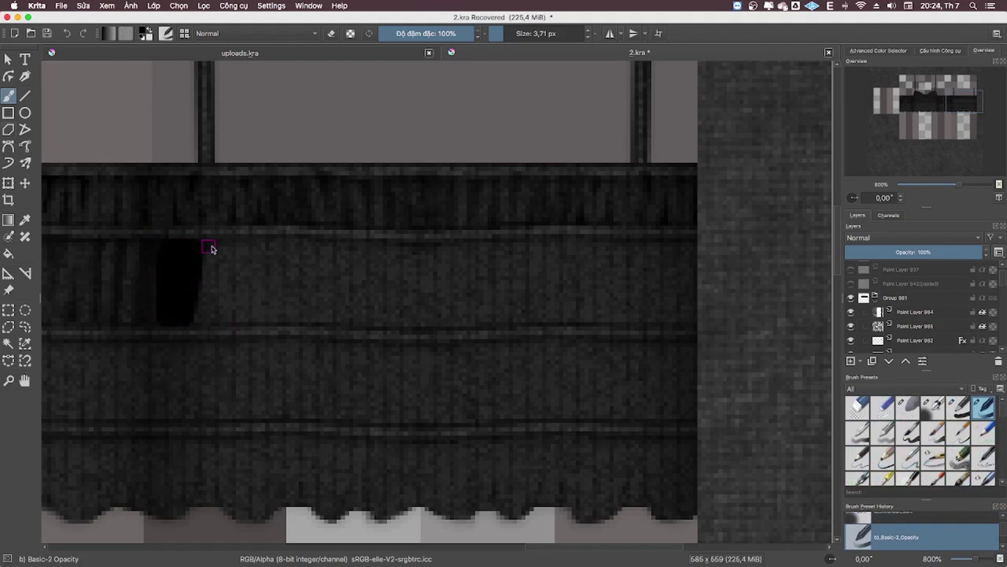
mouse_move(211, 248)
mouse_down()
mouse_move(187, 296)
mouse_move(229, 314)
mouse_move(223, 330)
mouse_up()
- Extend the black patch further to the right across the band
right_click(230, 331)
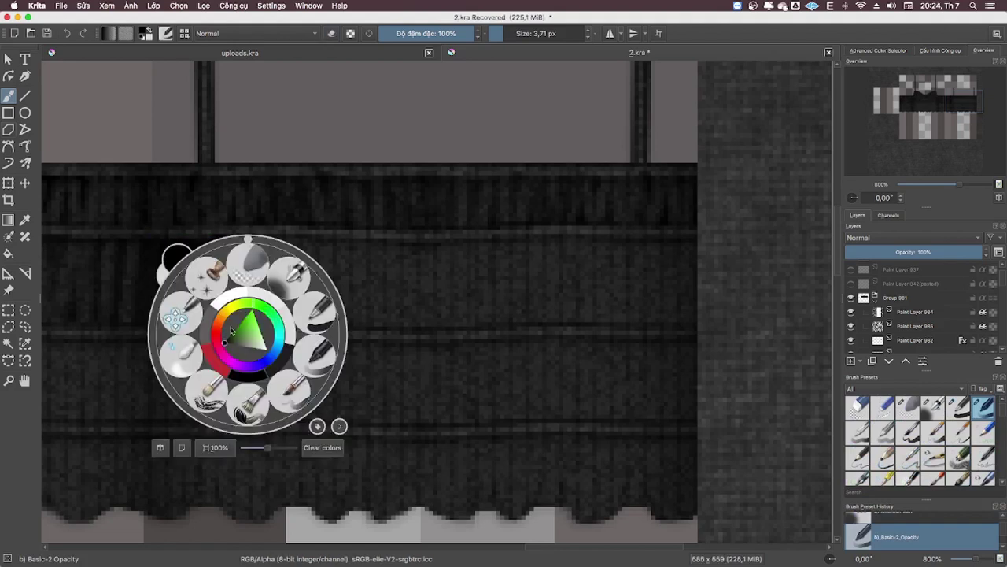
click(175, 318)
right_click(161, 292)
click(154, 231)
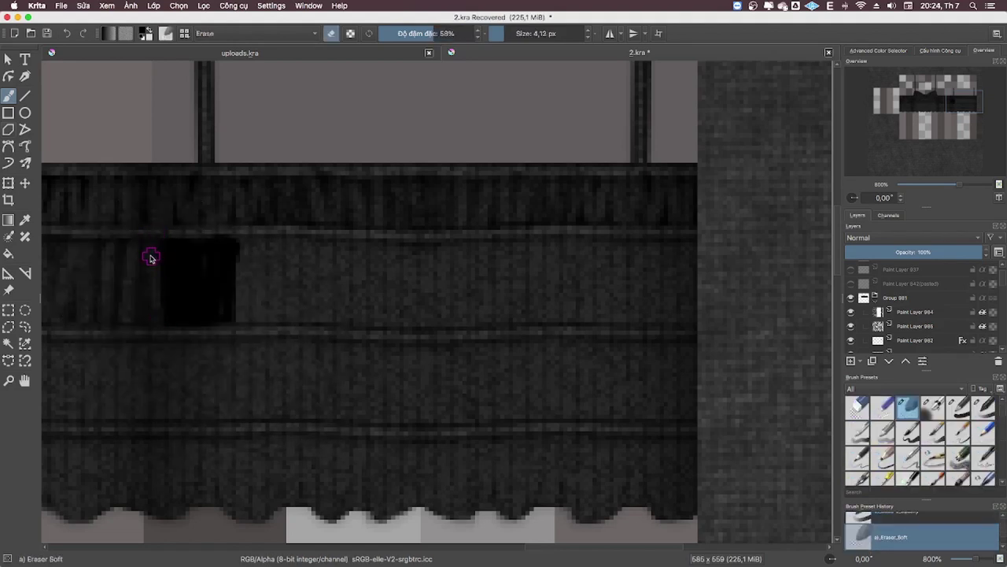
right_click(158, 311)
click(228, 347)
drag(241, 240, 228, 310)
mouse_move(244, 260)
mouse_down()
mouse_move(232, 316)
mouse_move(252, 254)
mouse_move(263, 315)
mouse_up()
- Blur the patch, erase it into rib streaks, and soften them with the airbrush
right_click(278, 283)
click(279, 360)
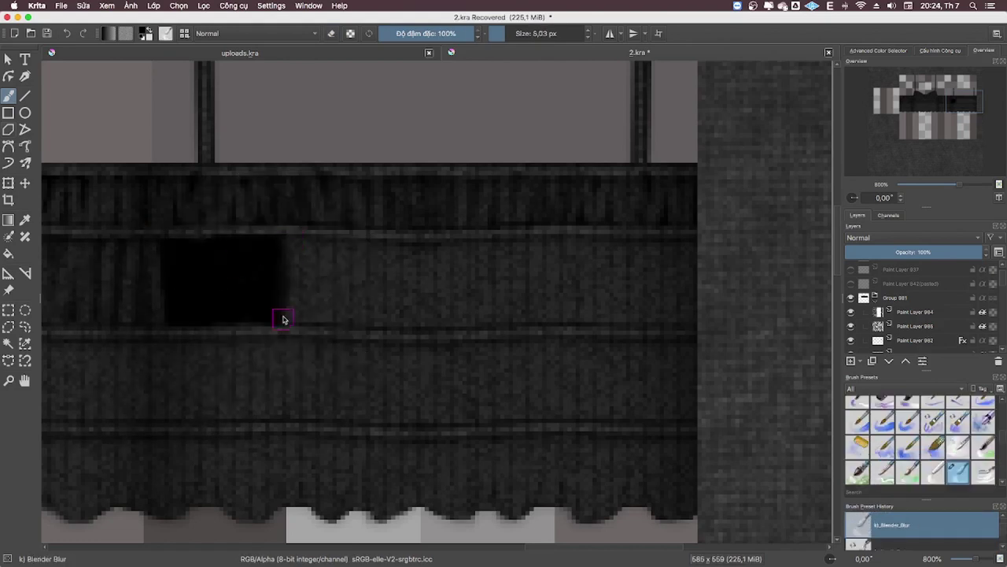
right_click(197, 265)
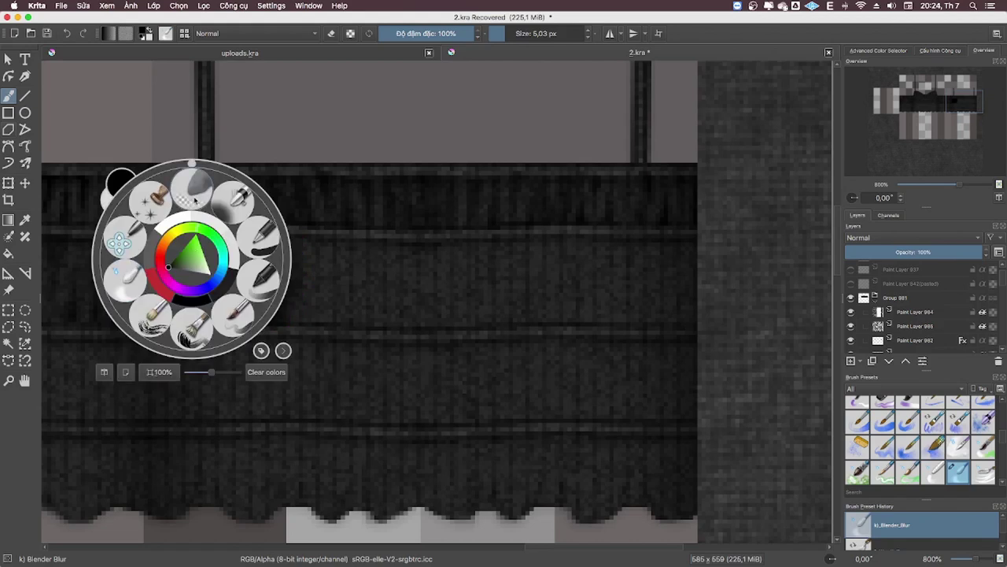
click(173, 231)
mouse_move(173, 232)
mouse_down()
mouse_move(189, 330)
mouse_move(203, 253)
mouse_move(210, 265)
mouse_move(202, 243)
mouse_move(226, 375)
mouse_up()
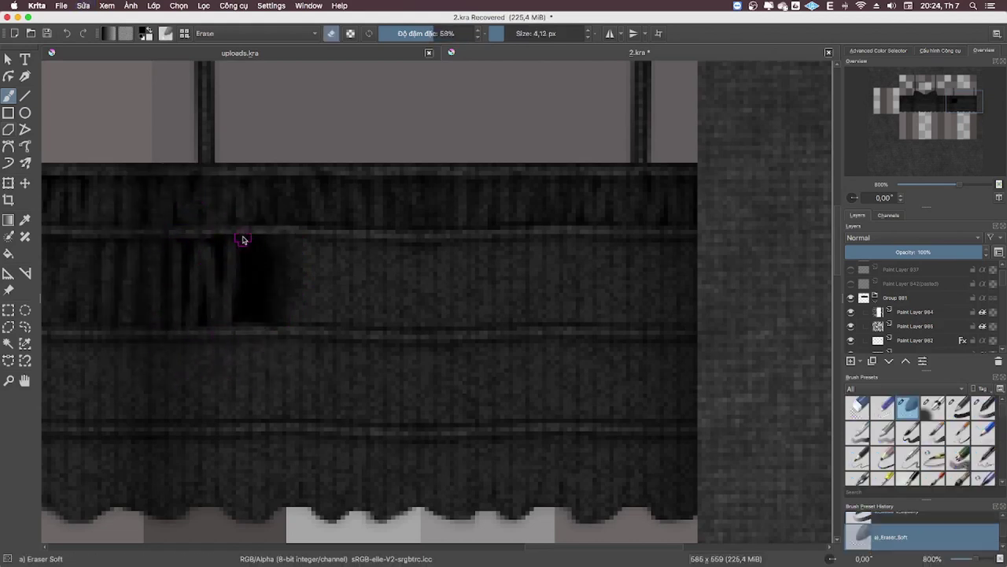
mouse_move(243, 239)
mouse_down()
mouse_move(262, 333)
mouse_move(270, 236)
mouse_move(294, 285)
mouse_up()
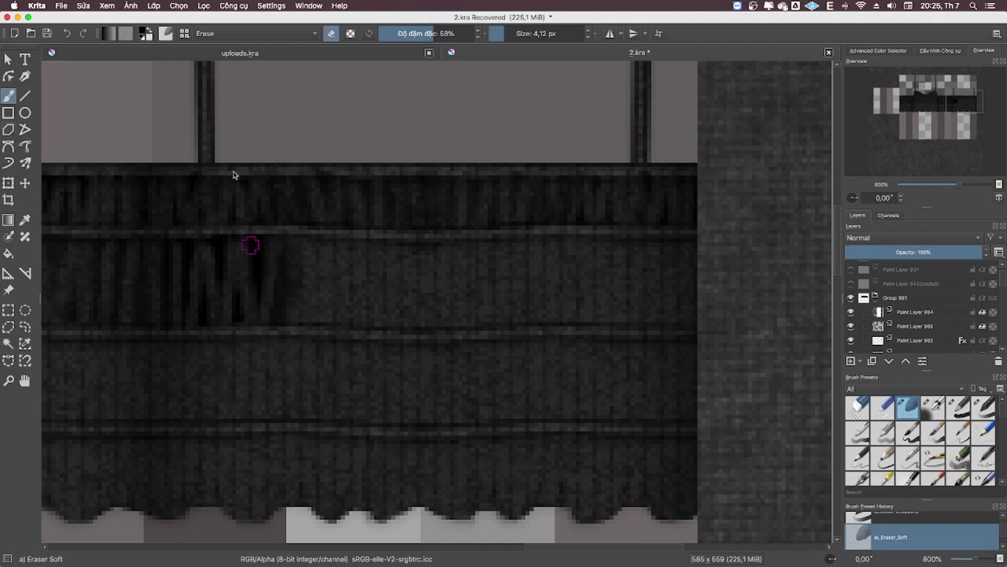
right_click(240, 229)
click(293, 168)
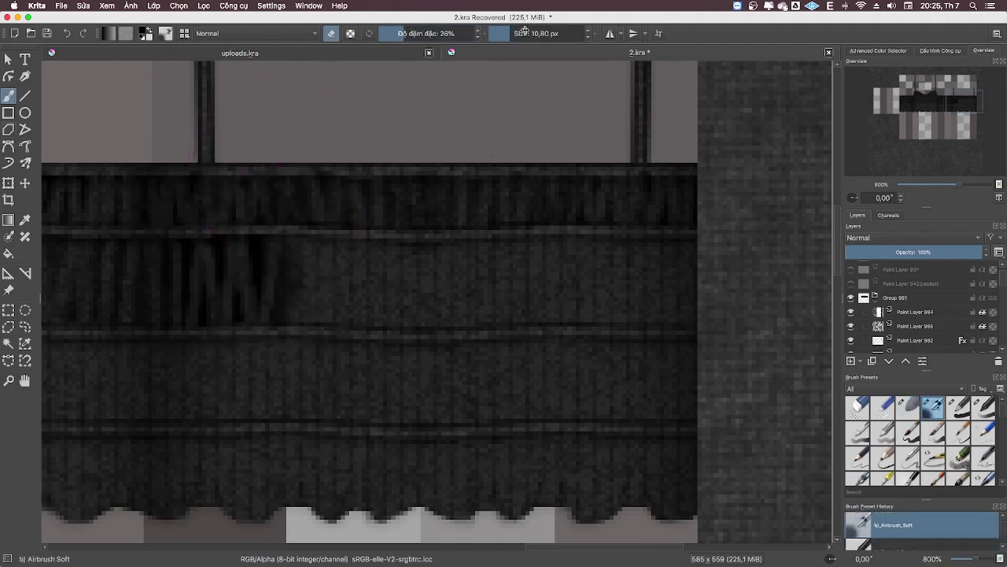
drag(525, 31, 543, 31)
mouse_move(244, 236)
mouse_down()
mouse_move(213, 253)
mouse_move(259, 284)
mouse_move(231, 278)
mouse_move(201, 374)
mouse_up()
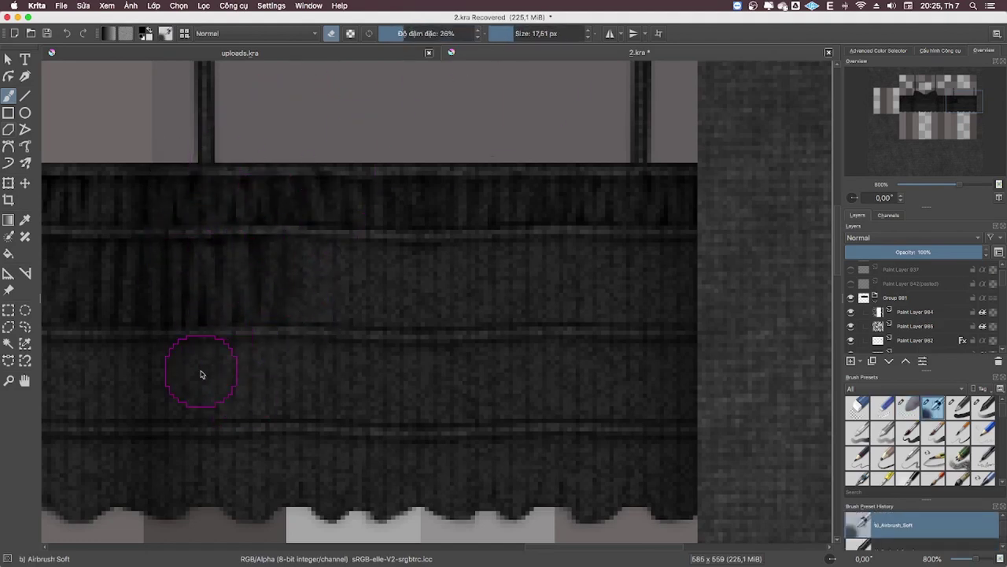
- Paint a new black block further right, blur it, and erase it into streaks
right_click(201, 374)
click(291, 378)
mouse_move(285, 295)
mouse_down()
mouse_move(292, 243)
mouse_move(286, 318)
mouse_move(355, 255)
mouse_move(304, 265)
mouse_move(324, 275)
mouse_move(354, 239)
mouse_move(364, 318)
mouse_up()
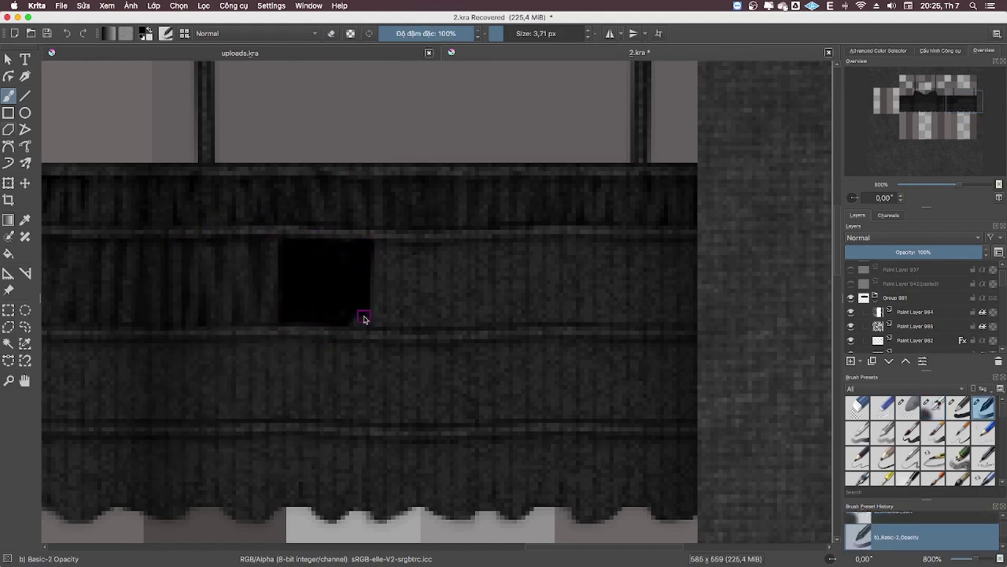
right_click(332, 406)
click(271, 424)
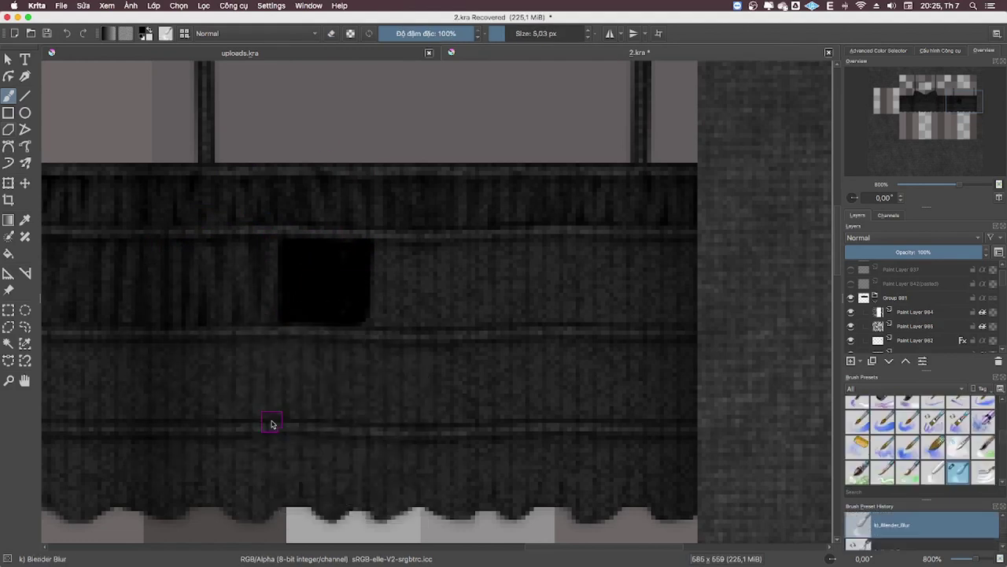
right_click(362, 306)
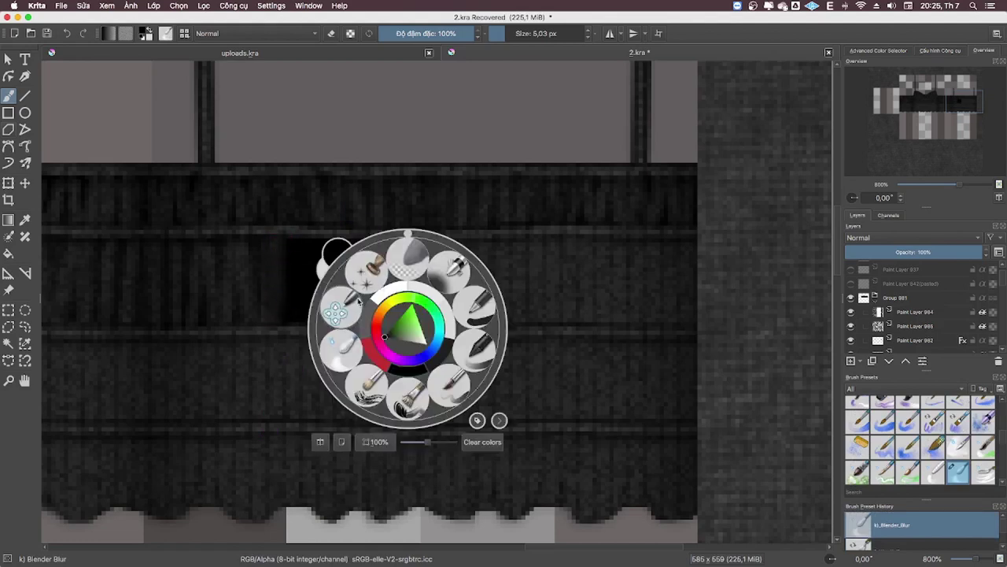
click(338, 263)
mouse_move(270, 225)
mouse_down()
mouse_move(322, 243)
mouse_move(333, 263)
mouse_up()
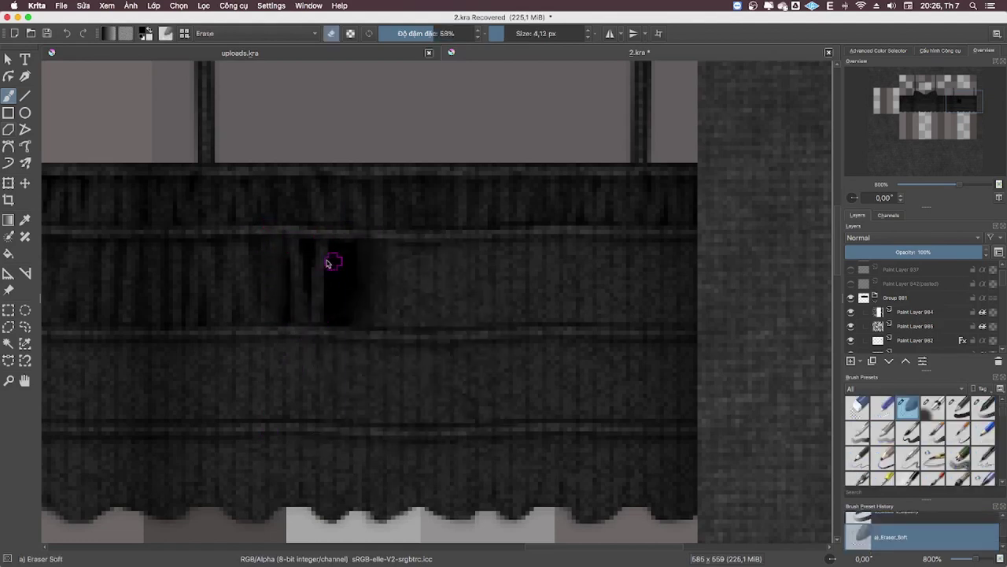
key(ctrl+z)
mouse_move(294, 331)
mouse_down()
mouse_move(321, 243)
mouse_move(332, 303)
mouse_up()
mouse_move(328, 243)
mouse_down()
mouse_move(319, 281)
mouse_move(342, 344)
mouse_move(366, 306)
mouse_up()
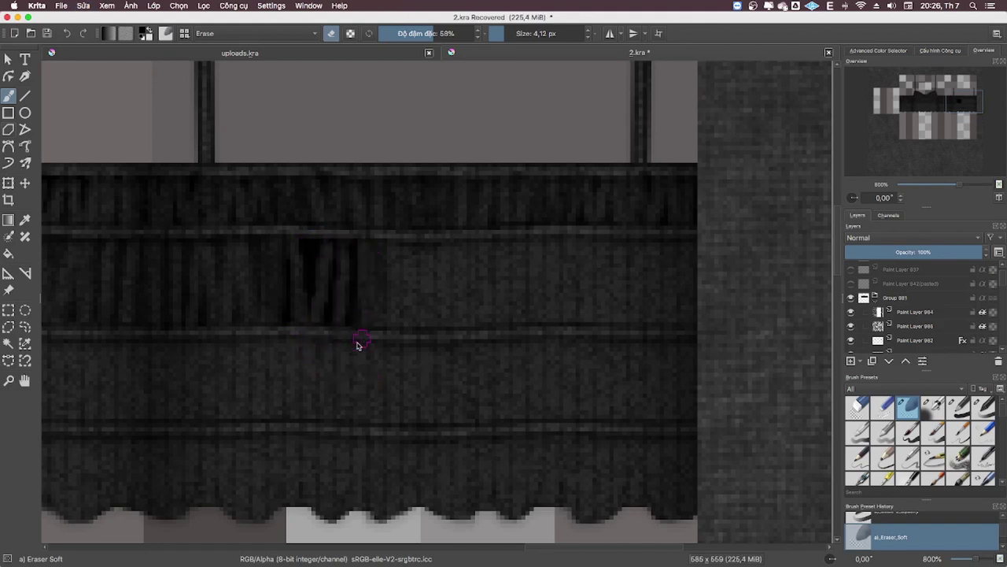
- Paint another black block on Paint Layer 988, filling its light spot
right_click(358, 344)
click(281, 297)
right_click(285, 264)
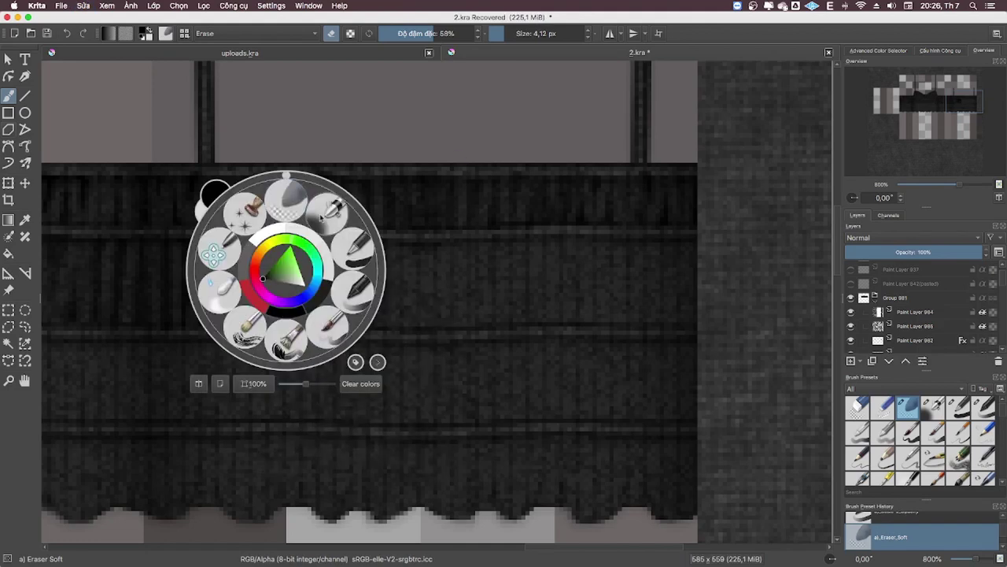
click(333, 209)
right_click(348, 404)
click(358, 337)
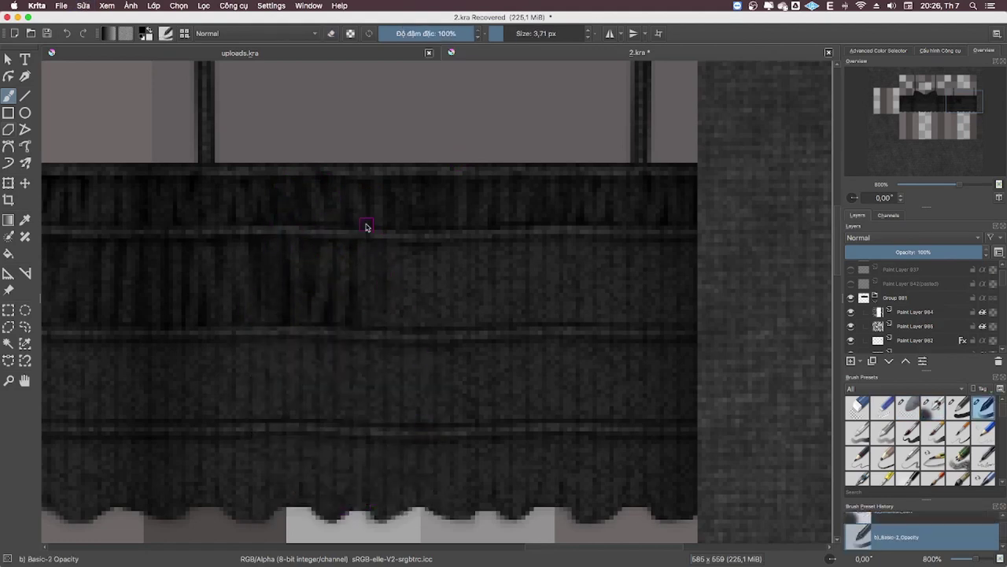
mouse_move(367, 225)
mouse_down()
mouse_move(418, 259)
mouse_move(360, 291)
mouse_move(382, 281)
mouse_up()
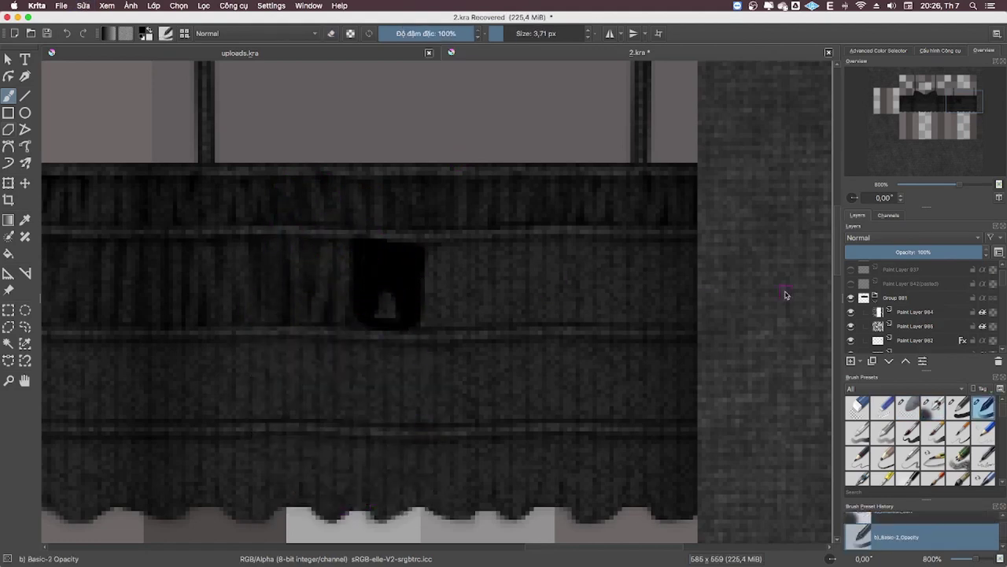
click(917, 284)
click(917, 294)
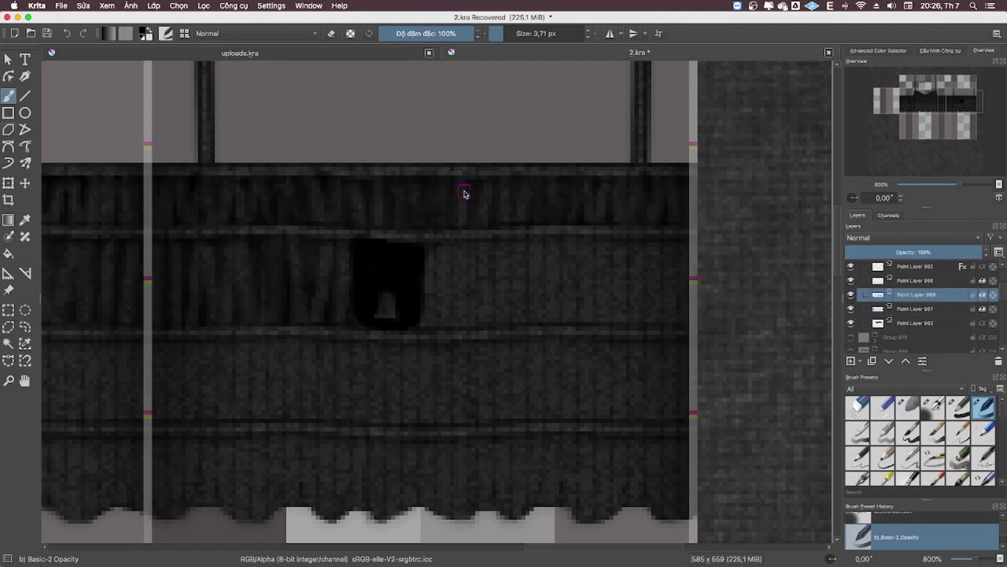
drag(382, 310, 387, 276)
- Blur the last block and erase its left part into faint rib streaks
right_click(434, 366)
click(378, 376)
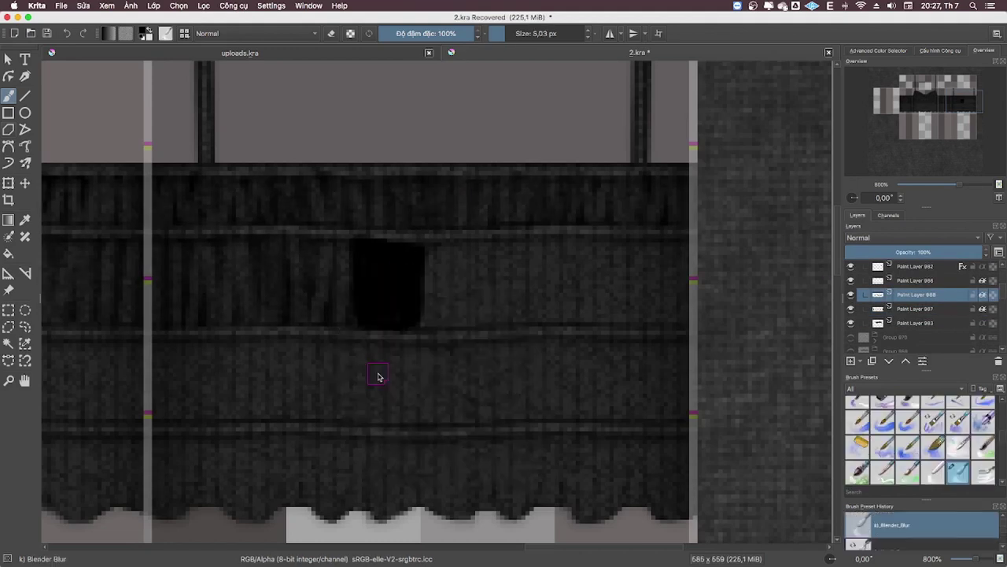
right_click(351, 313)
click(360, 255)
mouse_move(360, 255)
mouse_down()
mouse_move(367, 243)
mouse_move(409, 247)
mouse_move(417, 297)
mouse_move(404, 236)
mouse_move(355, 315)
mouse_up()
right_click(431, 293)
click(397, 252)
- Copy a ribbed patch, stretch it across the band, and merge it into Paint Layer 988
key(ctrl+r)
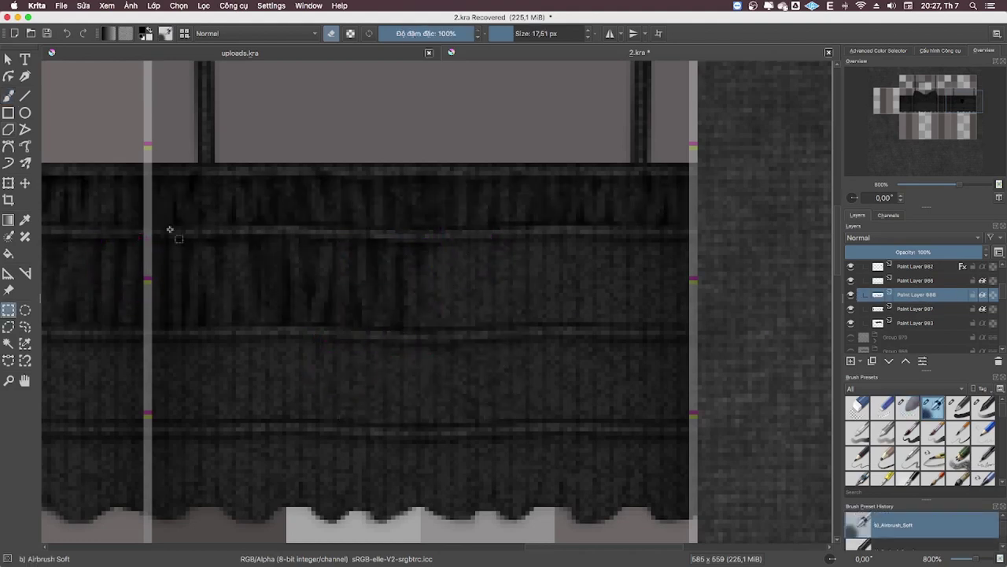
drag(151, 226, 144, 231)
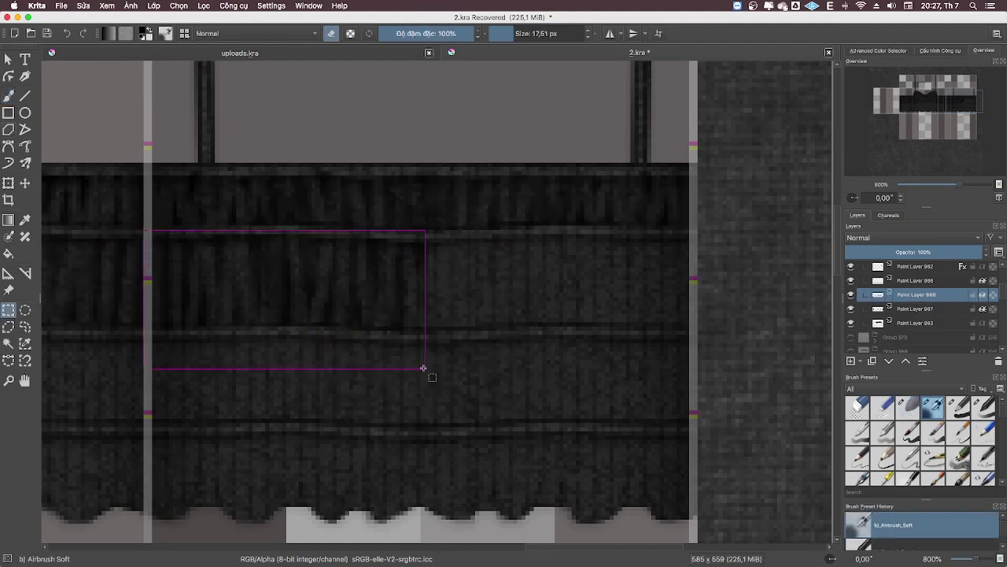
drag(420, 367, 420, 368)
key(ctrl+alt+j)
click(145, 229)
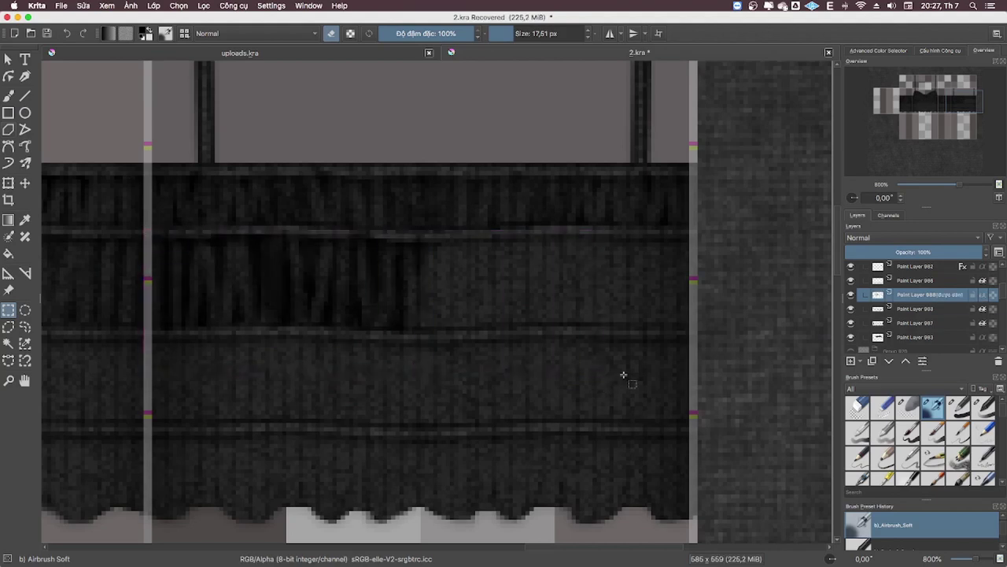
drag(143, 225, 690, 364)
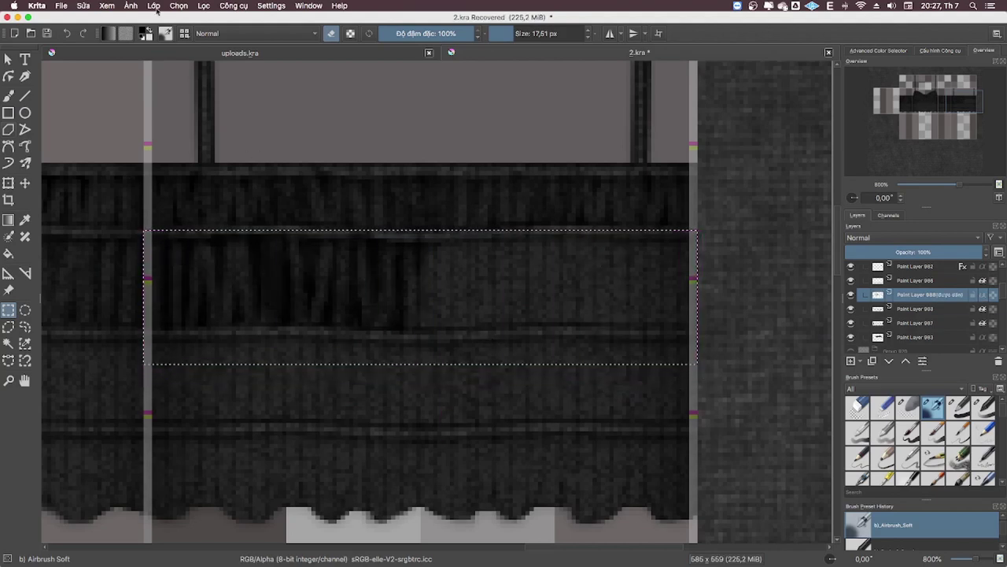
click(592, 282)
key(ctrl+e)
- Outline the band's top rib rows, copy them to a new layer, and nudge them up
key(b)
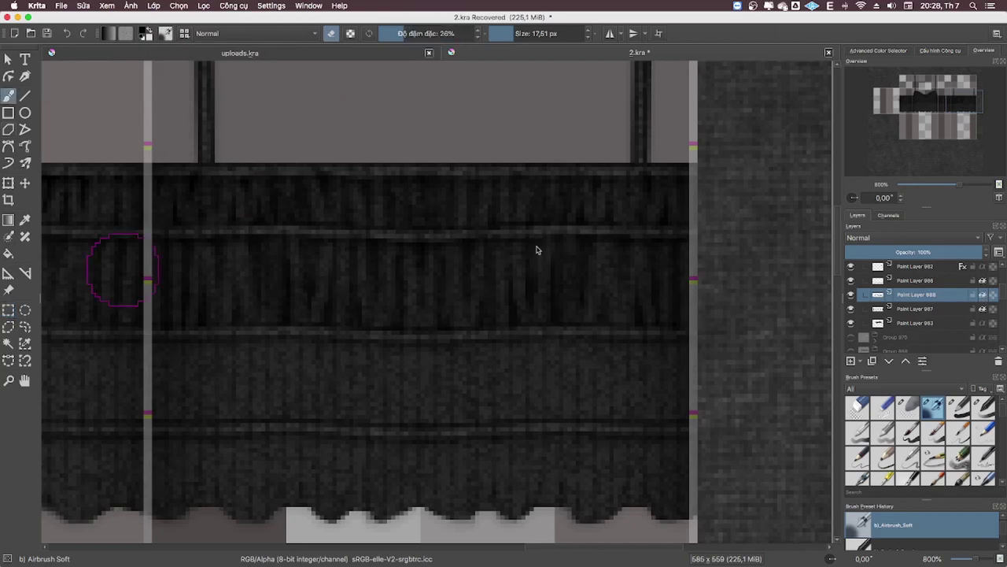
drag(663, 332, 452, 368)
scroll(453, 367, down, 2)
scroll(462, 162, down, 1)
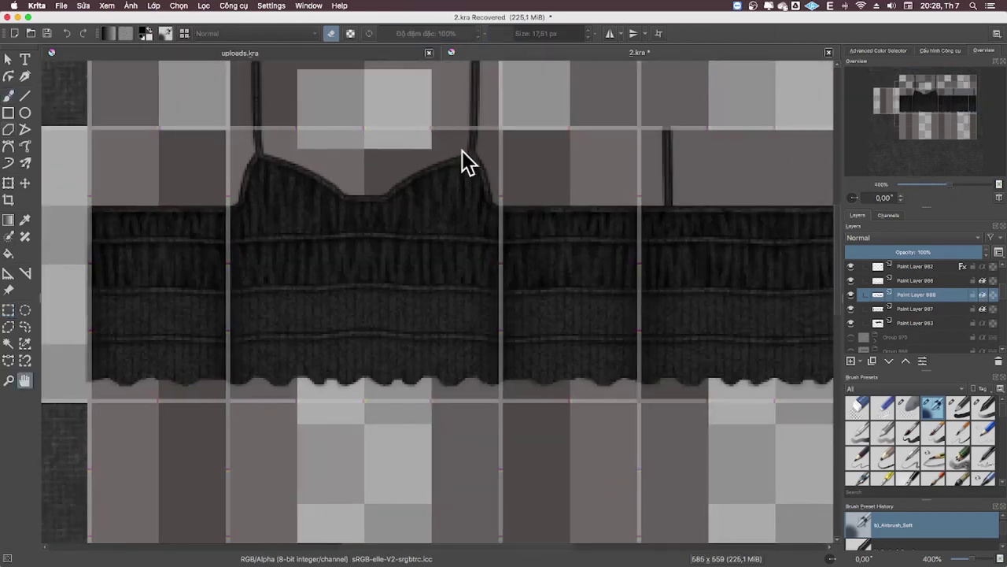
scroll(449, 218, down, 1)
scroll(630, 220, down, 1)
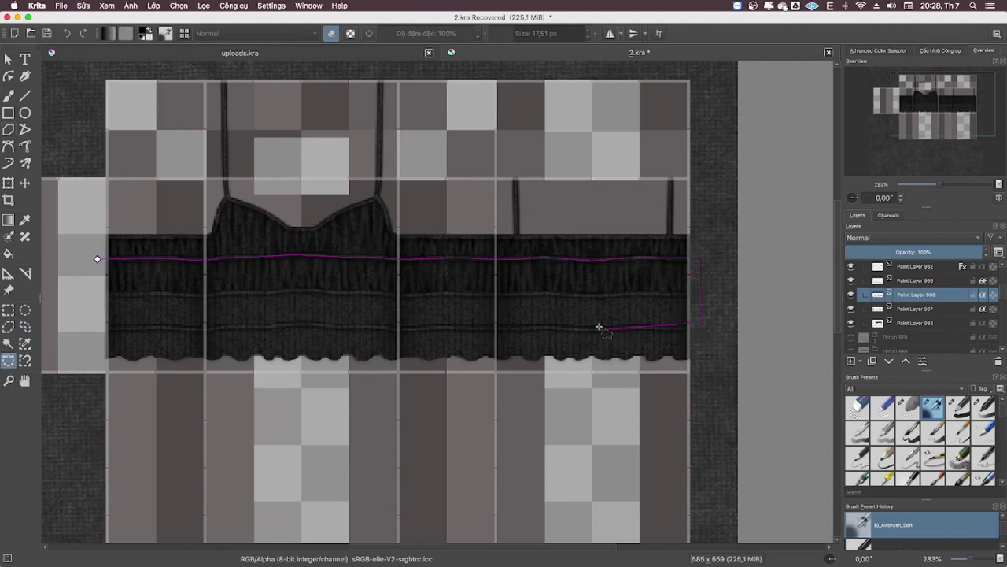
click(97, 259)
key(ctrl+alt+j)
key(t)
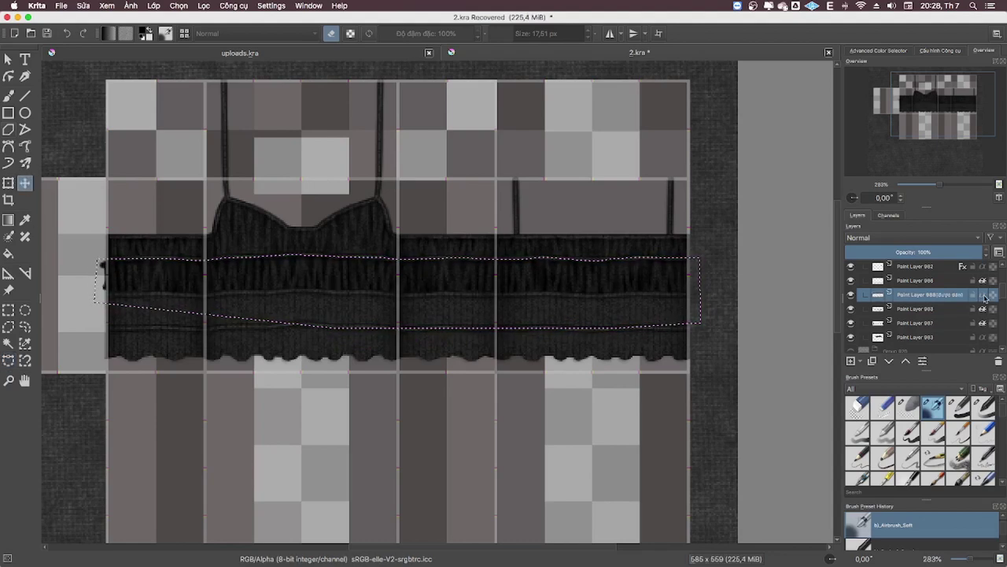
key(b)
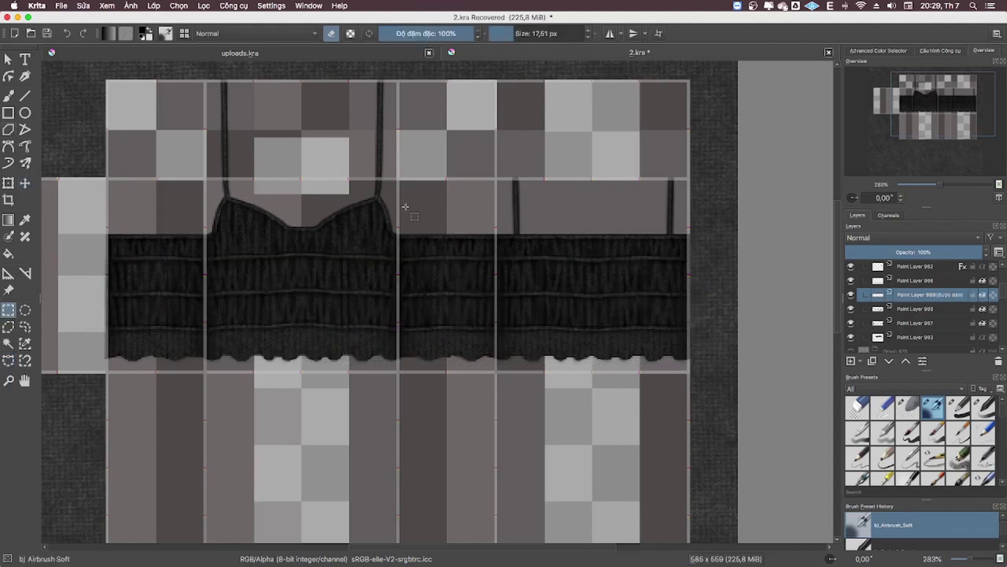
key(t)
key(Up)
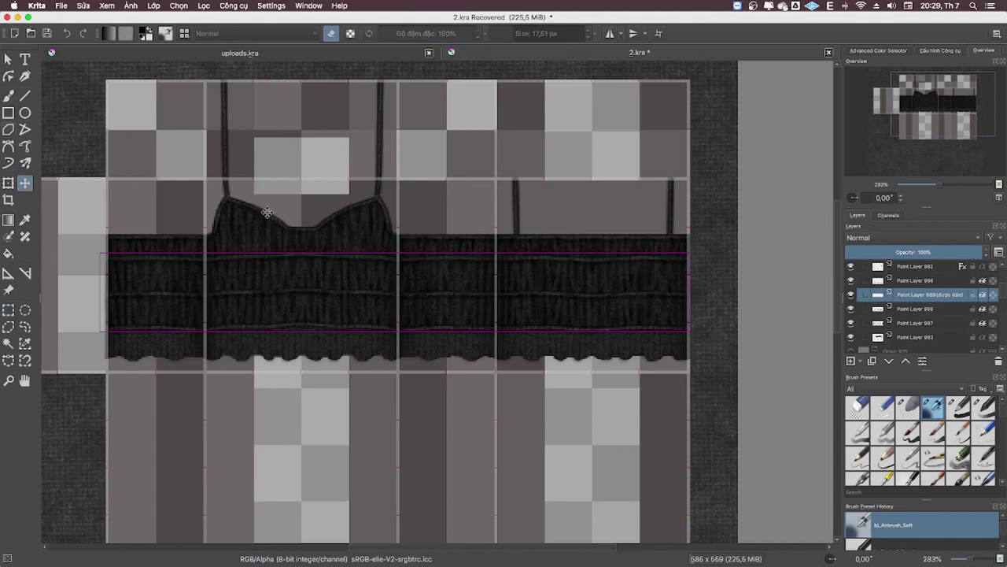
- Duplicate the copied rows, shift them, and merge them into Paint Layer 988
key(ctrl+r)
key(ctrl+j)
key(t)
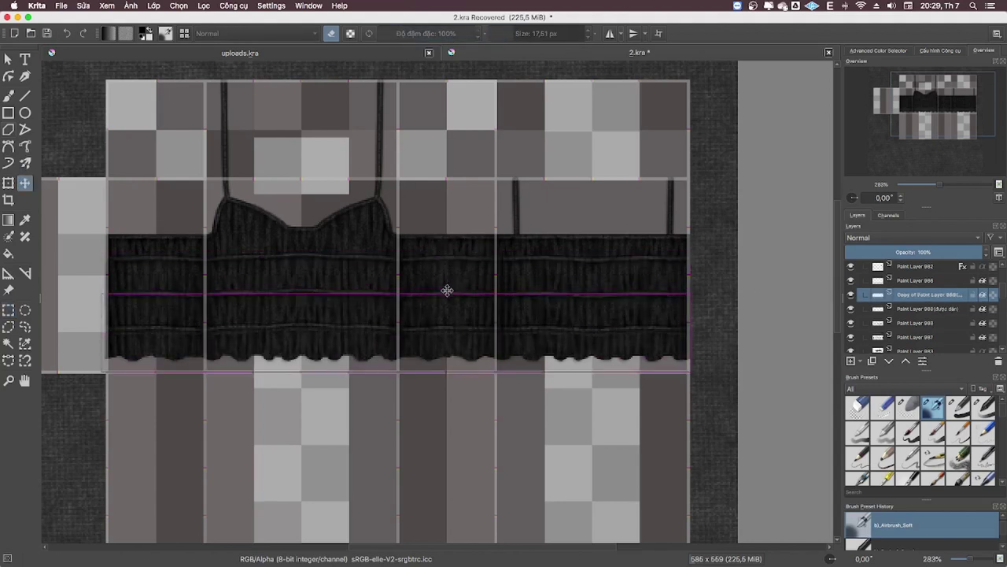
key(ctrl+e)
key(ctrl+e)
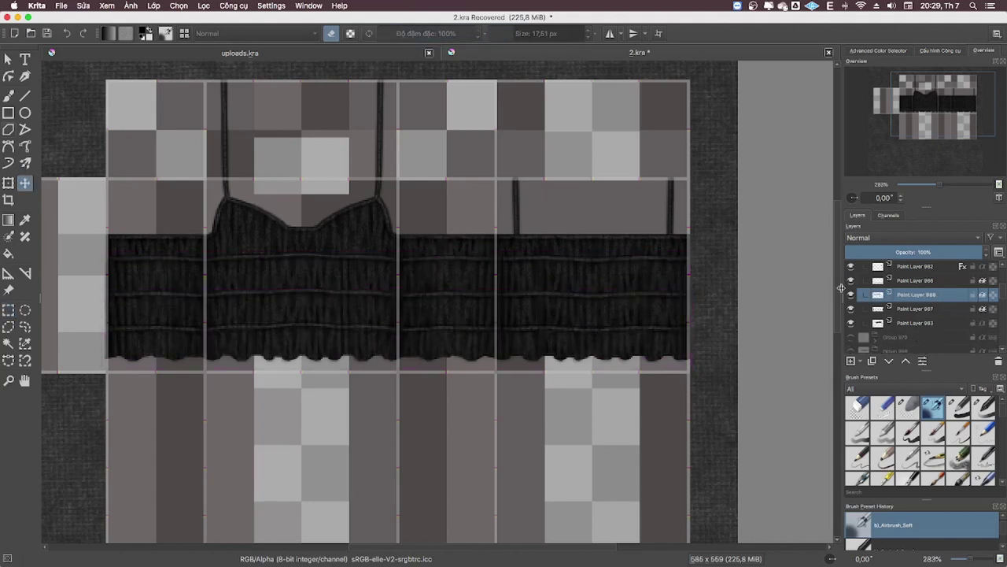
key(ctrl+r)
drag(85, 205, 104, 421)
drag(261, 323, 330, 235)
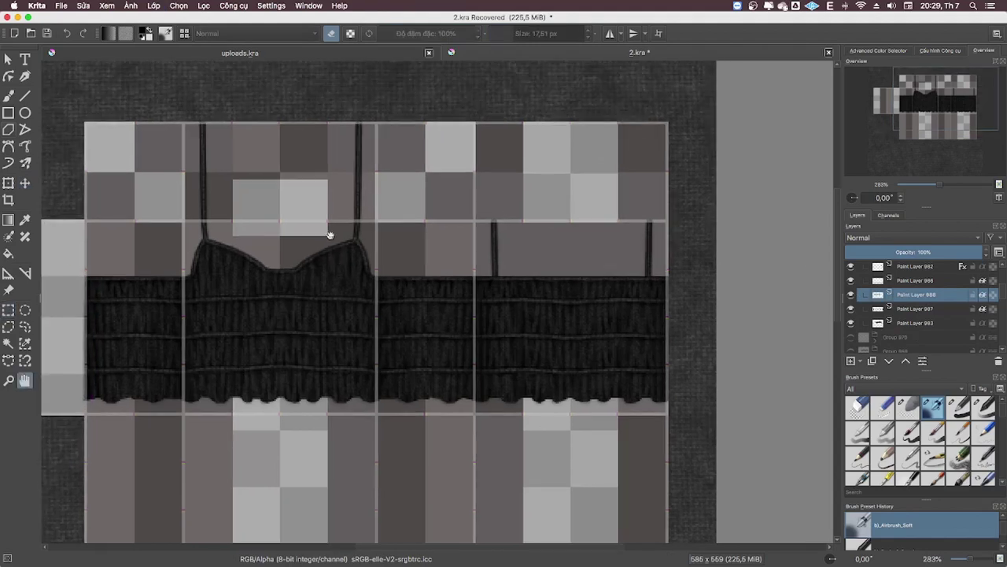
- Move Paint Layer 988 below Paint Layer 987 and set it to 48% opacity with a small Basic-1 brush
click(949, 186)
mouse_move(278, 284)
mouse_down()
mouse_move(411, 328)
mouse_move(429, 319)
mouse_up()
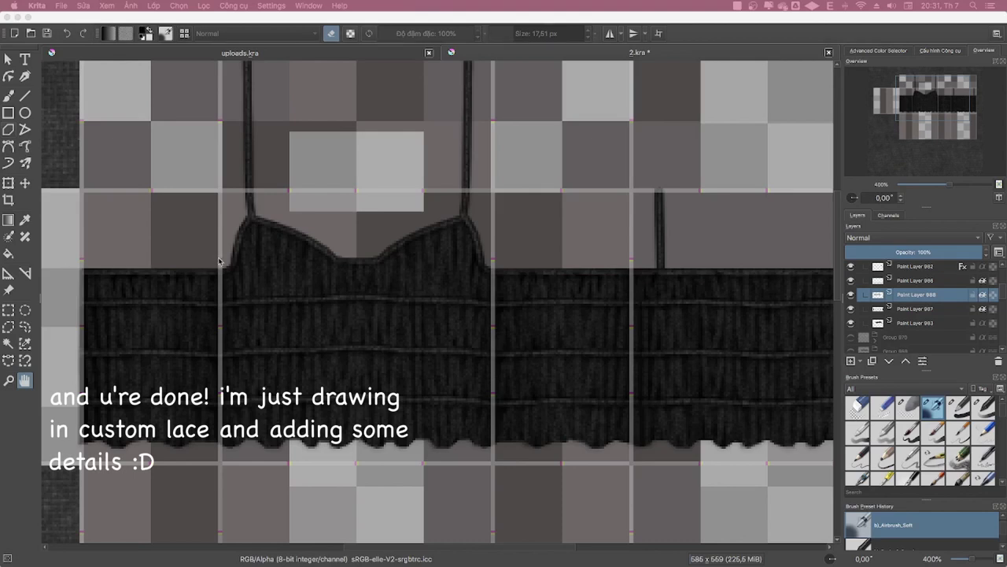
drag(223, 276, 219, 279)
drag(917, 294, 895, 347)
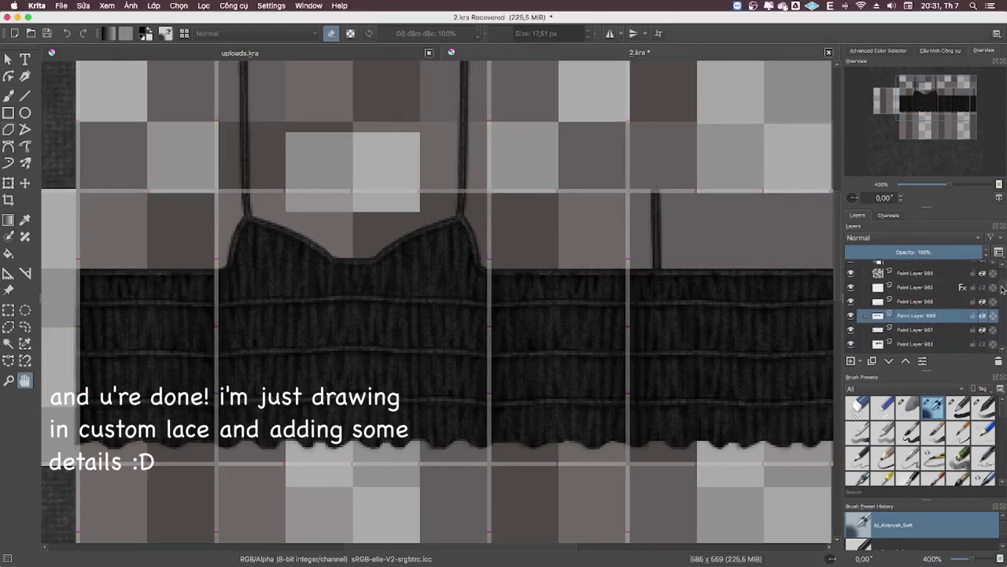
key(b)
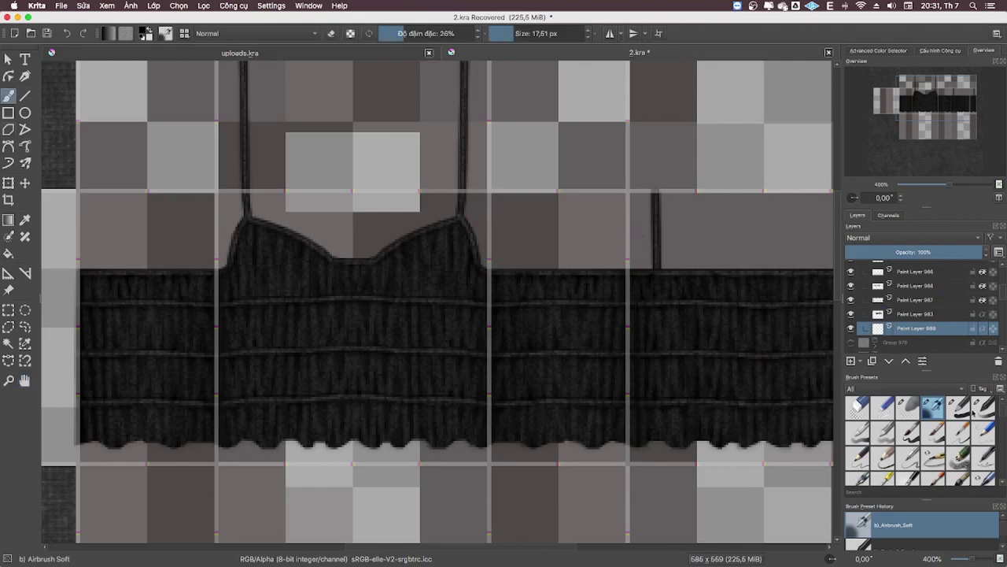
click(878, 50)
click(983, 51)
click(911, 252)
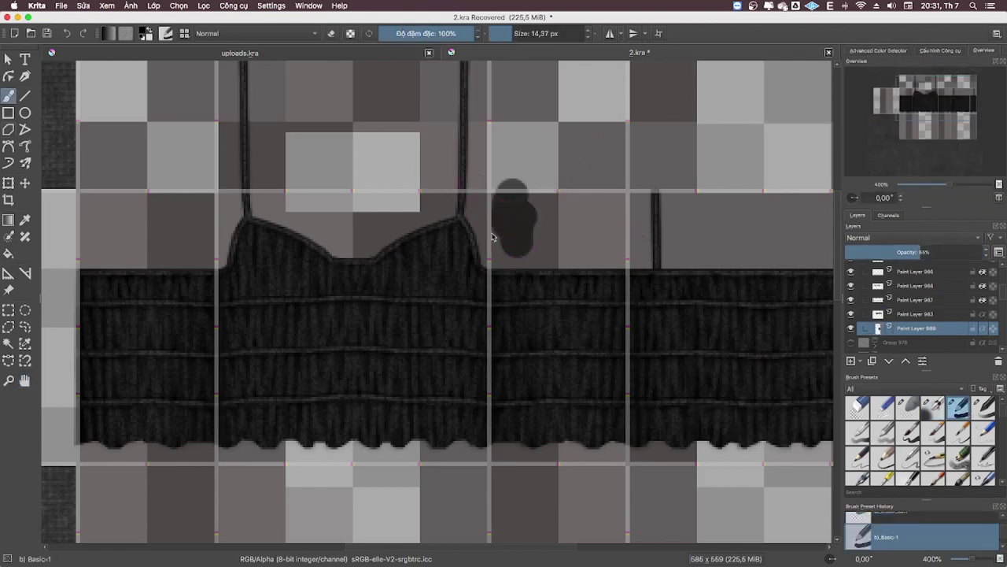
click(506, 35)
key(plus)
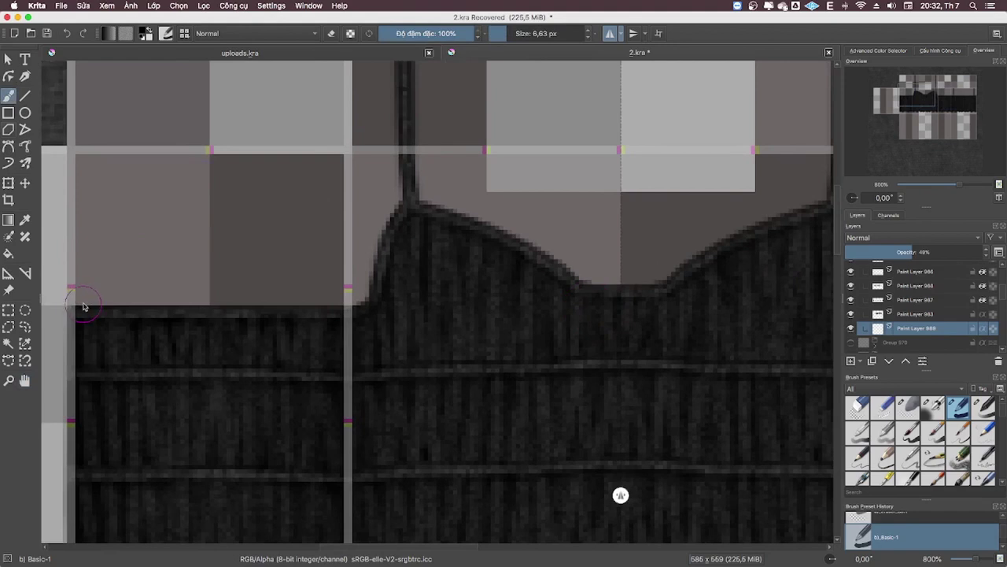
- Paint the first lace scallop along the top edge and mirrored lace along the neckline arch
mouse_move(82, 306)
mouse_down()
mouse_move(129, 287)
mouse_move(202, 292)
mouse_up()
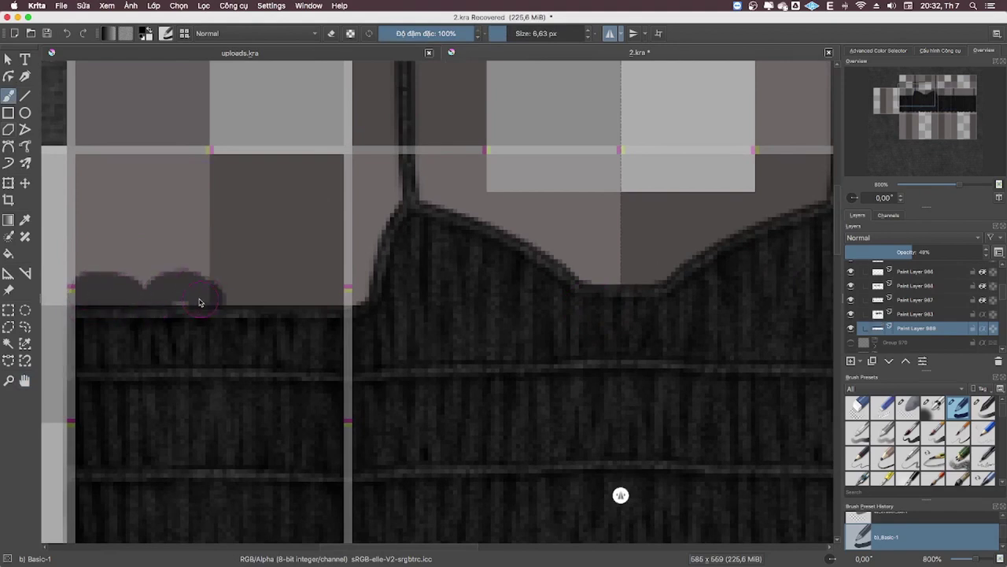
key(ctrl+z)
key(ctrl+z)
key(bracketleft)
mouse_move(82, 306)
mouse_down()
mouse_move(130, 288)
mouse_move(181, 293)
mouse_up()
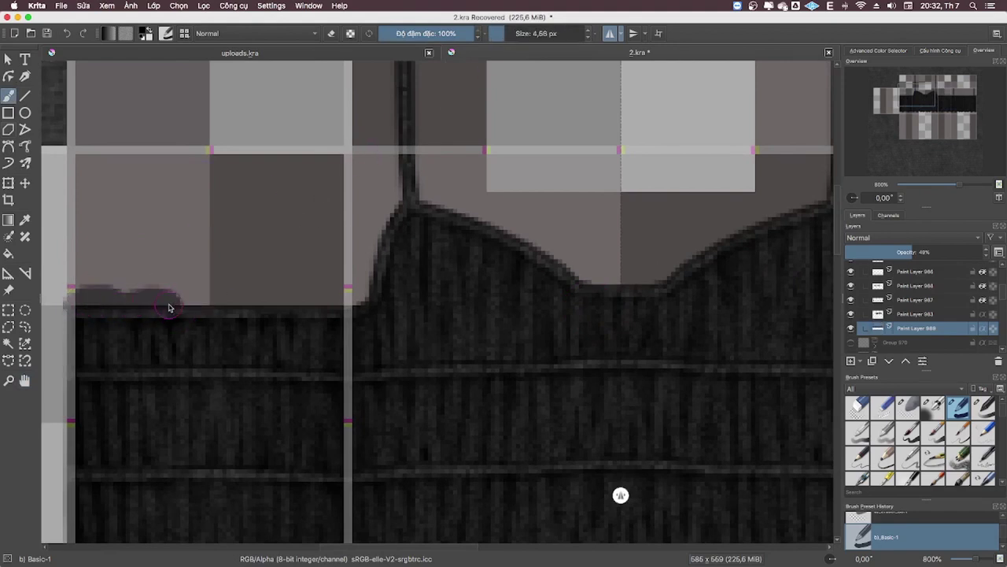
key(ctrl+z)
key(ctrl+z)
mouse_move(87, 296)
mouse_down()
mouse_move(150, 308)
mouse_move(346, 306)
mouse_move(381, 258)
mouse_up()
key(t)
key(b)
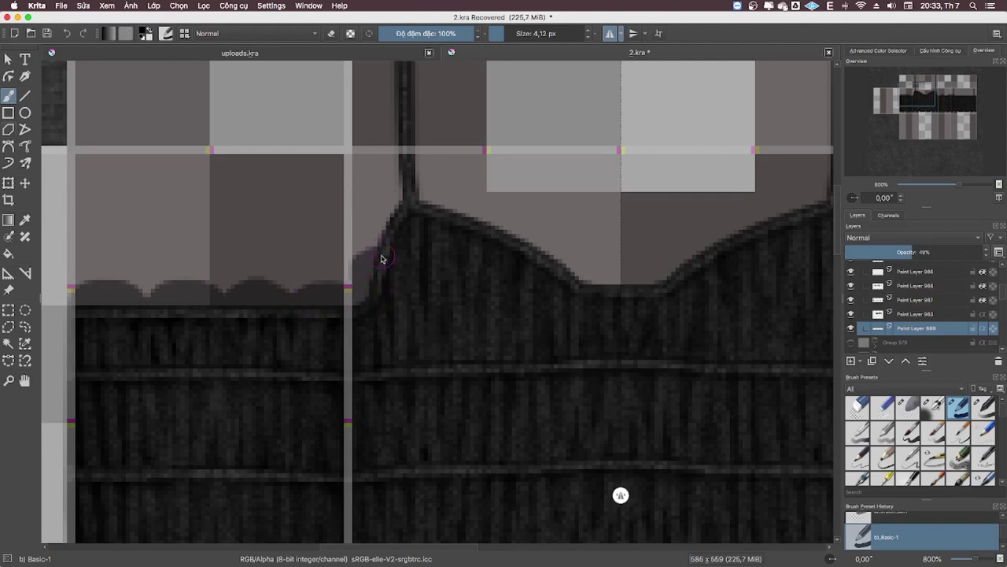
mouse_move(415, 202)
mouse_down()
mouse_move(577, 277)
mouse_move(635, 278)
mouse_up()
key(ctrl+z)
drag(551, 281, 392, 297)
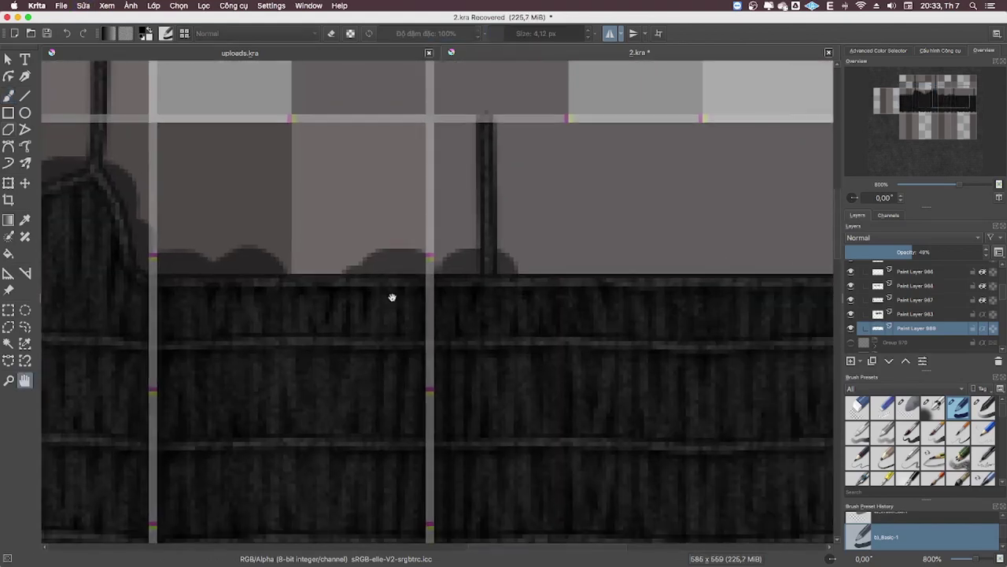
mouse_move(959, 186)
mouse_down()
mouse_move(948, 185)
mouse_move(959, 185)
mouse_up()
- Paint more scallops along the top edge, erasing the extras right of the strap
key(ctrl+r)
key(b)
mouse_move(466, 255)
mouse_down()
mouse_move(123, 292)
mouse_move(278, 288)
mouse_up()
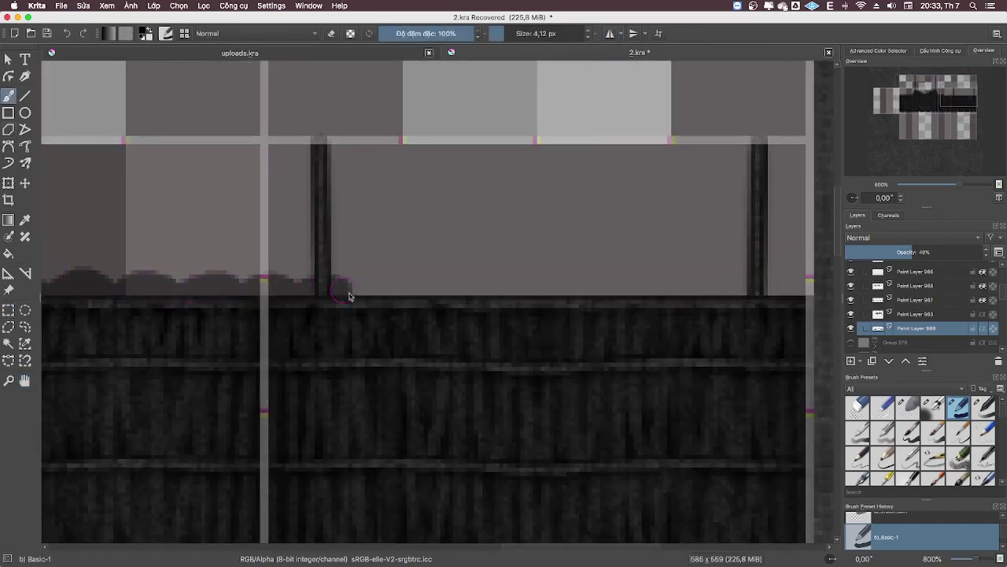
mouse_move(349, 297)
mouse_down()
mouse_move(292, 288)
mouse_move(343, 297)
mouse_move(359, 277)
mouse_move(420, 300)
mouse_up()
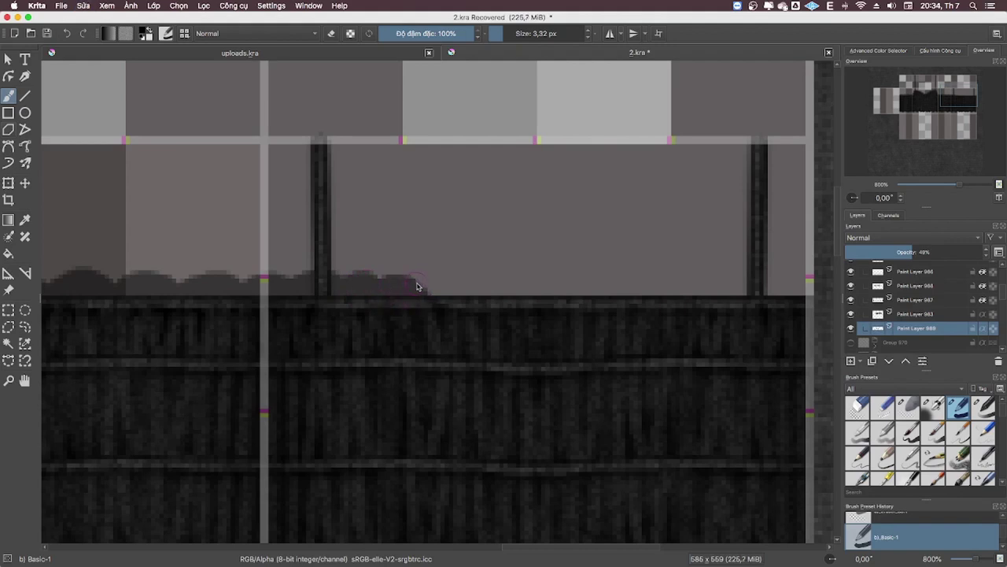
key(e)
mouse_move(483, 297)
mouse_down()
mouse_move(291, 283)
mouse_move(493, 299)
mouse_move(342, 284)
mouse_up()
- Copy the scallops to a new layer, move them right of the strap, fade them, and delete the excess
key(ctrl+r)
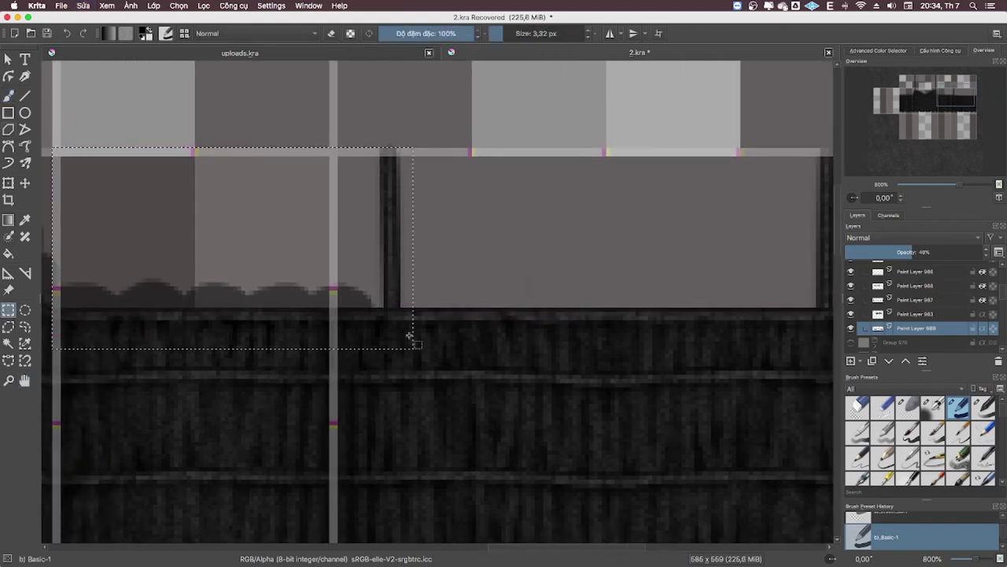
key(ctrl+j)
key(t)
drag(310, 235, 521, 228)
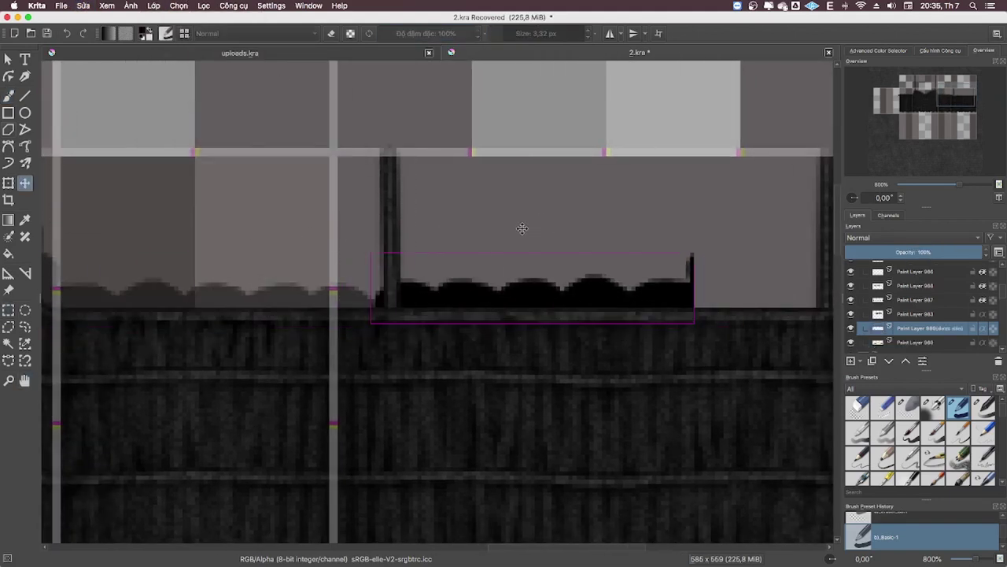
click(918, 253)
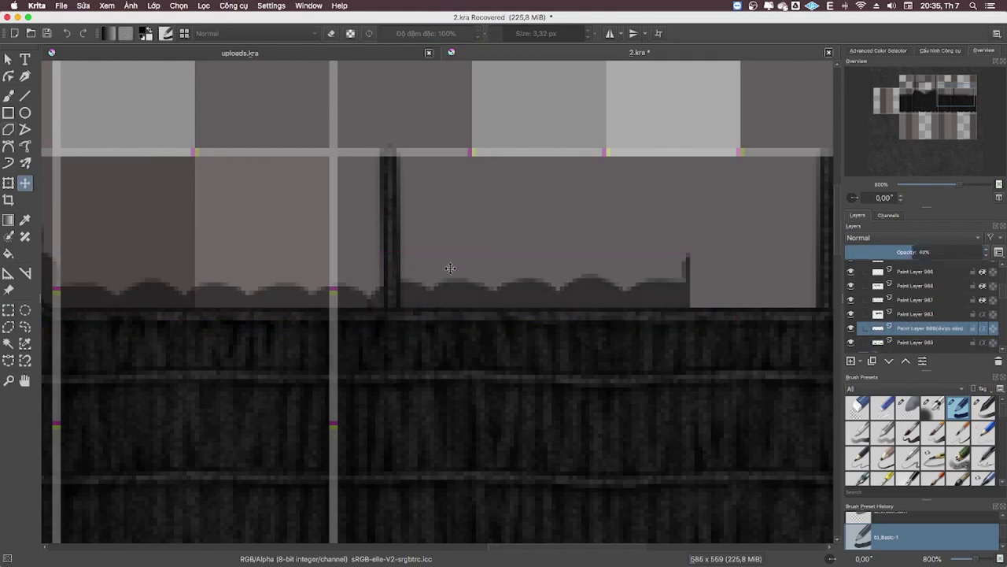
scroll(450, 267, right, 5)
key(ctrl+r)
drag(427, 153, 522, 379)
key(Delete)
key(ctrl+shift+a)
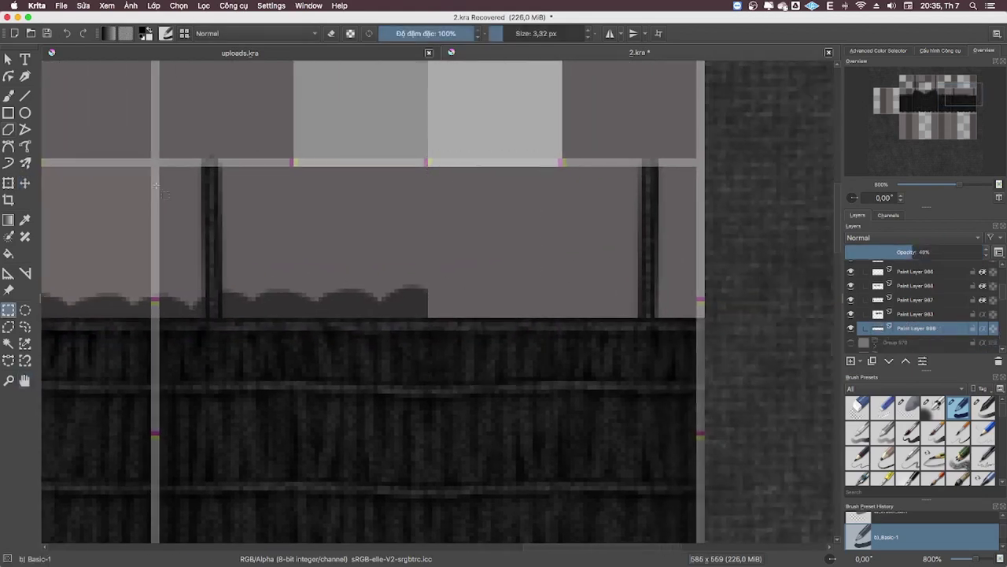
- Duplicate the scallop layer and lower the copy's opacity to about half
click(153, 6)
click(189, 28)
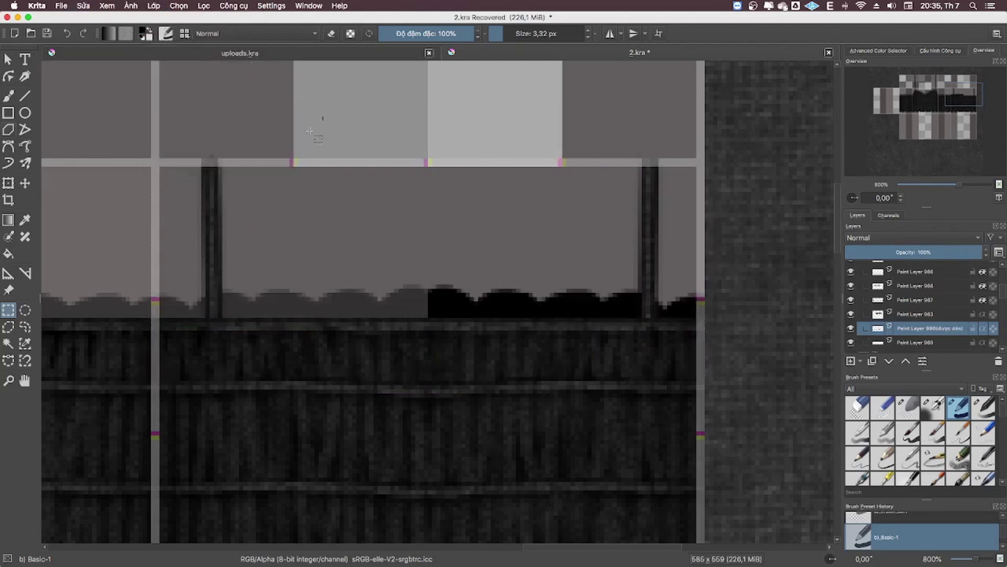
click(913, 251)
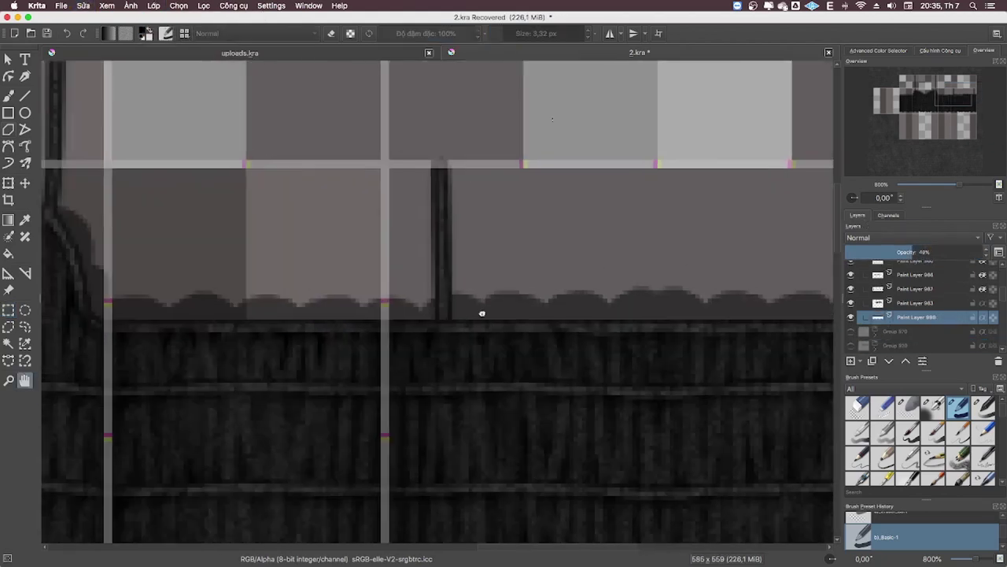
scroll(472, 275, down, 5)
scroll(378, 204, up, 5)
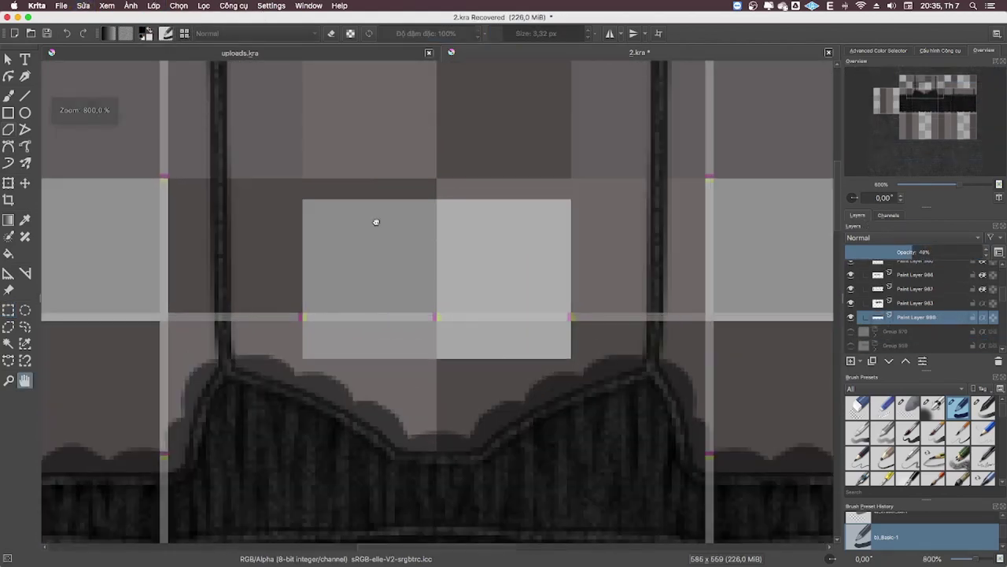
- On a new lower-opacity layer, paint mirrored scalloped lace down both front straps
key(b)
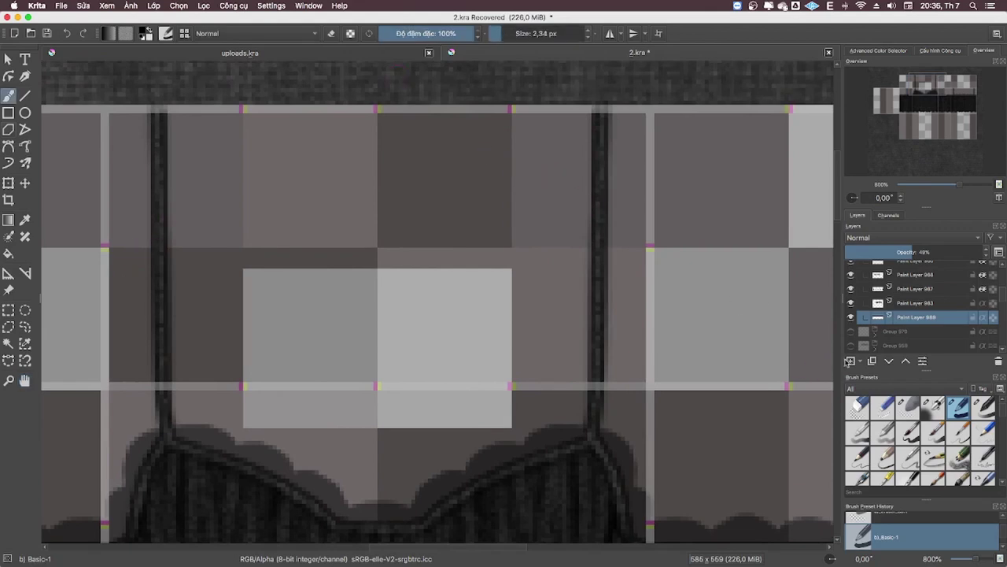
click(850, 362)
click(610, 33)
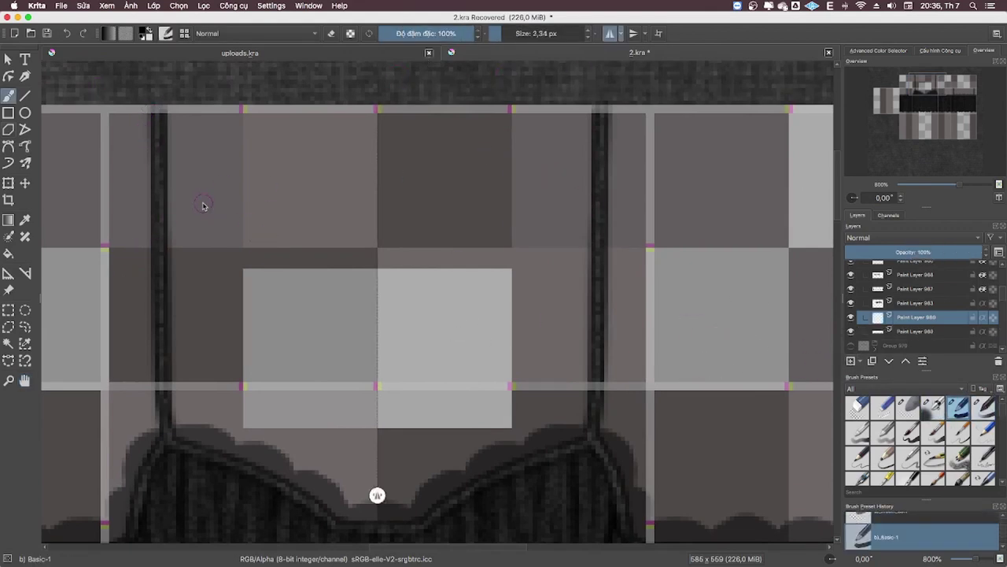
click(915, 257)
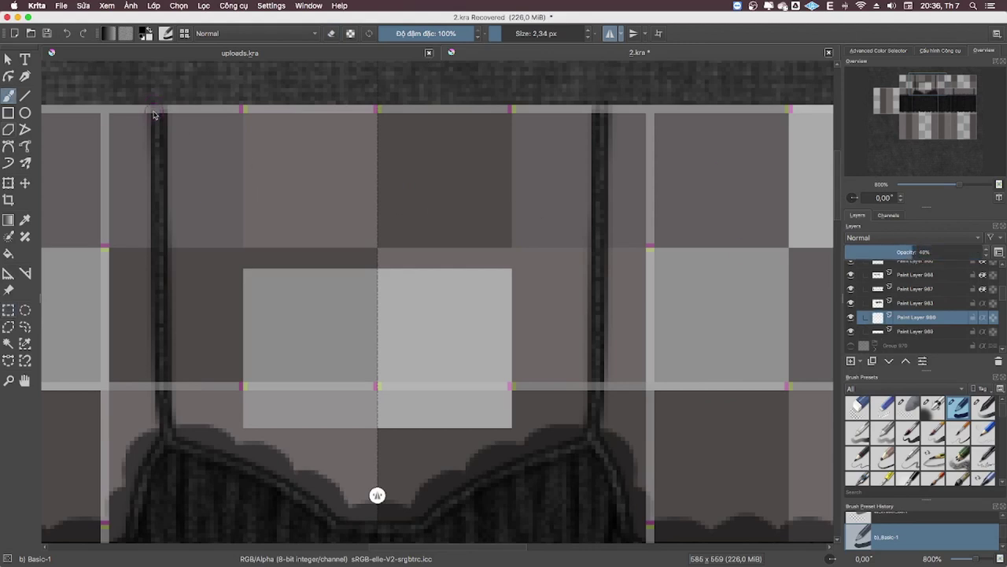
drag(155, 114, 147, 122)
drag(155, 155, 165, 412)
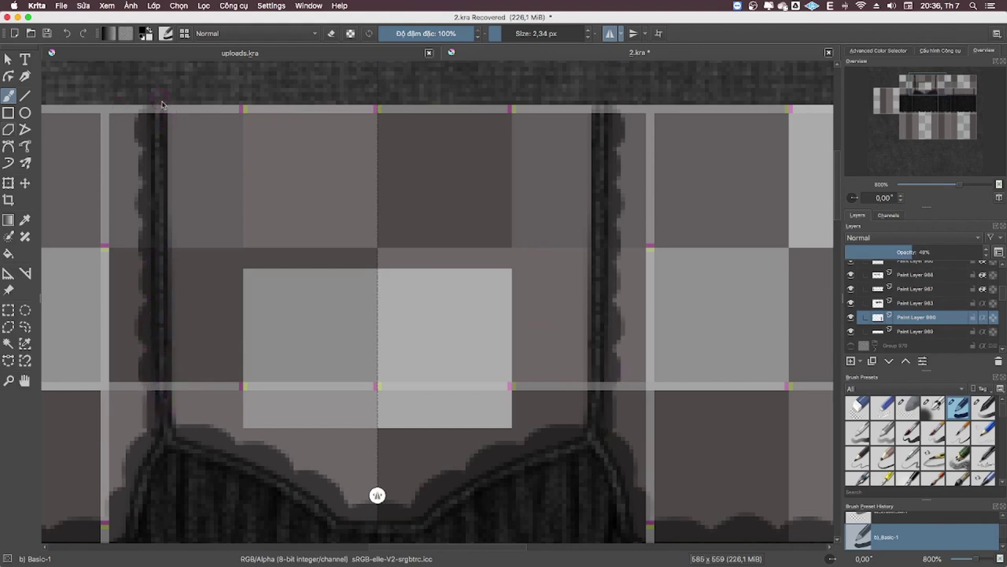
mouse_move(162, 104)
mouse_down()
mouse_move(172, 176)
mouse_move(162, 332)
mouse_move(174, 410)
mouse_up()
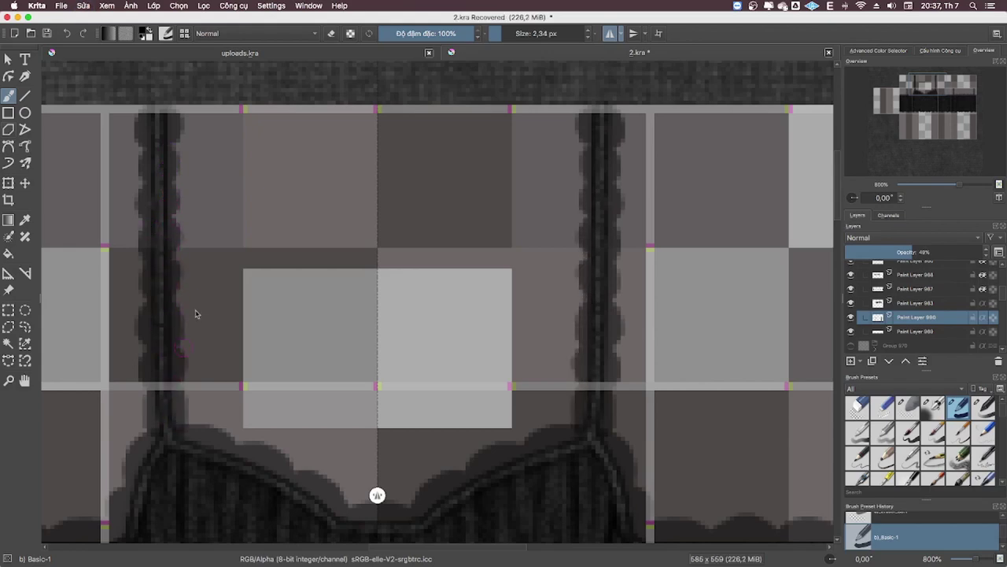
- Copy the finished lace strap section and move the pasted copy onto the back panel
key(minus)
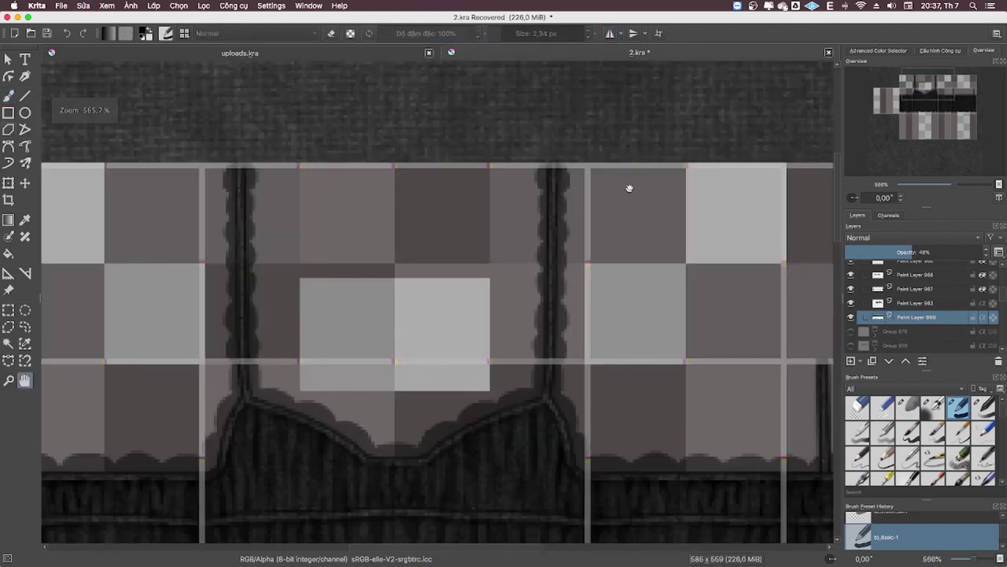
drag(629, 188, 502, 102)
key(ctrl+r)
drag(73, 72, 471, 274)
key(ctrl+c)
key(ctrl+v)
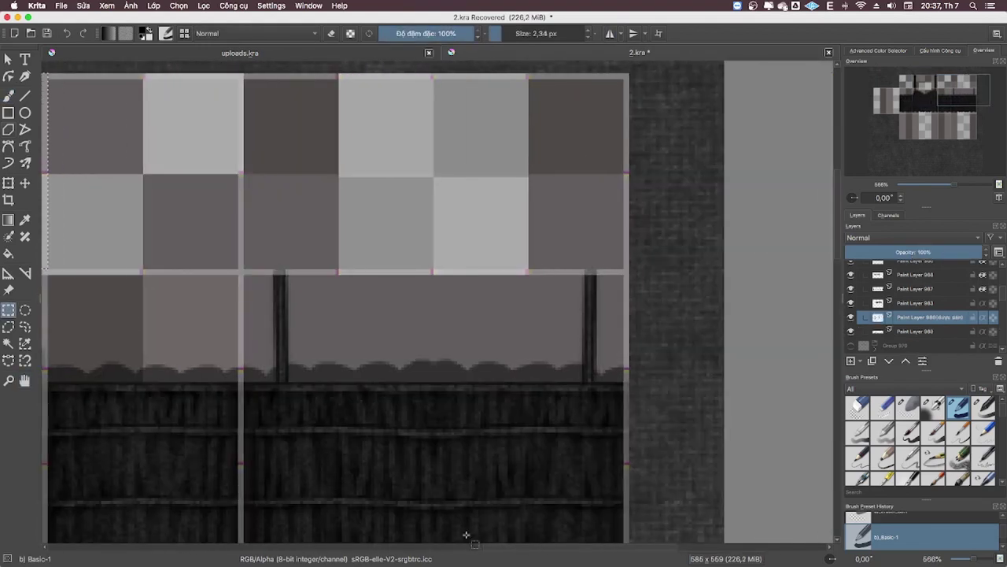
key(t)
drag(399, 313, 425, 337)
- Delete the pasted strap's excess above the panel and set its layer to 48% opacity
key(ctrl+r)
drag(229, 161, 630, 272)
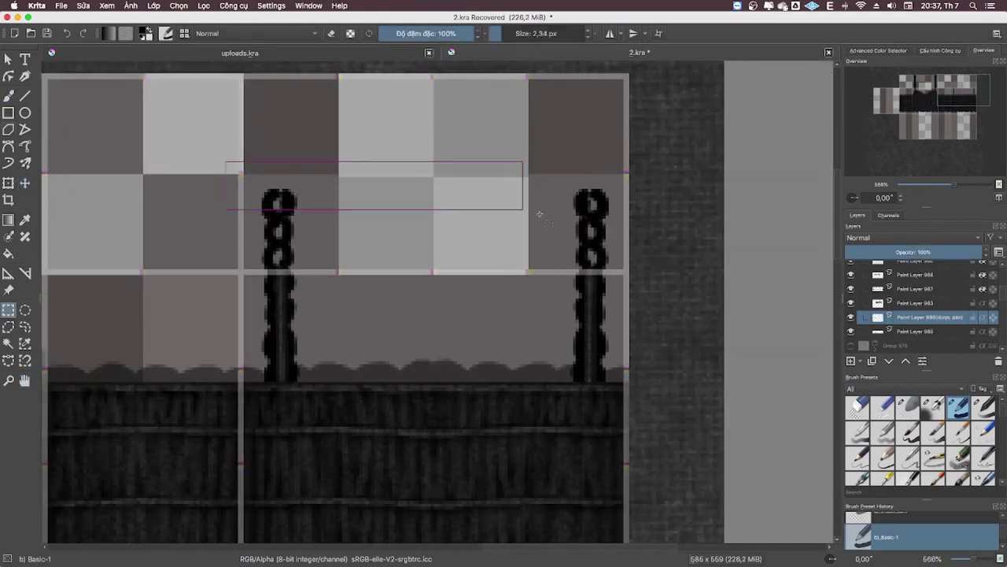
key(Delete)
drag(976, 252, 911, 252)
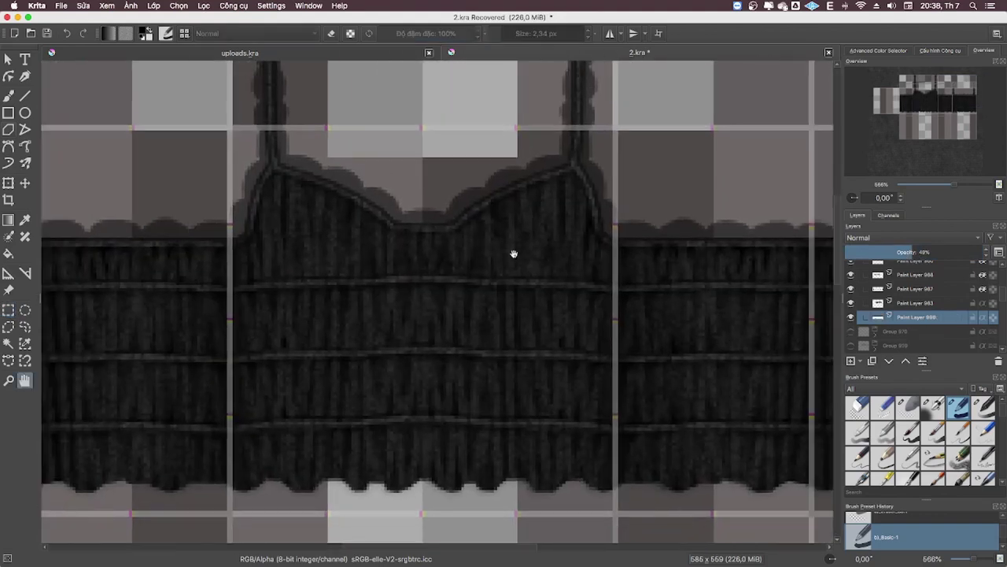
scroll(512, 263, down, 3)
- Raise the strap layer's opacity to about 80%, leaving hue/saturation unchanged
drag(931, 252, 955, 252)
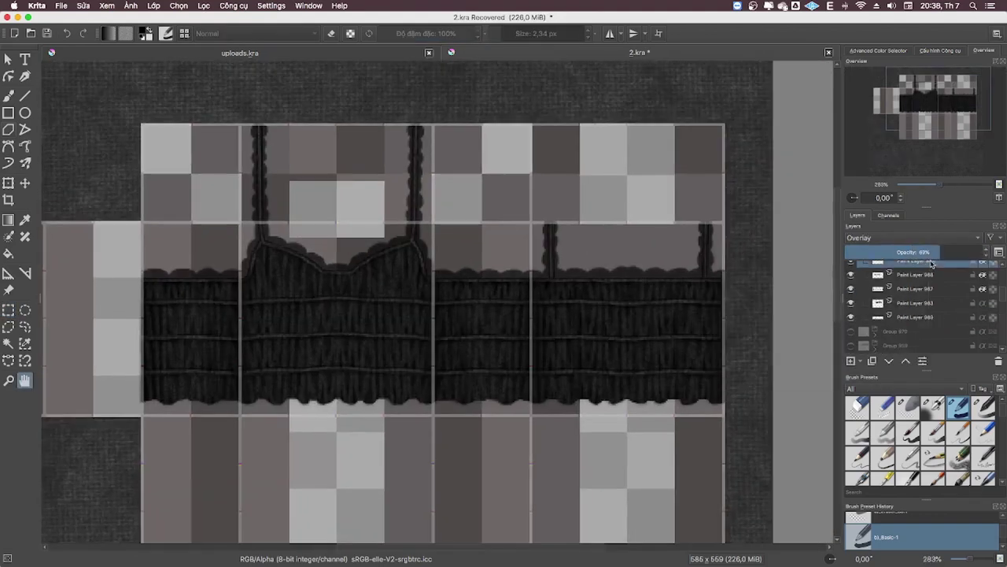
click(204, 6)
mouse_move(411, 93)
click(402, 114)
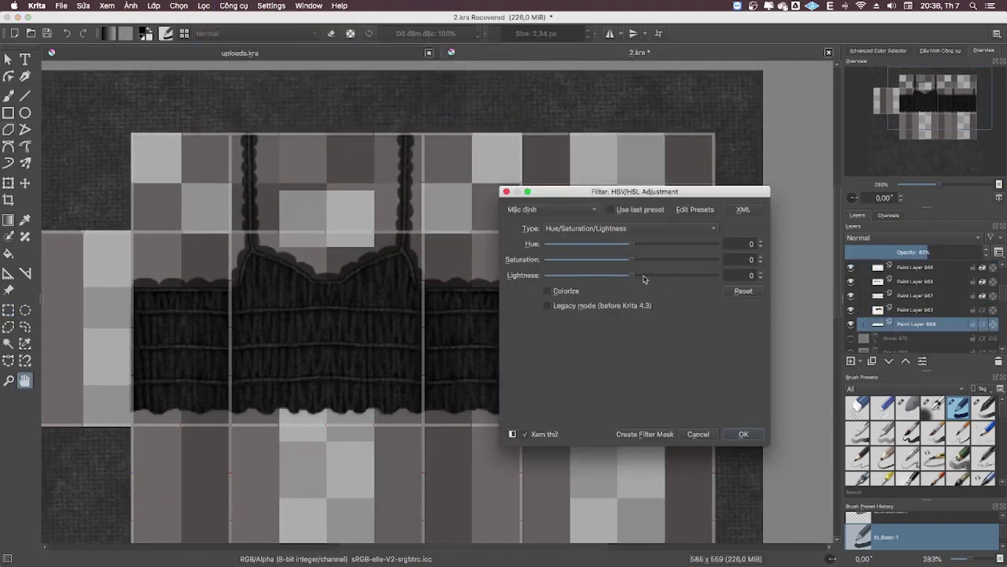
key(Return)
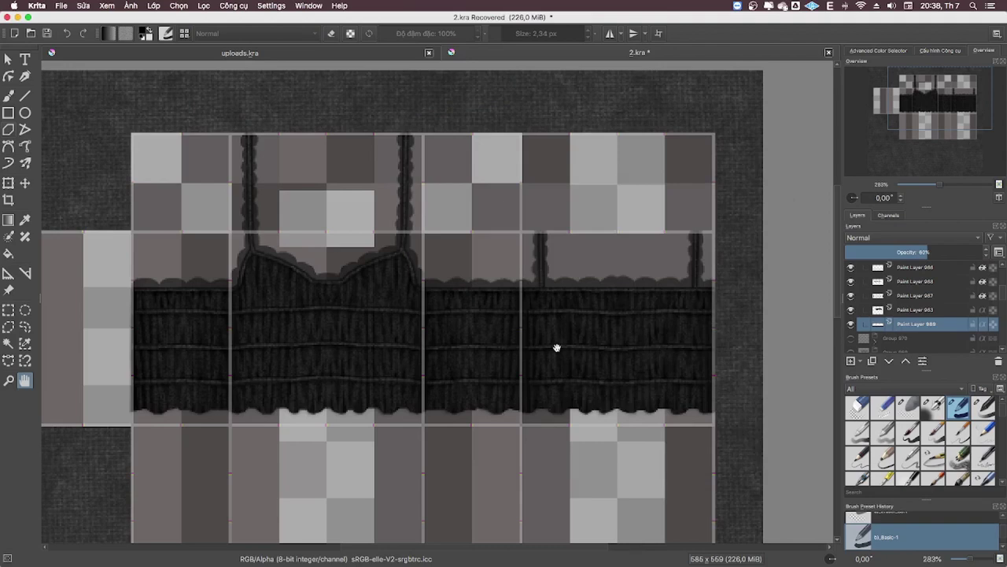
- Copy the bow from another top design into the camisole group and adjust its hue and lightness
scroll(876, 287, up, 3)
click(876, 310)
click(928, 339)
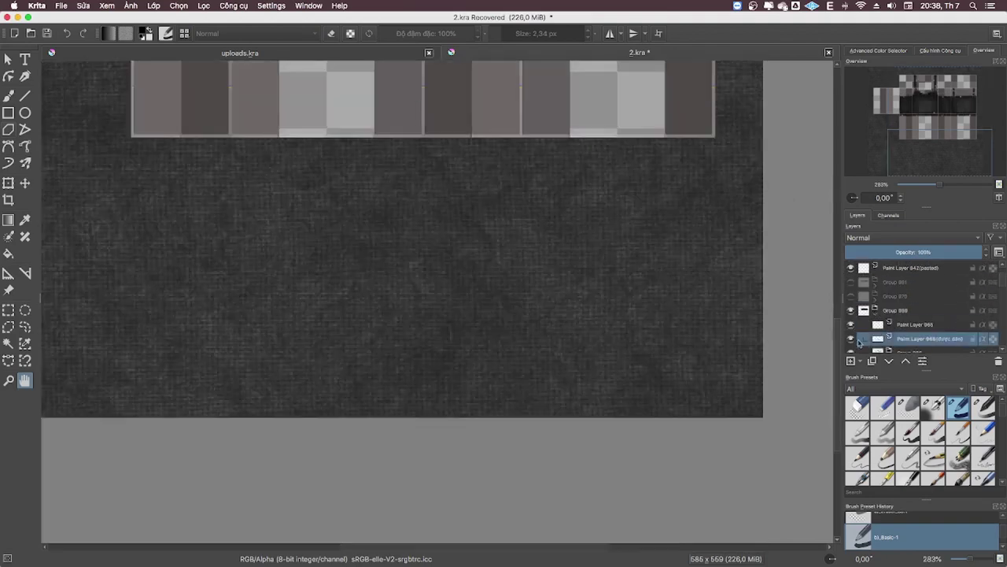
scroll(306, 189, down, 2)
key(ctrl+r)
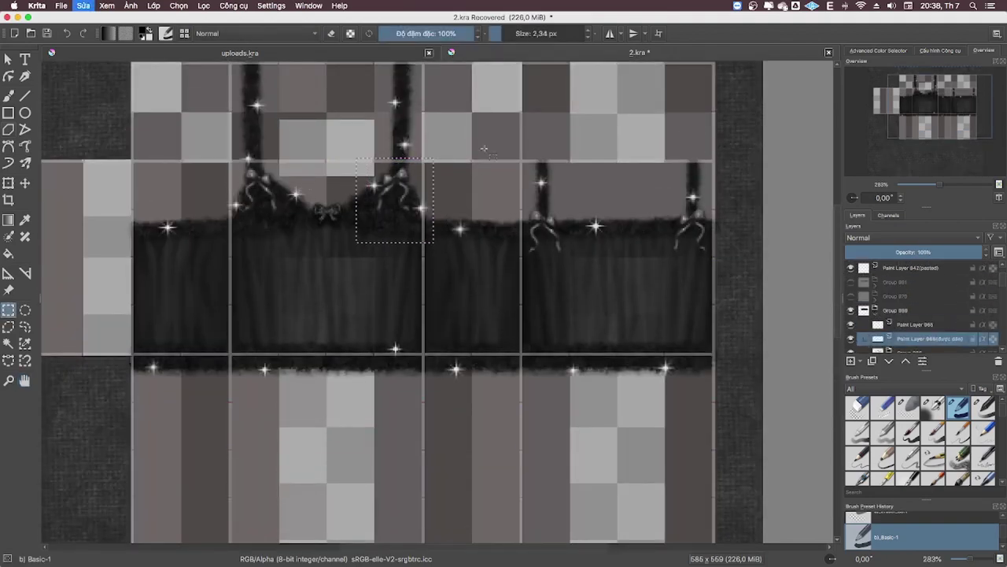
click(886, 325)
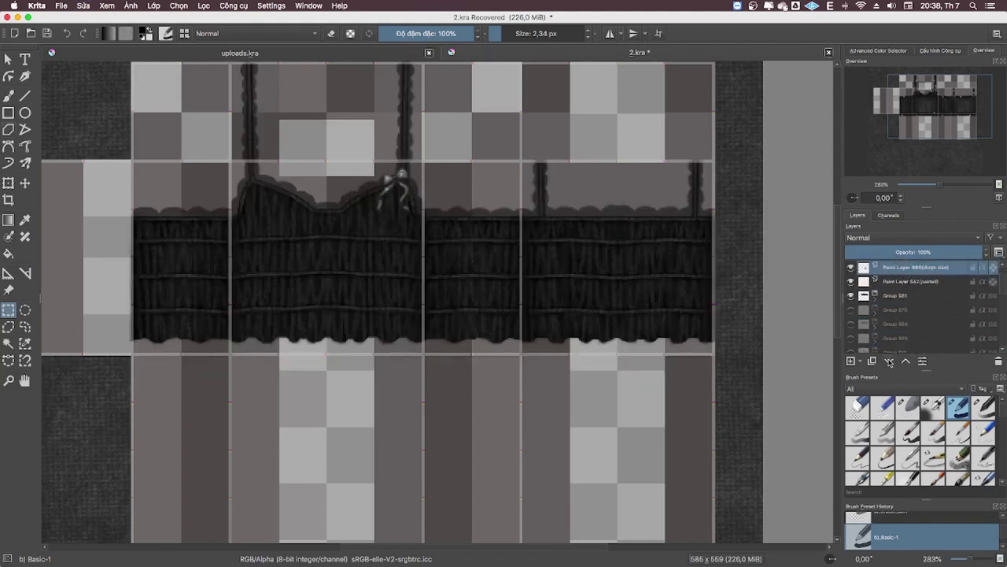
click(889, 361)
scroll(478, 184, up, 2)
click(153, 6)
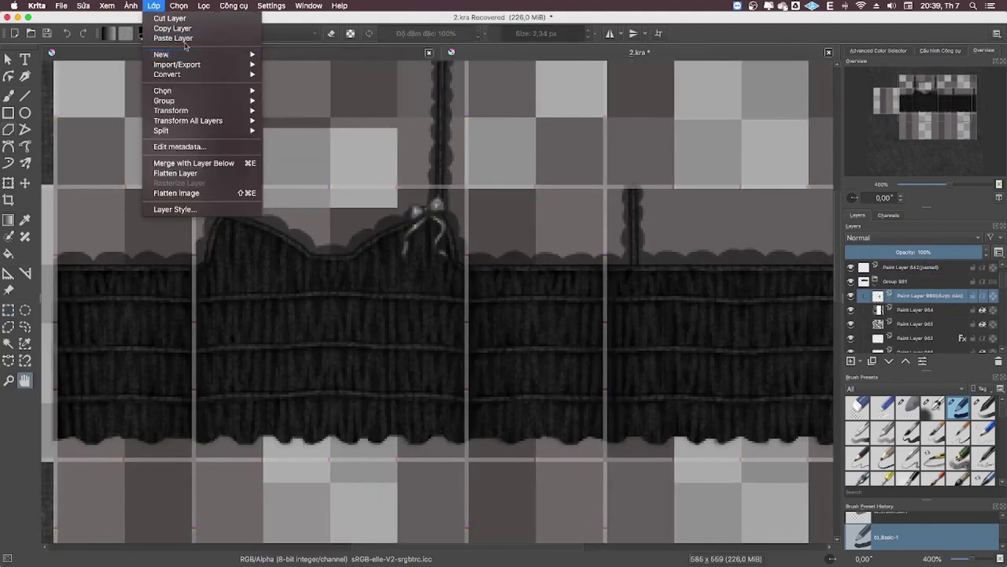
click(398, 114)
key(Return)
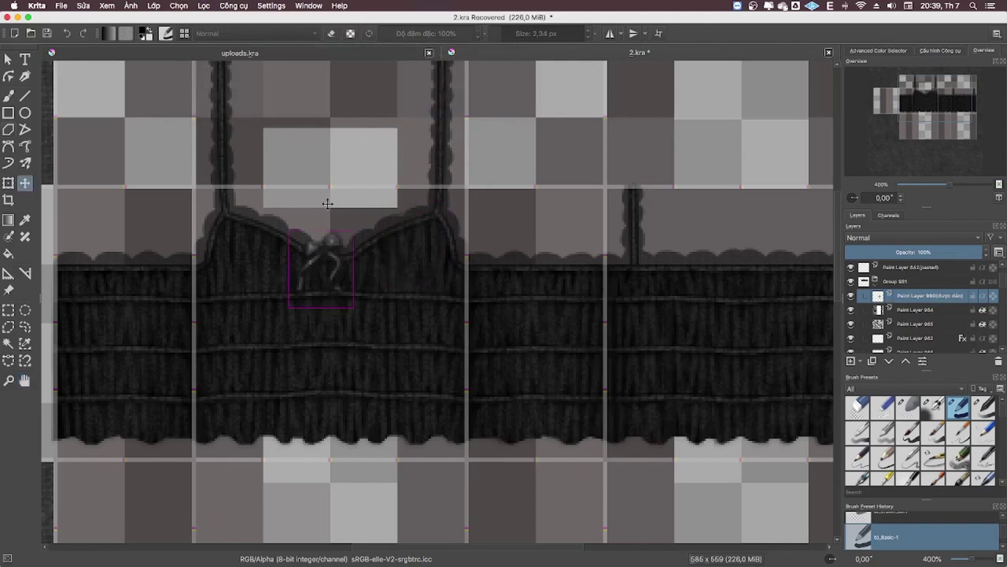
- Duplicate and mirror the half-bow into a full bow, then transform it into the neckline's centre dip
key(ctrl+r)
key(ctrl+plus)
key(ctrl+plus)
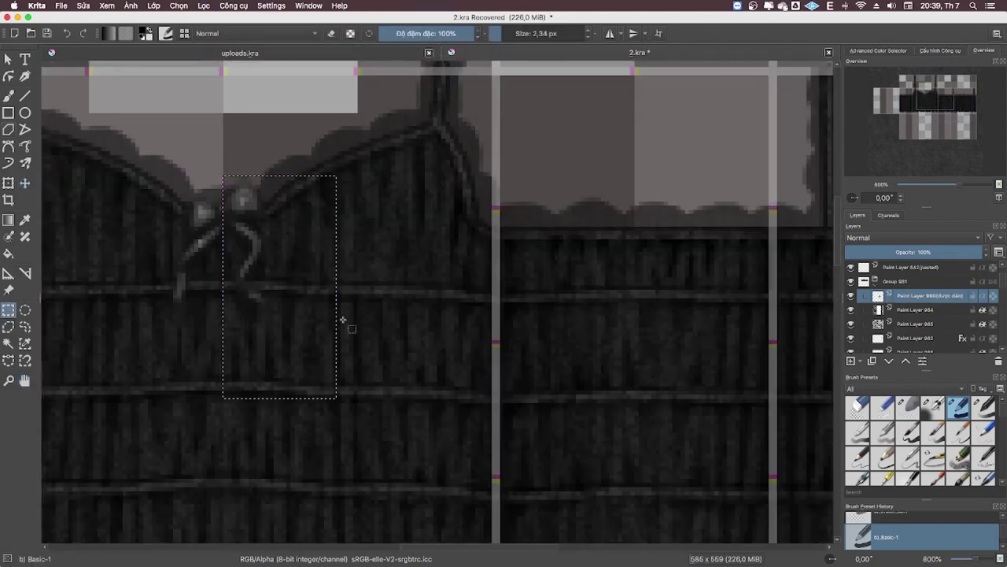
click(152, 5)
click(201, 181)
key(t)
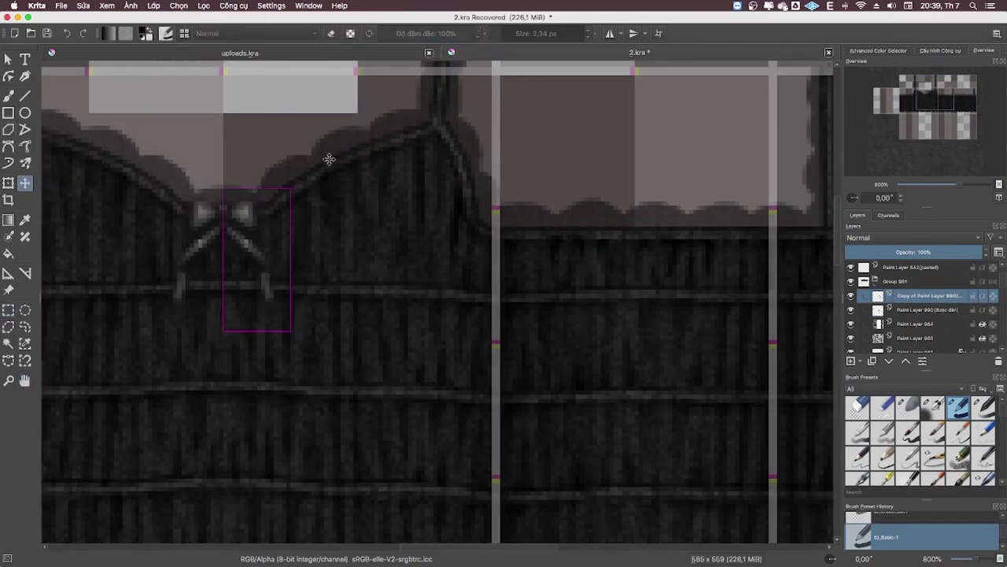
drag(307, 178, 463, 335)
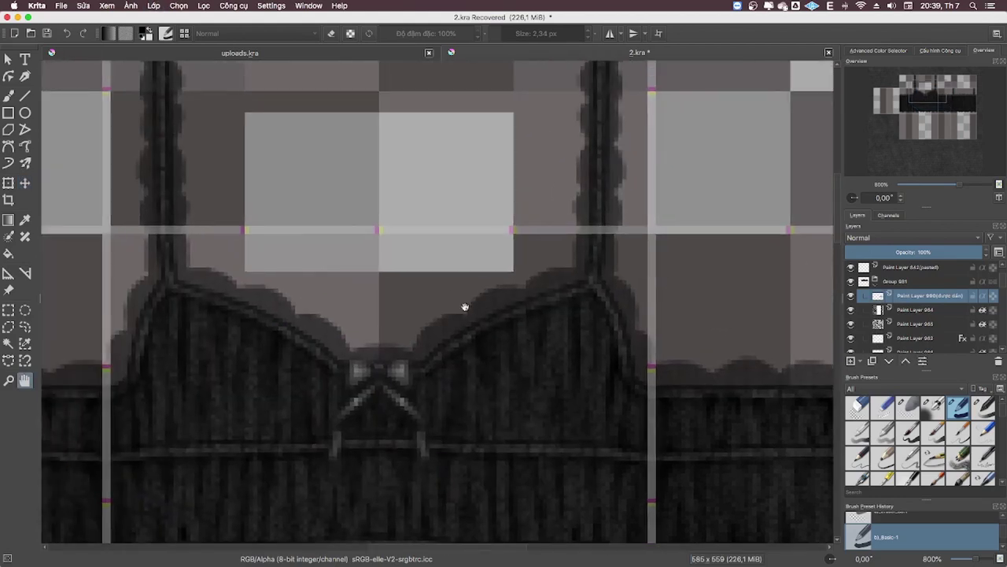
key(ctrl+t)
key(Return)
key(minus)
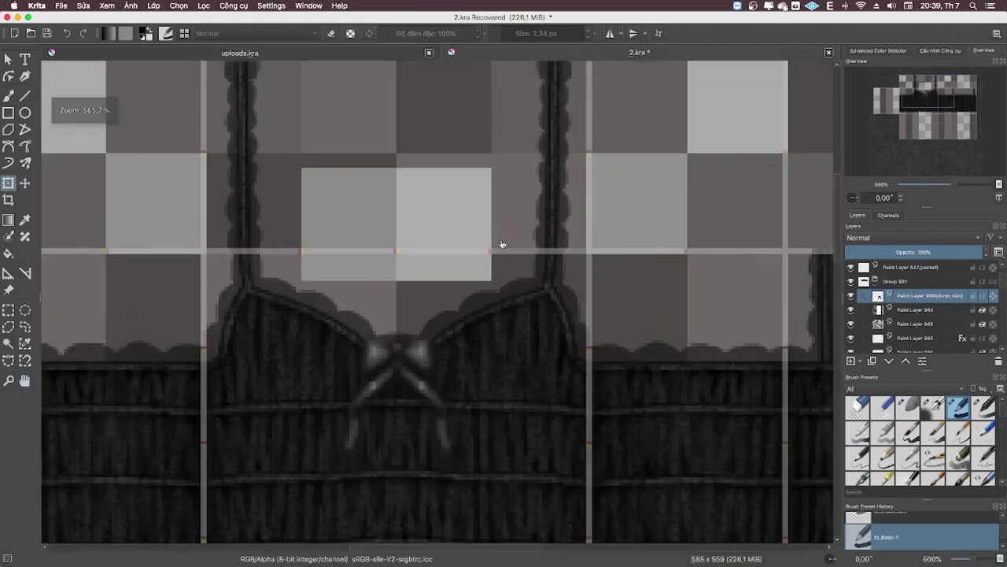
mouse_move(502, 244)
mouse_down()
mouse_move(475, 189)
mouse_move(532, 193)
mouse_up()
key(Return)
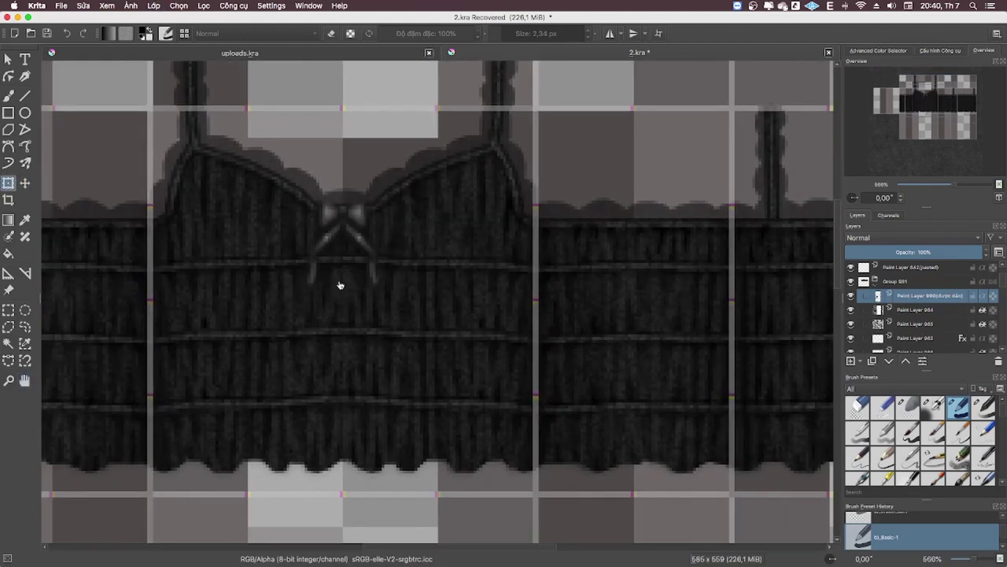
drag(399, 237, 544, 302)
- Stamp white sparkles on the knit body and hem using the Stamp_Sparkles brush
scroll(544, 302, down, 3)
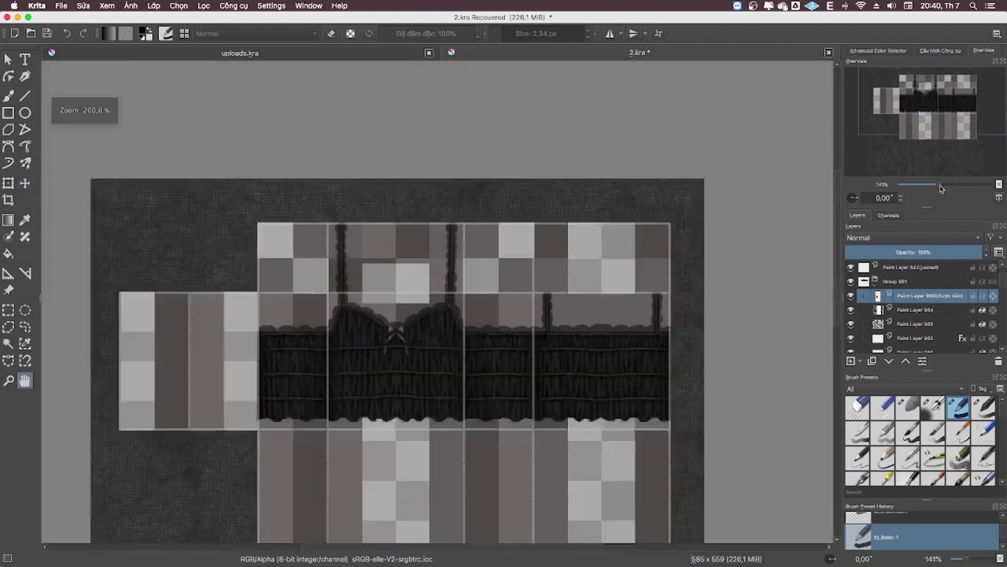
scroll(560, 294, up, 2)
right_click(479, 341)
click(438, 285)
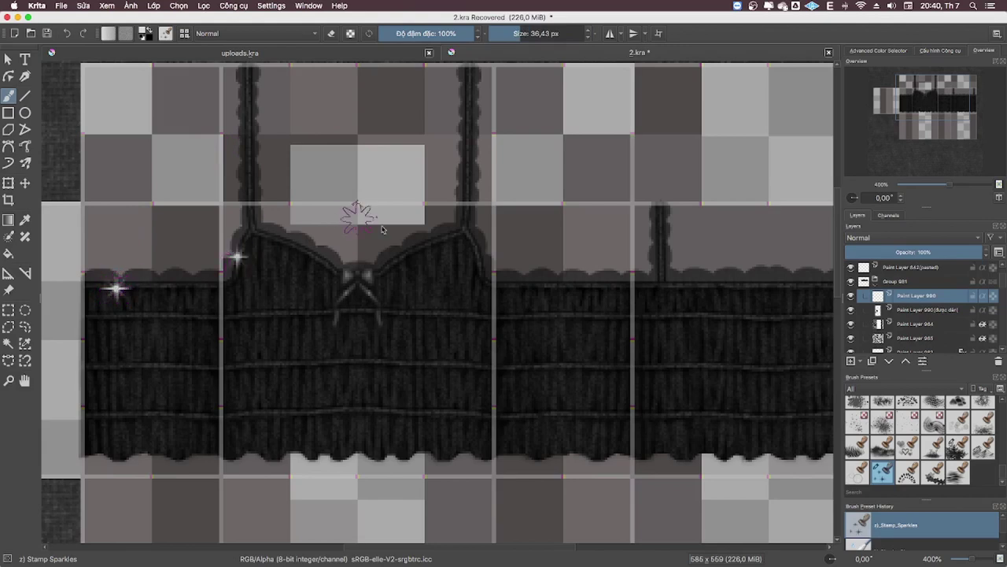
click(582, 271)
scroll(551, 255, right, 5)
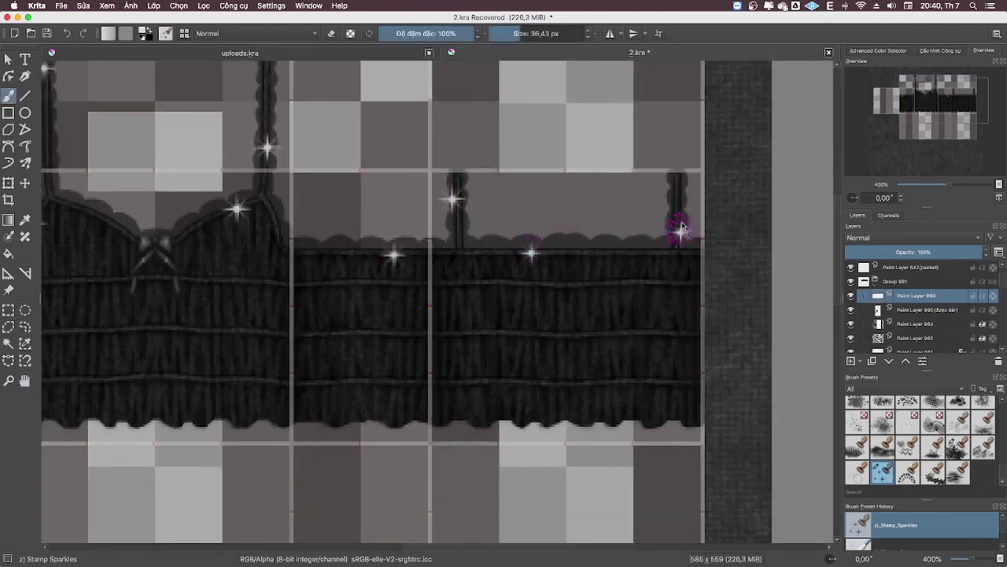
scroll(682, 229, down, 2)
click(155, 378)
scroll(352, 390, up, 2)
scroll(291, 393, right, 3)
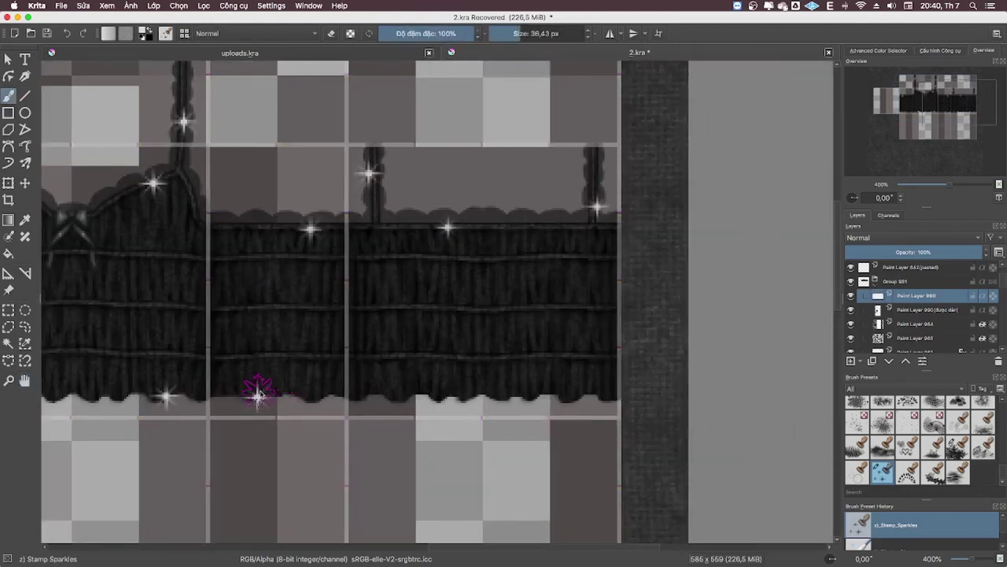
scroll(401, 371, left, 5)
scroll(447, 355, down, 3)
scroll(639, 257, up, 3)
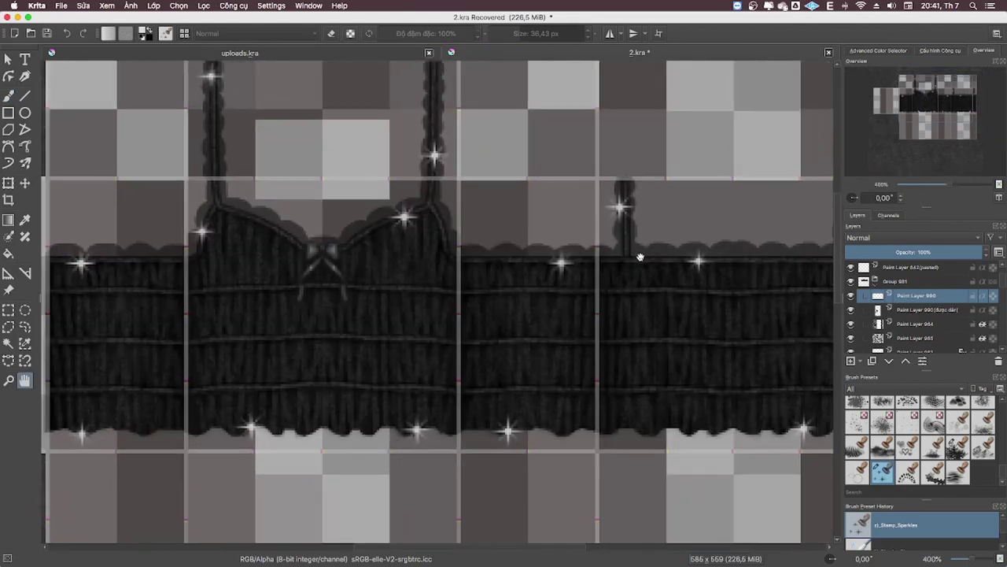
key(b)
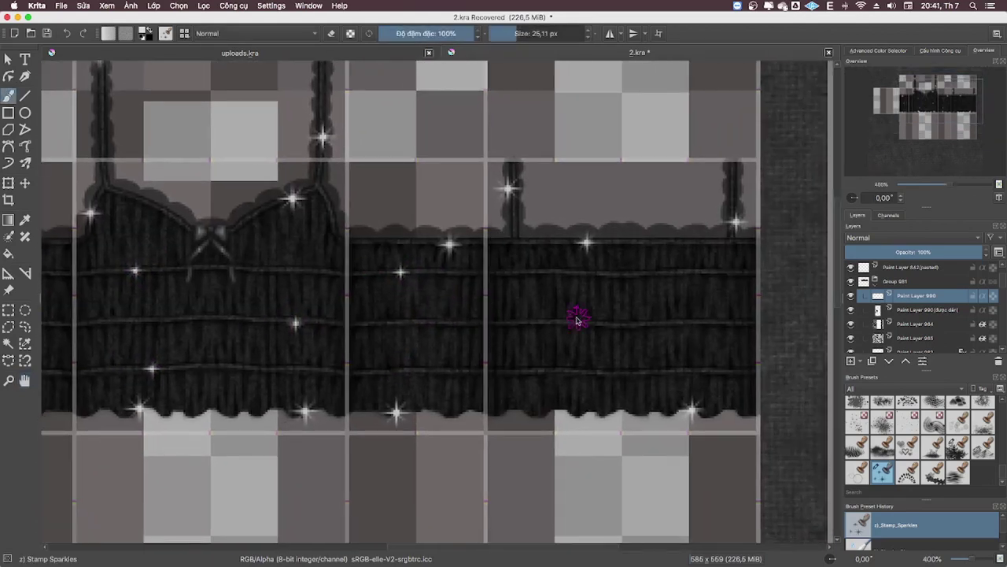
scroll(473, 307, down, 3)
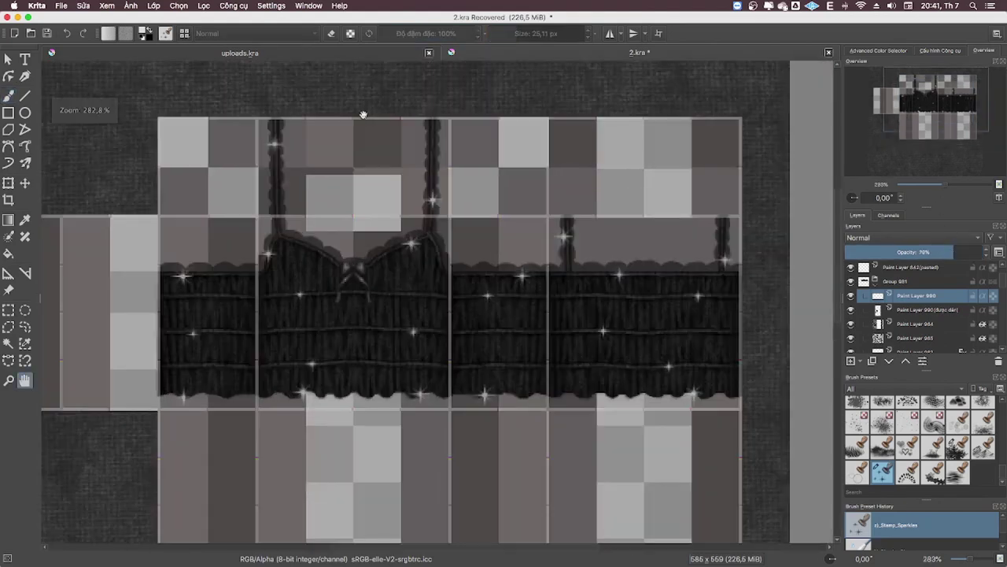
- Give the sparkle layer 87% opacity and a drop shadow layer style
click(154, 5)
click(188, 213)
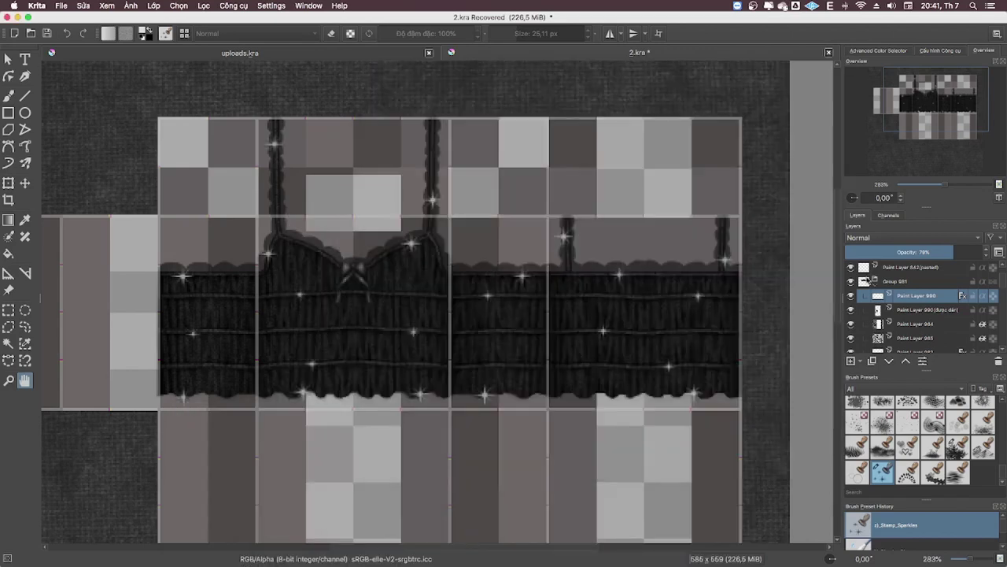
drag(514, 227, 525, 186)
key(b)
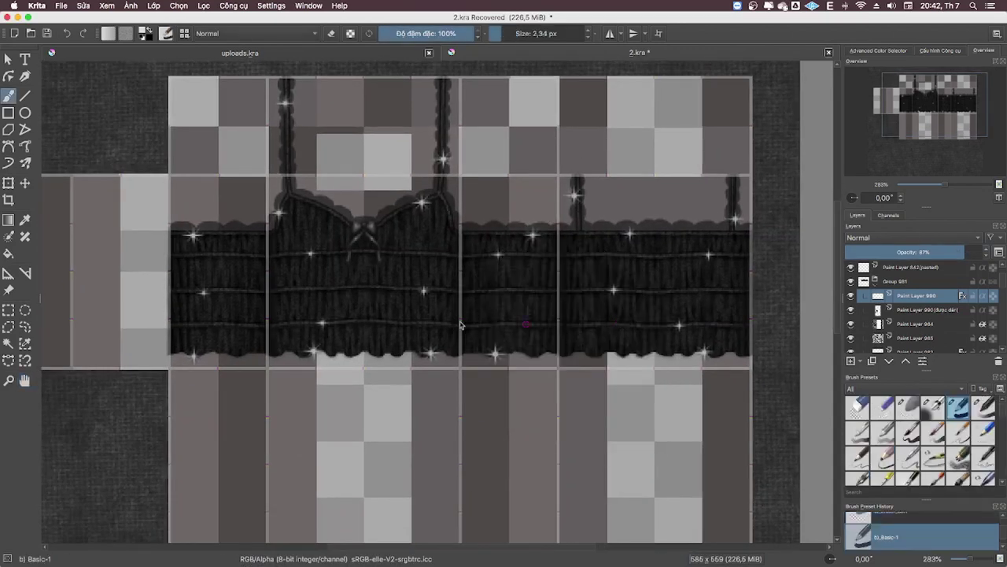
drag(945, 184, 944, 188)
- Hide the sparkle layer and show the green guide-stroke layers
click(850, 324)
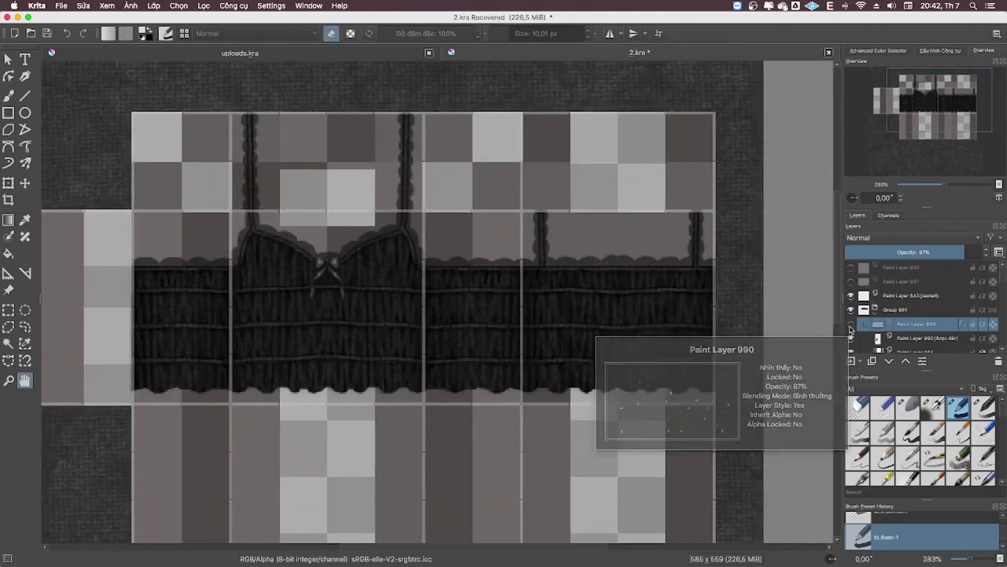
click(850, 281)
key(t)
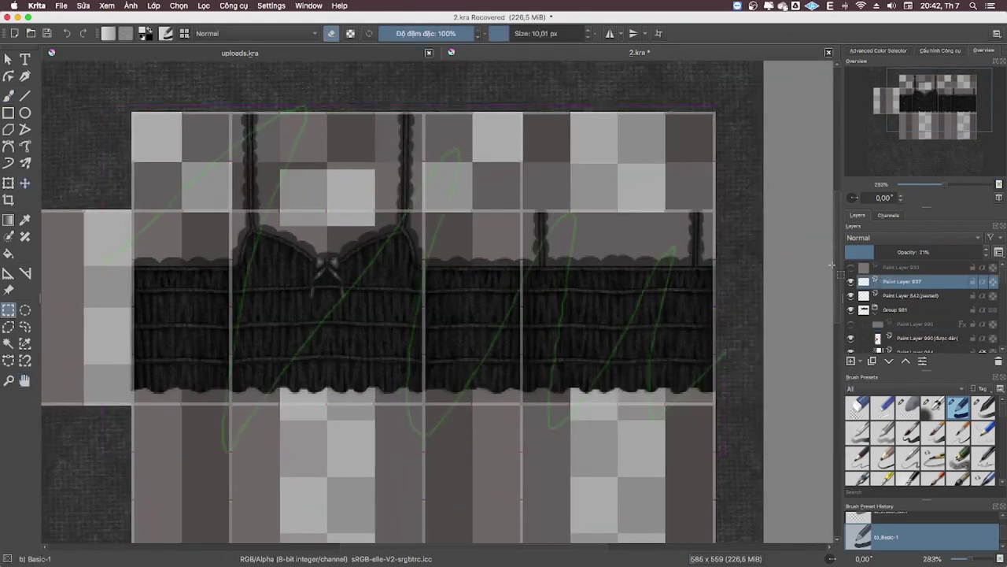